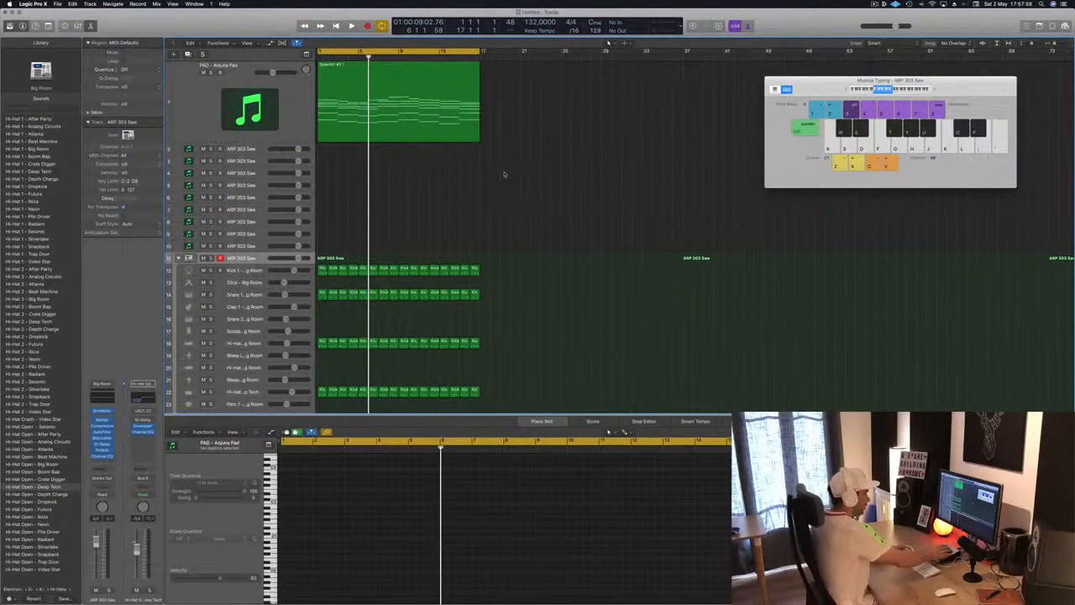
Play the project from the start and audition the PAD - Anjuna Pad region against the drums
{"action": "key", "text": "Return"}
{"action": "key", "text": "space"}
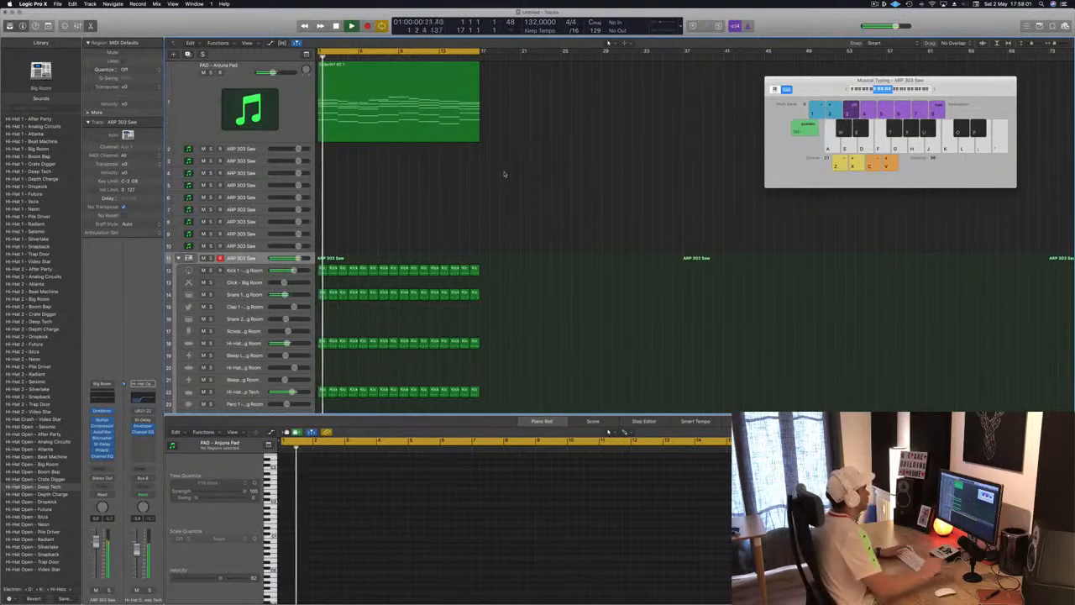
{"action": "left_click", "coordinate": [225, 106]}
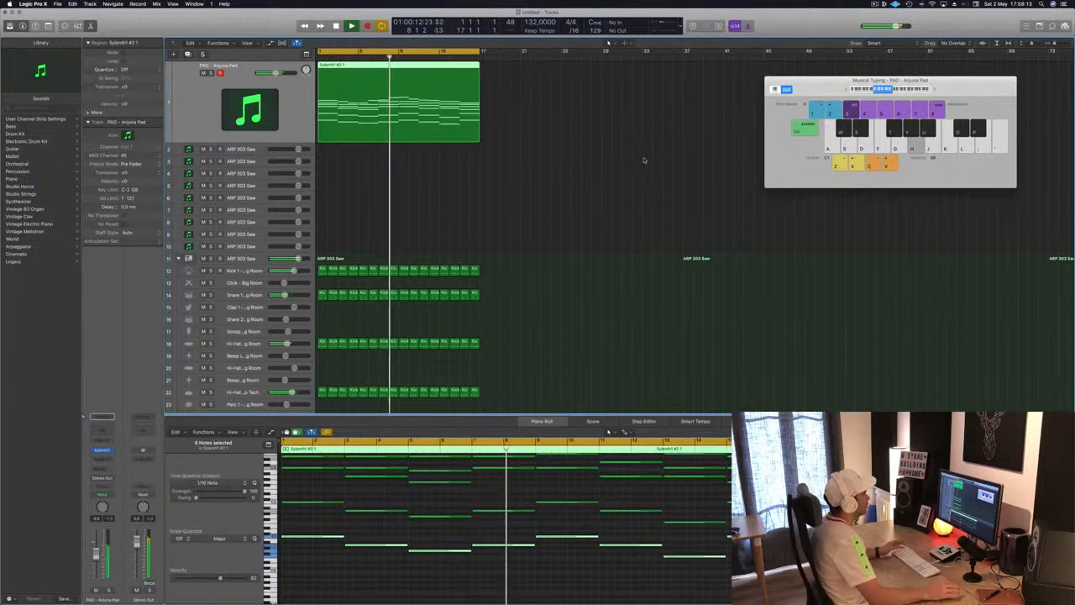
{"action": "left_click", "coordinate": [612, 192]}
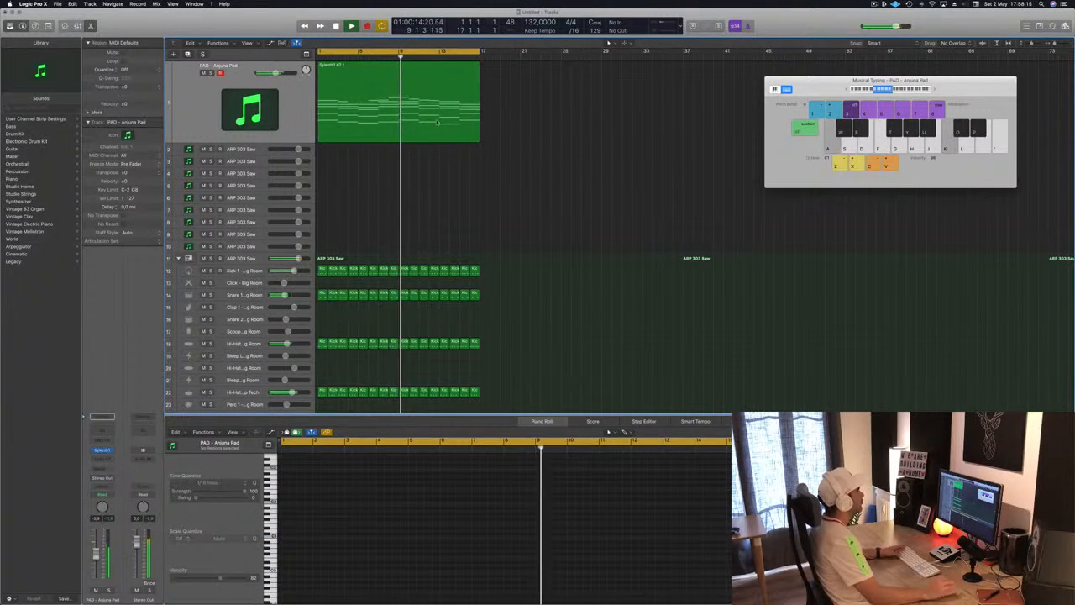
Split the Anjuna Pad region at bar 9, move its second half to about bar 27, and play from the start
{"action": "left_click", "coordinate": [403, 111]}
{"action": "key", "text": "space"}
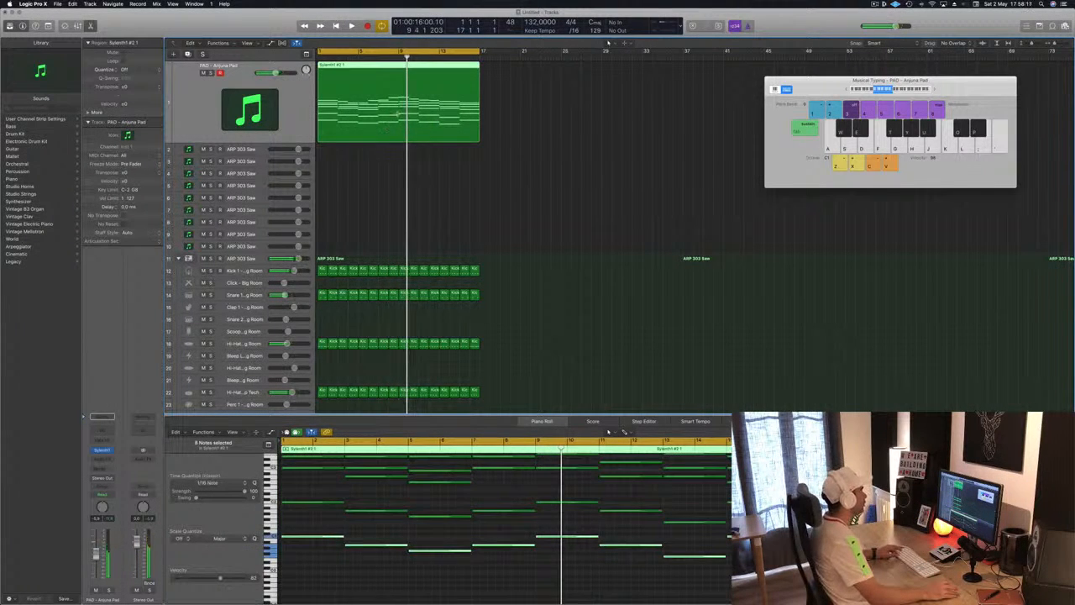
{"action": "left_click", "coordinate": [400, 113]}
{"action": "left_click_drag", "start_coordinate": [449, 67], "coordinate": [637, 67]}
{"action": "left_click", "coordinate": [337, 76]}
{"action": "key", "text": "space"}
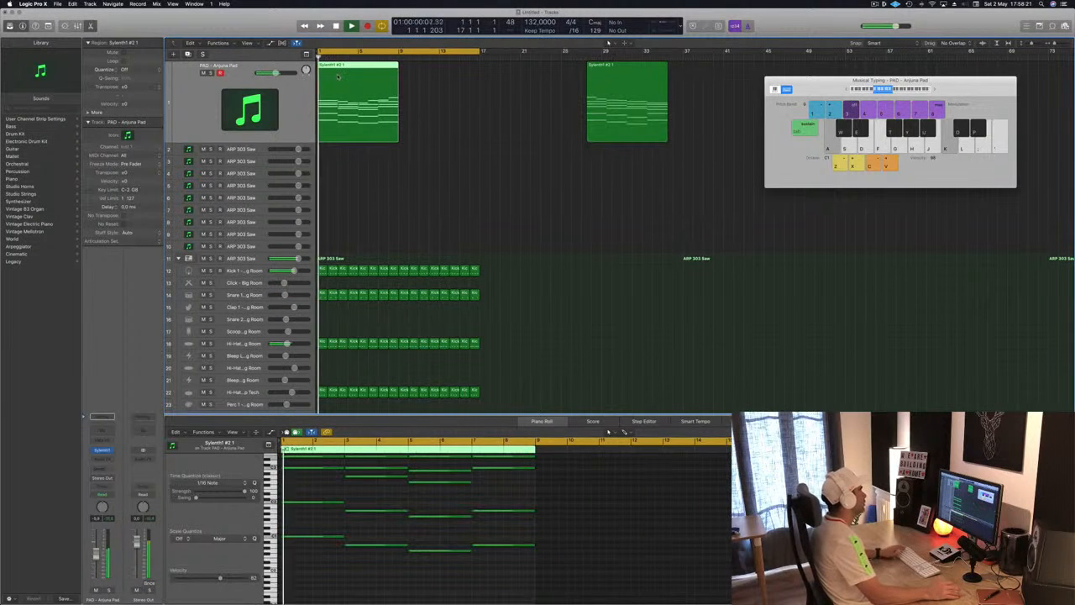
Copy the remaining pad region to bar 9 and play both regions from the start
{"action": "left_click_drag", "start_coordinate": [338, 75], "coordinate": [430, 75]}
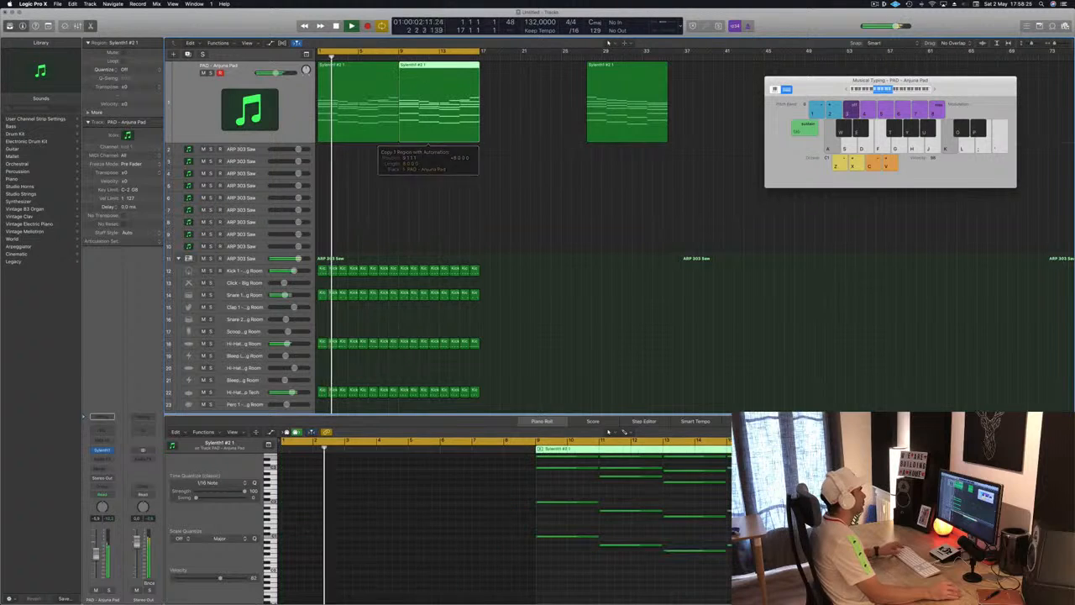
{"action": "left_click", "coordinate": [355, 80], "text": "shift"}
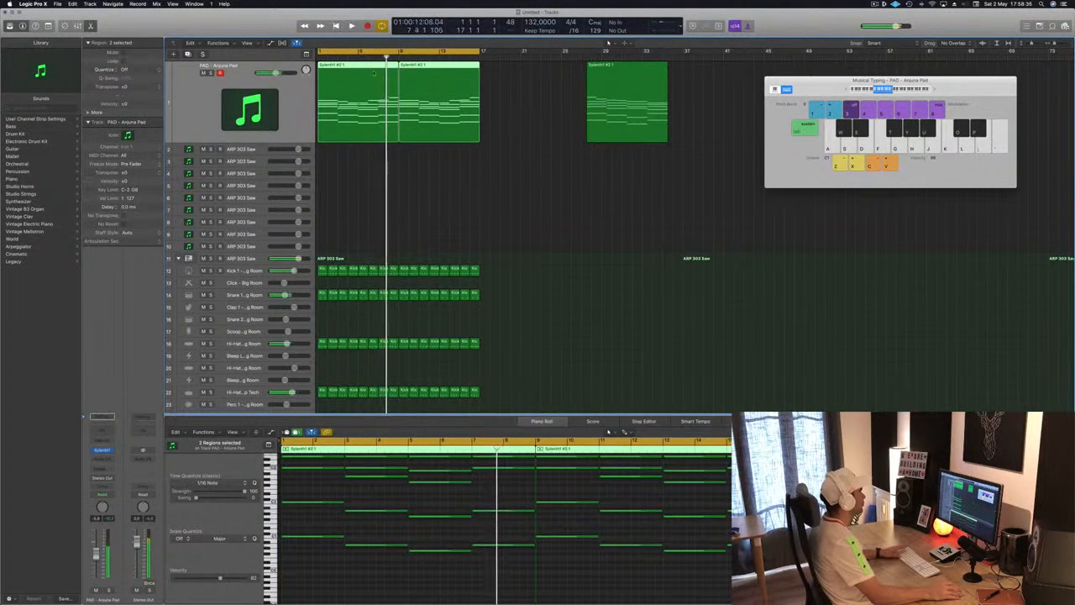
{"action": "key", "text": "Return"}
Lower the top melody notes in bars 7 and 8 of the first pad region to one shared pitch and replay it
{"action": "key", "text": "e"}
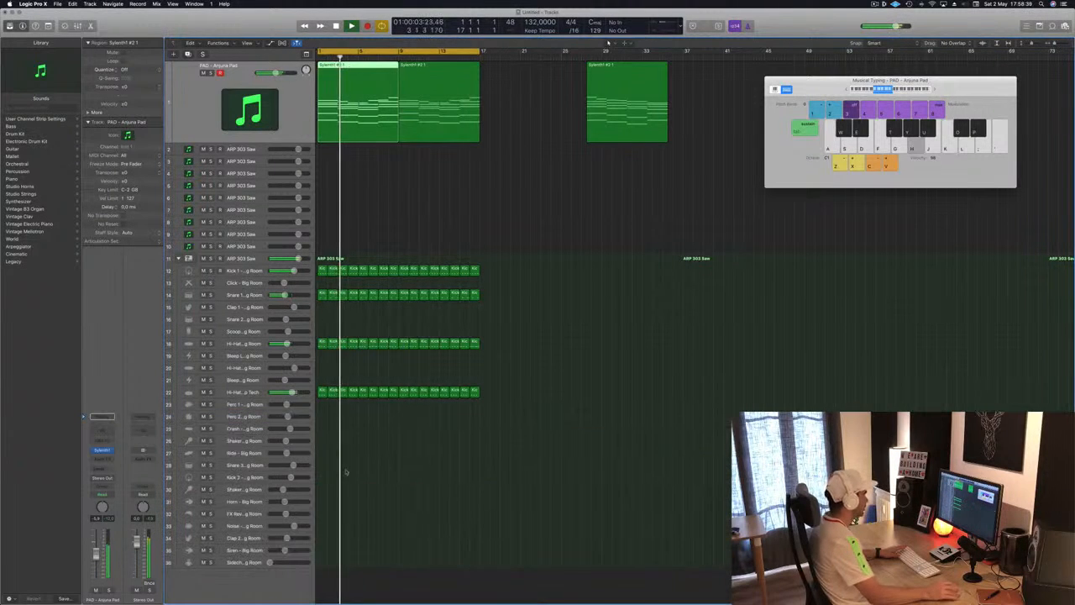
{"action": "key", "text": "e"}
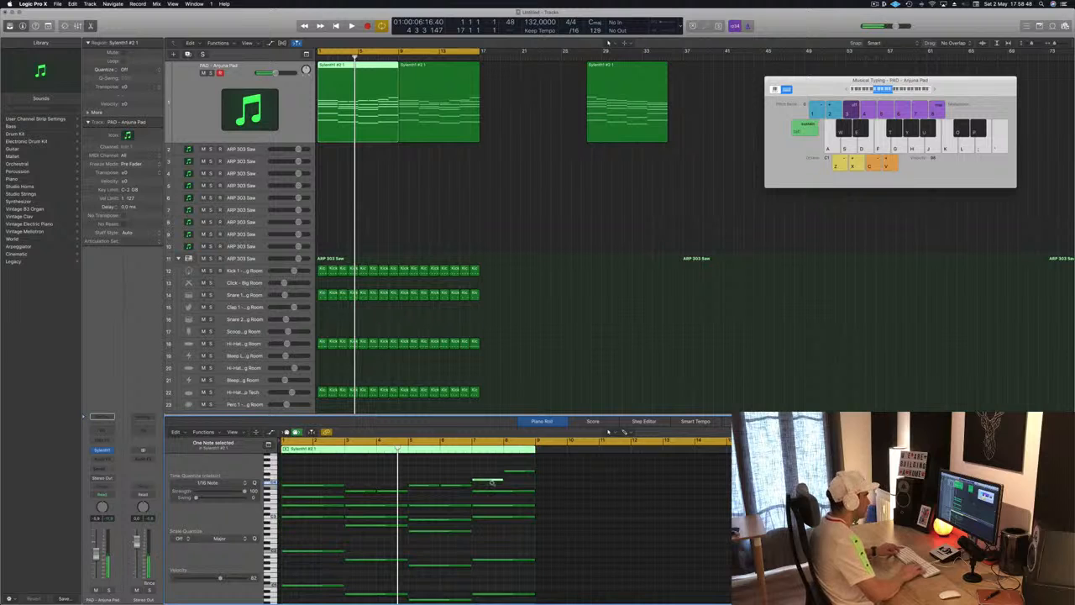
{"action": "key", "text": "space"}
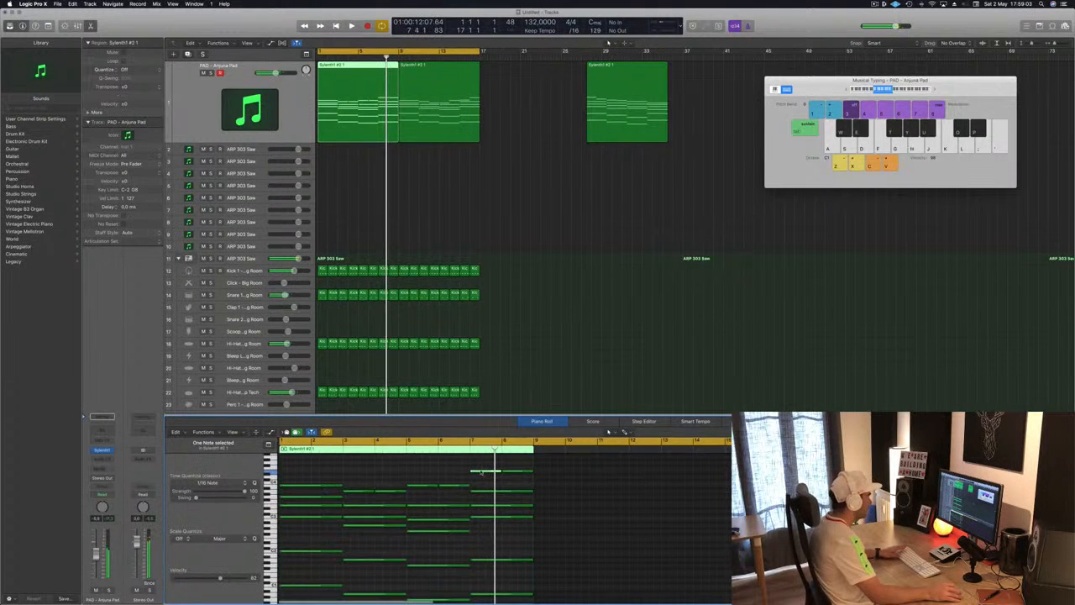
{"action": "left_click_drag", "start_coordinate": [480, 464], "coordinate": [542, 484]}
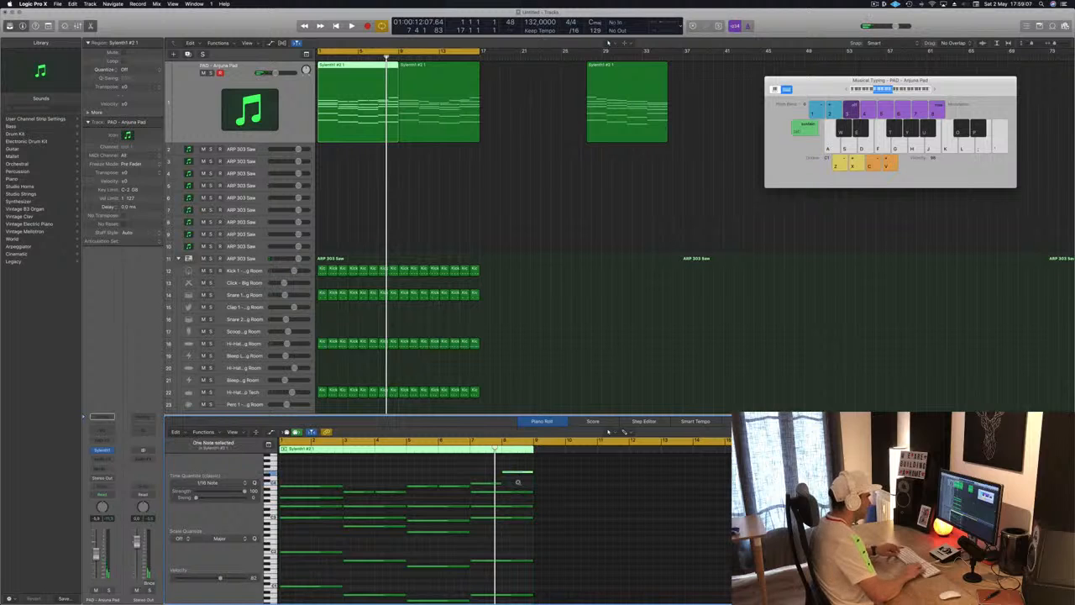
{"action": "key", "text": "Return"}
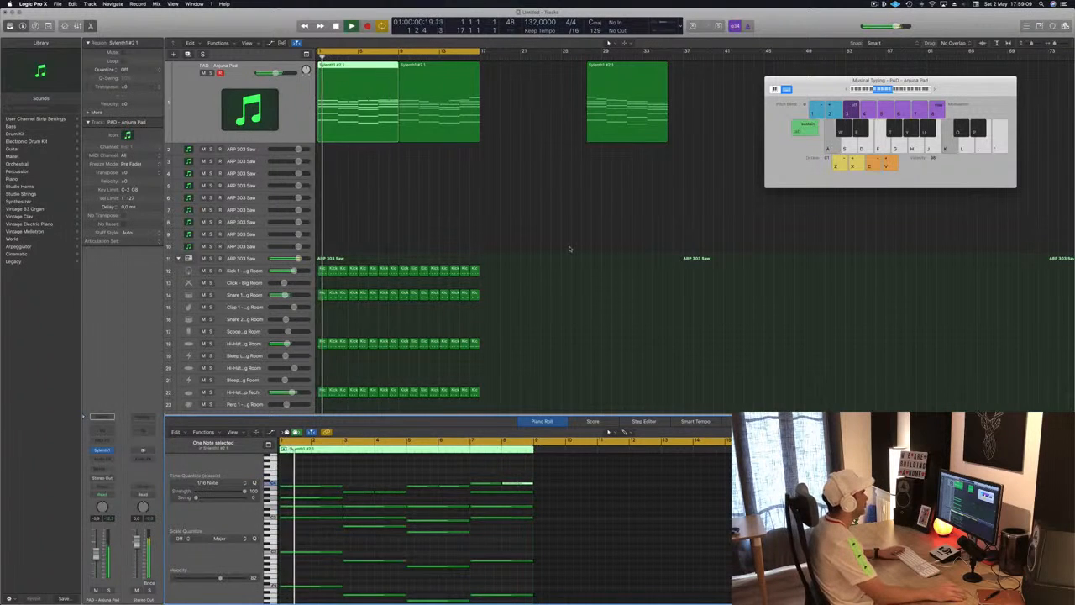
Delete the pad copy at bar 9 and place a copy of the edited first region at bar 17
{"action": "left_click", "coordinate": [502, 223]}
{"action": "left_click", "coordinate": [431, 88]}
{"action": "key", "text": "Delete"}
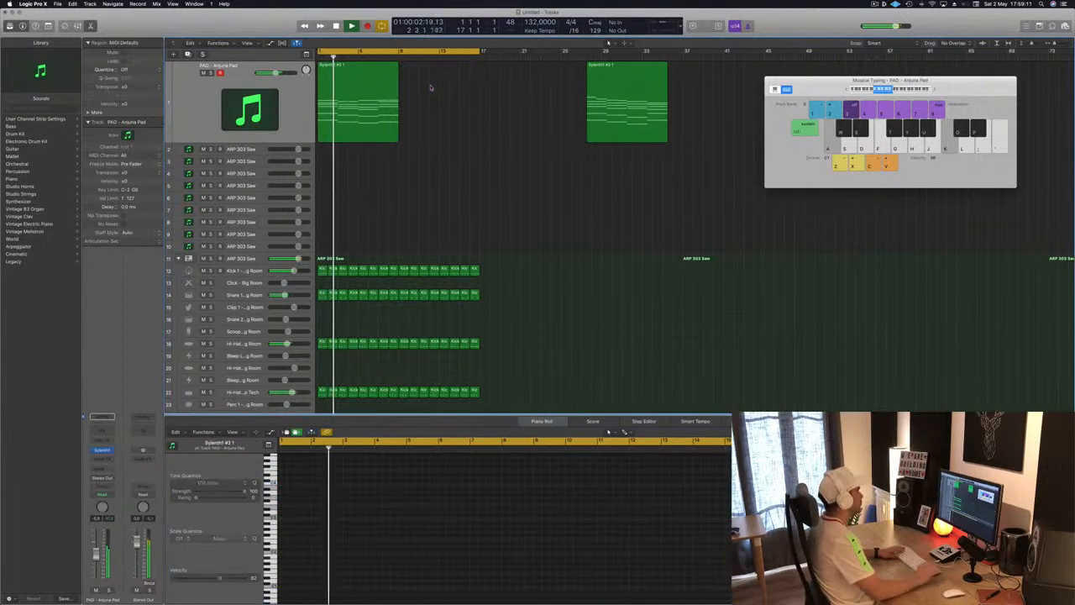
{"action": "left_click", "coordinate": [374, 92]}
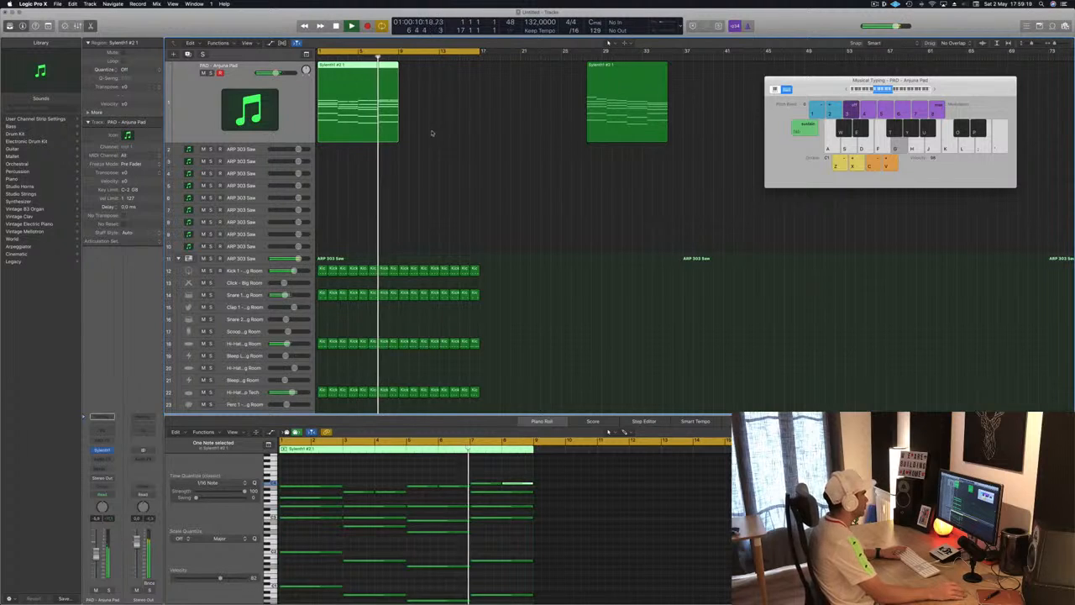
{"action": "key", "text": "space"}
{"action": "left_click_drag", "start_coordinate": [359, 69], "coordinate": [522, 69]}
{"action": "left_click", "coordinate": [372, 69]}
Delete the top melody notes from the first pad region and play the simplified chords from the start
{"action": "left_click_drag", "start_coordinate": [300, 475], "coordinate": [544, 494]}
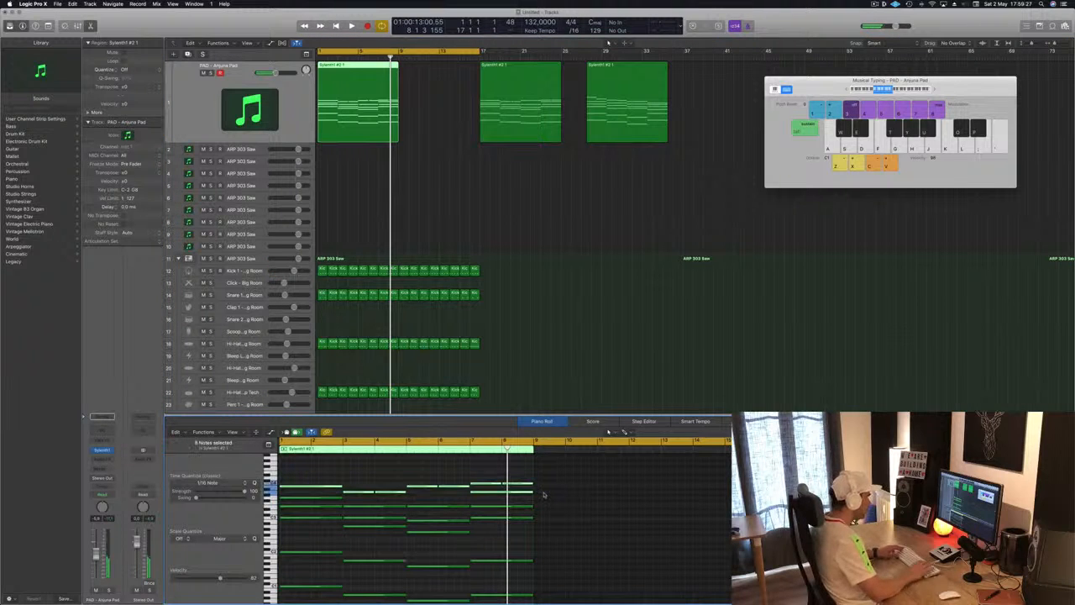
{"action": "left_click", "coordinate": [432, 453]}
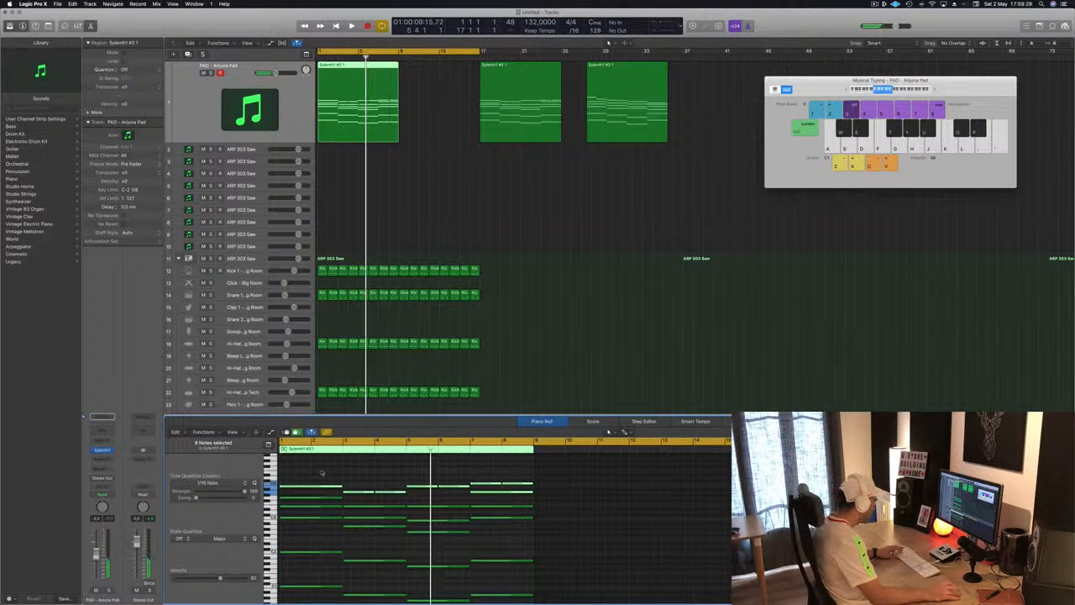
{"action": "left_click_drag", "start_coordinate": [538, 488], "coordinate": [537, 488]}
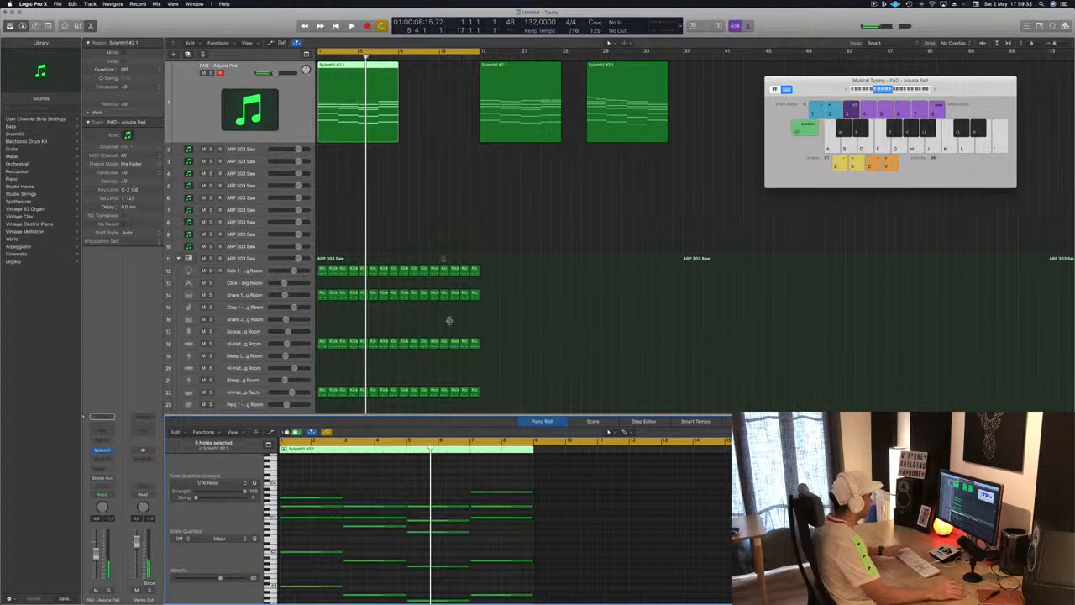
{"action": "key", "text": "space"}
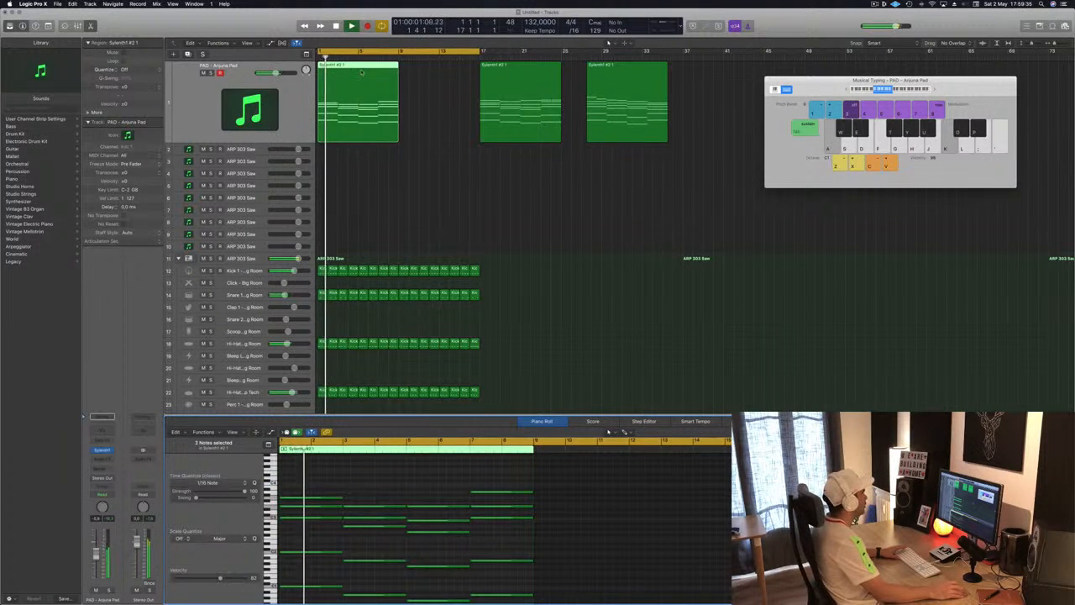
{"action": "left_click", "coordinate": [346, 171]}
{"action": "left_click", "coordinate": [360, 109]}
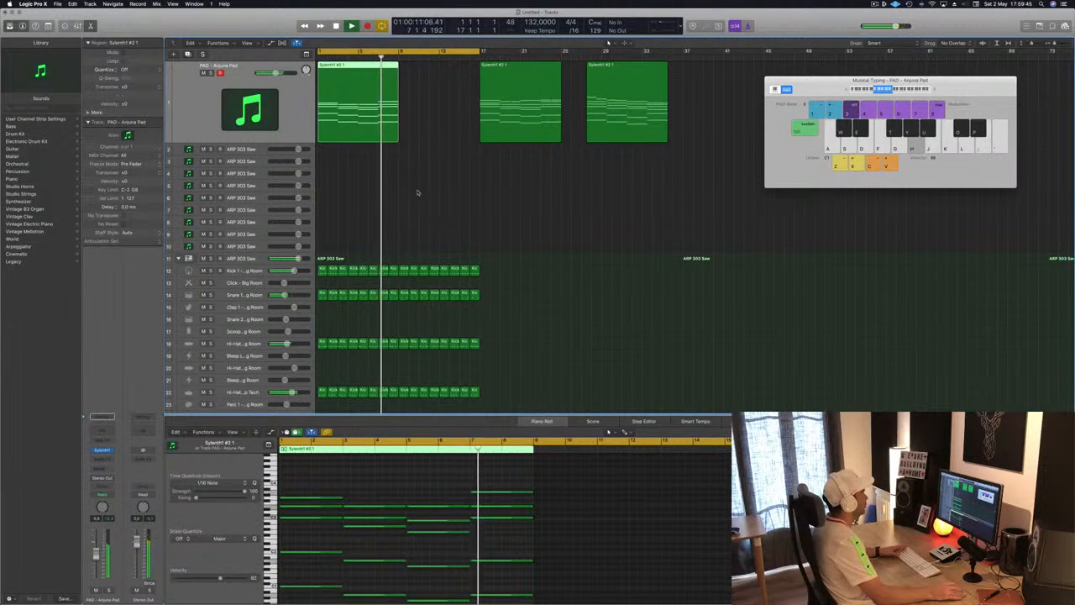
{"action": "key", "text": "Return"}
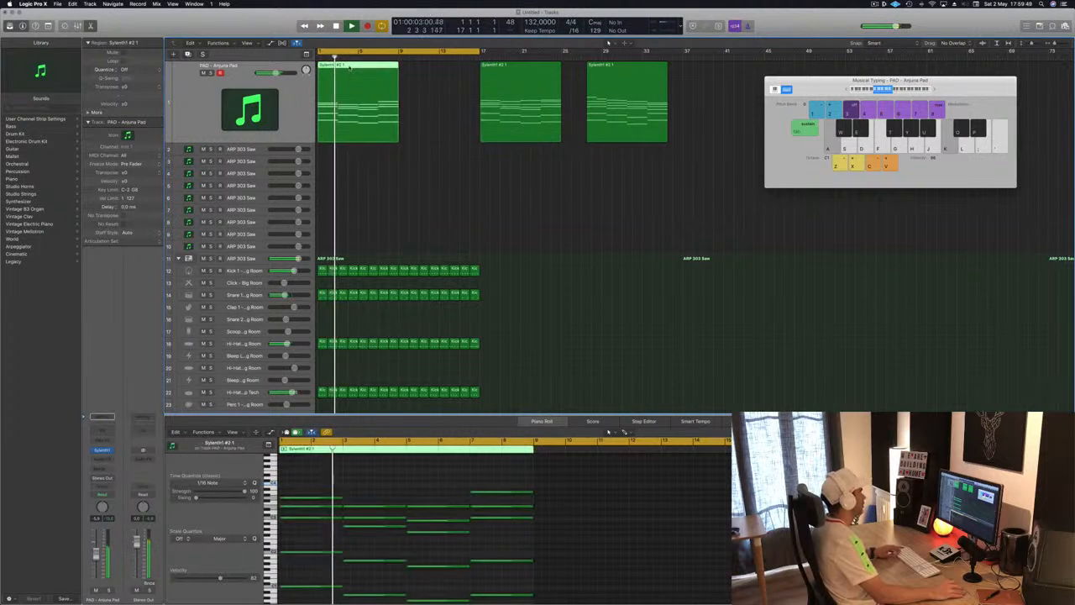
Copy the simplified pad region to bar 9 and shift the melody version from bar 17 up against the last pad region
{"action": "left_click_drag", "start_coordinate": [350, 68], "coordinate": [430, 73]}
{"action": "left_click", "coordinate": [534, 72]}
{"action": "key", "text": "Delete"}
{"action": "left_click_drag", "start_coordinate": [534, 72], "coordinate": [559, 73]}
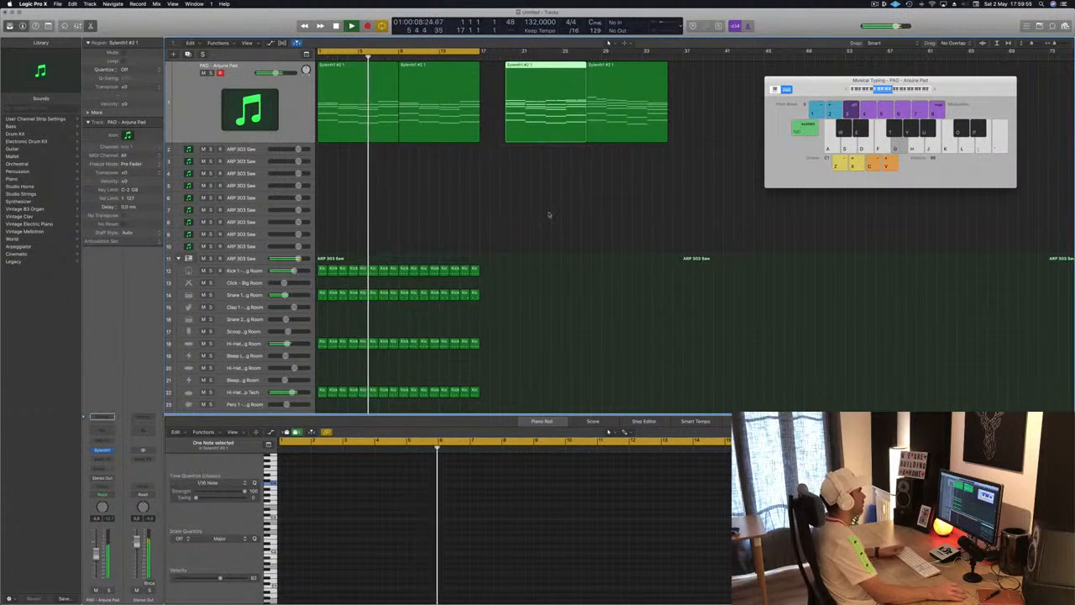
Select both simplified pad regions and open the pad's Sylenth1 window, keeping it and the Musical Typing window clear of them
{"action": "left_click_drag", "start_coordinate": [831, 90], "coordinate": [843, 124]}
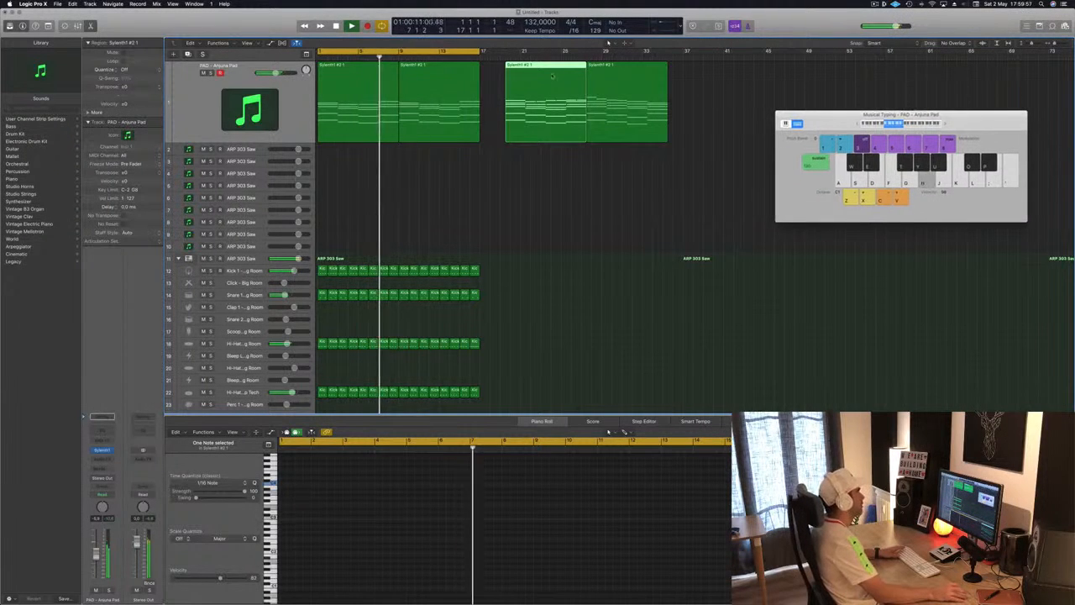
{"action": "left_click_drag", "start_coordinate": [491, 164], "coordinate": [378, 126]}
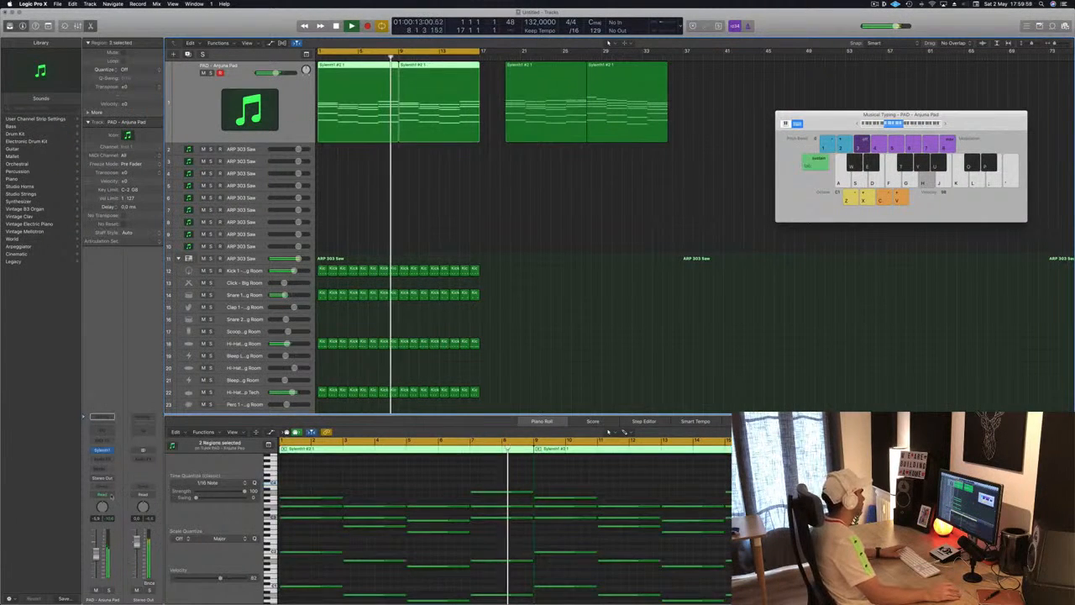
{"action": "key", "text": "v"}
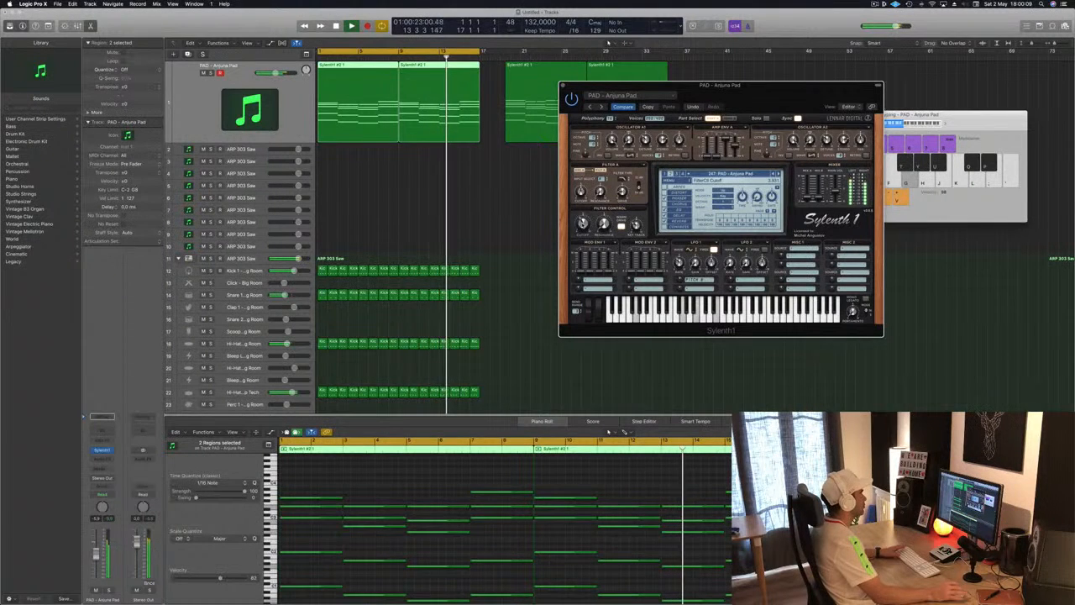
{"action": "left_click_drag", "start_coordinate": [750, 100], "coordinate": [827, 112]}
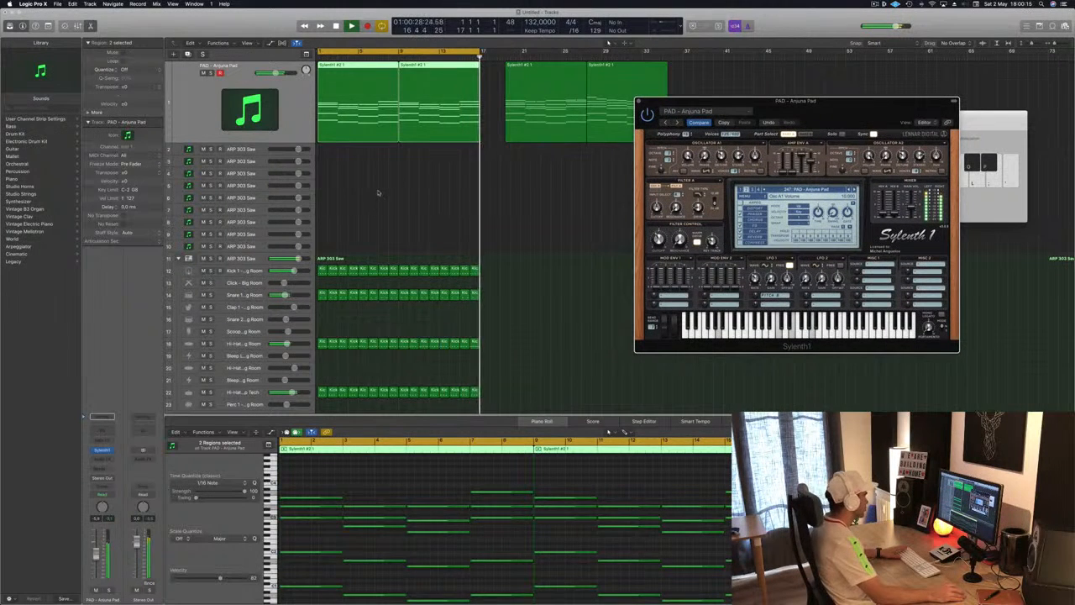
Review the pad chords in the Piano Roll and replay from the start with both simplified regions selected
{"action": "scroll", "coordinate": [411, 513], "scroll_direction": "down", "scroll_amount": 3}
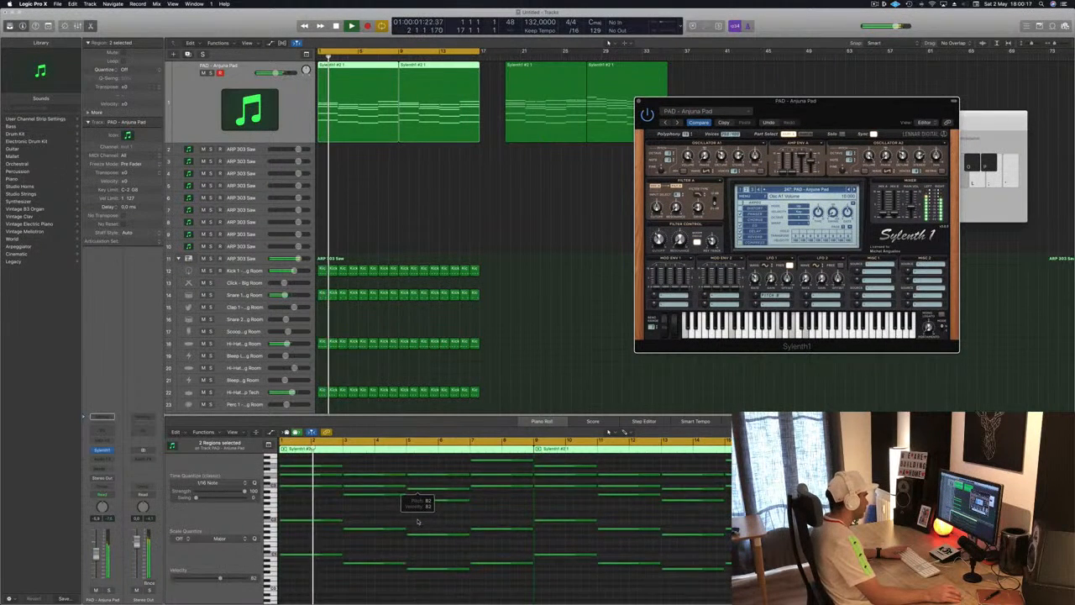
{"action": "scroll", "coordinate": [417, 522], "scroll_direction": "up", "scroll_amount": 1}
{"action": "scroll", "coordinate": [417, 522], "scroll_direction": "up", "scroll_amount": 2}
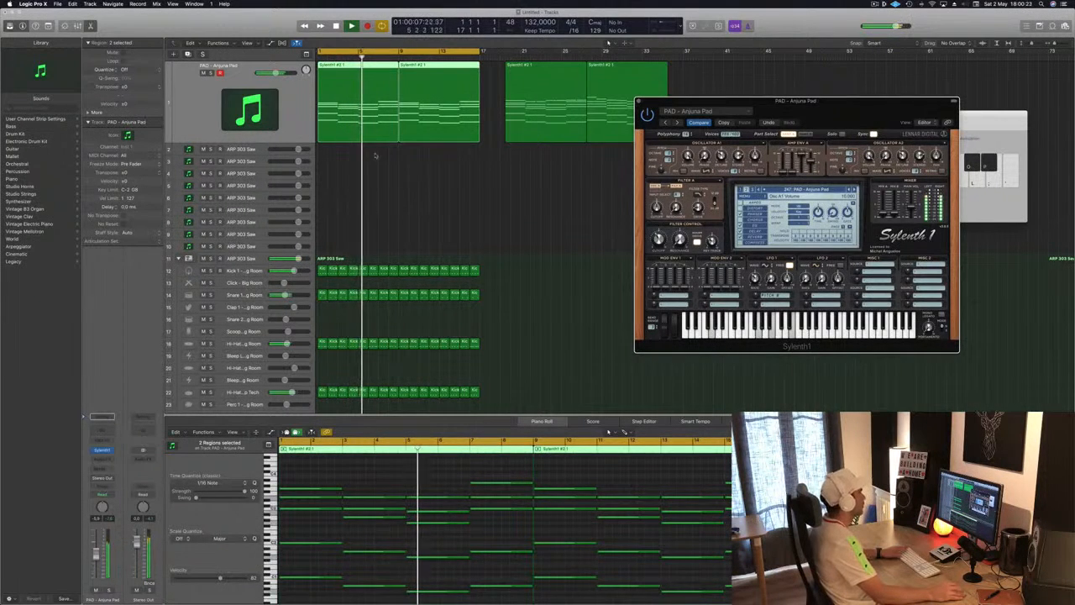
{"action": "left_click", "coordinate": [348, 212]}
{"action": "left_click", "coordinate": [337, 74]}
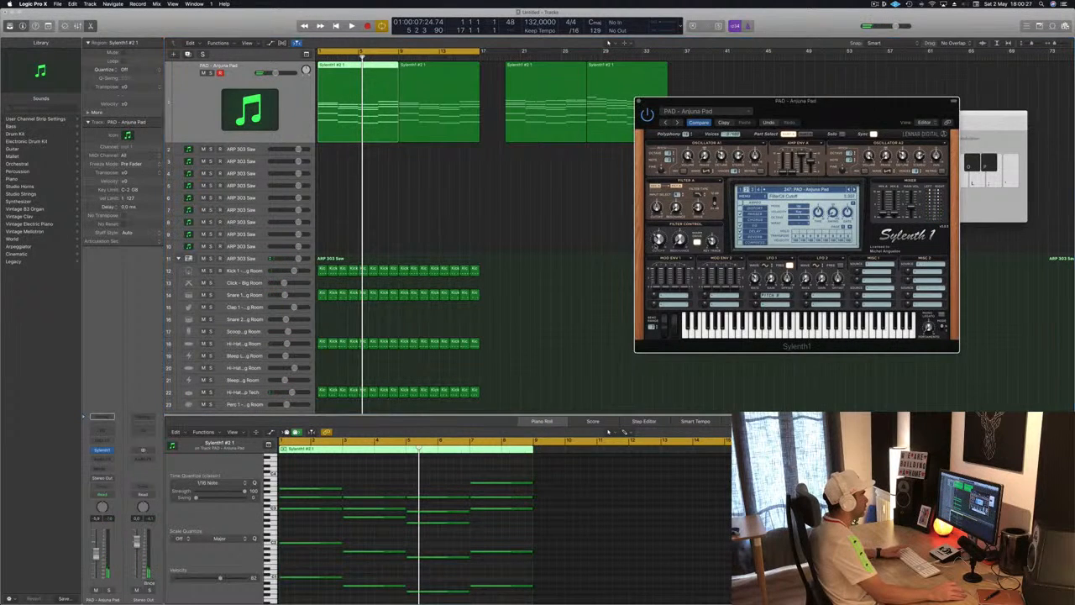
{"action": "key", "text": "space"}
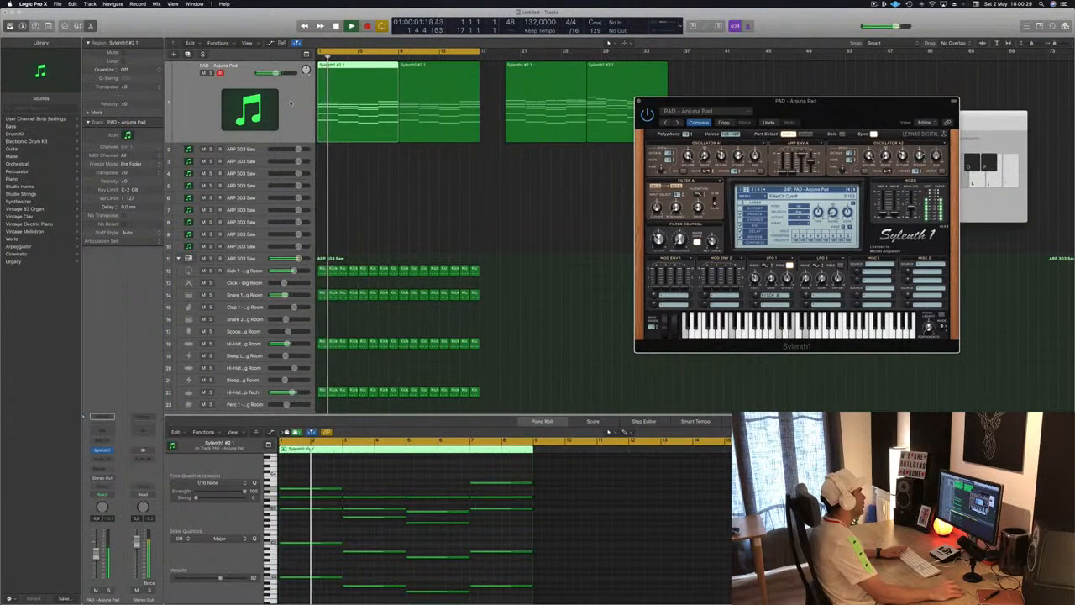
{"action": "left_click", "coordinate": [424, 97], "text": "shift"}
{"action": "key", "text": "Return"}
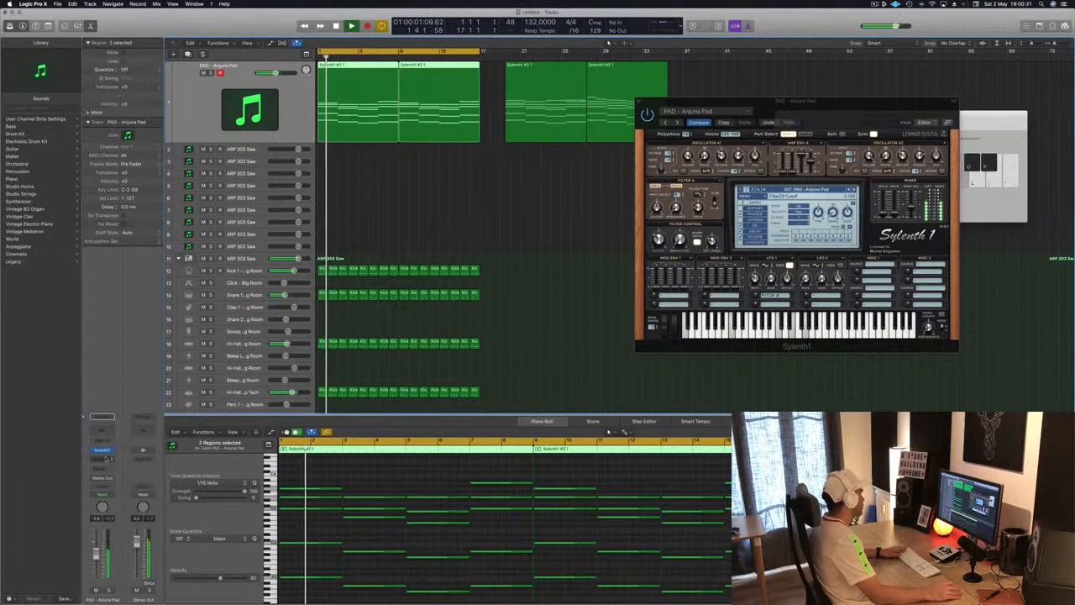
Insert a stereo Compressor after Sylenth1 on the Anjuna Pad channel and move its window over the arrangement
{"action": "left_click", "coordinate": [101, 462]}
{"action": "mouse_move", "coordinate": [126, 485]}
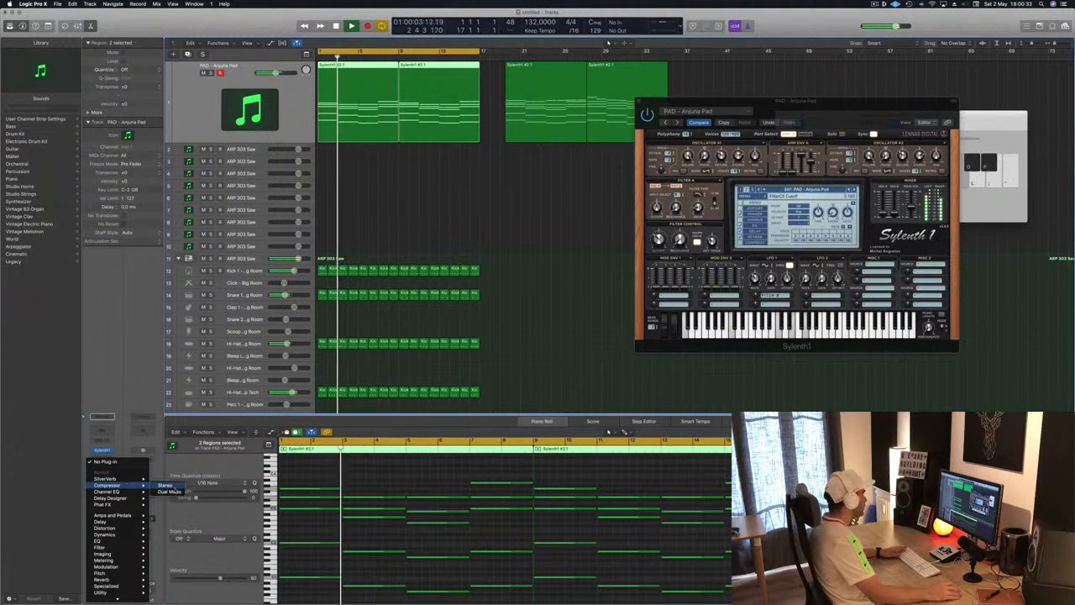
{"action": "left_click", "coordinate": [165, 485]}
{"action": "left_click_drag", "start_coordinate": [275, 19], "coordinate": [675, 132]}
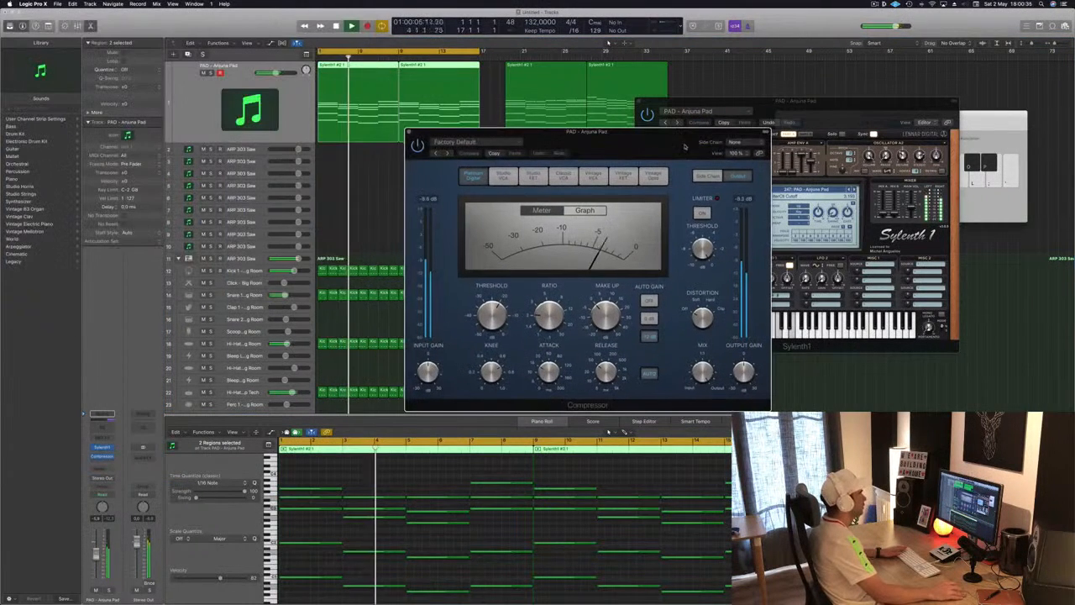
Set the compressor's side chain source to Bus 6, Sidechain Trigger - Big Room, and move its window clear of the tracks
{"action": "left_click", "coordinate": [750, 143]}
{"action": "mouse_move", "coordinate": [748, 165]}
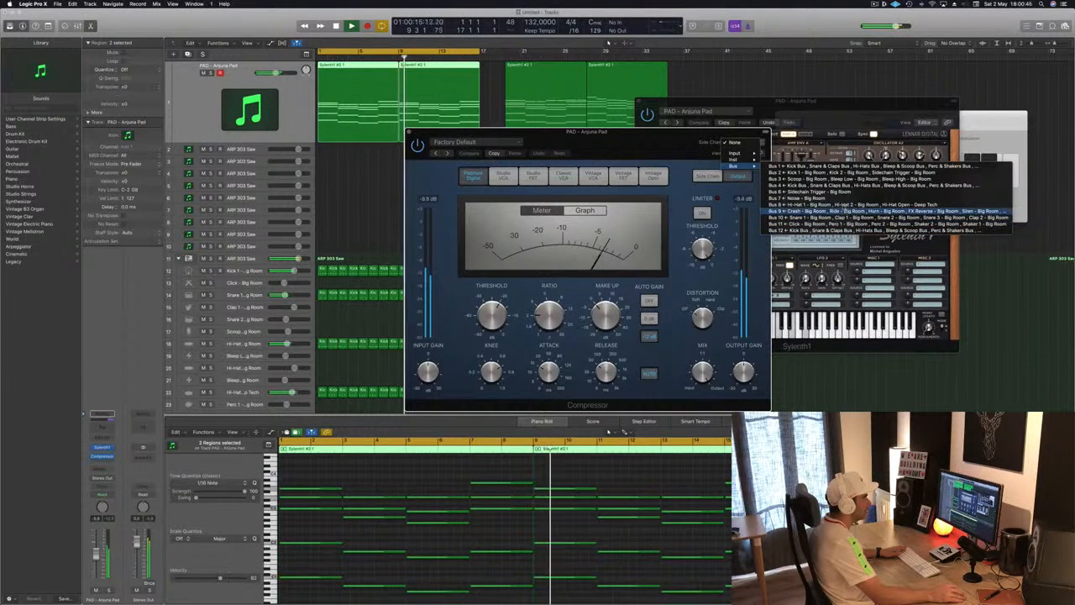
{"action": "left_click", "coordinate": [840, 192]}
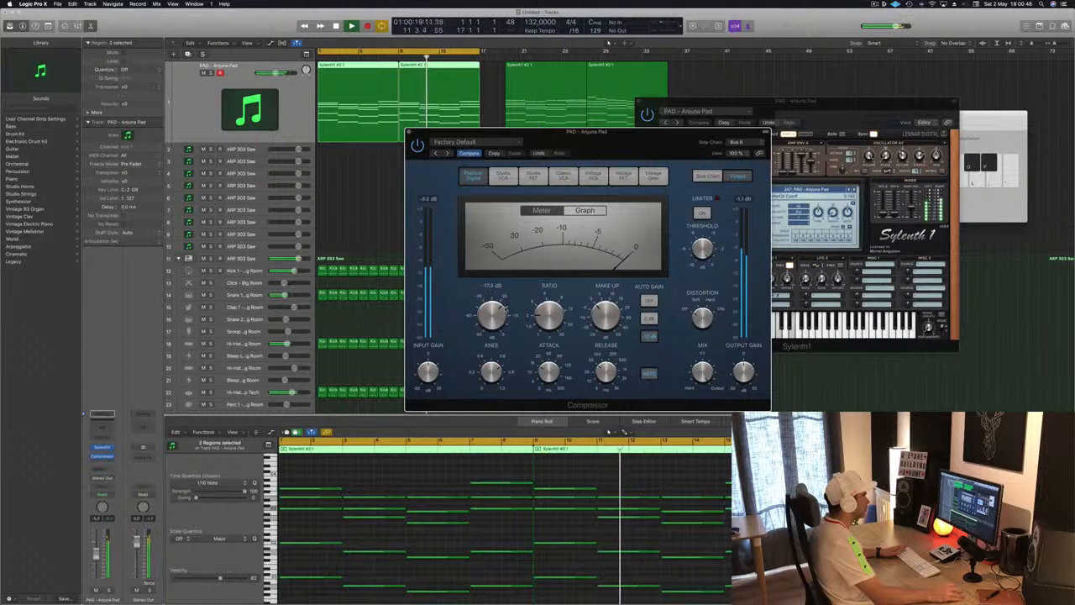
{"action": "left_click_drag", "start_coordinate": [668, 145], "coordinate": [872, 128]}
{"action": "scroll", "coordinate": [501, 104], "scroll_direction": "down", "scroll_amount": 10}
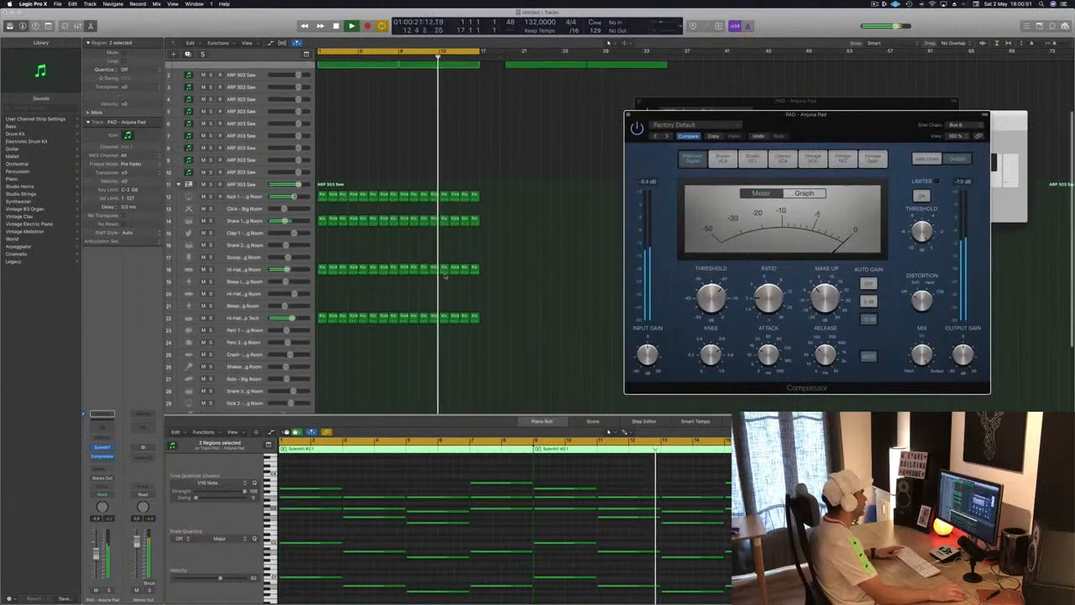
Select the sidechain trigger track's kick regions to review their notes, and close the pad's Compressor window
{"action": "left_click_drag", "start_coordinate": [503, 105], "coordinate": [321, 393]}
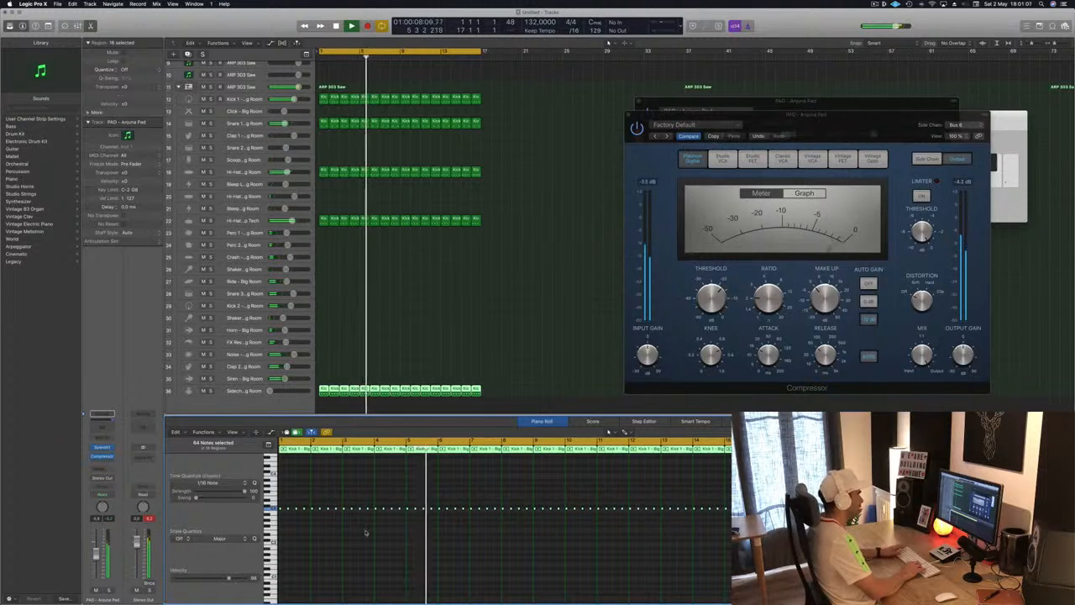
{"action": "left_click_drag", "start_coordinate": [837, 140], "coordinate": [783, 147]}
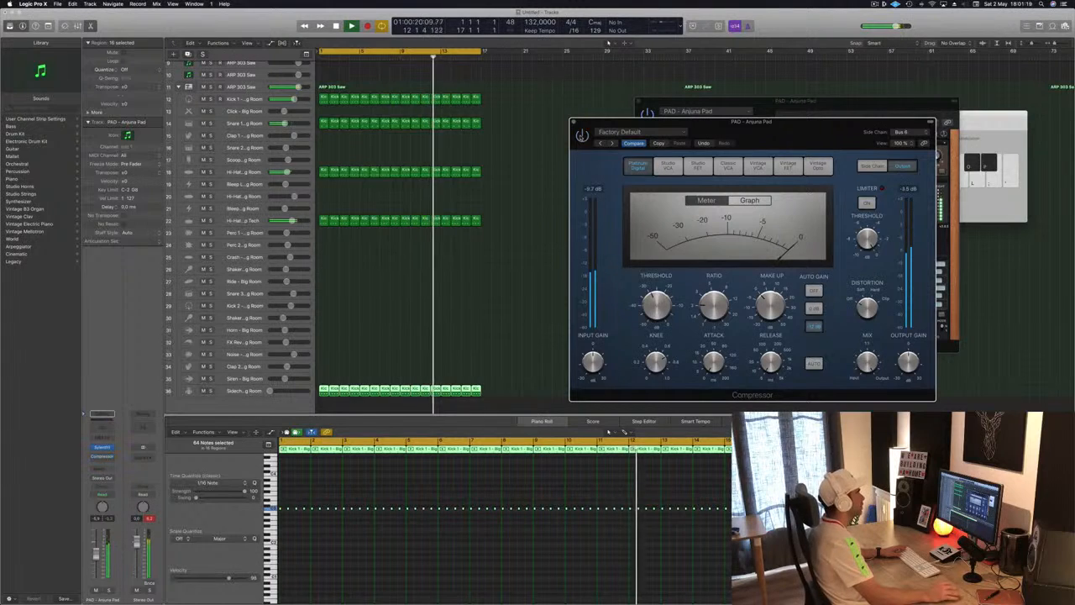
{"action": "left_click_drag", "start_coordinate": [790, 135], "coordinate": [783, 139]}
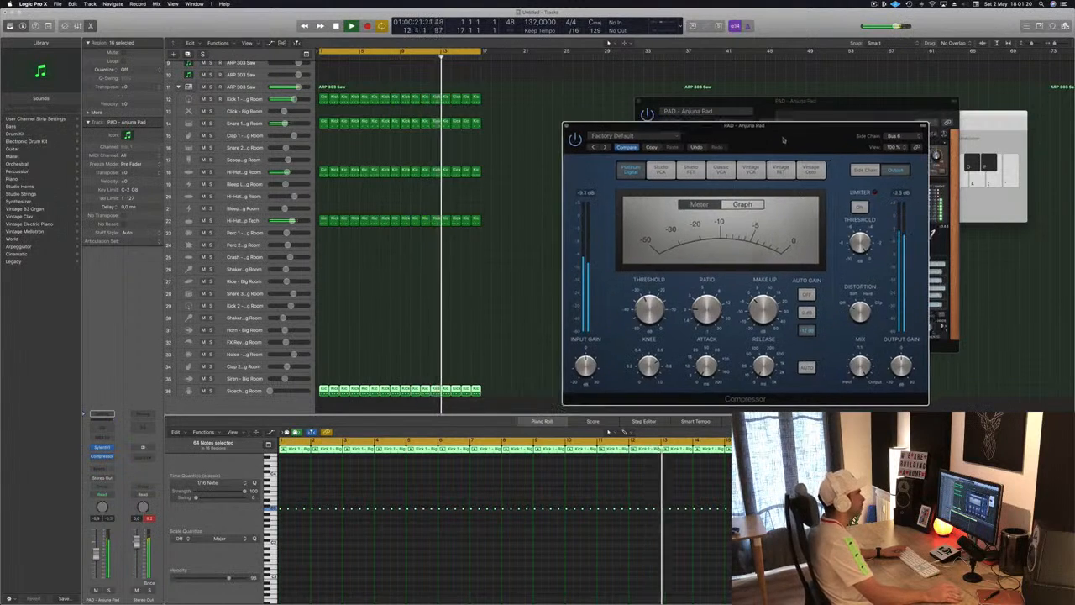
{"action": "left_click", "coordinate": [566, 126]}
Select both simplified chord regions on the Anjuna Pad track
{"action": "scroll", "coordinate": [563, 129], "scroll_direction": "up", "scroll_amount": 3}
{"action": "scroll", "coordinate": [564, 130], "scroll_direction": "up", "scroll_amount": 5}
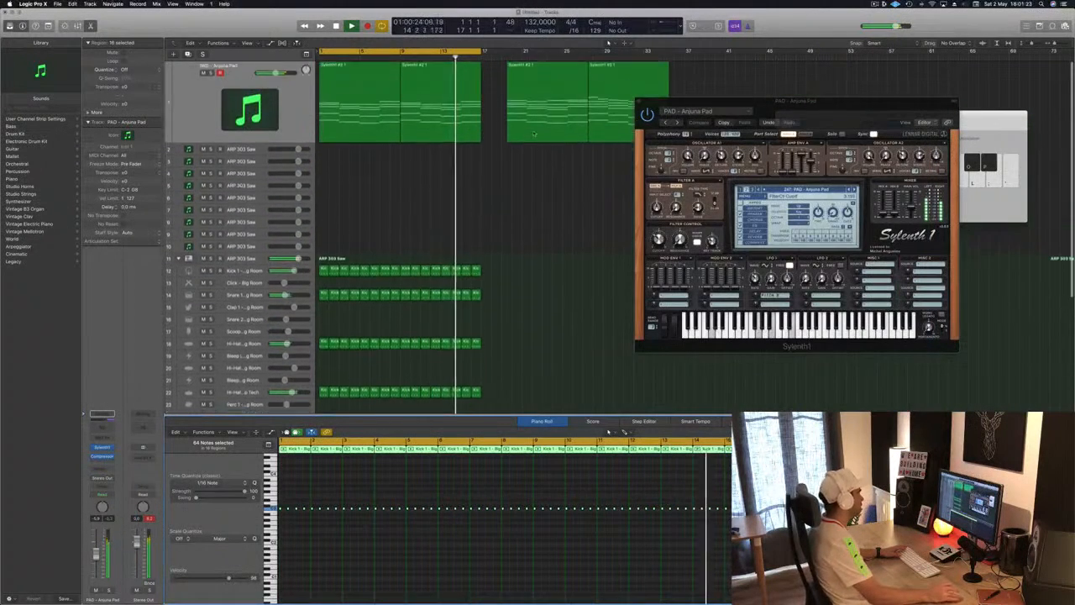
{"action": "left_click_drag", "start_coordinate": [495, 131], "coordinate": [383, 103]}
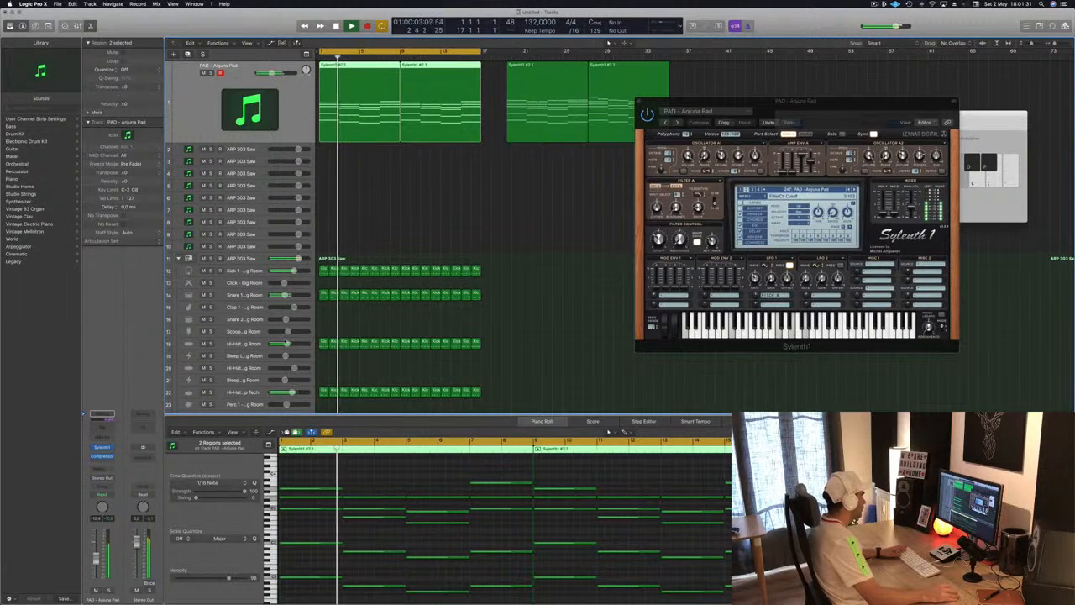
Rebalance the hi-hats during playback, lowering the Hi-Hat Tech track and setting the Hi-Hat Room track to about -5.0 dB
{"action": "left_click_drag", "start_coordinate": [284, 343], "coordinate": [288, 344]}
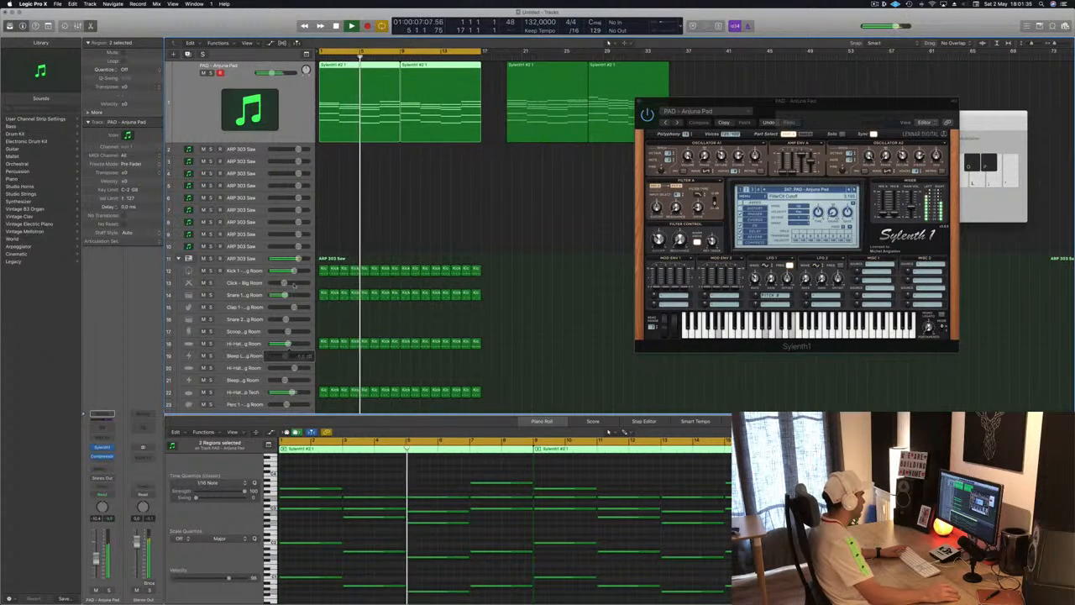
{"action": "left_click_drag", "start_coordinate": [292, 392], "coordinate": [287, 392]}
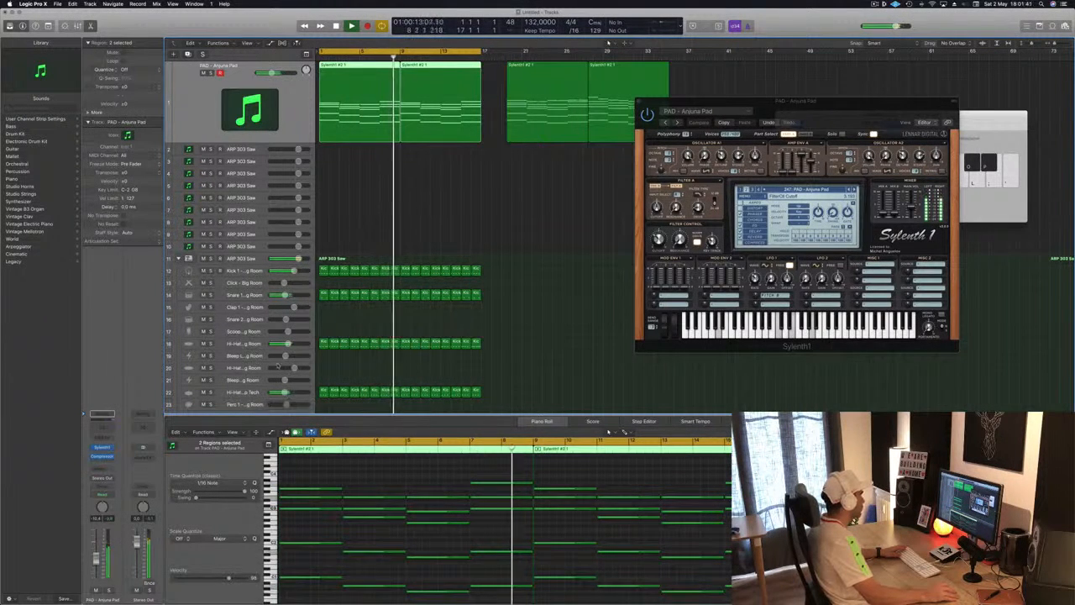
{"action": "left_click_drag", "start_coordinate": [287, 344], "coordinate": [291, 343]}
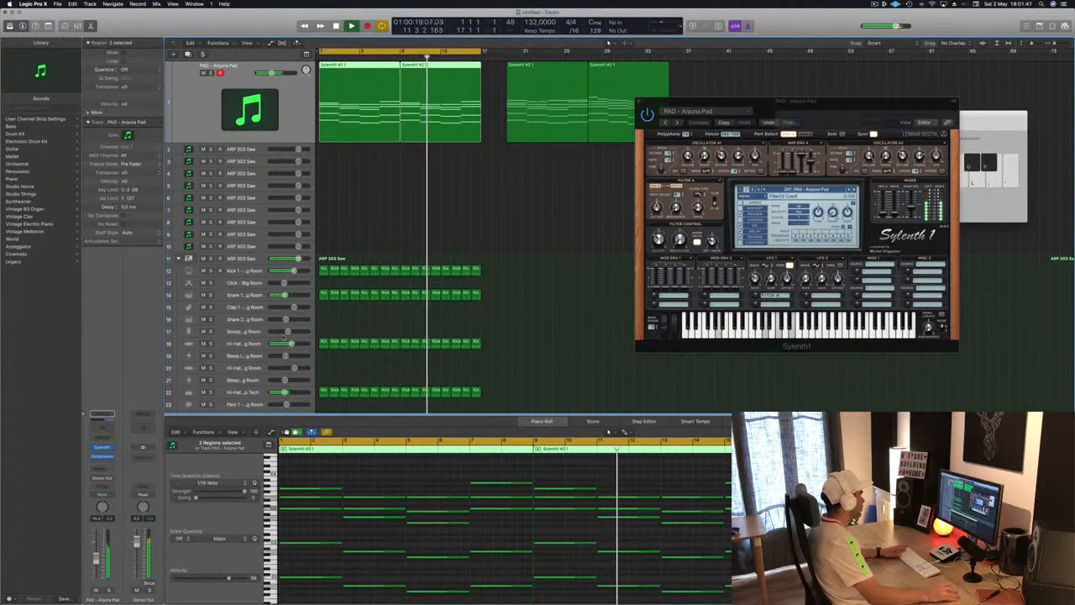
{"action": "left_click", "coordinate": [284, 355]}
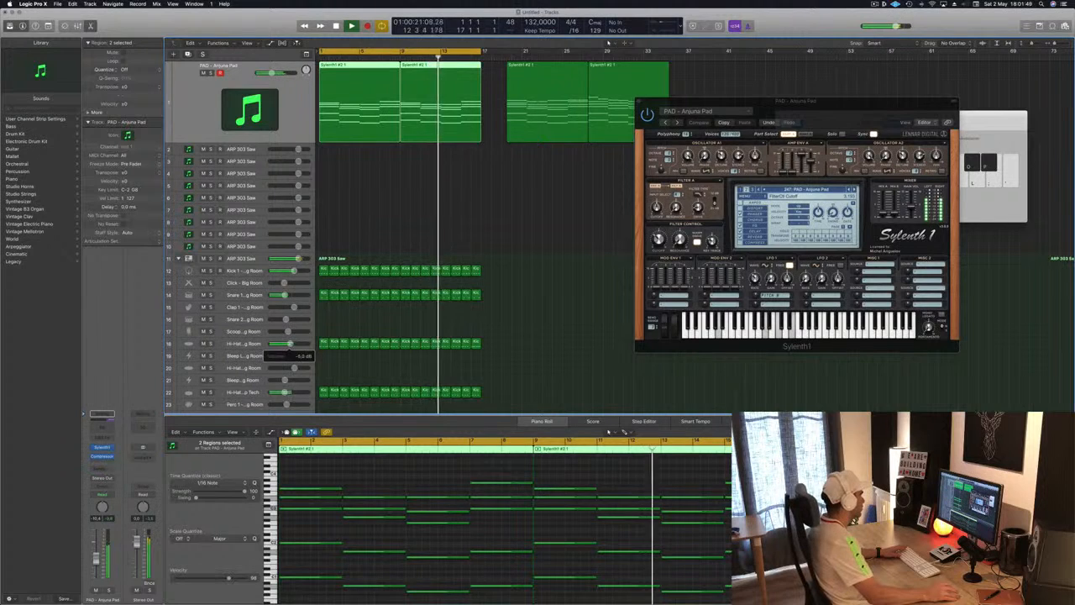
Put the first pad region on the first ARP 303 Saw track and refill its pad slot with a copy of the second region
{"action": "left_click", "coordinate": [366, 80]}
{"action": "left_click_drag", "start_coordinate": [365, 80], "coordinate": [356, 144]}
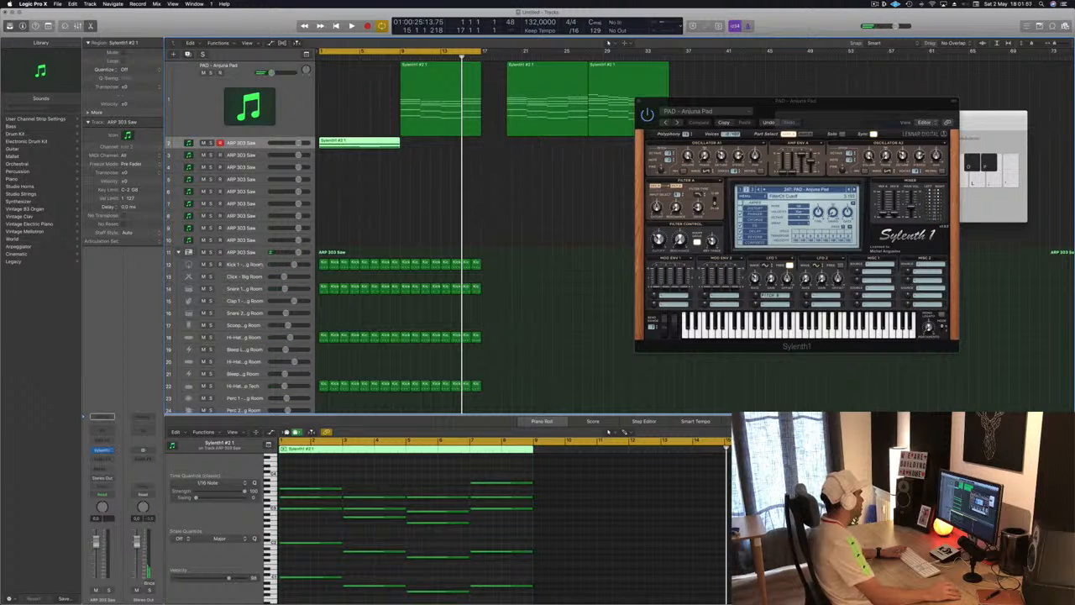
{"action": "left_click", "coordinate": [353, 102]}
{"action": "left_click_drag", "start_coordinate": [423, 77], "coordinate": [334, 79]}
{"action": "left_click_drag", "start_coordinate": [334, 143], "coordinate": [335, 141]}
{"action": "scroll", "coordinate": [331, 497], "scroll_direction": "down", "scroll_amount": 1}
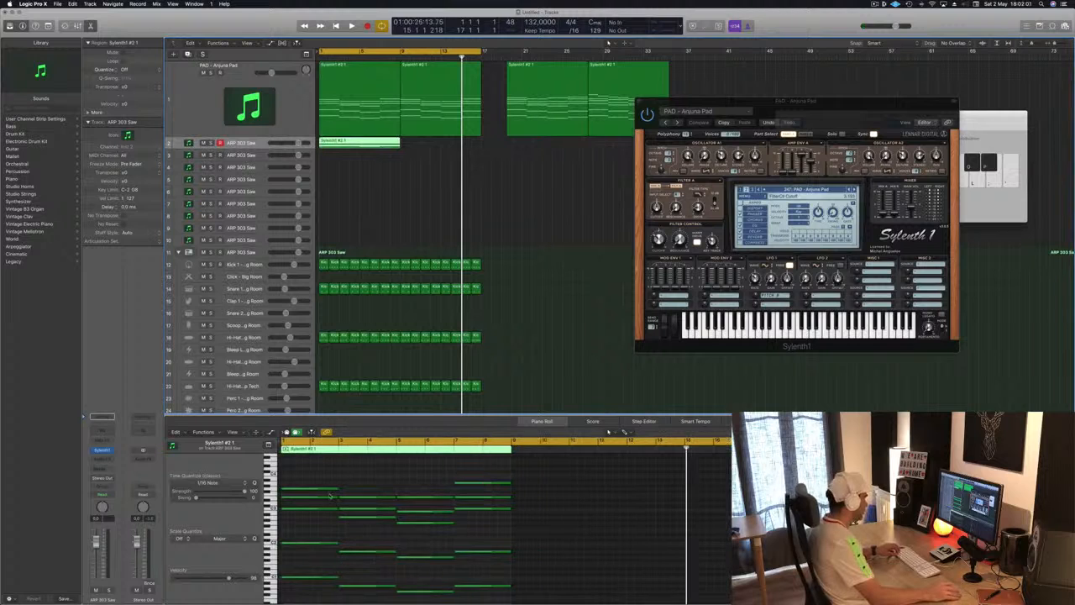
Delete the upper chord notes in the ARP 303 Saw region, keeping only the lowest note of each chord as a bass line
{"action": "left_click", "coordinate": [320, 480]}
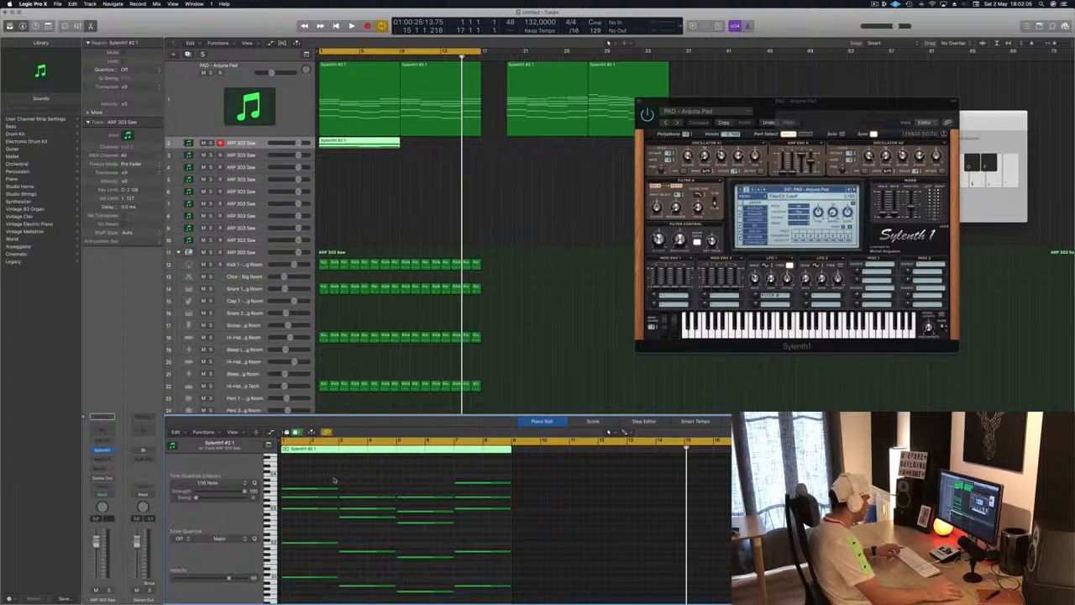
{"action": "left_click_drag", "start_coordinate": [395, 508], "coordinate": [467, 538]}
{"action": "key", "text": "Delete"}
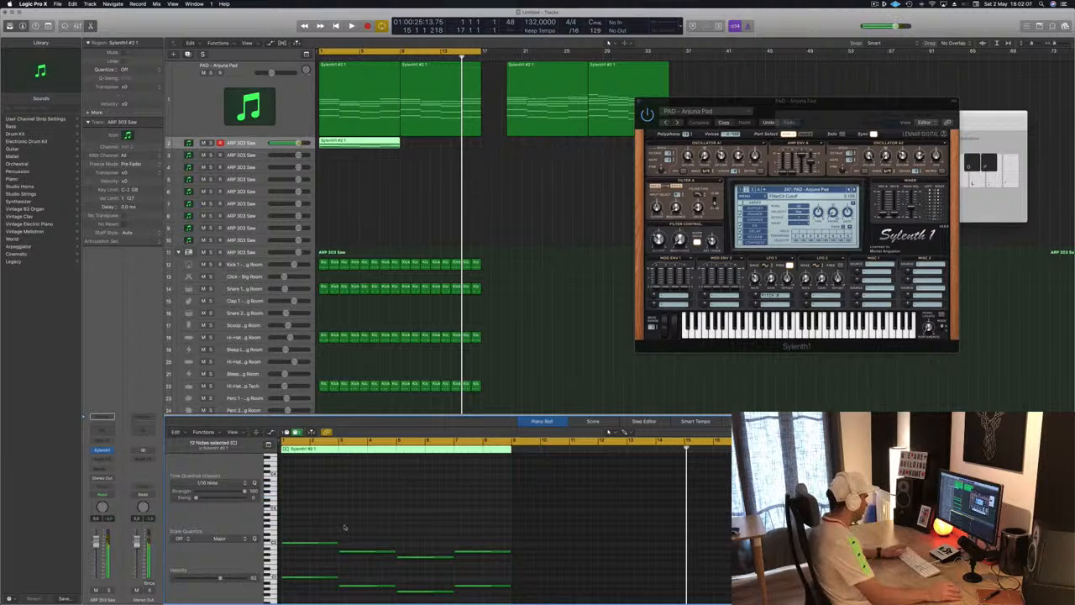
{"action": "left_click_drag", "start_coordinate": [323, 528], "coordinate": [500, 577]}
{"action": "key", "text": "Delete"}
{"action": "scroll", "coordinate": [351, 152], "scroll_direction": "right", "scroll_amount": 1}
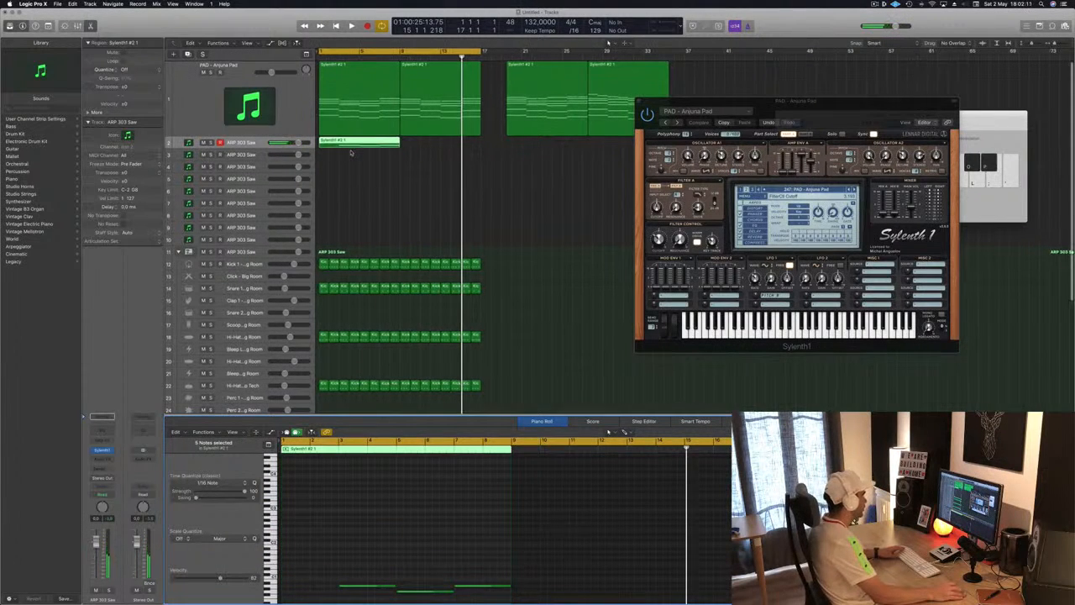
{"action": "key", "text": "super+z"}
{"action": "left_click_drag", "start_coordinate": [323, 511], "coordinate": [494, 569]}
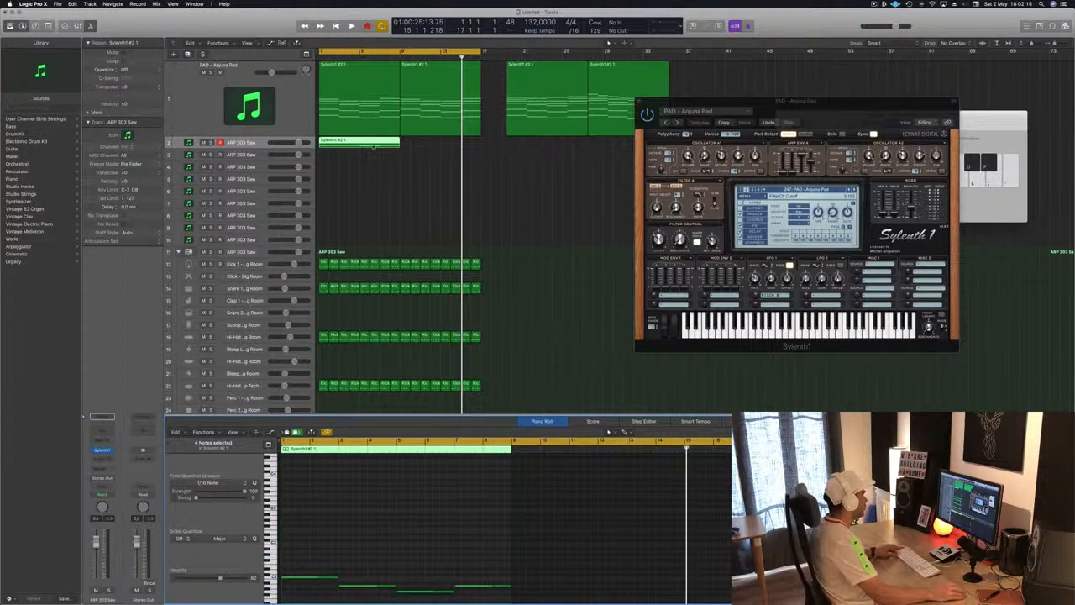
Shorten the four bass notes and duplicate them into a rhythmic pattern of five short hits per chord
{"action": "scroll", "coordinate": [373, 156], "scroll_direction": "left", "scroll_amount": 1}
{"action": "scroll", "coordinate": [345, 530], "scroll_direction": "left", "scroll_amount": 5}
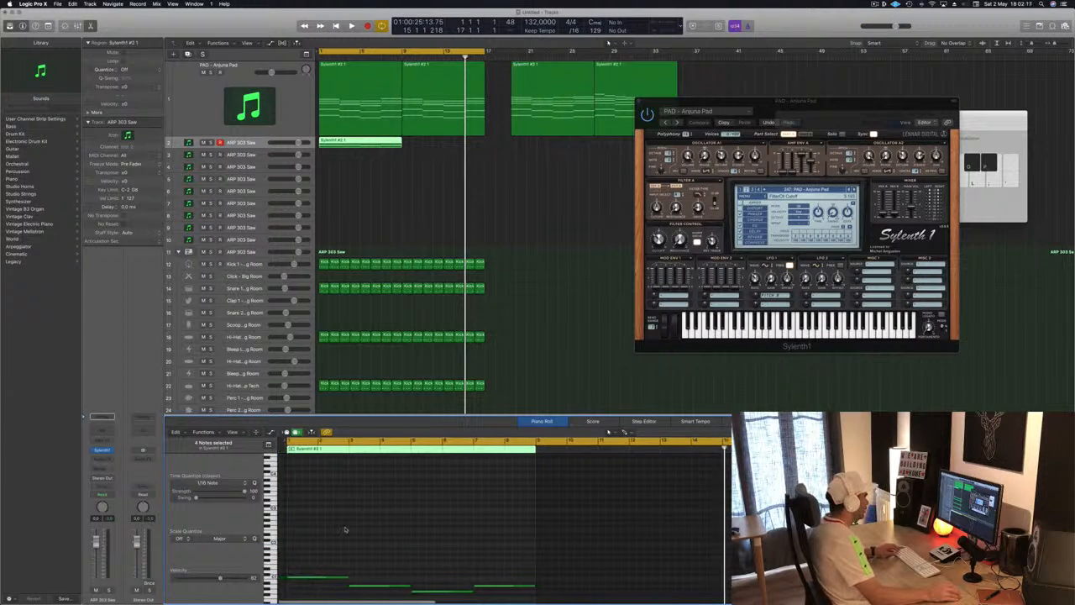
{"action": "scroll", "coordinate": [345, 530], "scroll_direction": "right", "scroll_amount": 1}
{"action": "scroll", "coordinate": [349, 529], "scroll_direction": "left", "scroll_amount": 6}
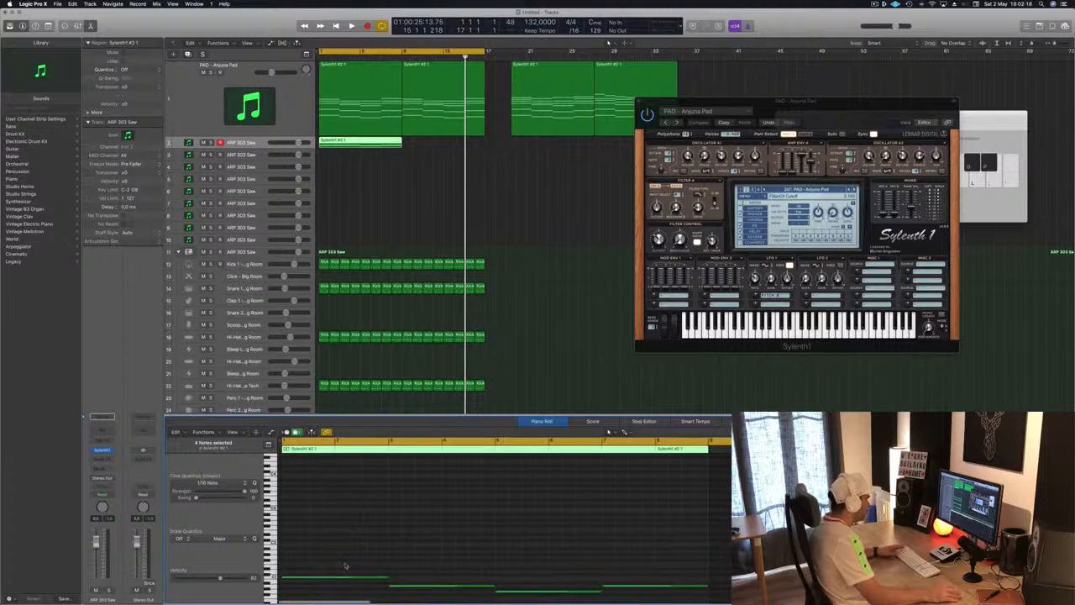
{"action": "scroll", "coordinate": [580, 552], "scroll_direction": "down", "scroll_amount": 5}
{"action": "left_click_drag", "start_coordinate": [386, 519], "coordinate": [290, 520]}
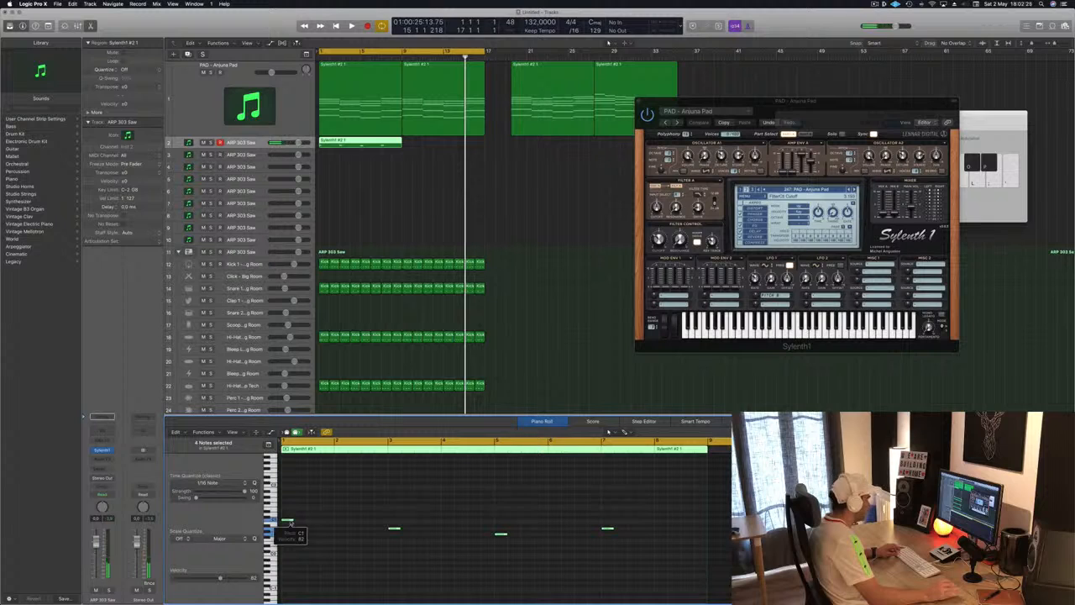
{"action": "left_click_drag", "start_coordinate": [288, 523], "coordinate": [381, 521]}
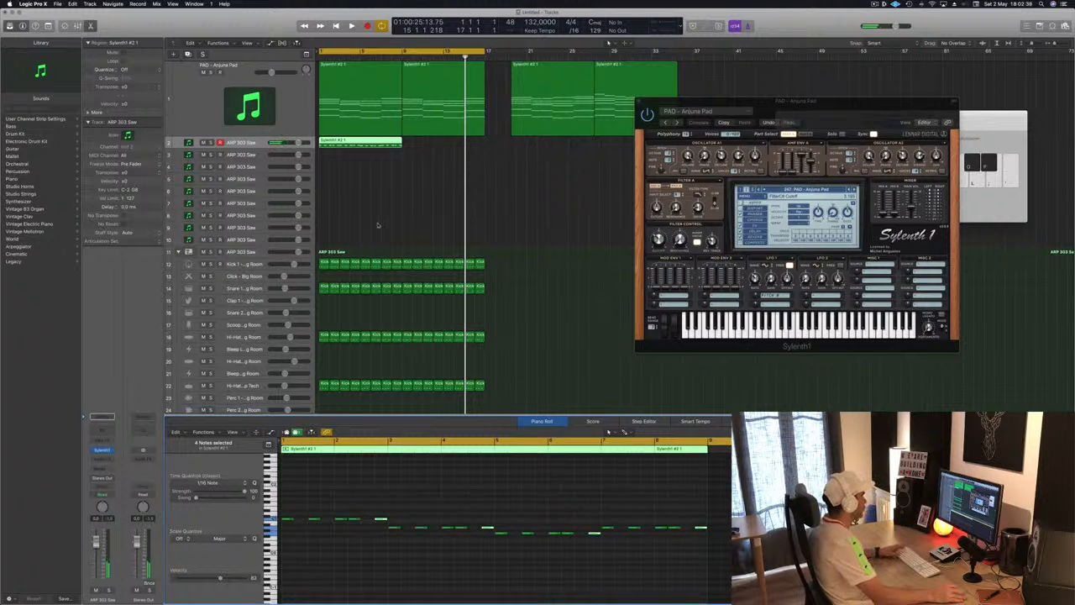
Open the ARP 303 Saw track's Sylenth1 window, copy the bass region directly after itself and select both regions
{"action": "left_click", "coordinate": [102, 451]}
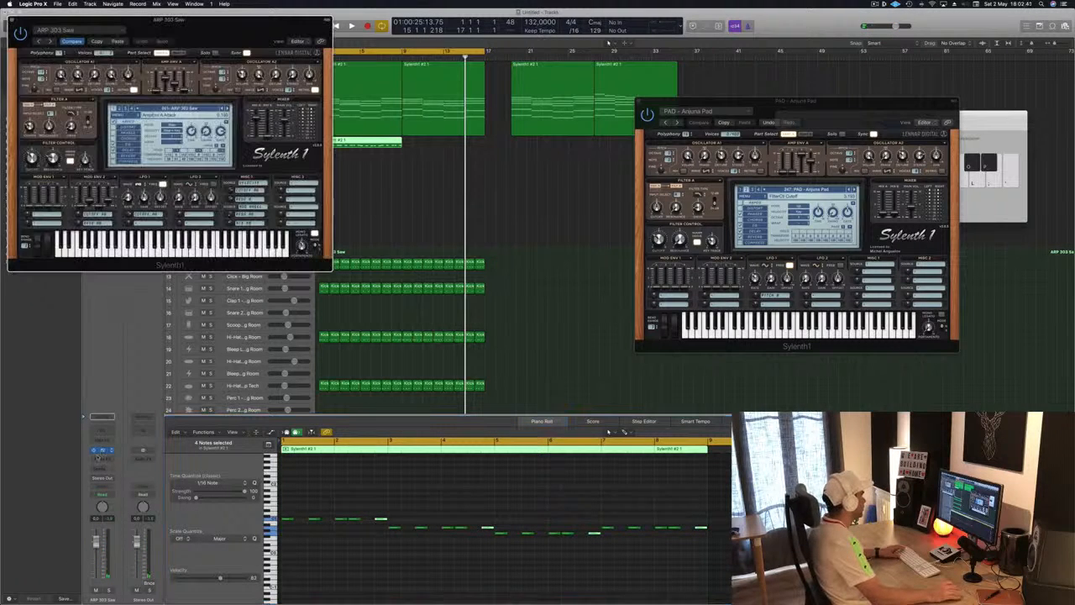
{"action": "left_click_drag", "start_coordinate": [249, 34], "coordinate": [778, 211]}
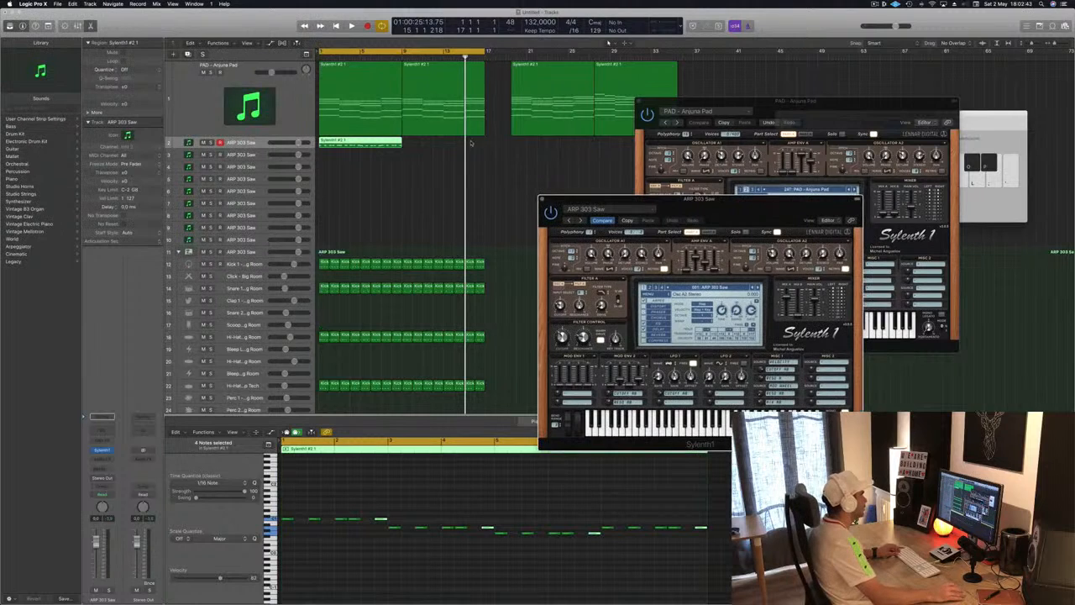
{"action": "left_click_drag", "start_coordinate": [361, 140], "coordinate": [456, 150]}
{"action": "left_click_drag", "start_coordinate": [707, 207], "coordinate": [722, 174]}
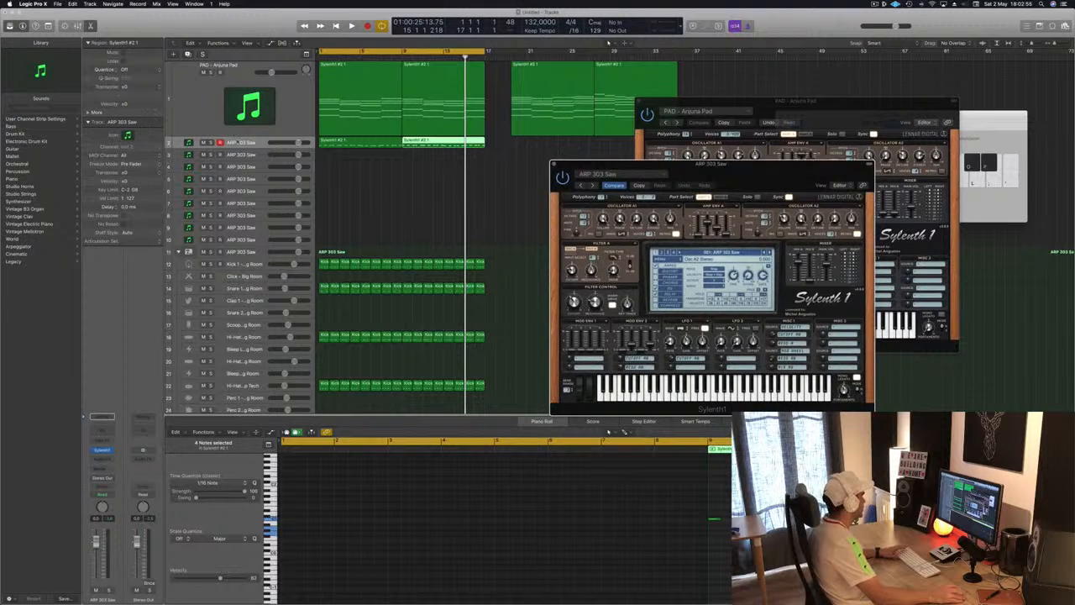
{"action": "left_click", "coordinate": [258, 150]}
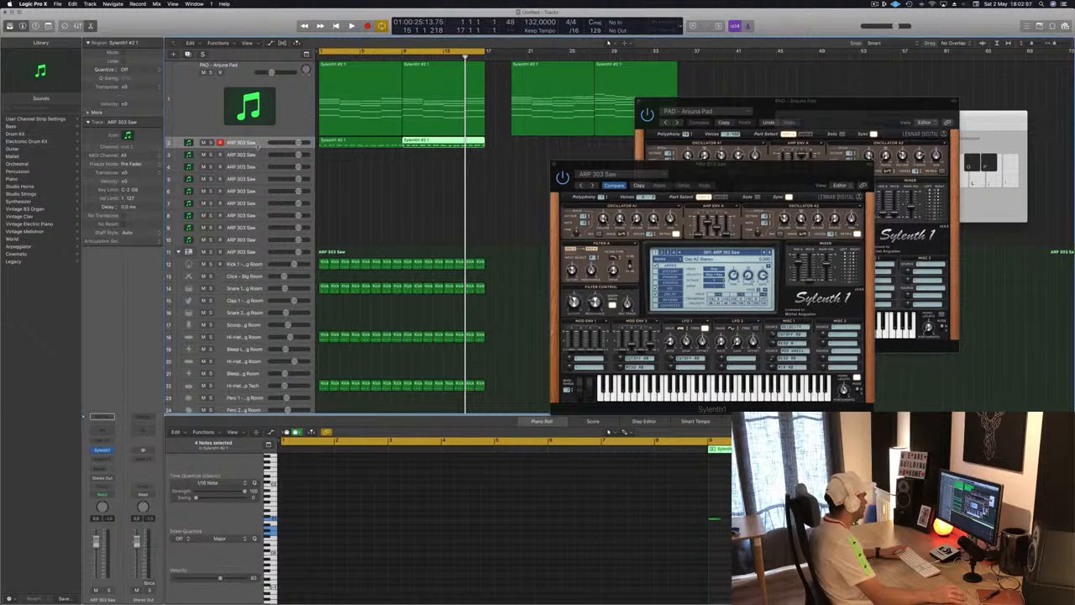
{"action": "key", "text": "ctrl+z"}
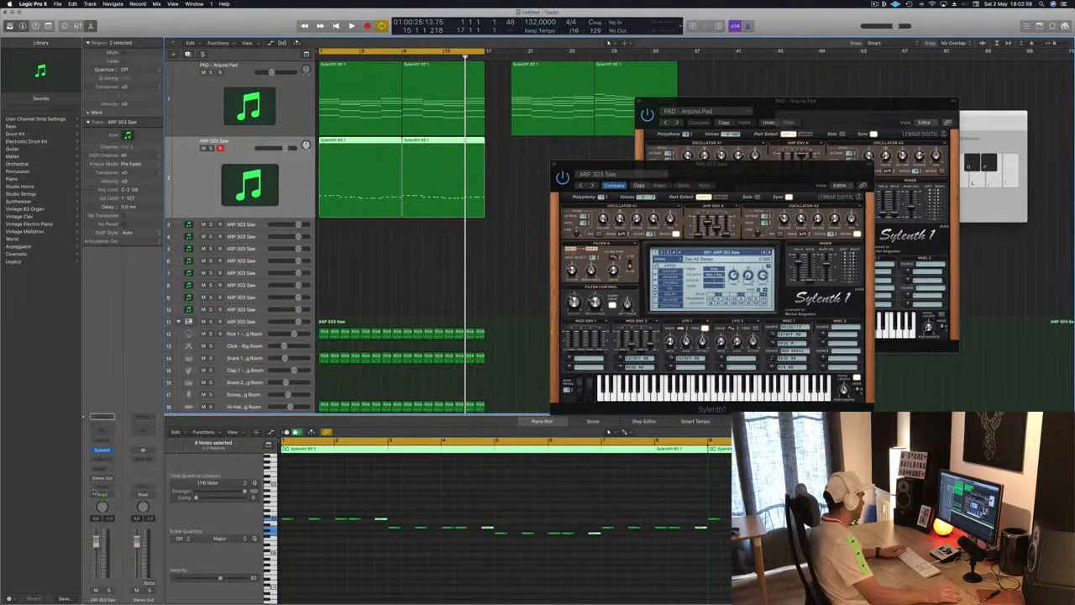
Load the BS Big Bass preset in the bass track's Sylenth1 and move its window clear of the regions
{"action": "left_click", "coordinate": [663, 252]}
{"action": "left_click", "coordinate": [657, 252]}
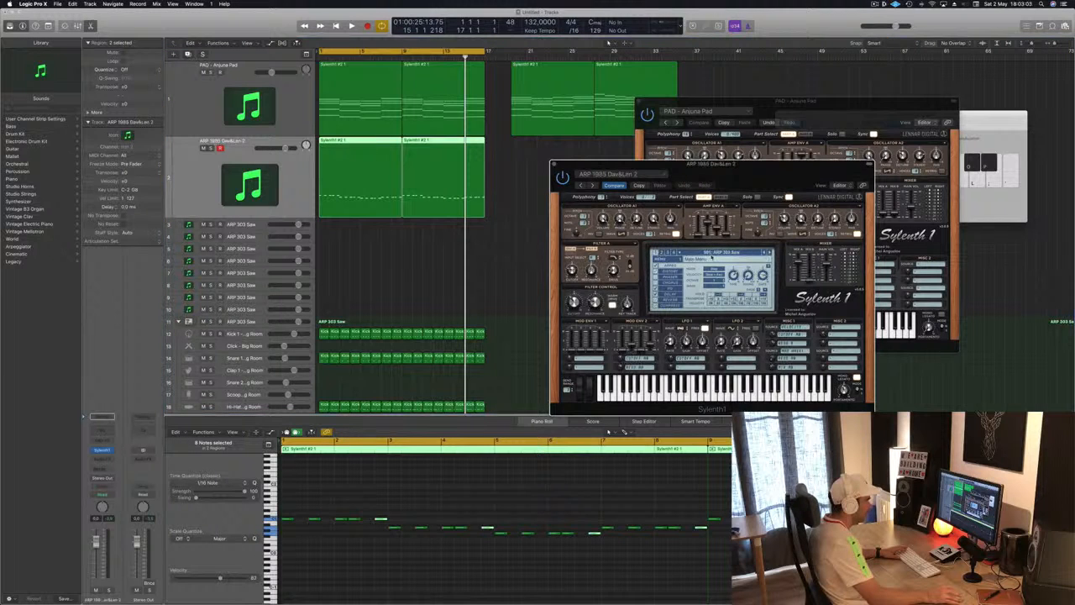
{"action": "left_click", "coordinate": [714, 252]}
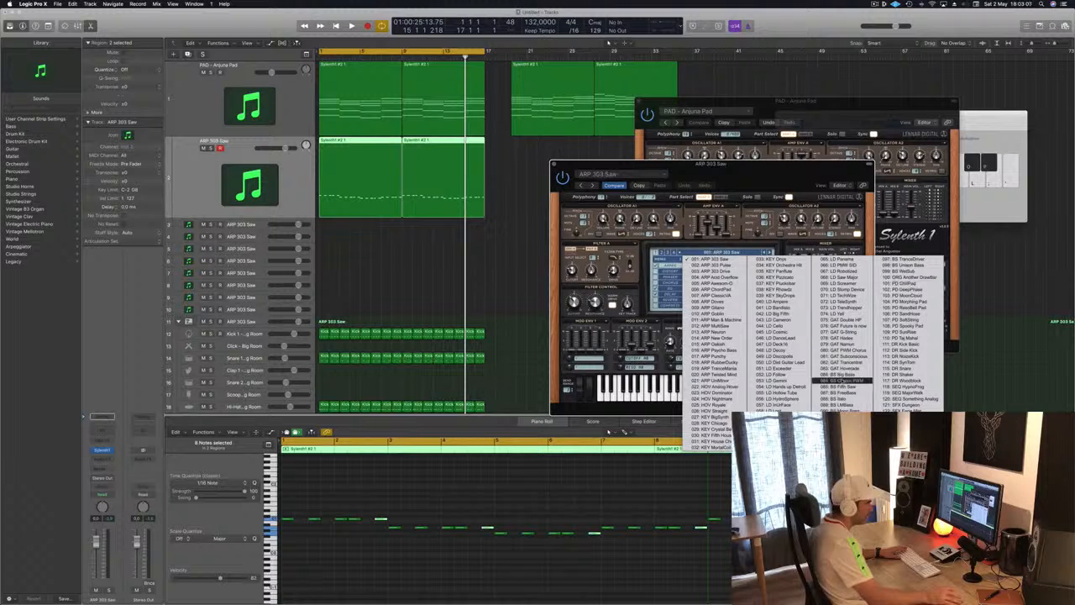
{"action": "left_click", "coordinate": [839, 379]}
{"action": "left_click_drag", "start_coordinate": [714, 167], "coordinate": [773, 78]}
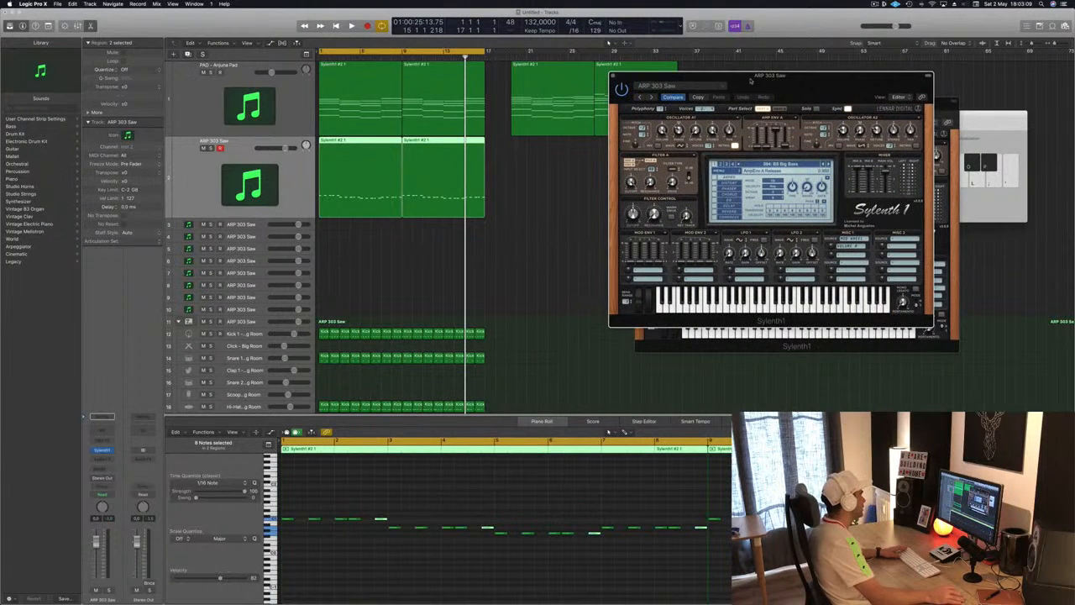
{"action": "left_click", "coordinate": [215, 172]}
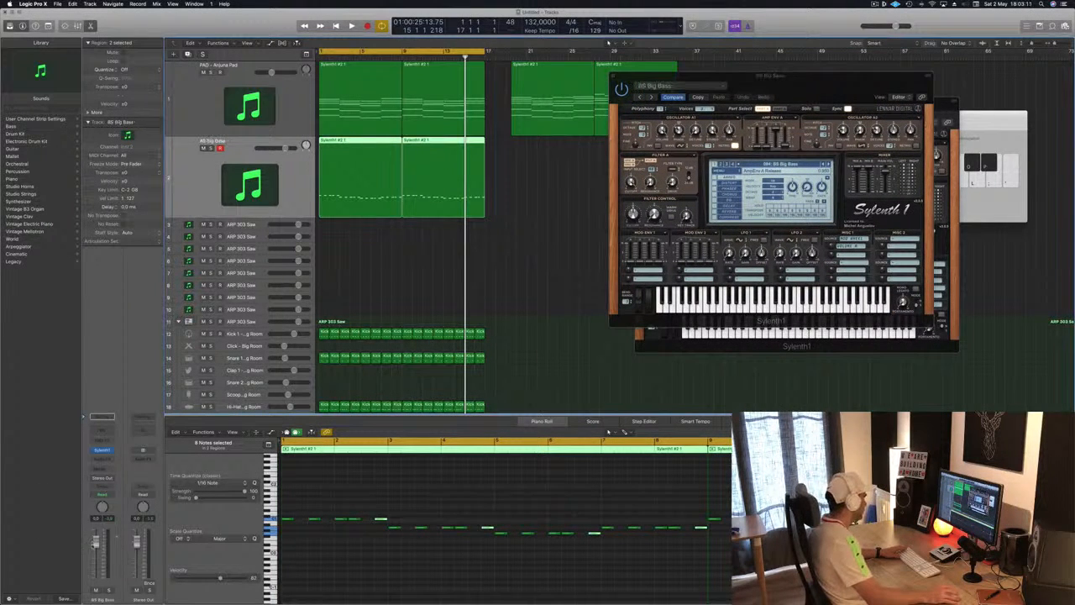
Audition the bass from the start, transpose all notes in both bass regions up one octave and replay
{"action": "key", "text": "Return"}
{"action": "key", "text": "space"}
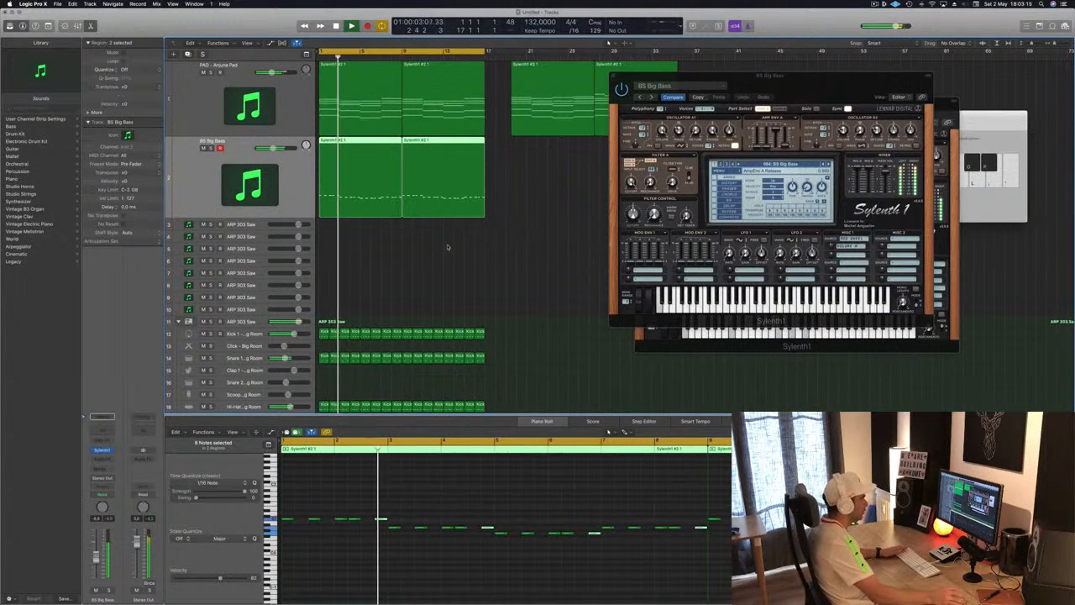
{"action": "key", "text": "space"}
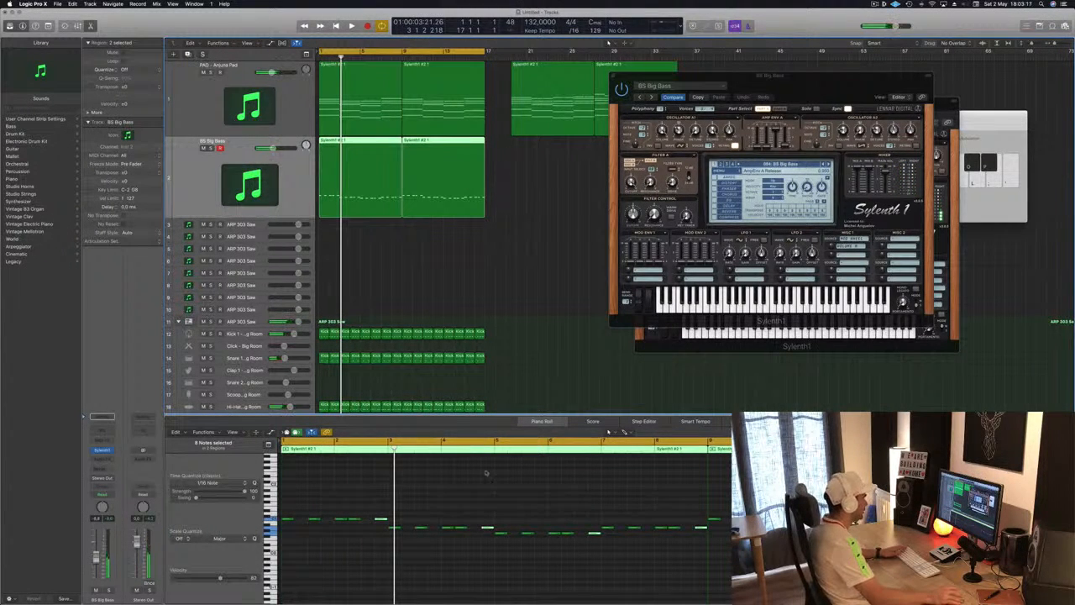
{"action": "key", "text": "super+a"}
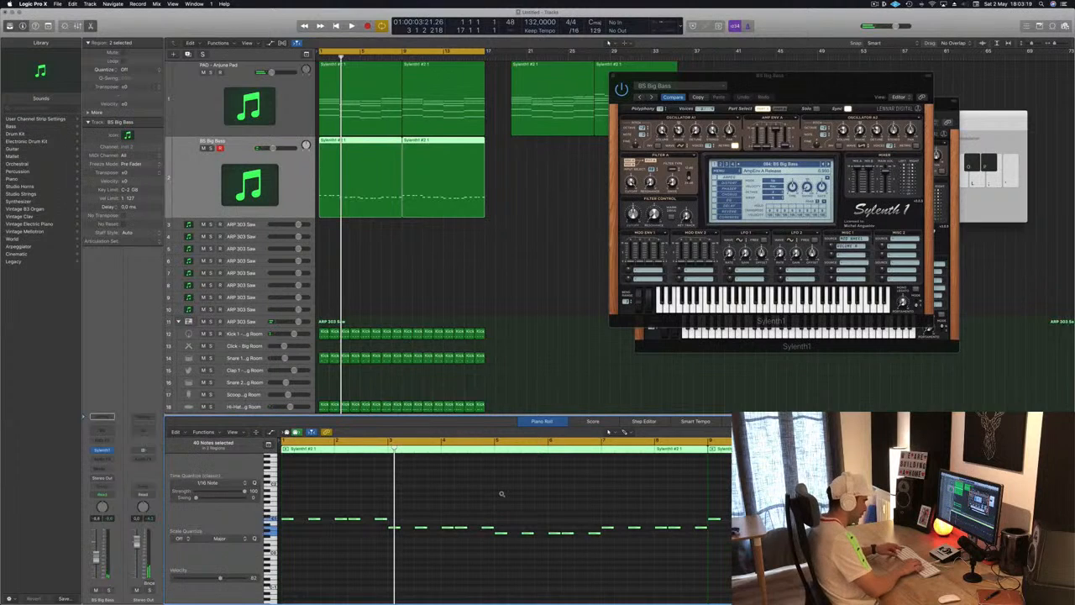
{"action": "key", "text": "alt+shift+Up"}
{"action": "key", "text": "space"}
{"action": "left_click_drag", "start_coordinate": [761, 76], "coordinate": [650, 136]}
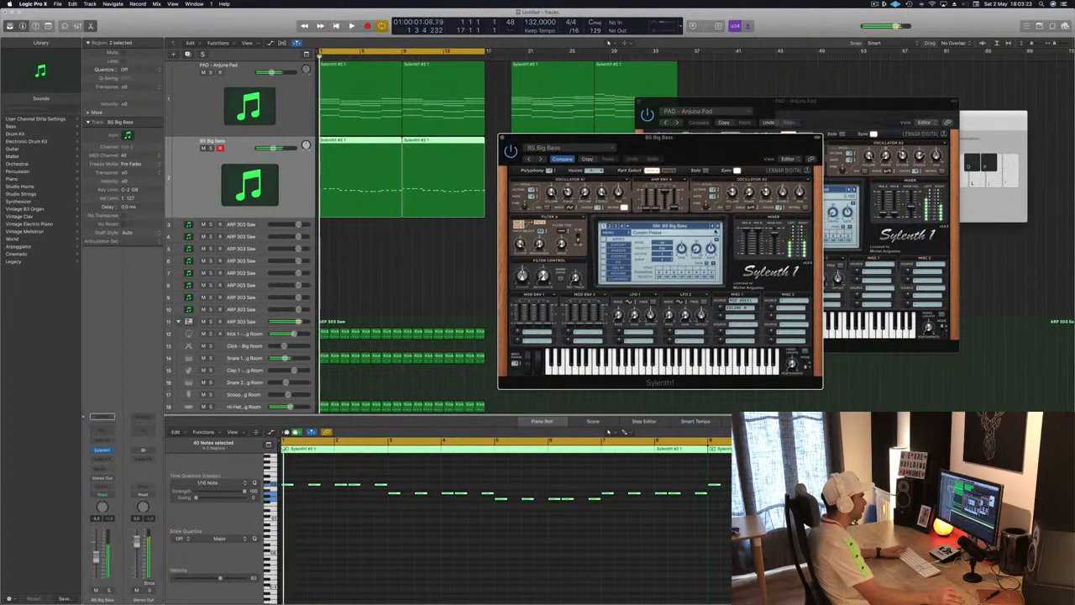
Stop playback, shorten the bass notes and duplicate them slightly later for a denser rhythm
{"action": "key", "text": "super+Right"}
{"action": "key", "text": "super+Right"}
{"action": "key", "text": "super+Right"}
{"action": "key", "text": "space"}
{"action": "scroll", "coordinate": [357, 511], "scroll_direction": "left", "scroll_amount": 3}
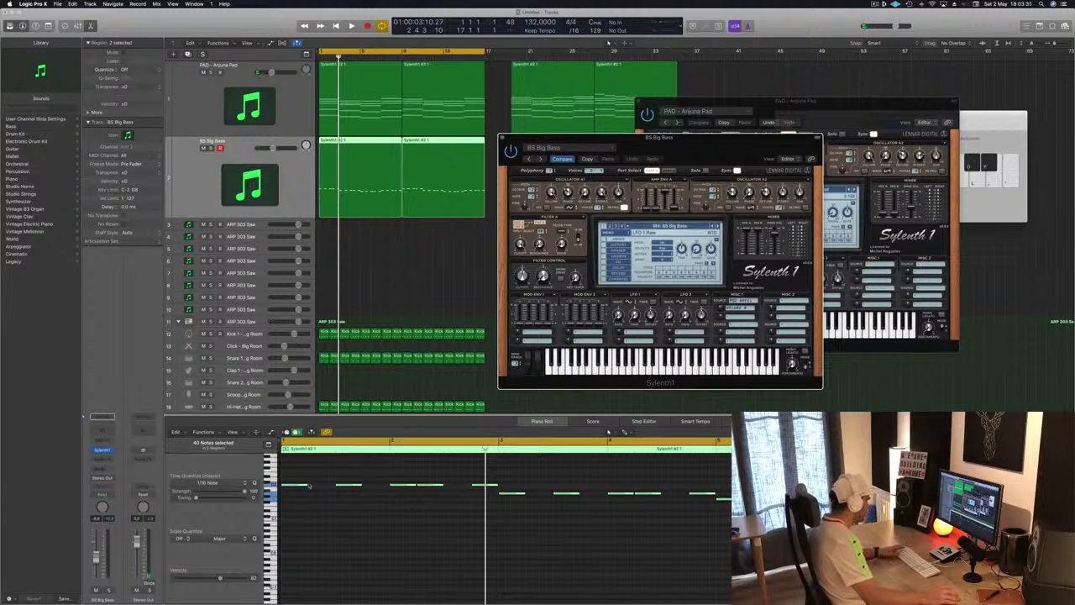
{"action": "mouse_move", "coordinate": [307, 487]}
{"action": "left_mouse_down"}
{"action": "mouse_move", "coordinate": [292, 487]}
{"action": "mouse_move", "coordinate": [329, 490]}
{"action": "left_mouse_up"}
Replay the new bass pattern and switch its Sylenth1 to the BS Classic PWM preset
{"action": "key", "text": "space"}
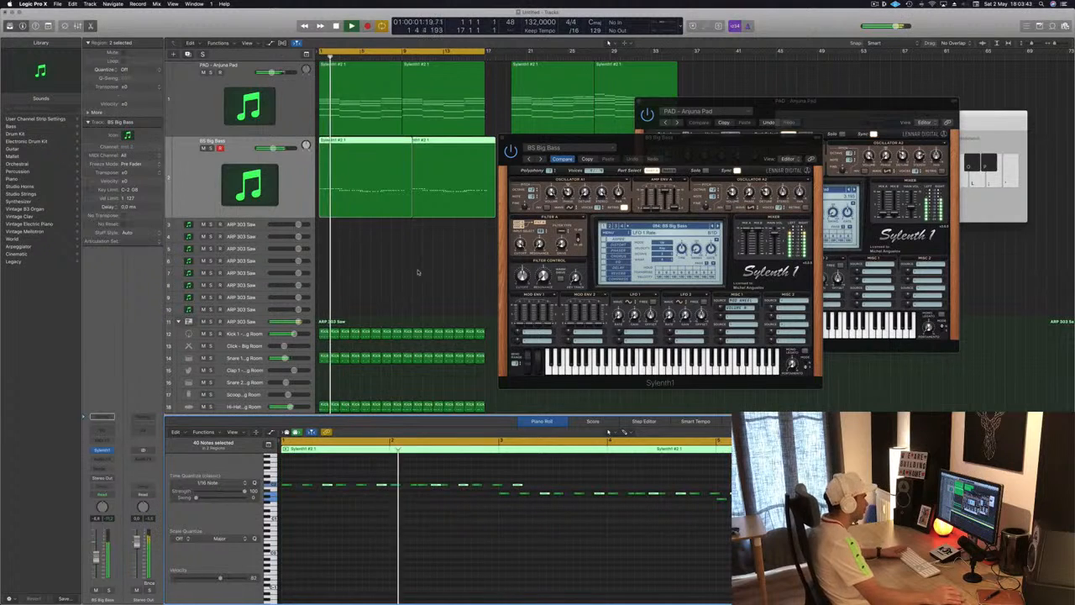
{"action": "left_click", "coordinate": [719, 226]}
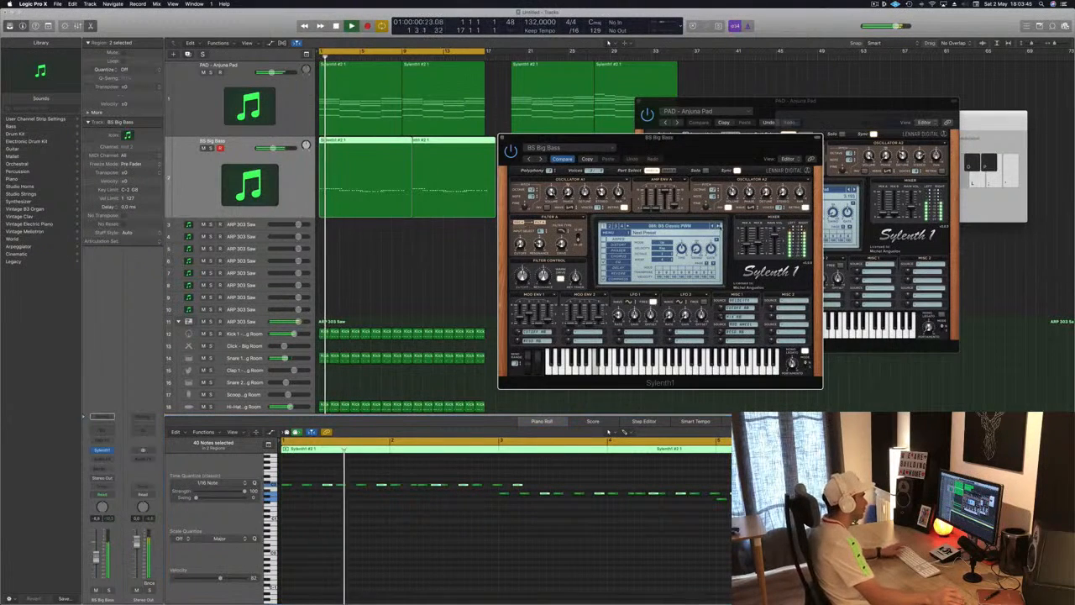
Switch the bass track's Sylenth1 to the BS Italo preset and delete the bass notes in bar 2
{"action": "left_click", "coordinate": [719, 226]}
{"action": "left_click", "coordinate": [719, 226]}
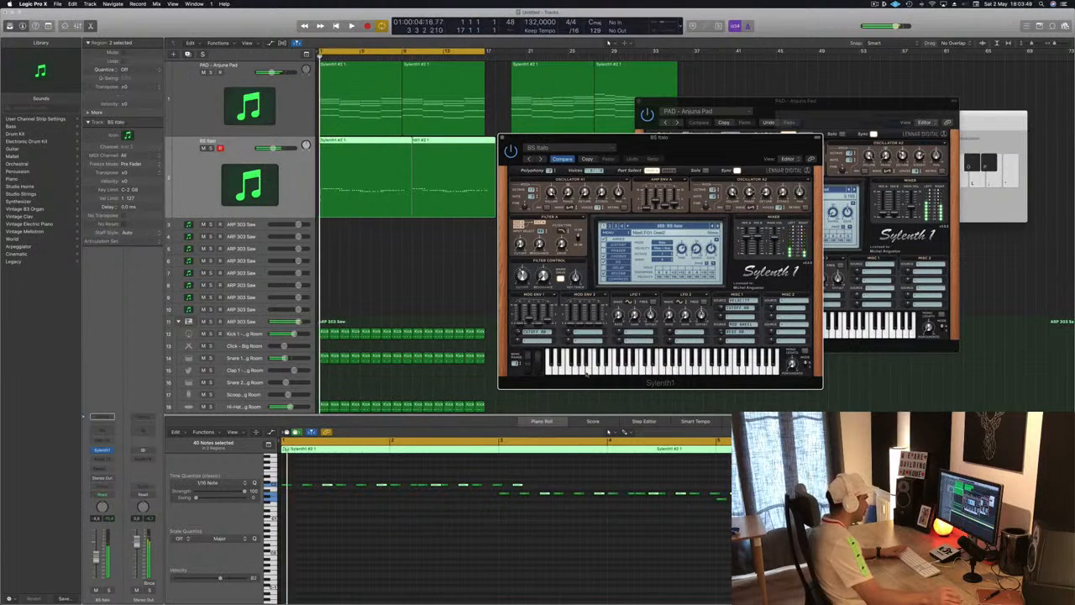
{"action": "left_click", "coordinate": [517, 485]}
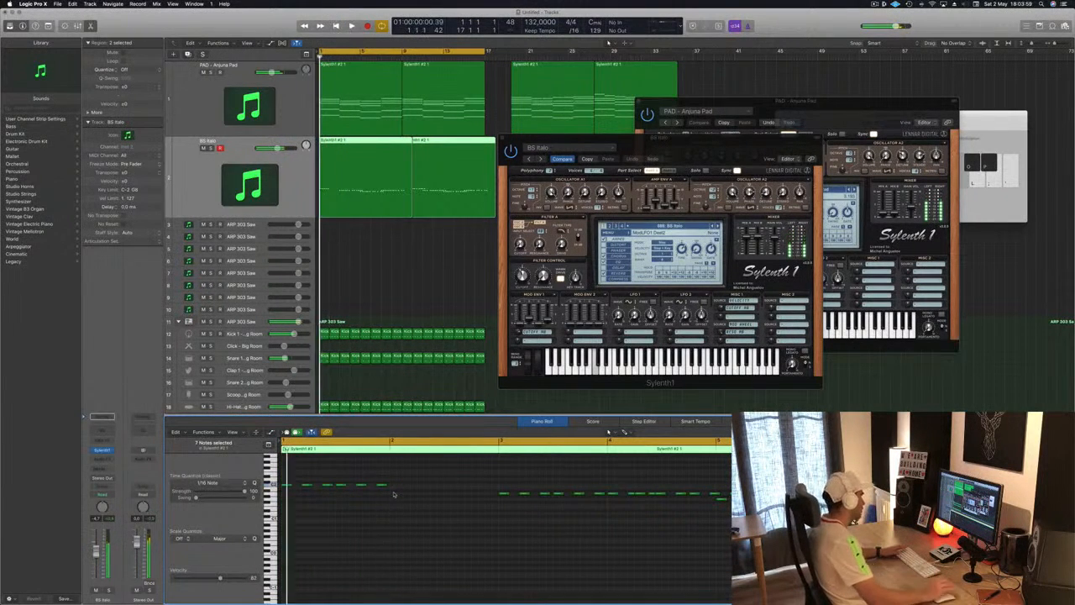
Audition the bass loop while stepping its Sylenth1 through BS LMBass, BS Moog Bass and BS Reso Bass to BS TranceBass
{"action": "key", "text": "space"}
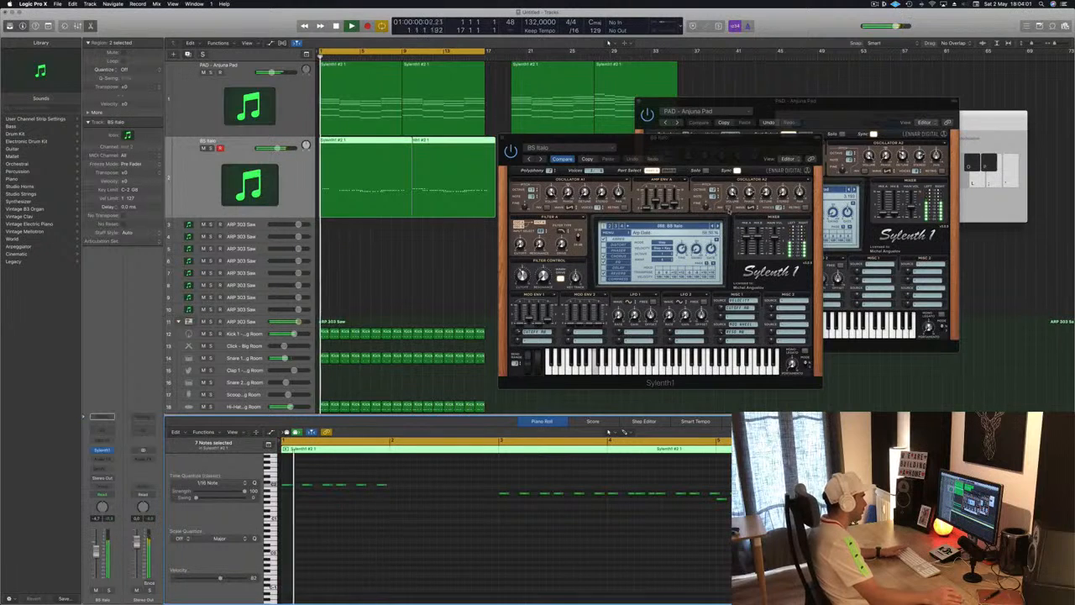
{"action": "key", "text": "space"}
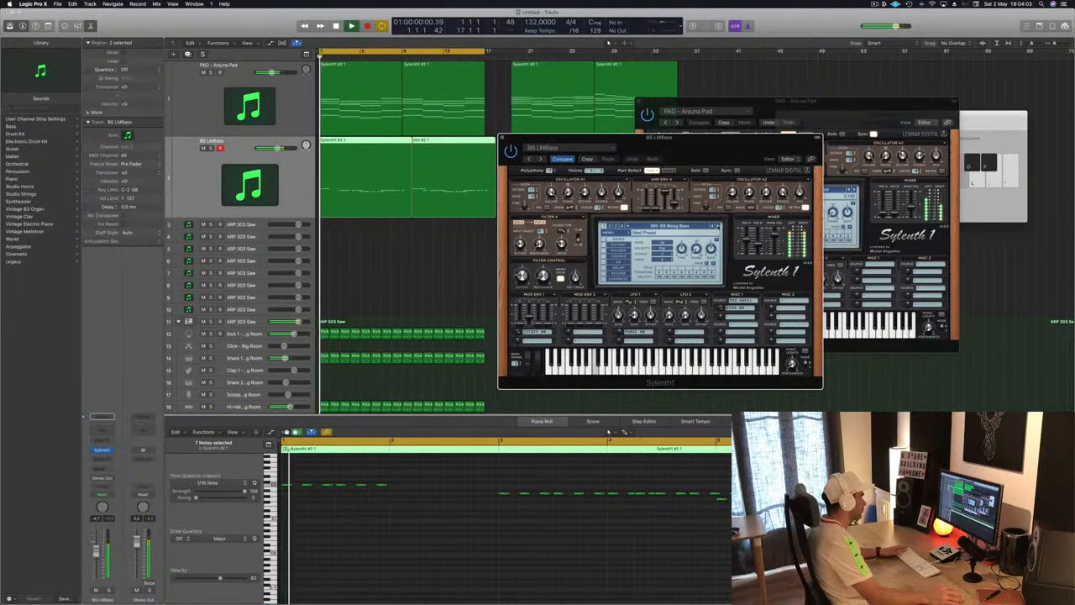
{"action": "left_click", "coordinate": [718, 226]}
{"action": "key", "text": "space"}
{"action": "key", "text": "space"}
{"action": "left_click", "coordinate": [718, 226]}
{"action": "key", "text": "space"}
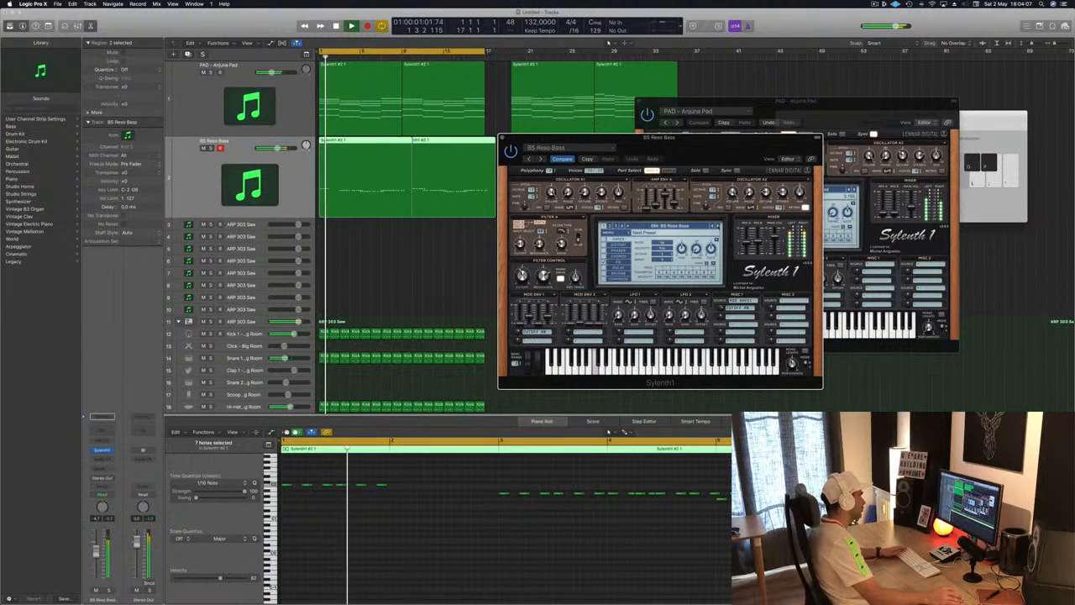
{"action": "left_click", "coordinate": [718, 225]}
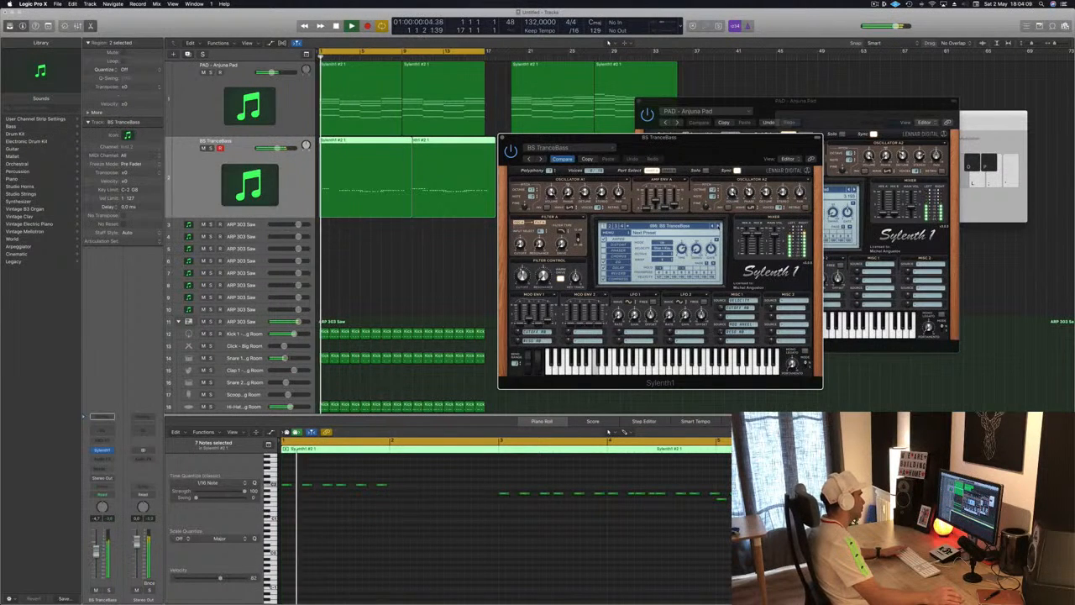
Replay from the start and step the bass Sylenth1 onward through BS Unison Bass to PD Morphing Pad
{"action": "key", "text": "Return"}
{"action": "left_click", "coordinate": [718, 226]}
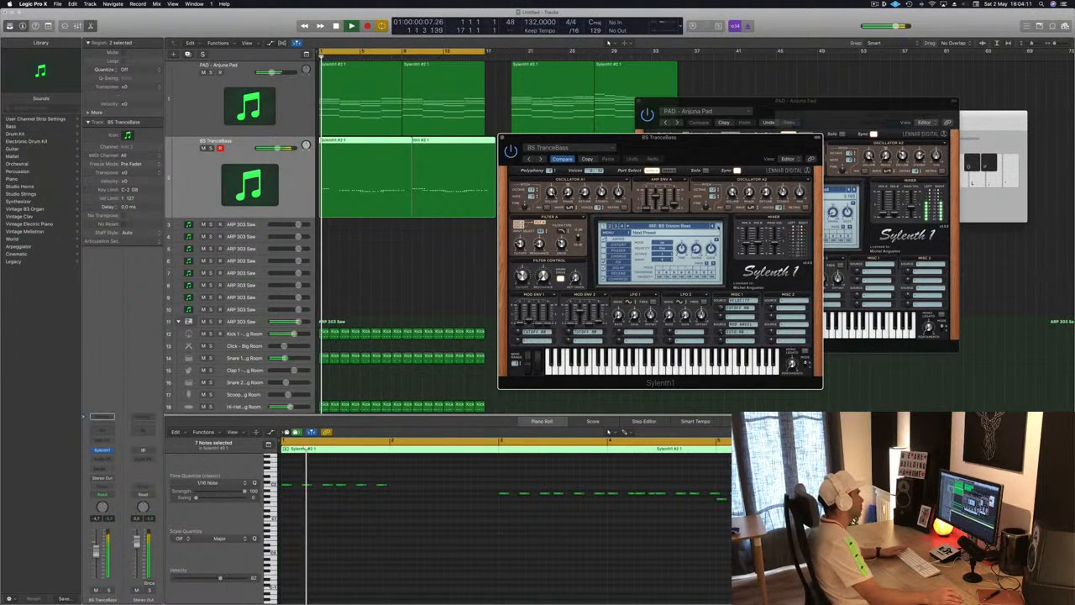
{"action": "left_click", "coordinate": [718, 226]}
{"action": "left_click", "coordinate": [718, 226]}
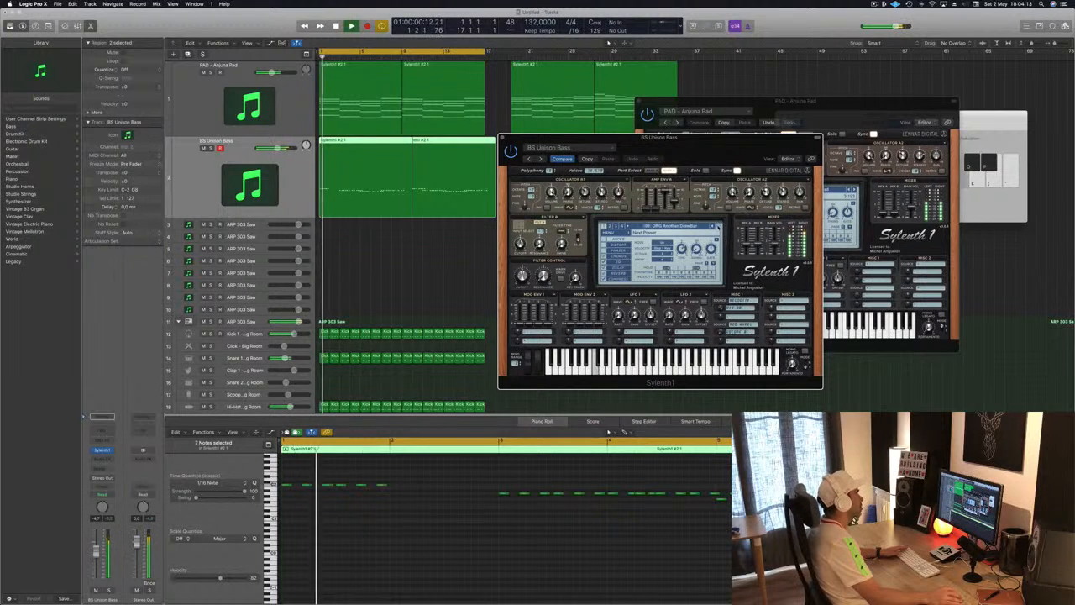
{"action": "left_click", "coordinate": [718, 226]}
{"action": "left_click", "coordinate": [718, 226]}
{"action": "left_click", "coordinate": [718, 226]}
{"action": "left_click", "coordinate": [718, 226]}
{"action": "key", "text": "space"}
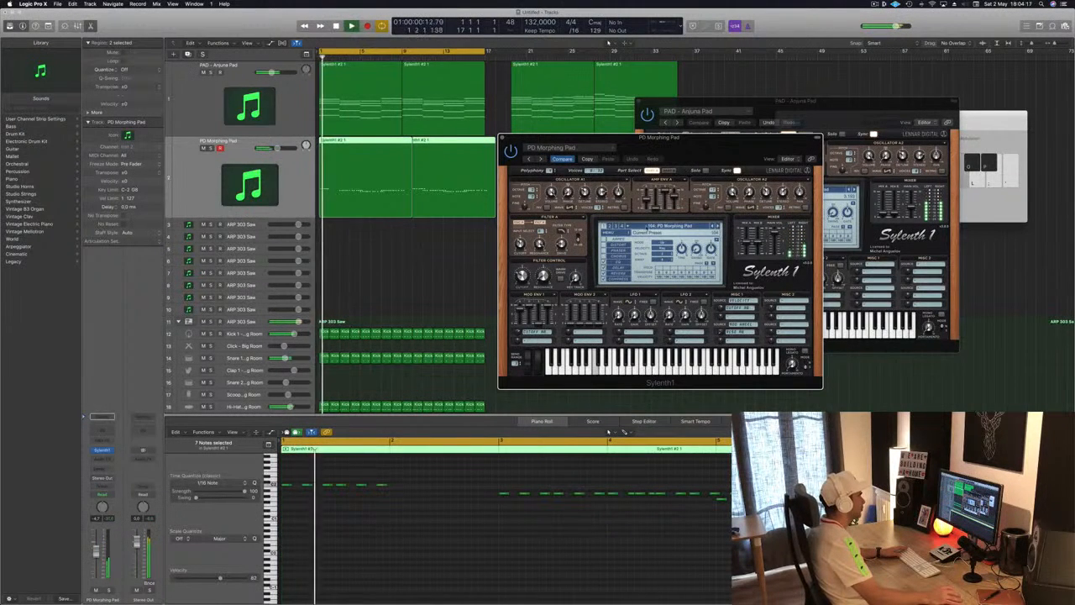
Pick BS Aggressor from the bass Sylenth1's preset list and advance past BS Bad Company to BS Booka
{"action": "left_click", "coordinate": [645, 227]}
{"action": "left_click", "coordinate": [613, 226]}
{"action": "left_click", "coordinate": [647, 226]}
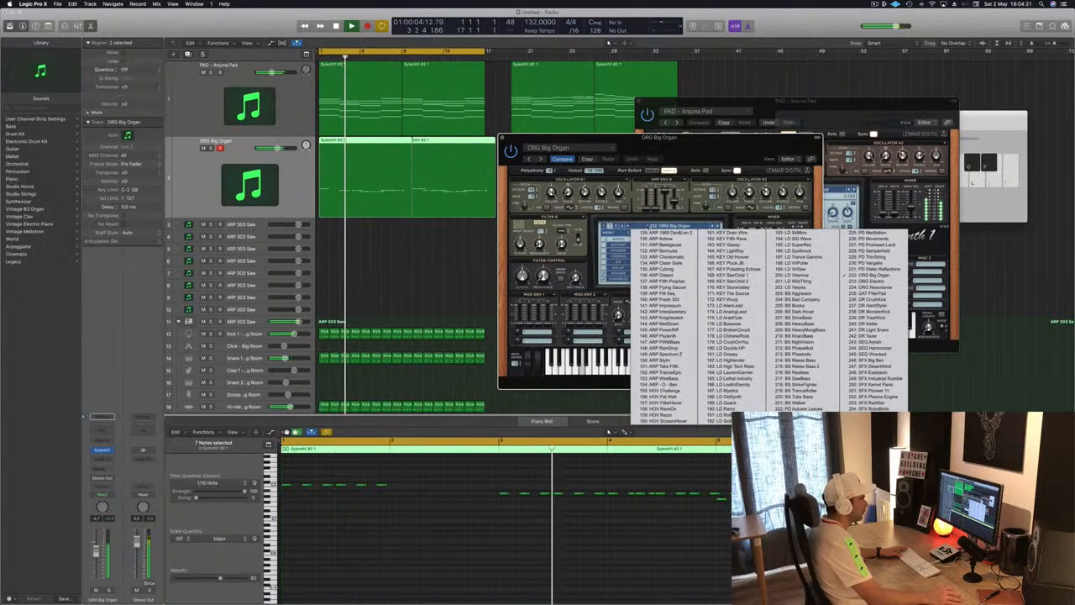
{"action": "left_click", "coordinate": [802, 296]}
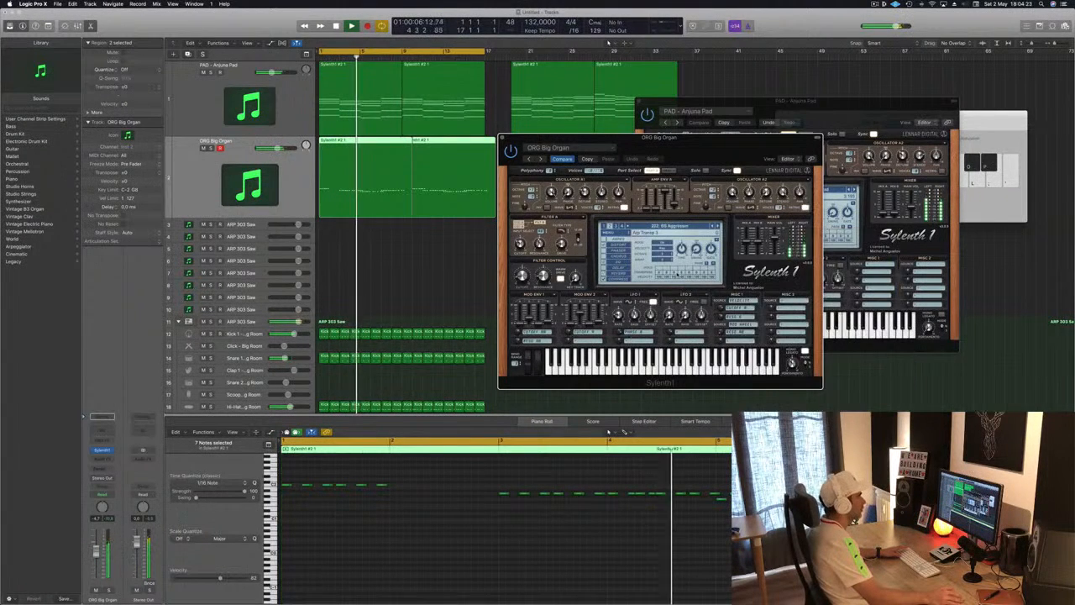
{"action": "left_click", "coordinate": [718, 226]}
{"action": "left_click", "coordinate": [717, 226]}
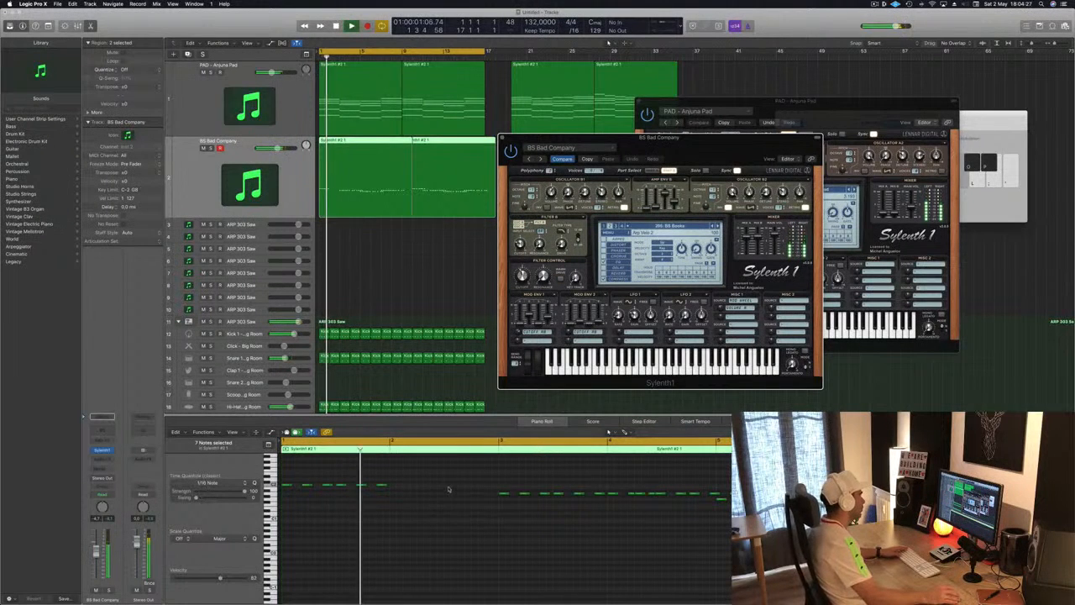
Repeat the bar 1 bass notes in bar 2 and the bar 3 notes in bar 4, and replay
{"action": "left_click_drag", "start_coordinate": [458, 473], "coordinate": [397, 489]}
{"action": "key", "text": "space"}
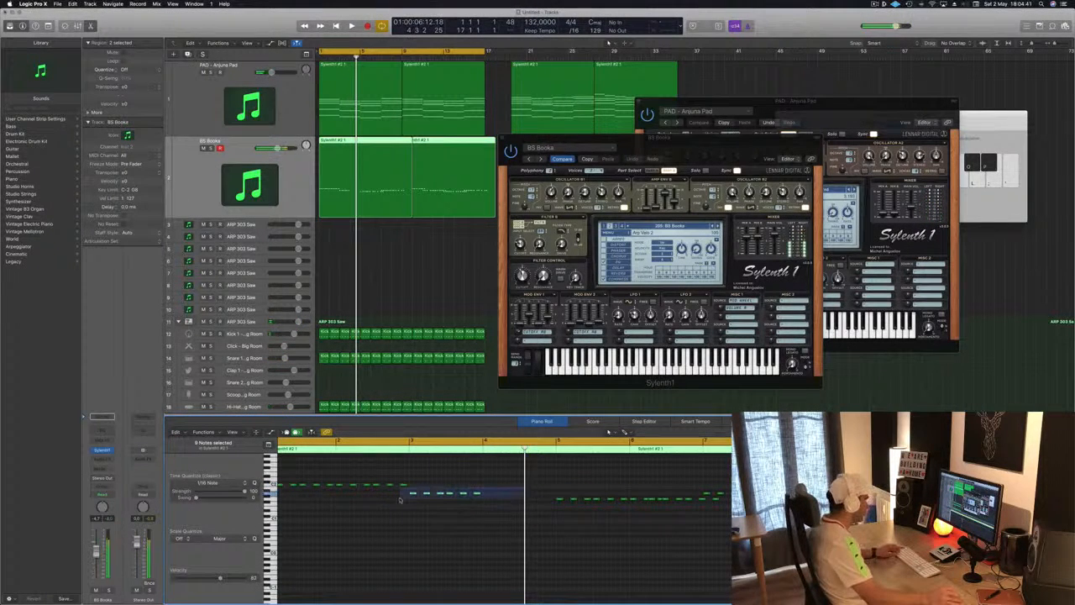
{"action": "left_click_drag", "start_coordinate": [413, 496], "coordinate": [485, 496]}
{"action": "key", "text": "space"}
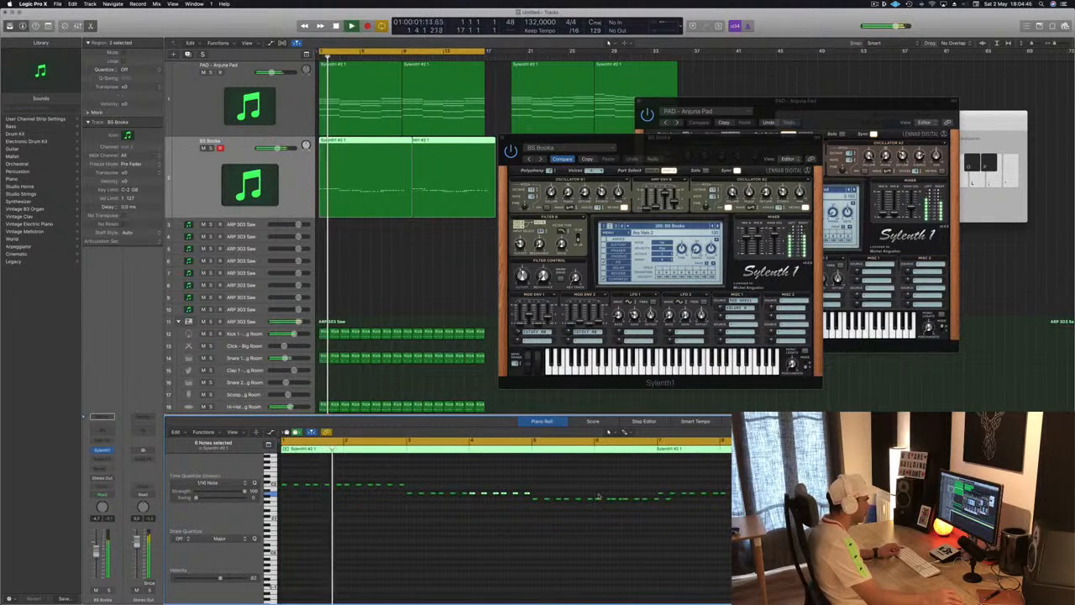
Replace the bass notes in bar 6 with a copy of bar 5 and those in bar 8 with a copy of bar 7
{"action": "left_click_drag", "start_coordinate": [597, 497], "coordinate": [669, 521]}
{"action": "key", "text": "BackSpace"}
{"action": "mouse_move", "coordinate": [604, 492]}
{"action": "left_mouse_down"}
{"action": "mouse_move", "coordinate": [531, 506]}
{"action": "mouse_move", "coordinate": [600, 504]}
{"action": "left_mouse_up"}
{"action": "scroll", "coordinate": [655, 504], "scroll_direction": "down", "scroll_amount": 1}
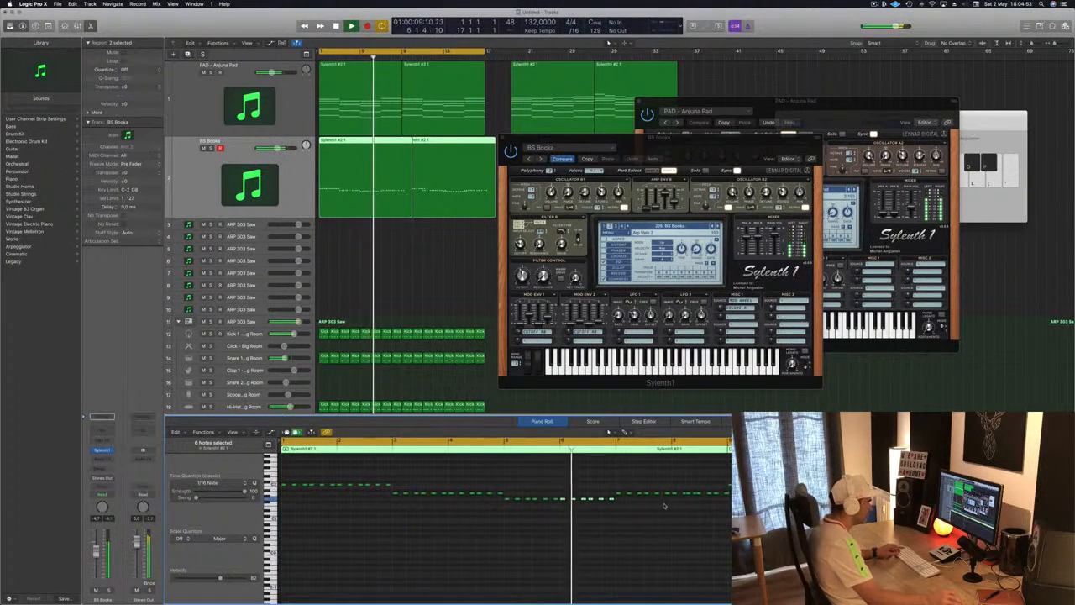
{"action": "mouse_move", "coordinate": [674, 490]}
{"action": "left_mouse_down"}
{"action": "mouse_move", "coordinate": [727, 502]}
{"action": "mouse_move", "coordinate": [616, 493]}
{"action": "mouse_move", "coordinate": [672, 502]}
{"action": "left_mouse_up"}
{"action": "key", "text": "space"}
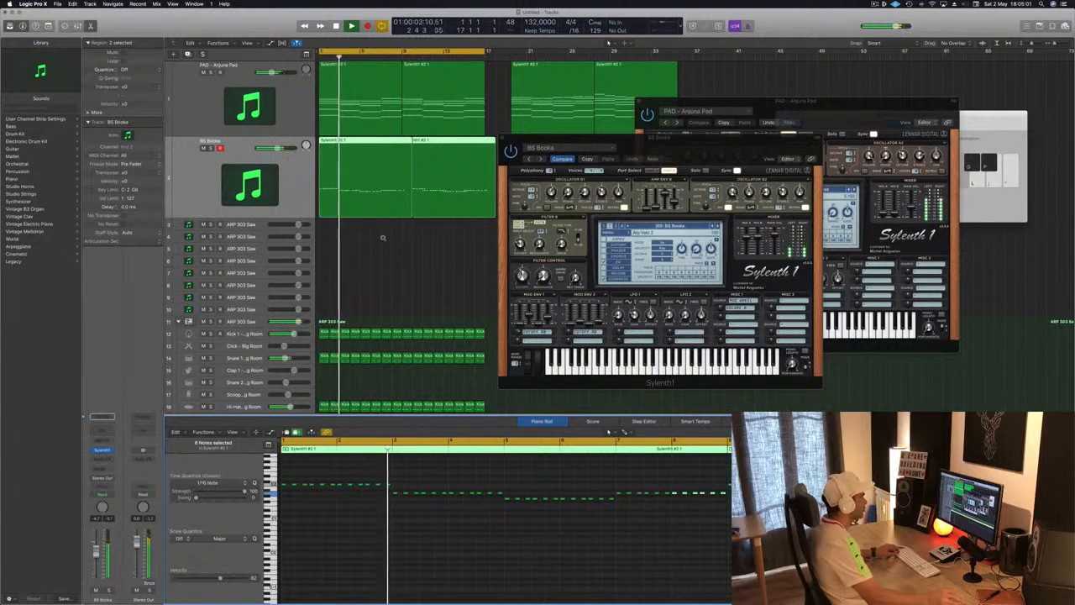
Delete the second bass region, trim the first one to eight bars and place a copy directly after it
{"action": "scroll", "coordinate": [383, 246], "scroll_direction": "down", "scroll_amount": 2}
{"action": "scroll", "coordinate": [556, 515], "scroll_direction": "down", "scroll_amount": 2}
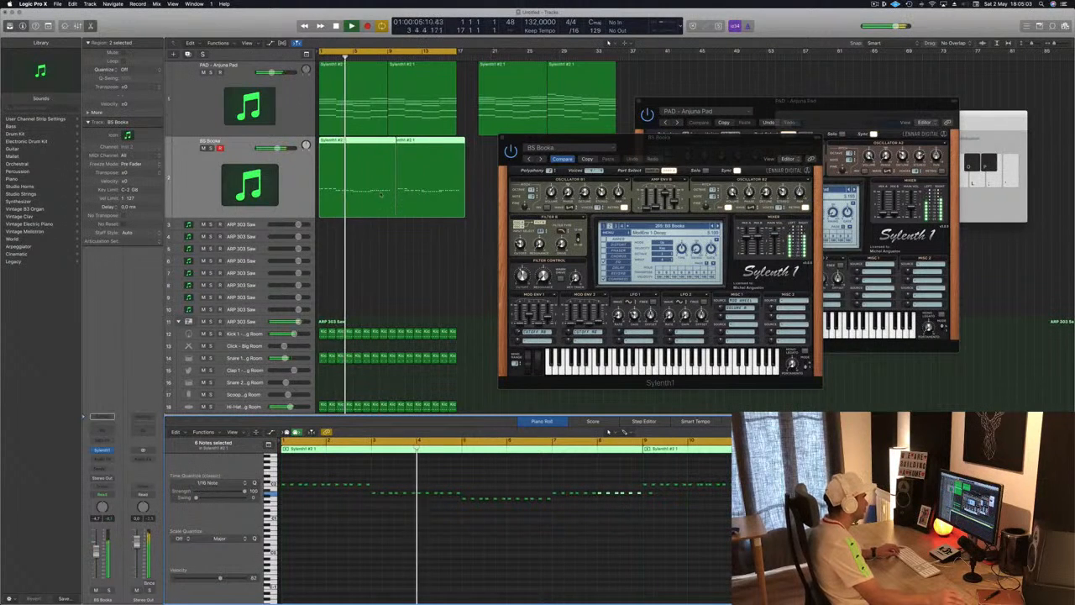
{"action": "left_click", "coordinate": [392, 141]}
{"action": "key", "text": "Delete"}
{"action": "left_click", "coordinate": [405, 149]}
{"action": "key", "text": "Delete"}
{"action": "left_click", "coordinate": [362, 151]}
{"action": "left_click_drag", "start_coordinate": [350, 140], "coordinate": [417, 142]}
Advance the bass Sylenth1 past BS Dark Hover to the BS HeavyBass preset and shift its window aside
{"action": "left_click", "coordinate": [358, 208]}
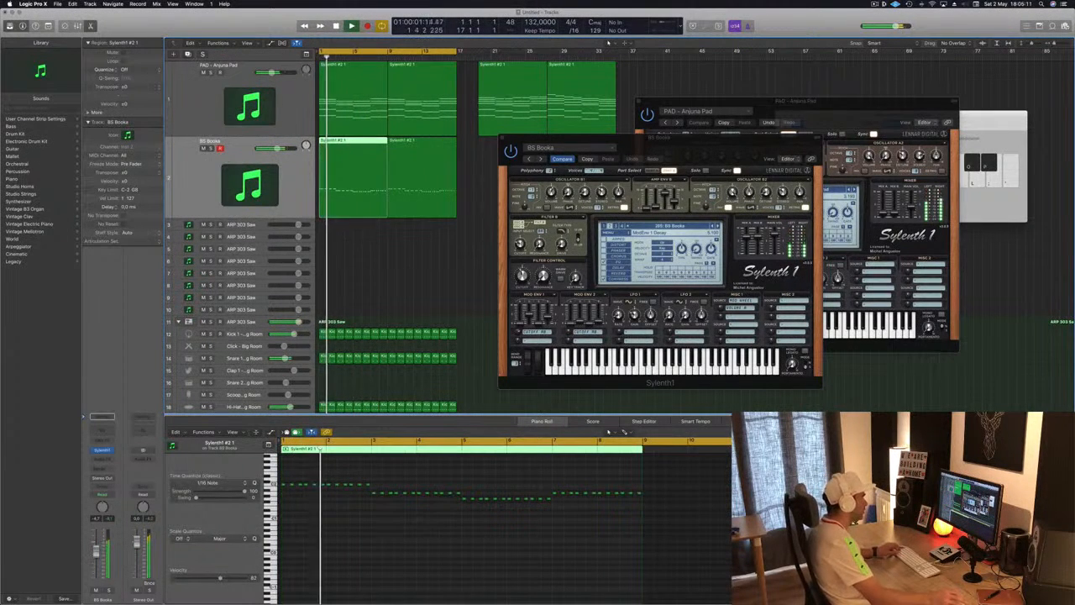
{"action": "key", "text": "]"}
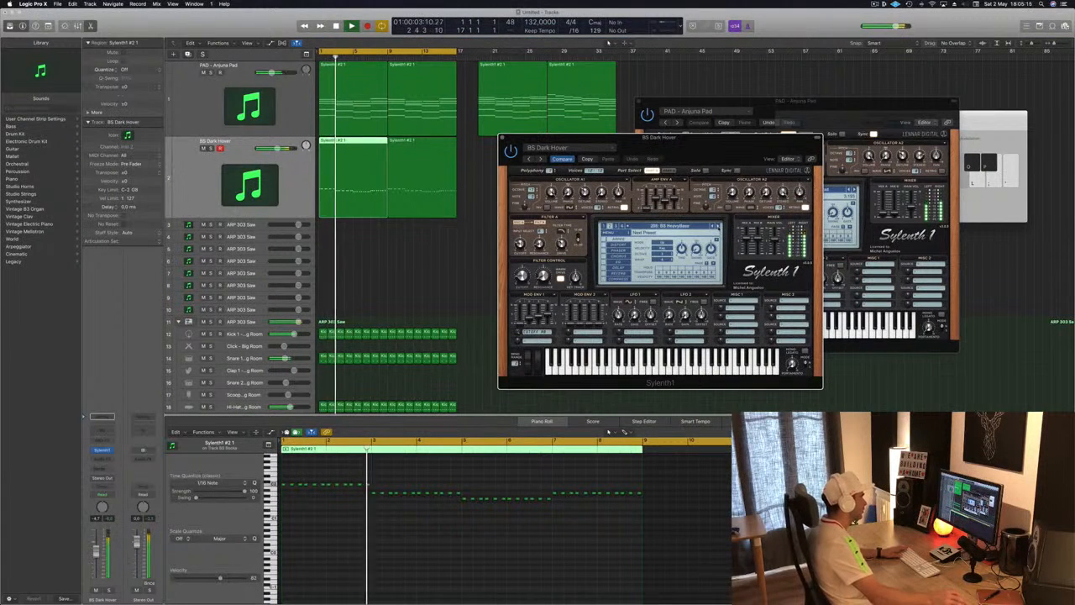
{"action": "left_click_drag", "start_coordinate": [713, 155], "coordinate": [728, 189]}
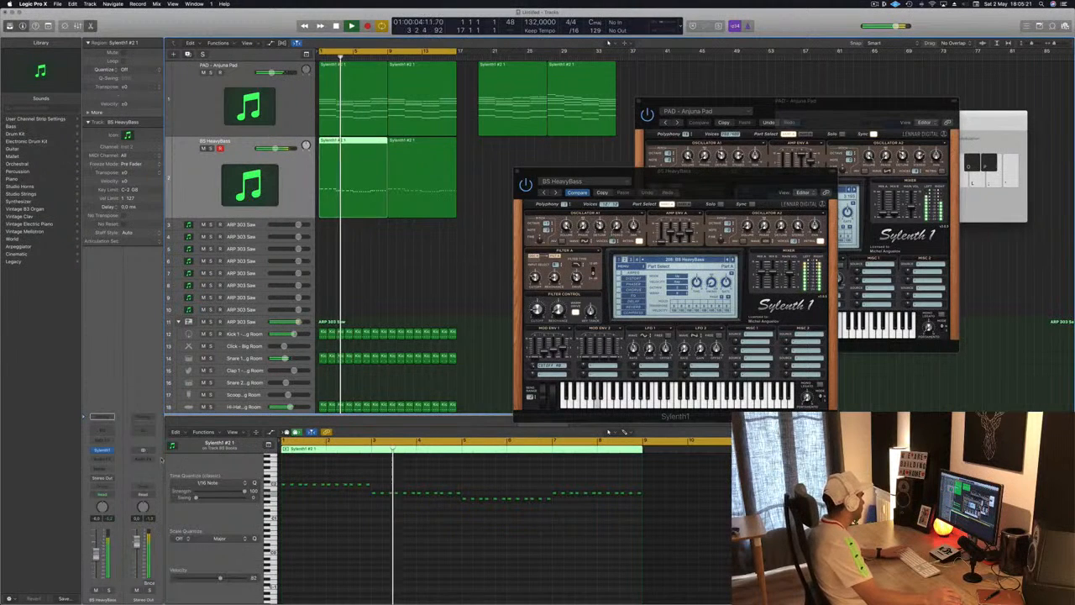
Insert a Compressor on the bass track, set its side chain to Bus 6 and adjust its threshold
{"action": "left_click", "coordinate": [103, 459]}
{"action": "mouse_move", "coordinate": [126, 478]}
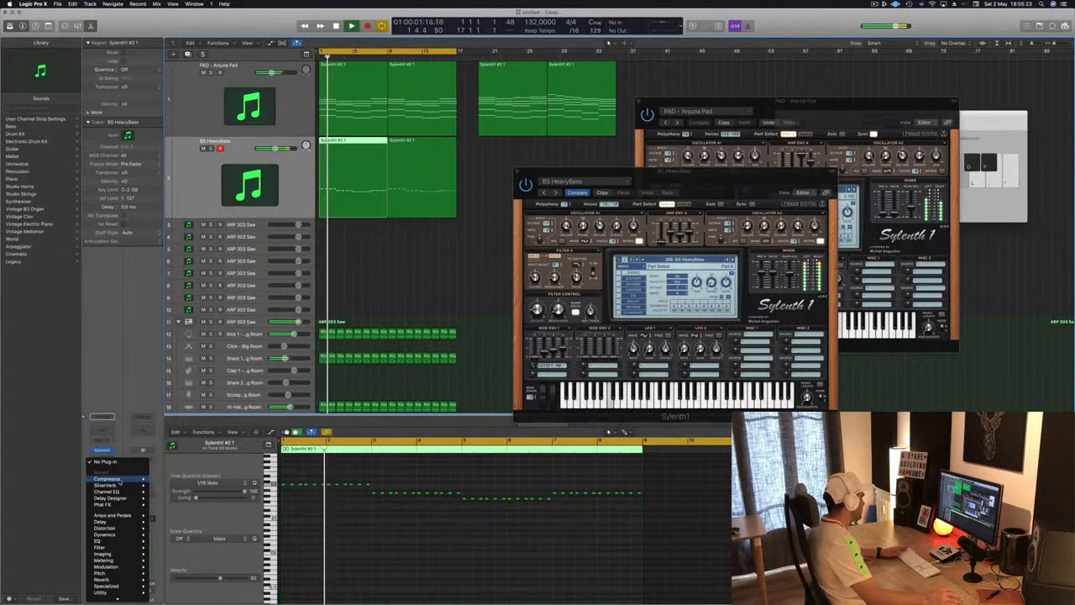
{"action": "left_click", "coordinate": [164, 479]}
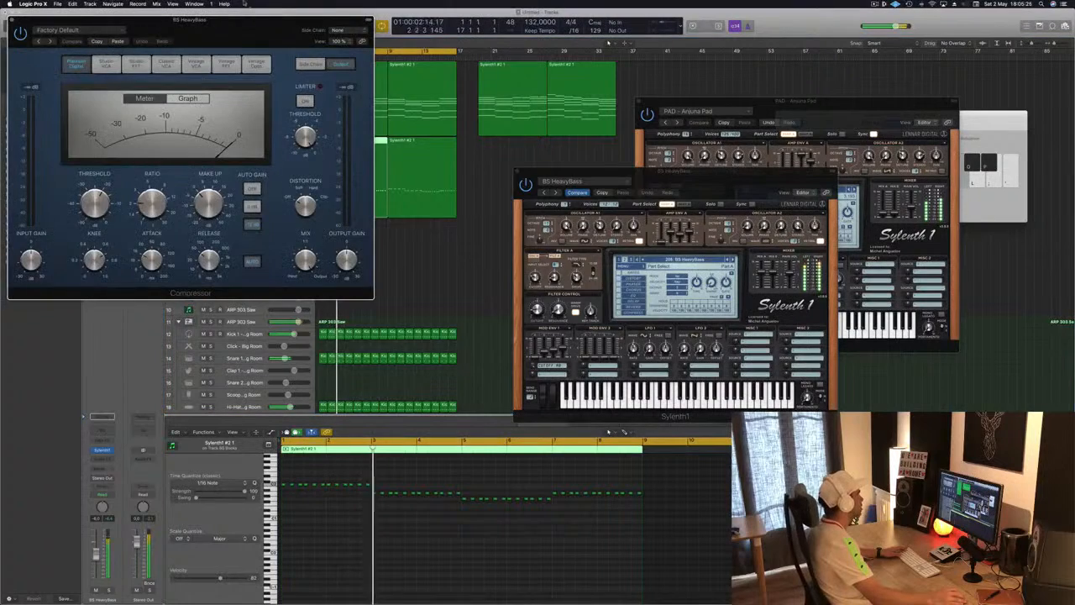
{"action": "left_click_drag", "start_coordinate": [256, 15], "coordinate": [580, 137]}
{"action": "left_click", "coordinate": [655, 143]}
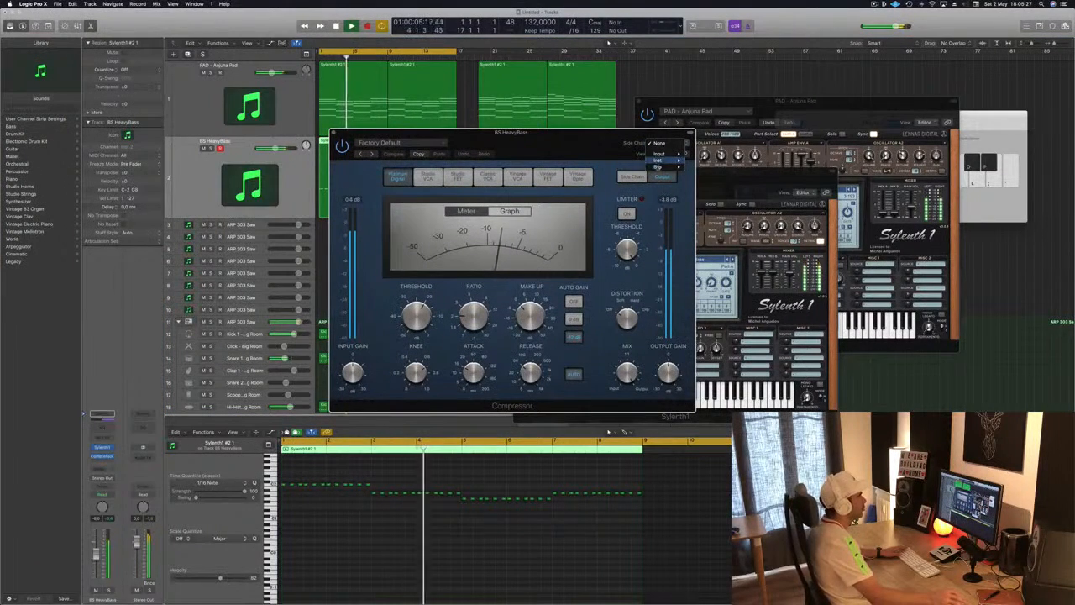
{"action": "mouse_move", "coordinate": [659, 167]}
{"action": "left_click", "coordinate": [714, 193]}
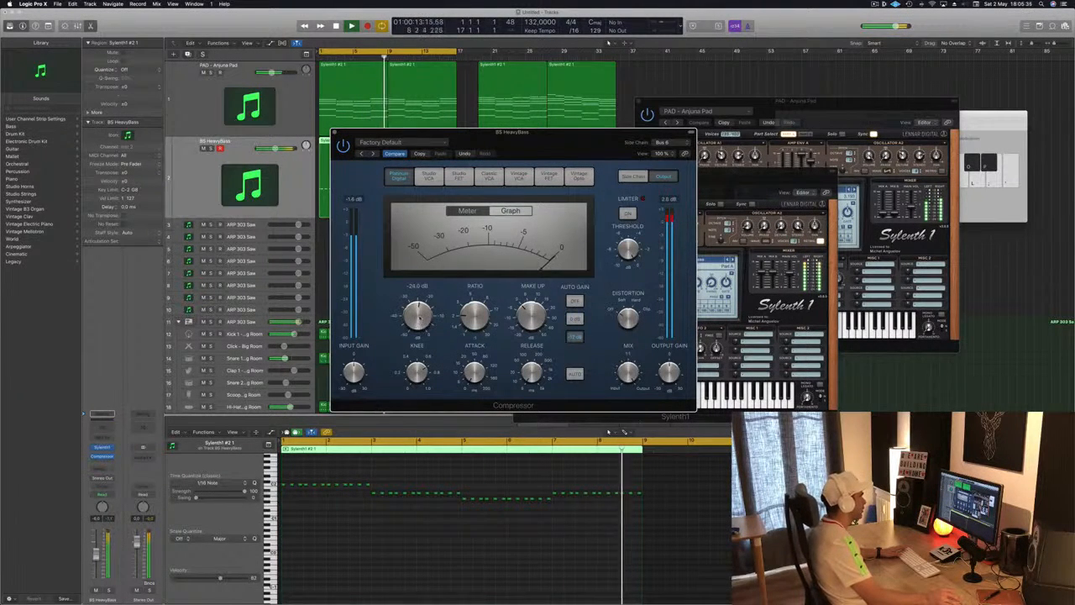
Move the bass Sylenth1 window clear of the Compressor, replay and switch the Compressor's Auto Gain off
{"action": "key", "text": "Return"}
{"action": "left_click", "coordinate": [729, 182]}
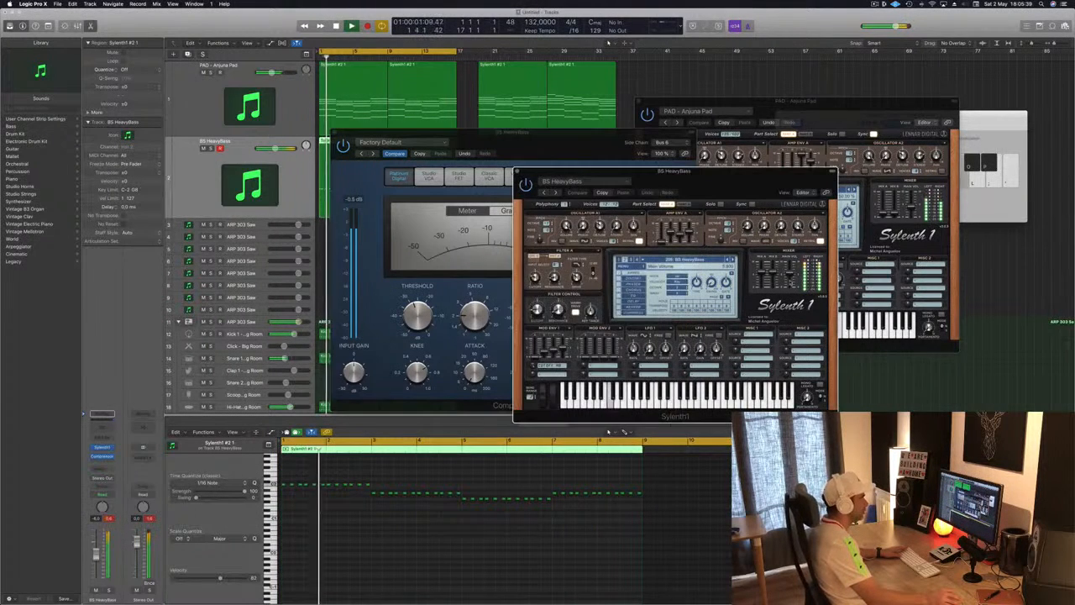
{"action": "left_click_drag", "start_coordinate": [778, 198], "coordinate": [1005, 185]}
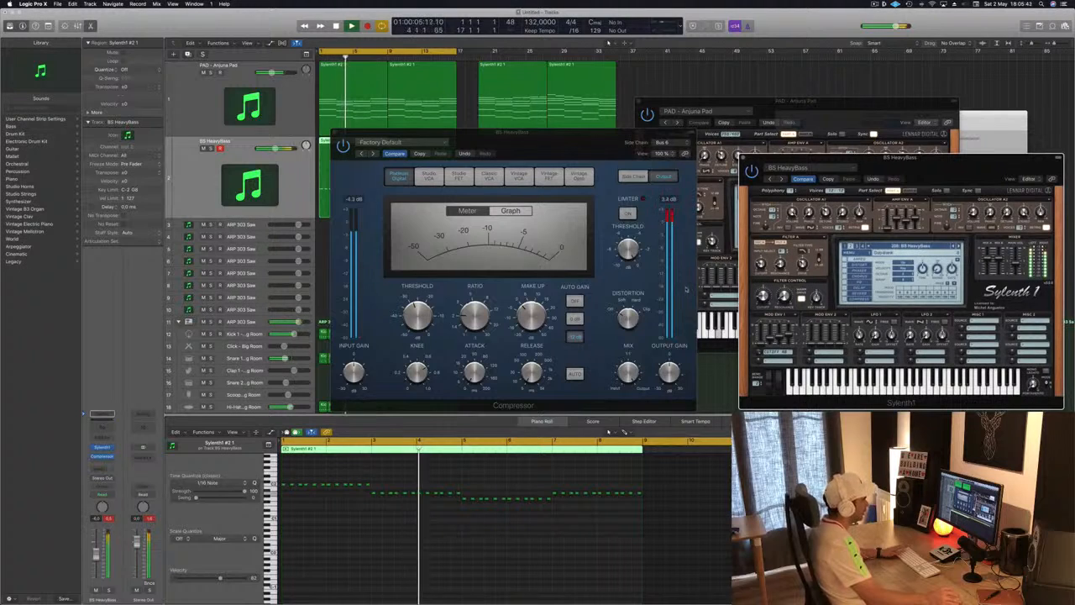
{"action": "key", "text": "Return"}
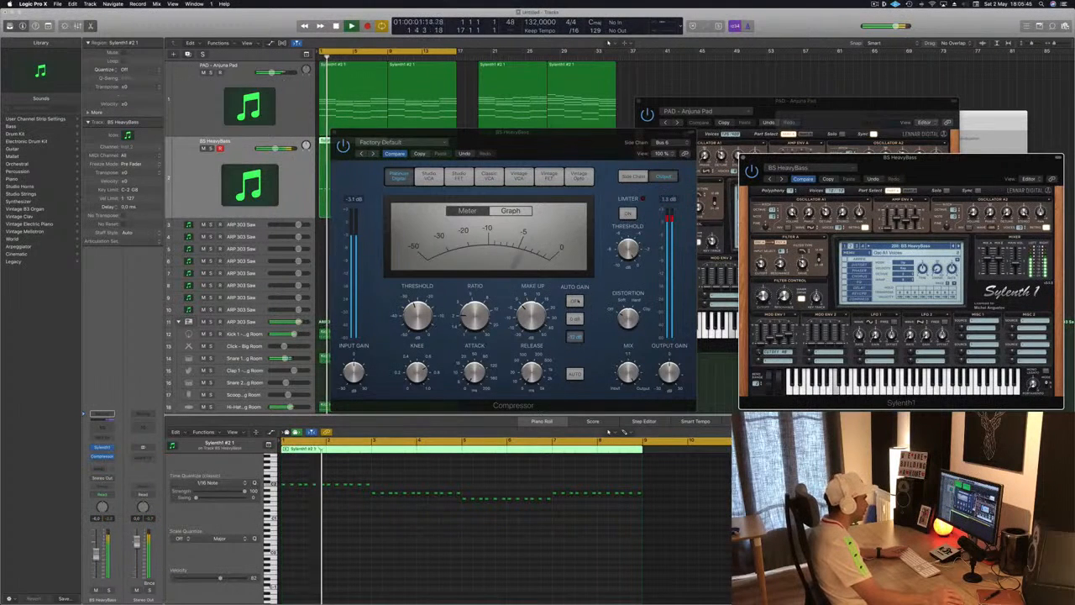
{"action": "left_click", "coordinate": [578, 308]}
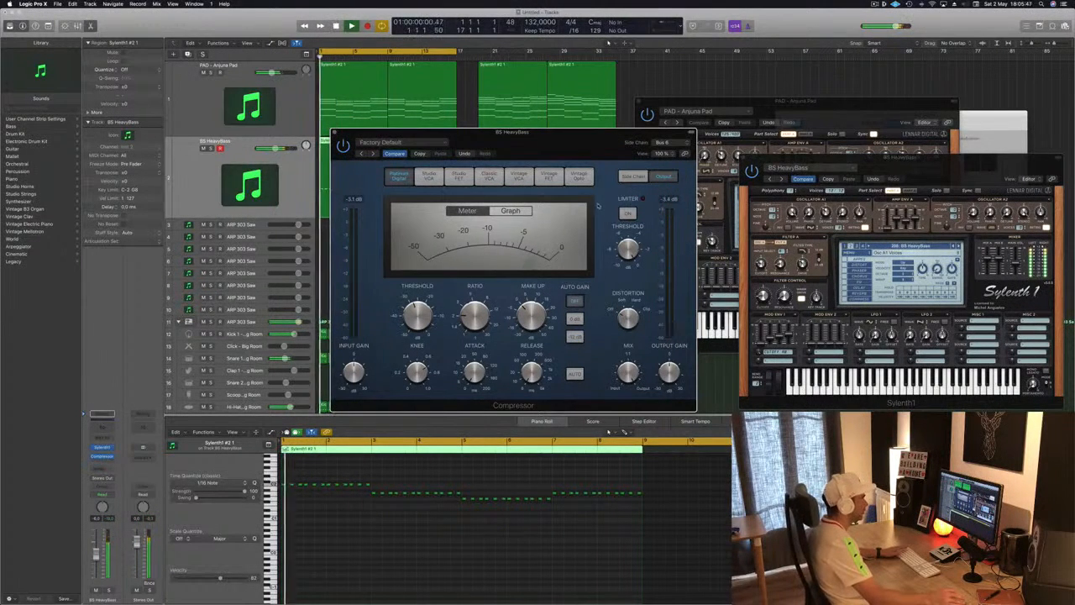
Set the bass track's volume to about -4.1 dB and lower its Sylenth1's main volume
{"action": "left_click_drag", "start_coordinate": [610, 151], "coordinate": [592, 153]}
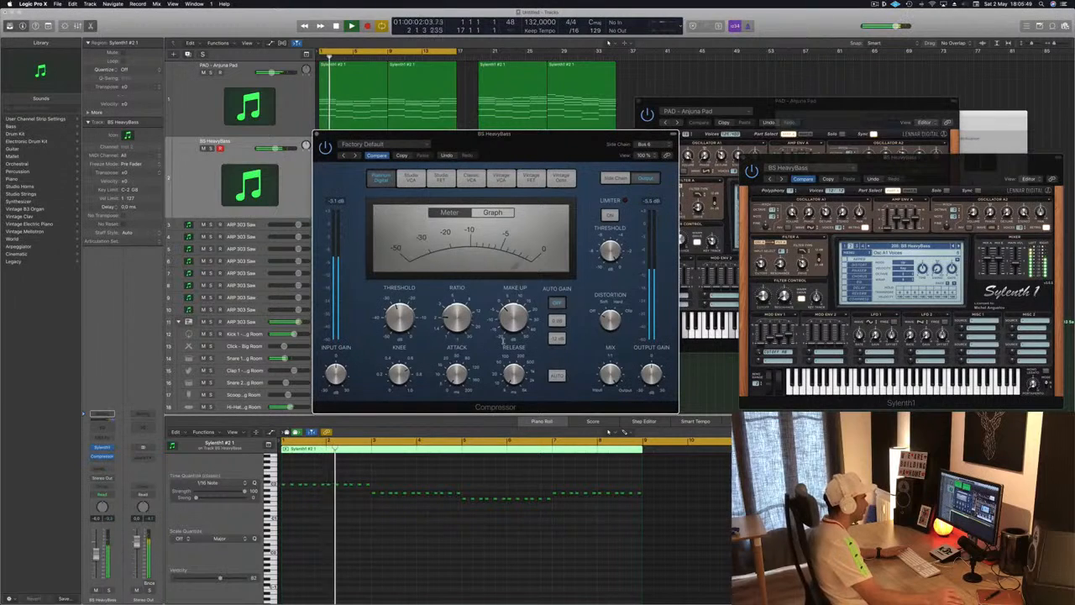
{"action": "left_click_drag", "start_coordinate": [582, 151], "coordinate": [745, 109]}
{"action": "left_click", "coordinate": [96, 554]}
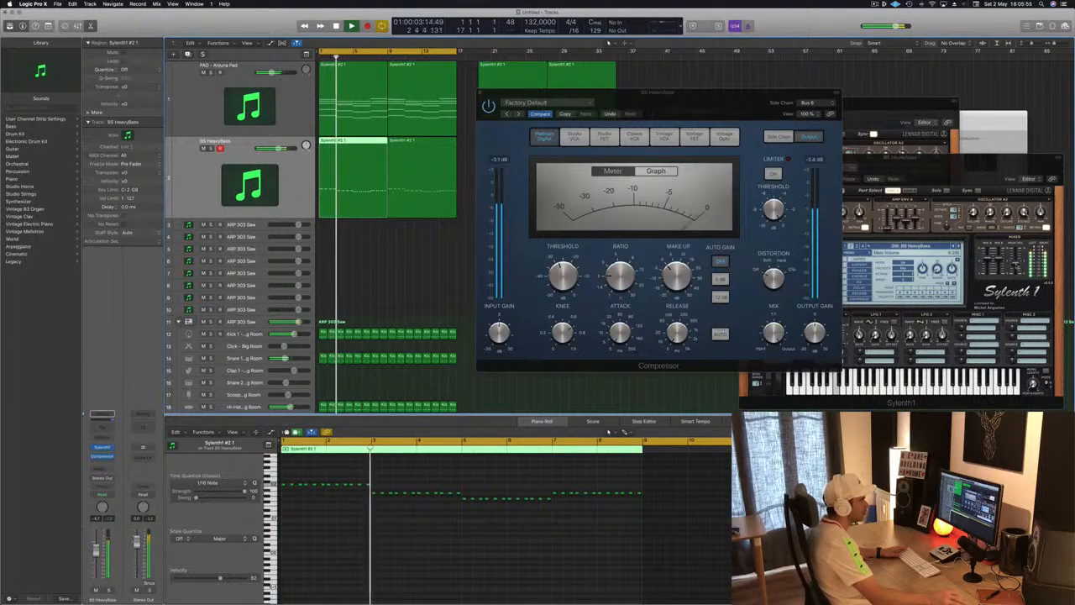
{"action": "left_click", "coordinate": [1014, 266]}
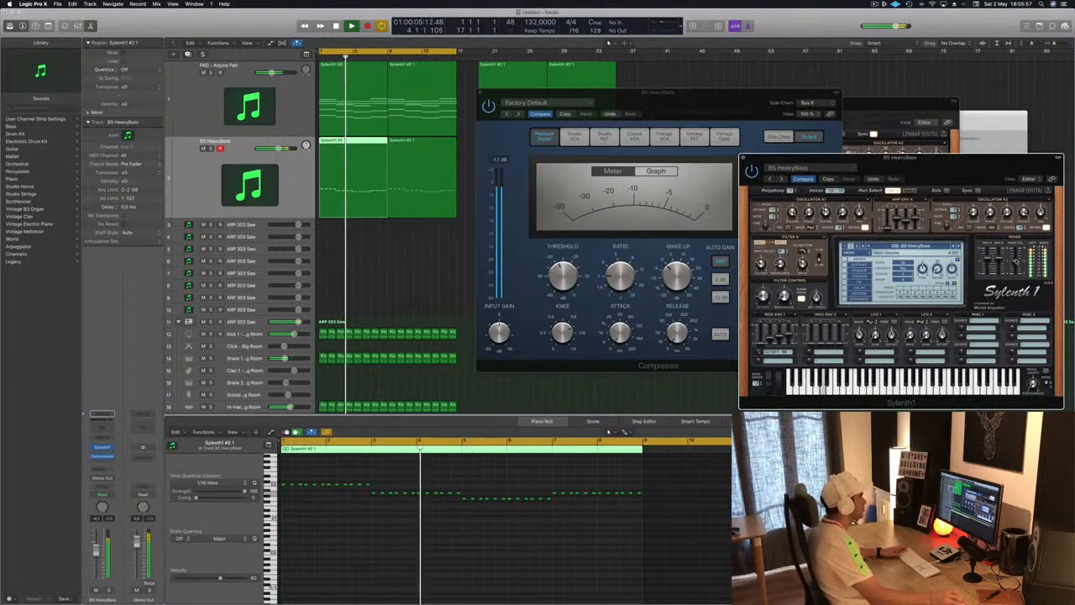
Close the Compressor window and rearrange the pad and bass Sylenth1 windows so the bass synth is fully accessible
{"action": "left_click_drag", "start_coordinate": [733, 91], "coordinate": [818, 50]}
{"action": "left_click", "coordinate": [569, 120]}
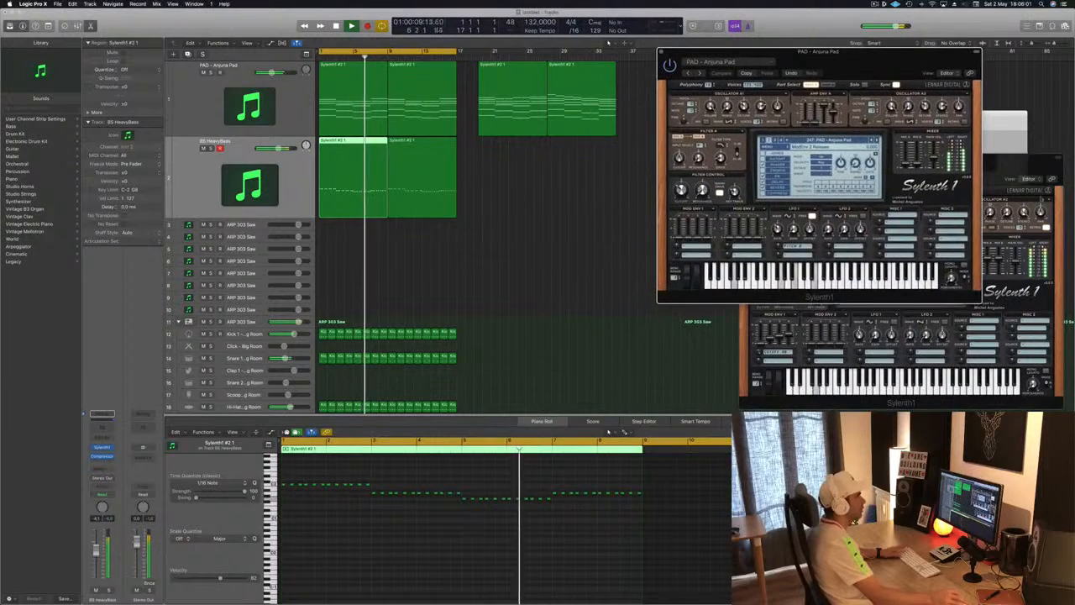
{"action": "left_click_drag", "start_coordinate": [1013, 168], "coordinate": [826, 174]}
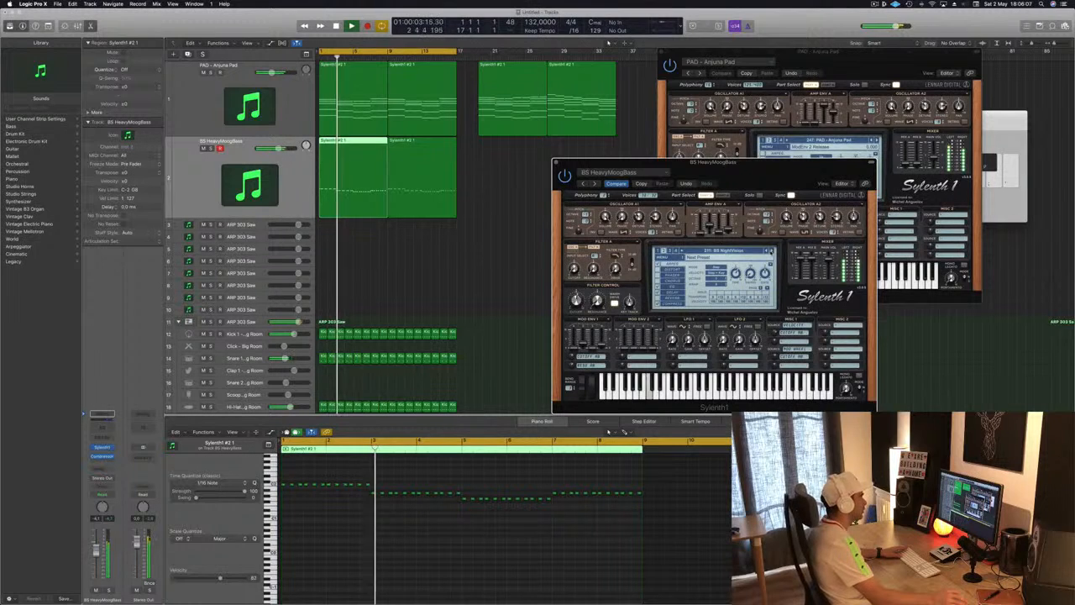
Audition the bass presets that follow BS HeavyMoogBass one after another in the bass track's Sylenth1 during playback
{"action": "left_click", "coordinate": [772, 251]}
{"action": "left_click", "coordinate": [772, 251]}
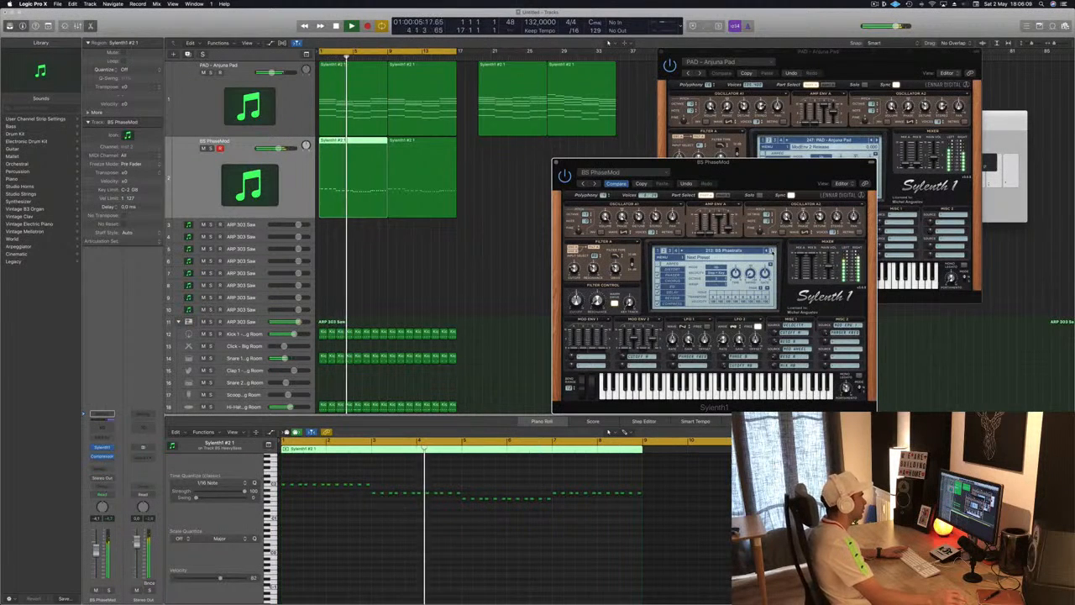
{"action": "left_click", "coordinate": [771, 251]}
{"action": "left_click", "coordinate": [772, 251]}
{"action": "left_click", "coordinate": [772, 251]}
{"action": "left_click", "coordinate": [772, 251]}
{"action": "left_click", "coordinate": [772, 251]}
{"action": "left_click", "coordinate": [772, 251]}
{"action": "left_click", "coordinate": [771, 251]}
{"action": "left_click", "coordinate": [772, 251]}
{"action": "left_click", "coordinate": [772, 251]}
{"action": "left_click", "coordinate": [772, 251]}
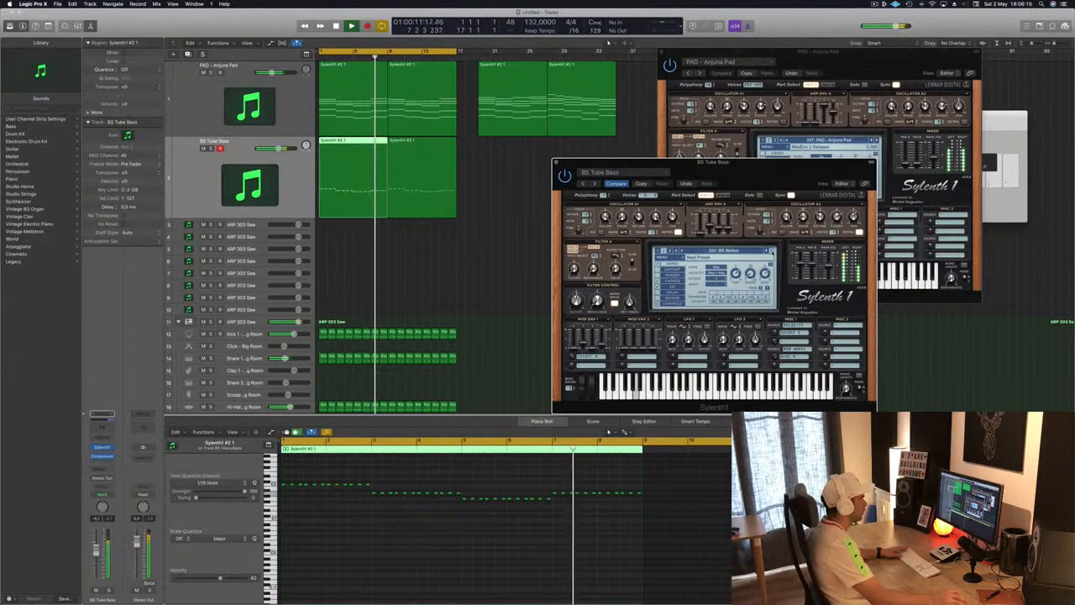
{"action": "left_click", "coordinate": [772, 251]}
{"action": "left_click", "coordinate": [771, 251]}
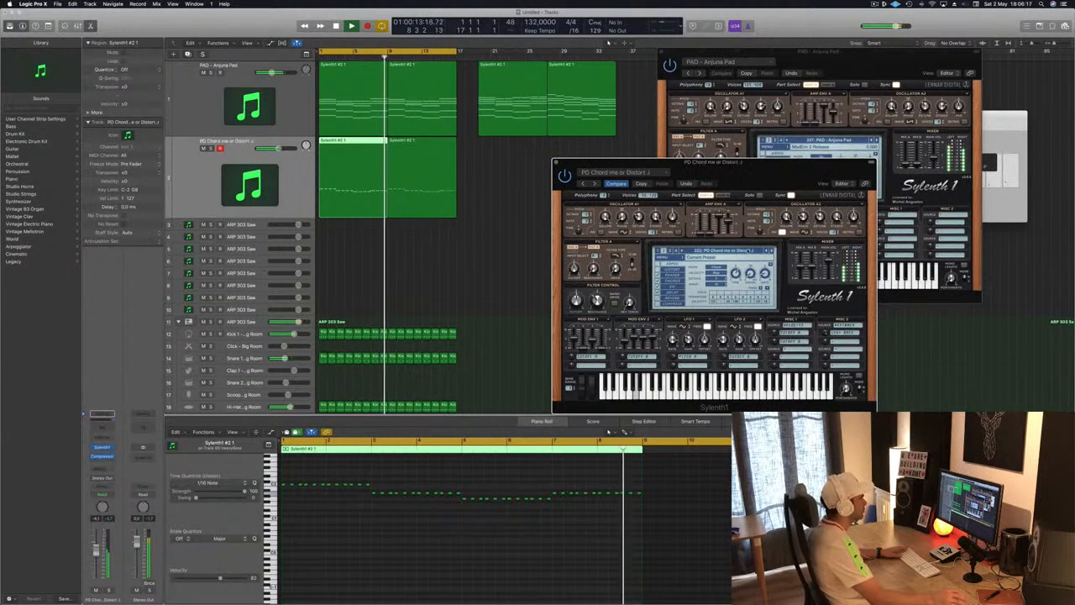
Switch the bass Sylenth1 to its later preset parts and load the preset BS Another Moog
{"action": "left_click", "coordinate": [670, 250]}
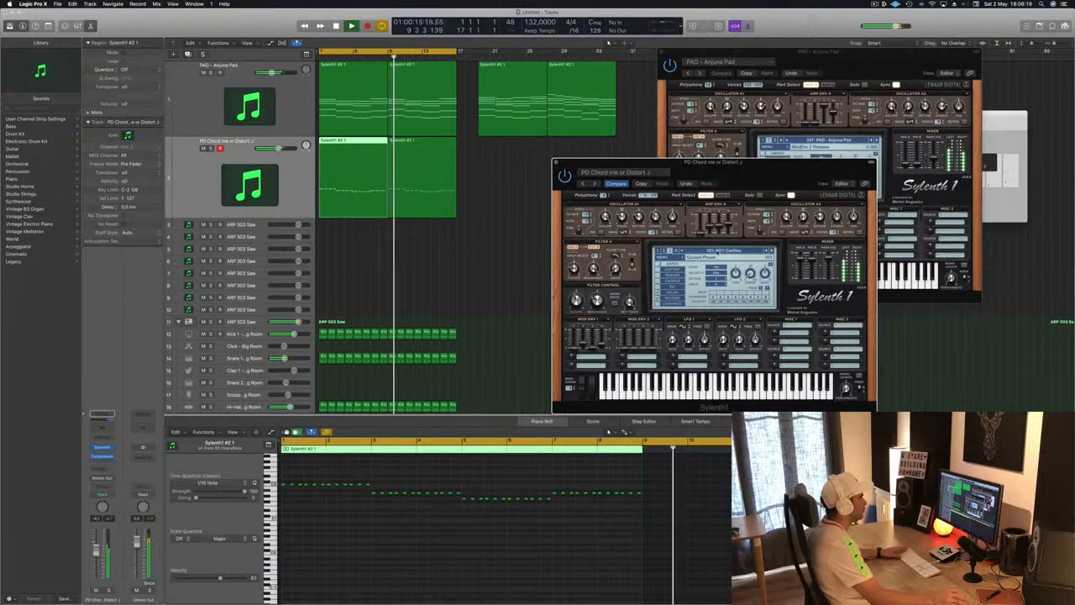
{"action": "left_click", "coordinate": [710, 250]}
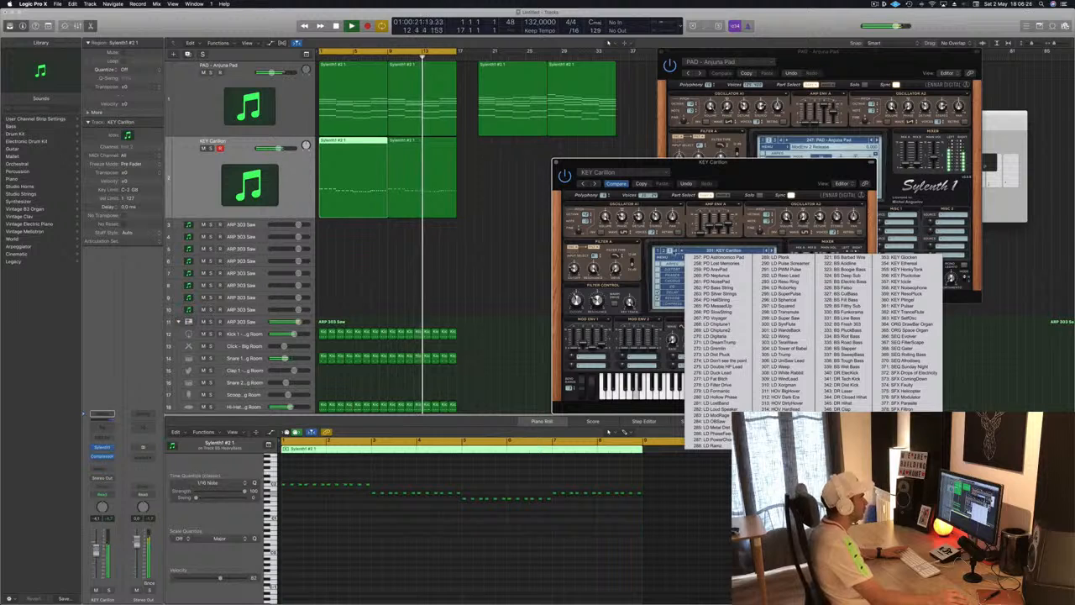
{"action": "left_click", "coordinate": [675, 250]}
{"action": "left_click", "coordinate": [677, 250]}
{"action": "left_click", "coordinate": [716, 249]}
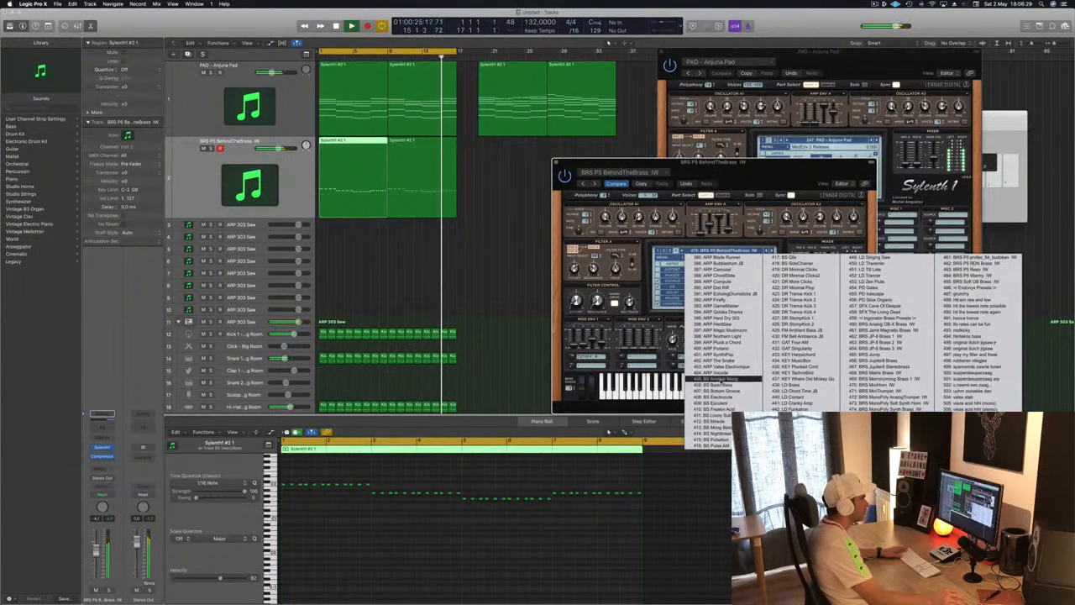
{"action": "left_click", "coordinate": [721, 380]}
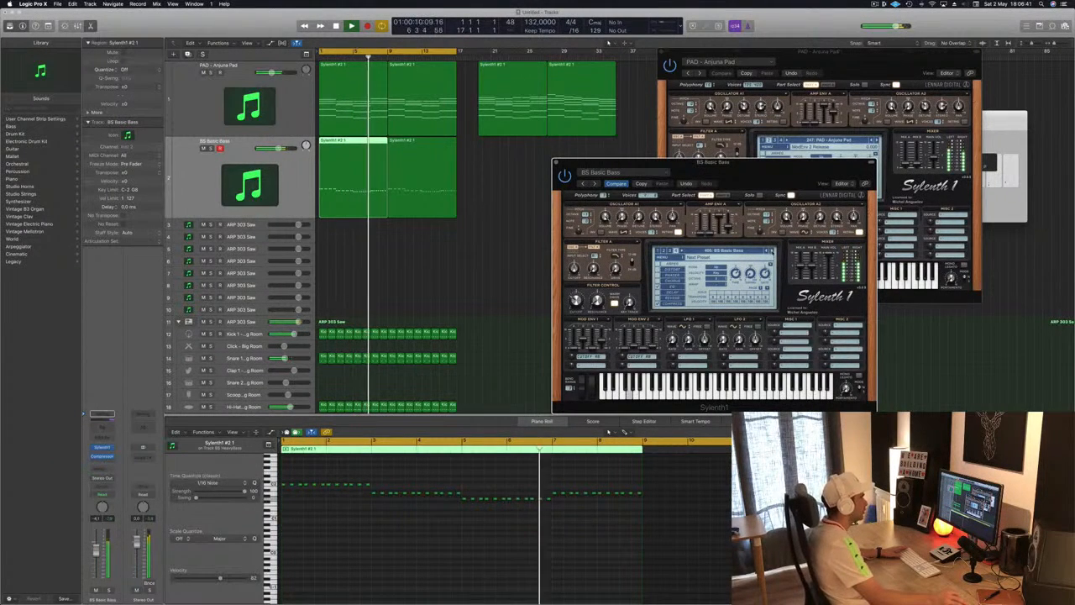
Audition further bass presets up to BS Qlix in the bass track's Sylenth1
{"action": "left_click", "coordinate": [772, 251]}
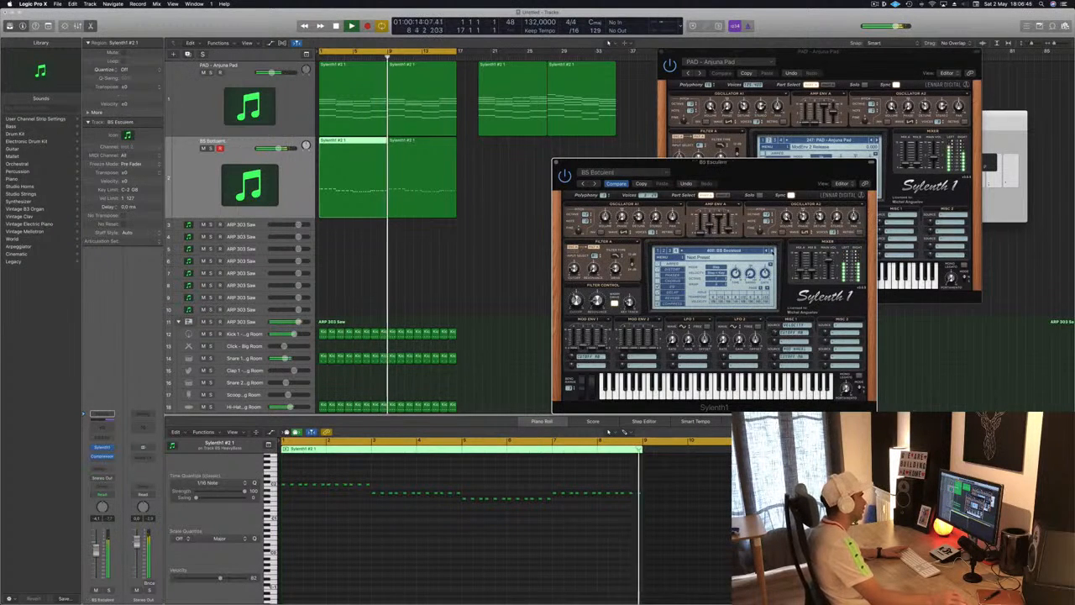
{"action": "left_click", "coordinate": [771, 251]}
{"action": "left_click", "coordinate": [772, 251]}
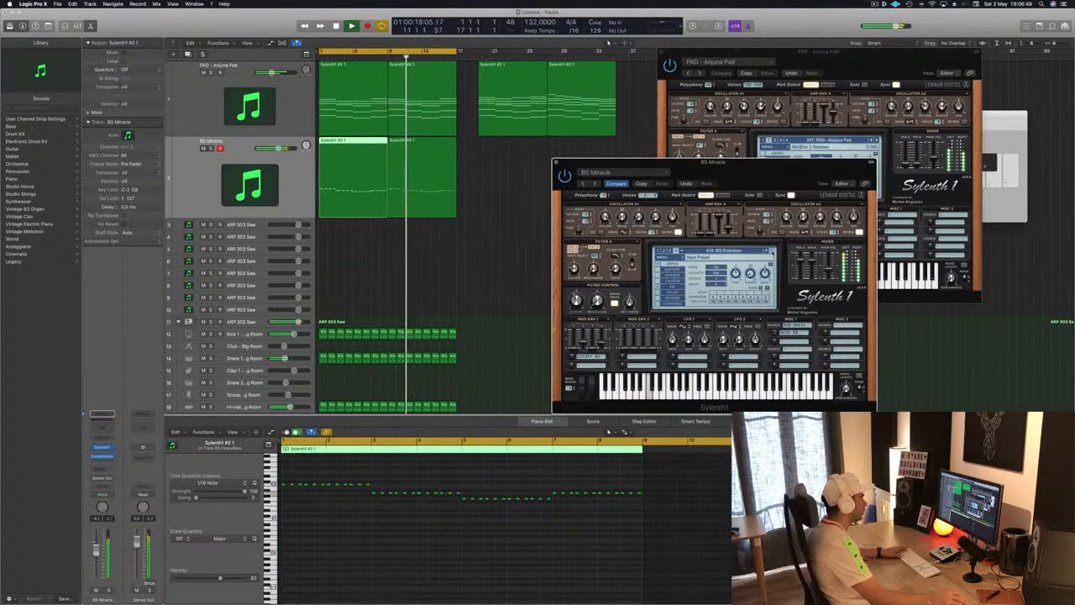
{"action": "left_click", "coordinate": [772, 251]}
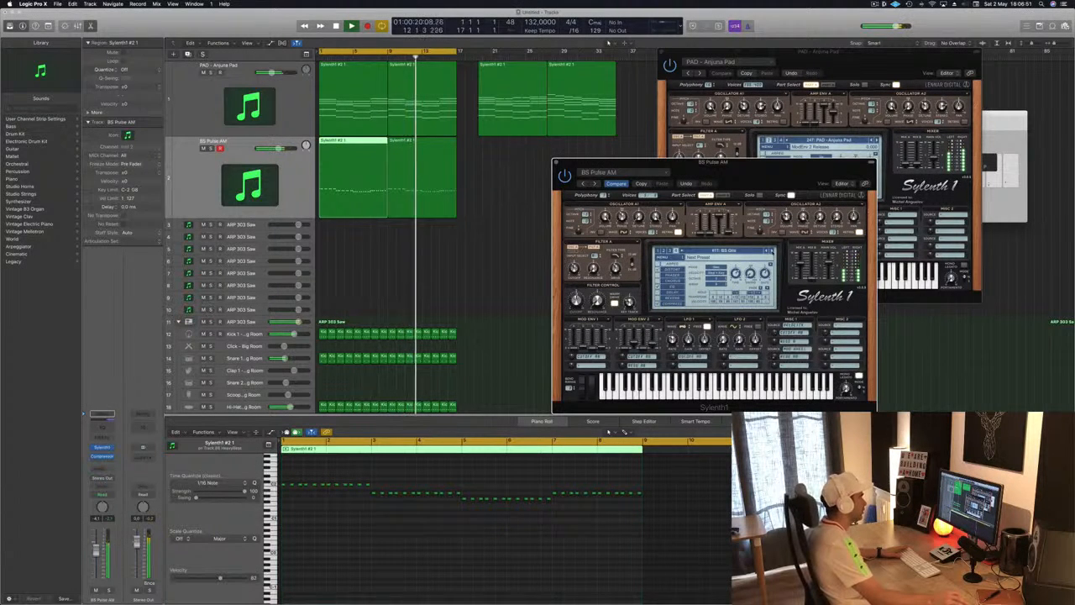
{"action": "left_click", "coordinate": [772, 251]}
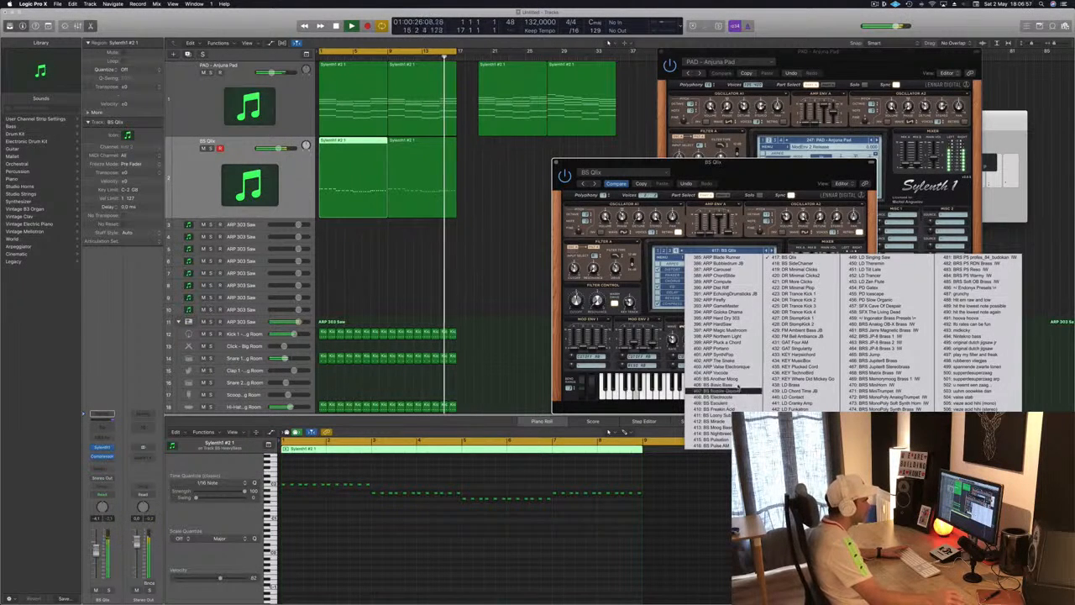
Load the BS Another Moog preset in the bass Sylenth1 and close its window
{"action": "left_click", "coordinate": [739, 380]}
{"action": "left_click_drag", "start_coordinate": [783, 173], "coordinate": [727, 188]}
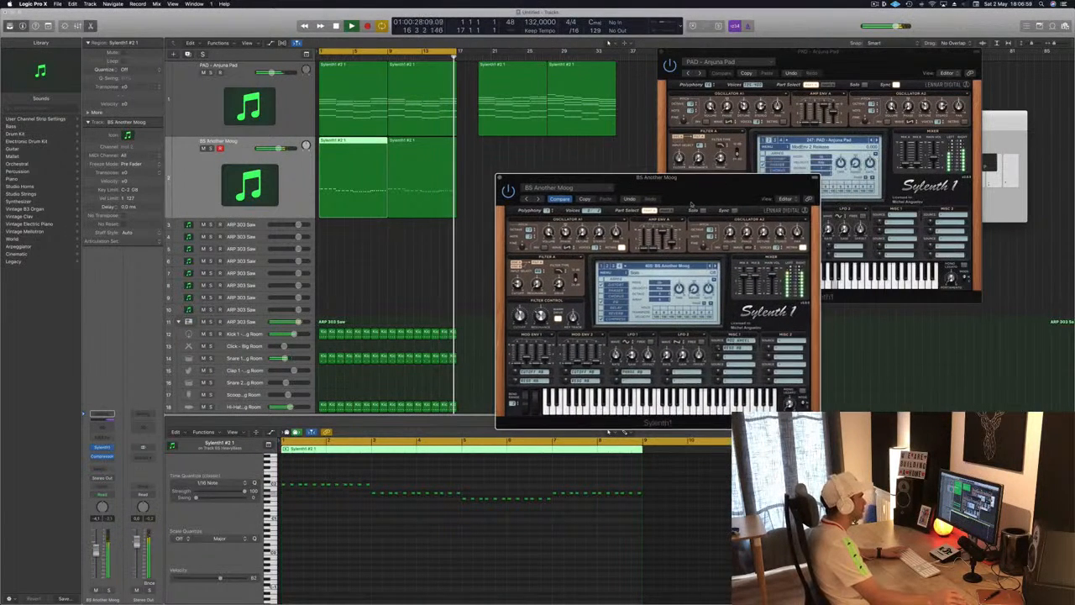
{"action": "left_click_drag", "start_coordinate": [655, 177], "coordinate": [695, 178]}
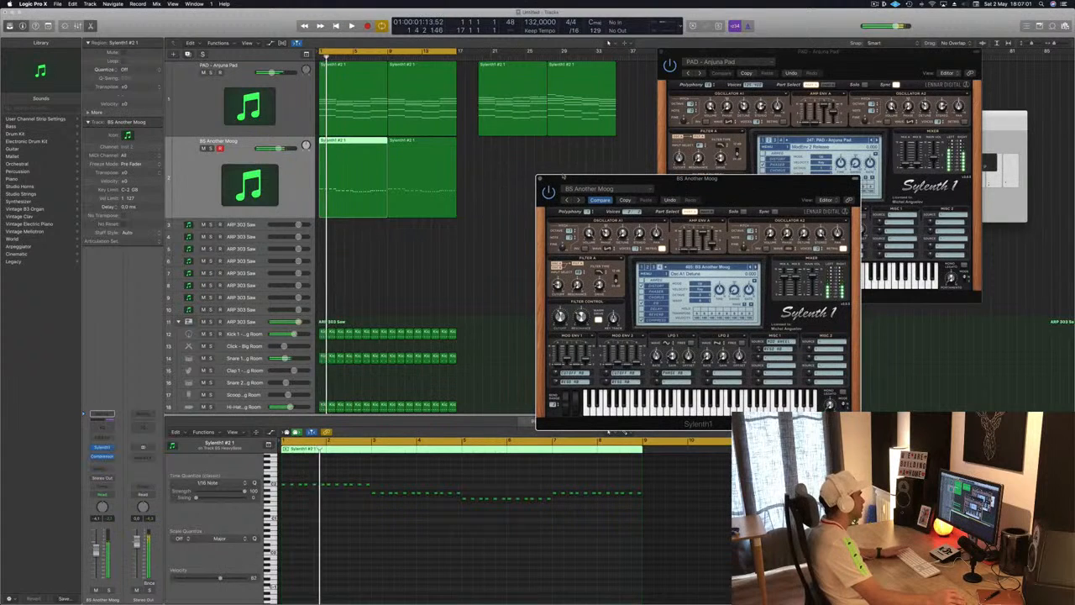
{"action": "left_click", "coordinate": [542, 180]}
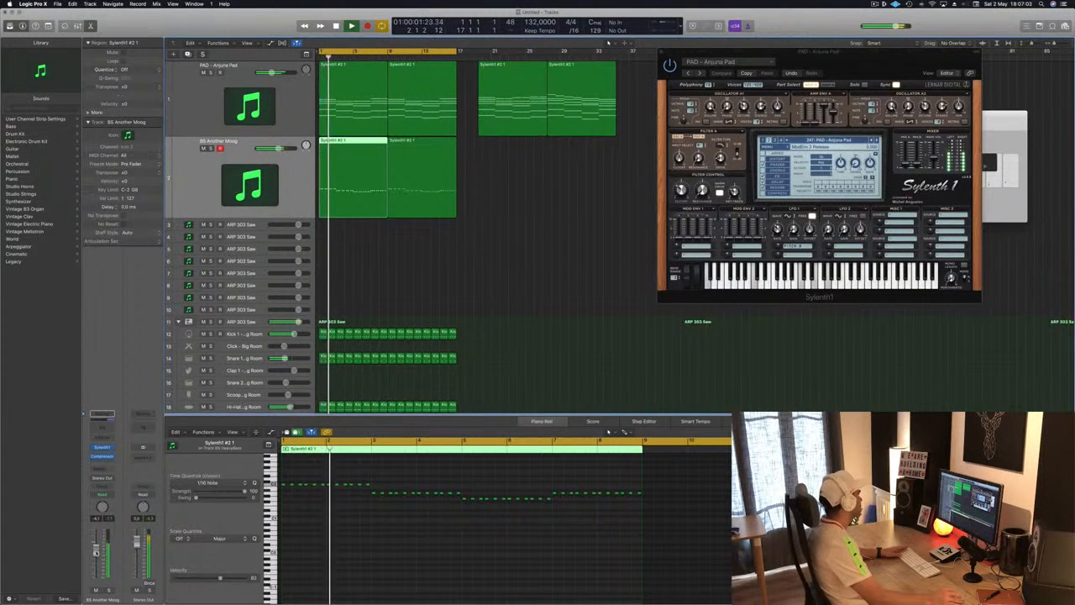
Stop playback and copy the first Anjuna Pad region onto the third track at bar 1
{"action": "left_click", "coordinate": [570, 279]}
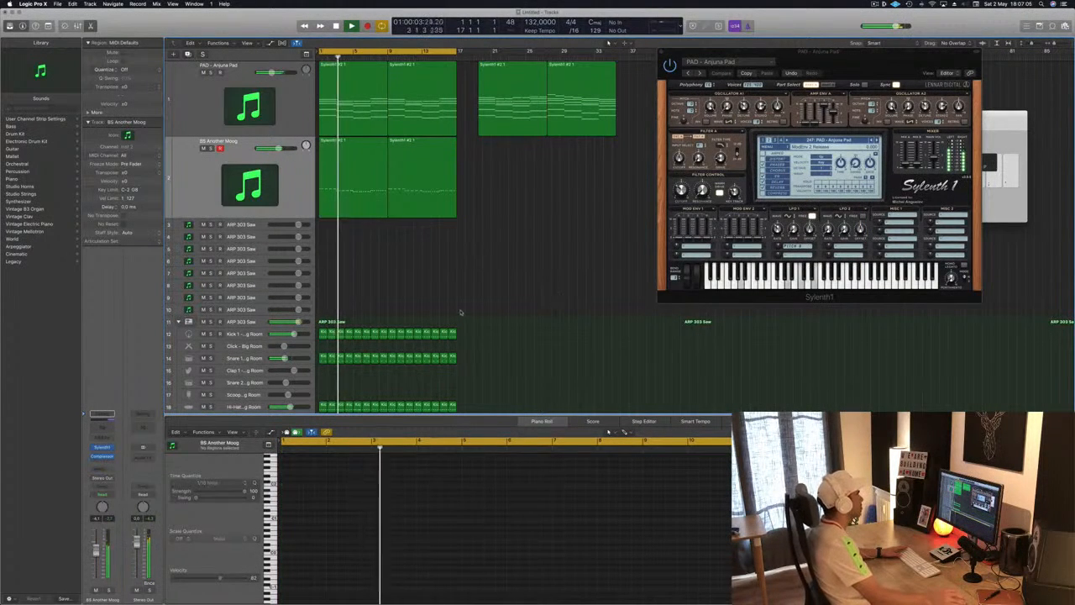
{"action": "left_click", "coordinate": [341, 111]}
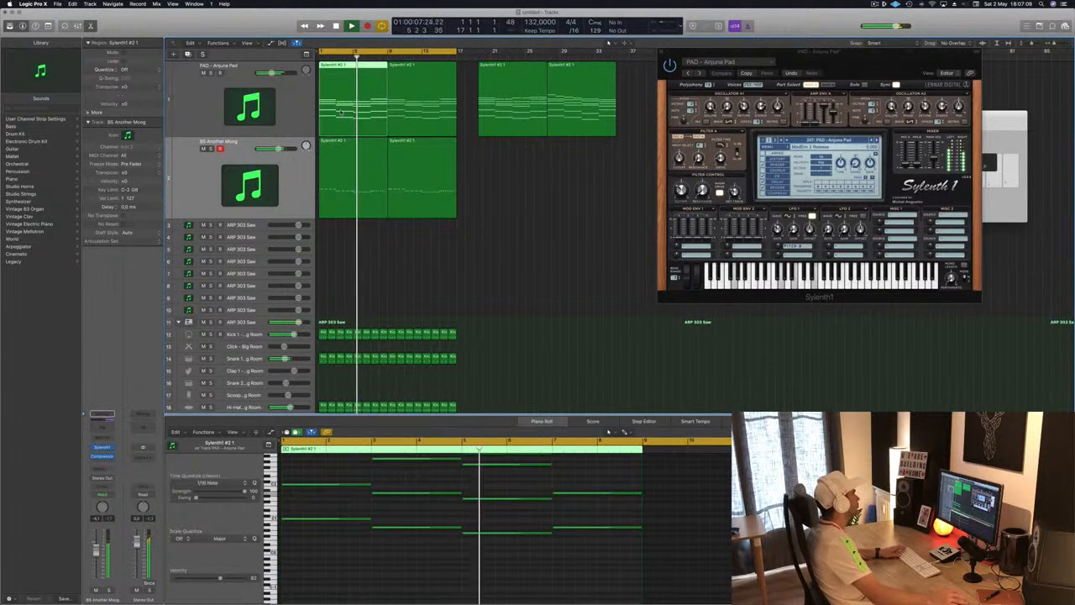
{"action": "key", "text": "space"}
{"action": "left_click_drag", "start_coordinate": [341, 111], "coordinate": [336, 233]}
{"action": "left_click_drag", "start_coordinate": [393, 92], "coordinate": [331, 106]}
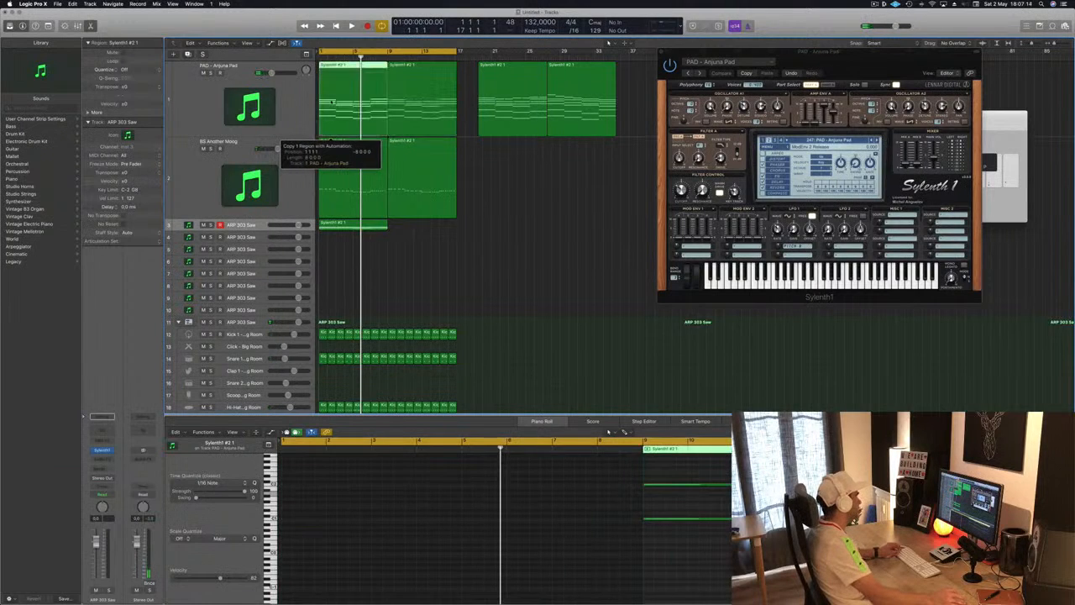
Enlarge the third track's height, open its Sylenth1 and move the synth window clear of the track list
{"action": "left_click_drag", "start_coordinate": [260, 228], "coordinate": [254, 277]}
{"action": "left_click", "coordinate": [250, 249]}
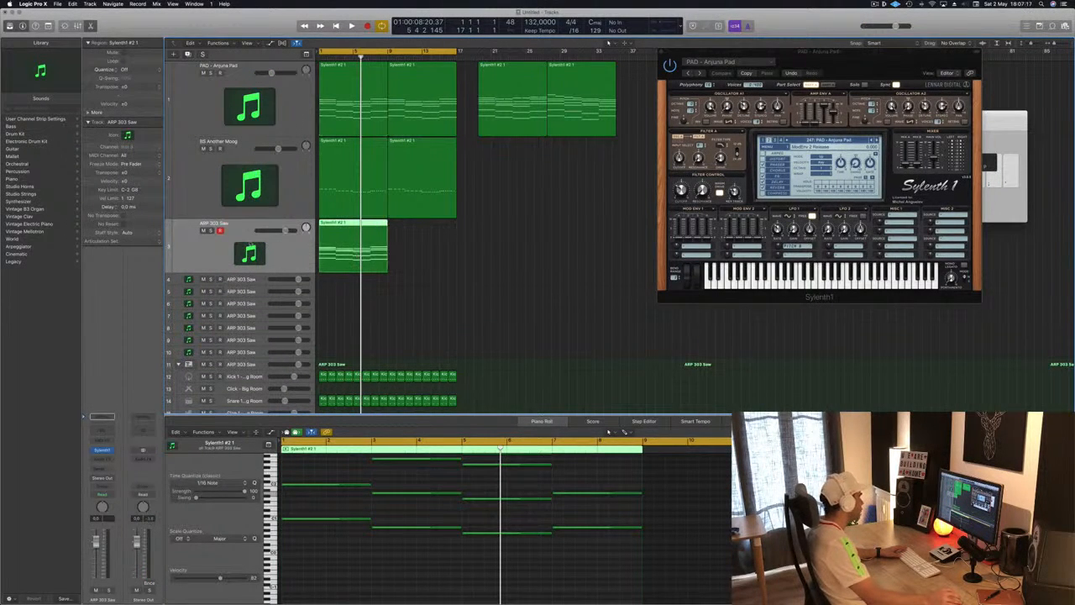
{"action": "left_click", "coordinate": [102, 450]}
{"action": "left_click_drag", "start_coordinate": [251, 34], "coordinate": [841, 124]}
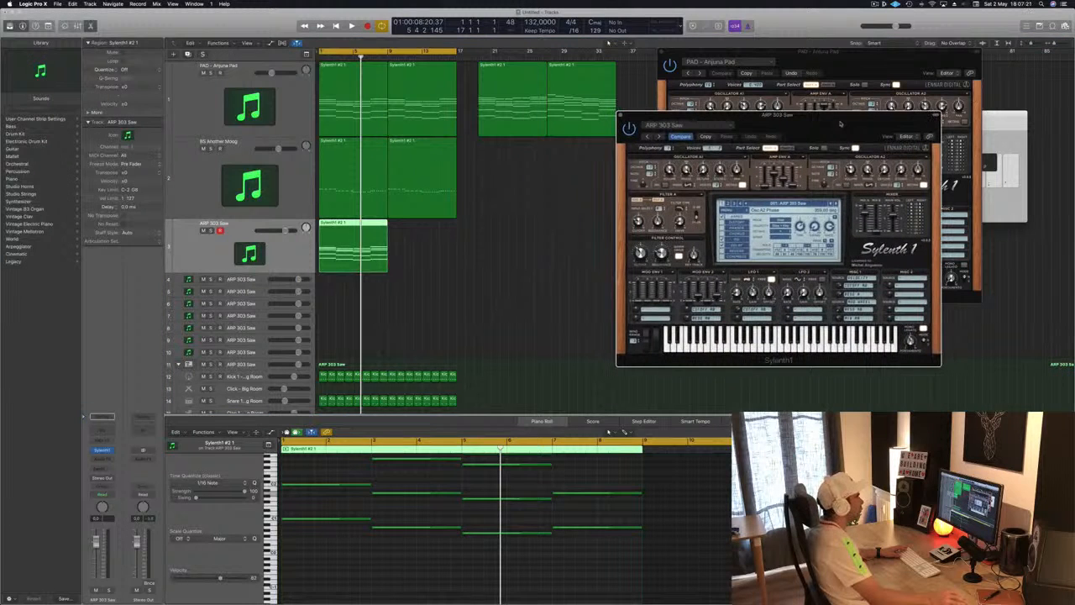
Shorten all chord notes in the copied region to short stabs and duplicate the stabs one bar after the originals
{"action": "scroll", "coordinate": [378, 483], "scroll_direction": "up", "scroll_amount": 3}
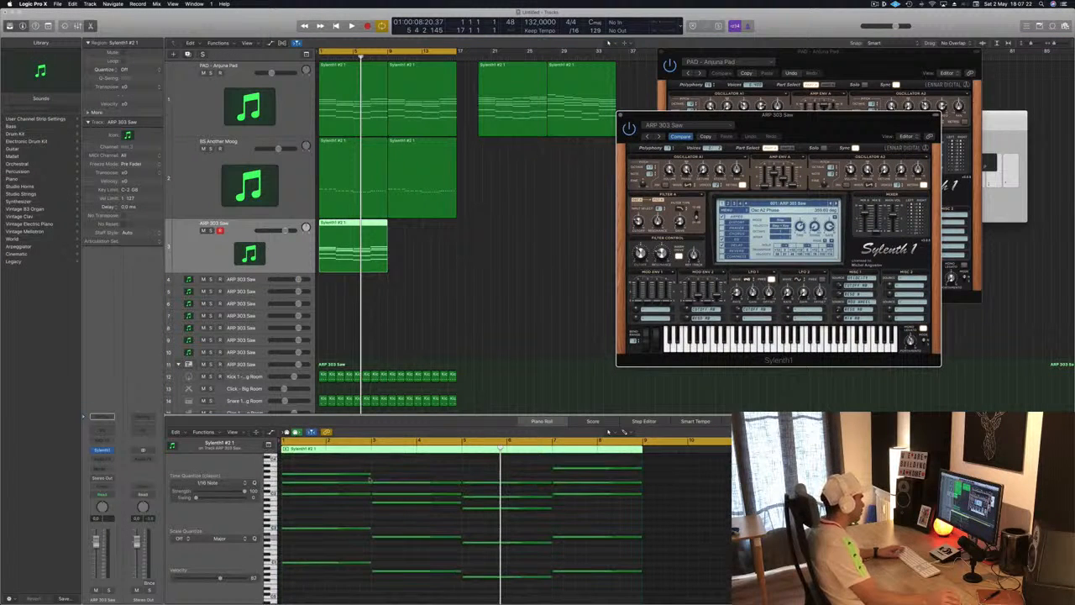
{"action": "left_click_drag", "start_coordinate": [339, 474], "coordinate": [618, 591]}
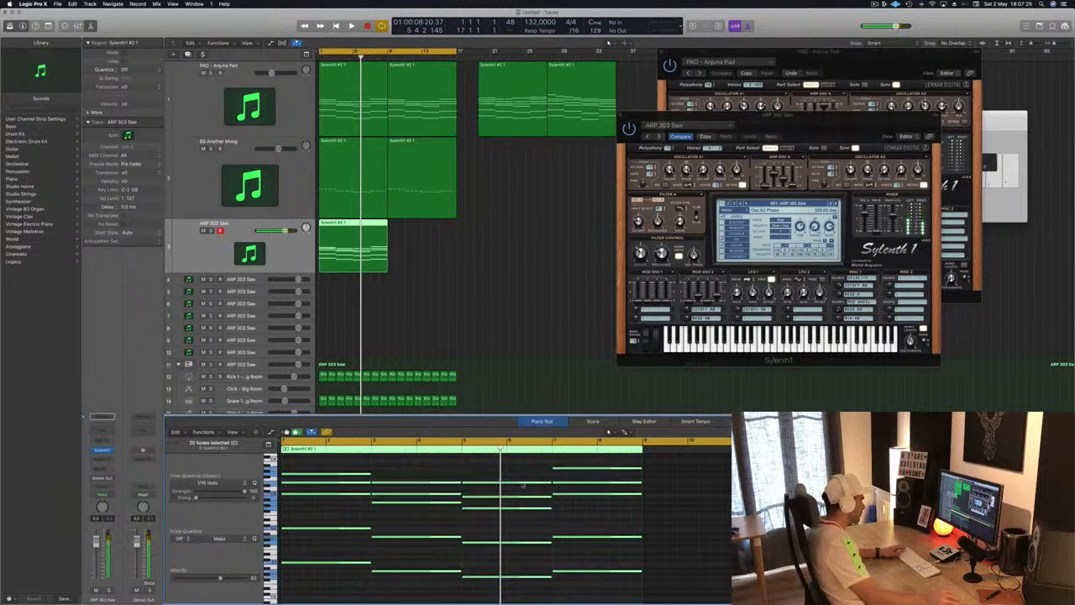
{"action": "left_click_drag", "start_coordinate": [550, 483], "coordinate": [473, 484]}
{"action": "left_click_drag", "start_coordinate": [286, 477], "coordinate": [330, 478]}
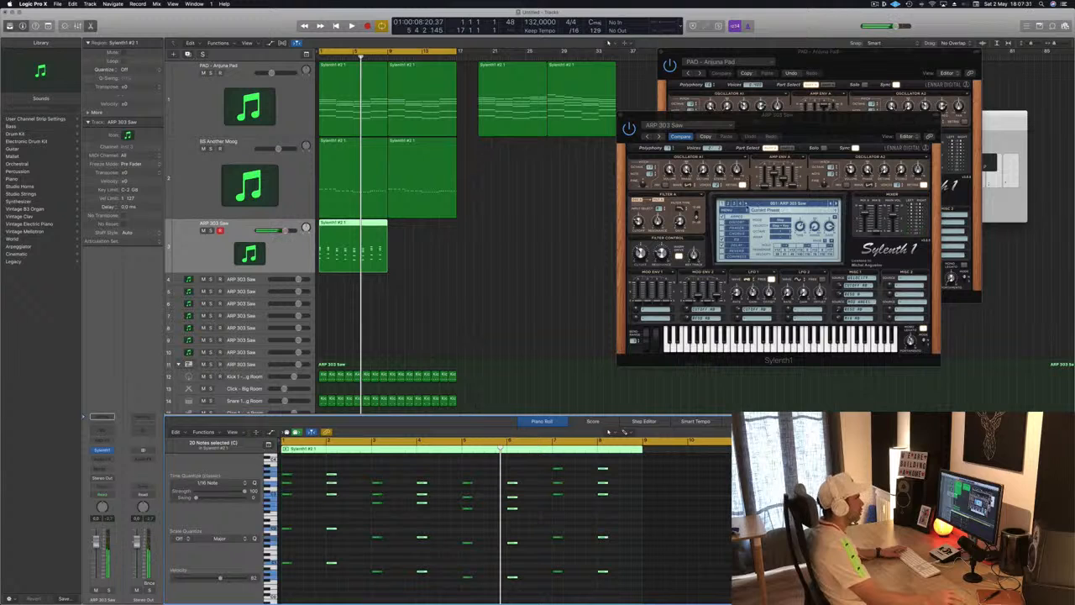
Load the factory bank that starts with BASS - #ABGT into the third track's Sylenth1 and reposition its window
{"action": "left_click", "coordinate": [727, 209]}
{"action": "mouse_move", "coordinate": [733, 223]}
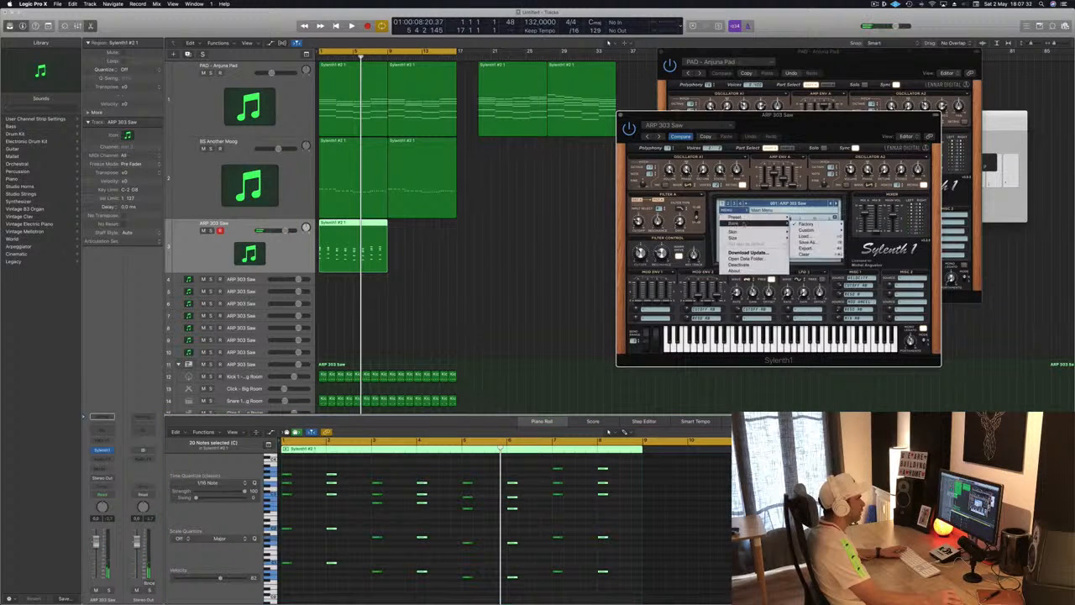
{"action": "mouse_move", "coordinate": [796, 224]}
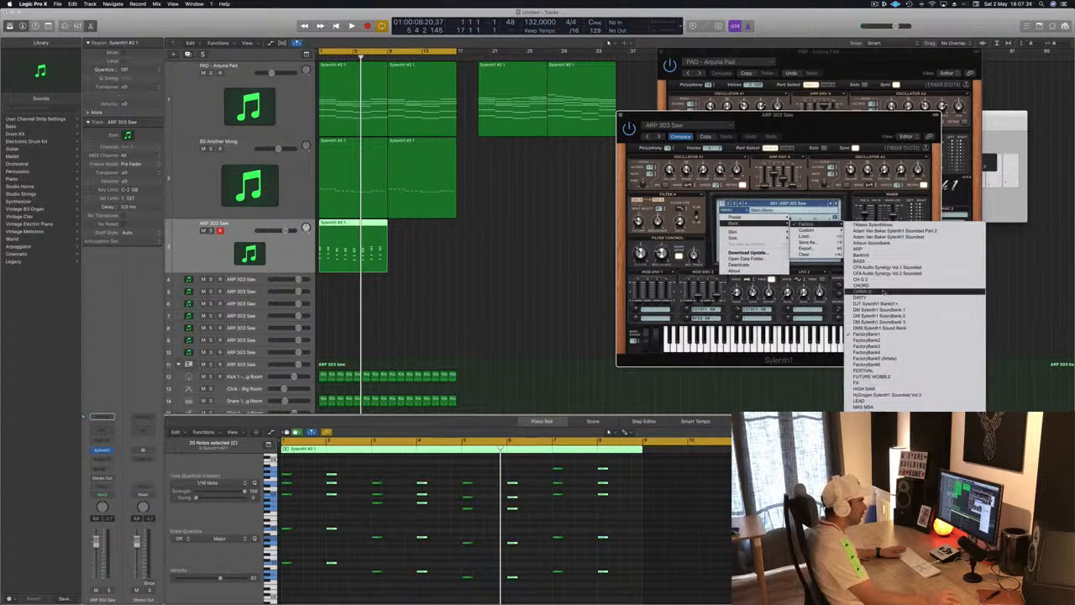
{"action": "left_click", "coordinate": [861, 287]}
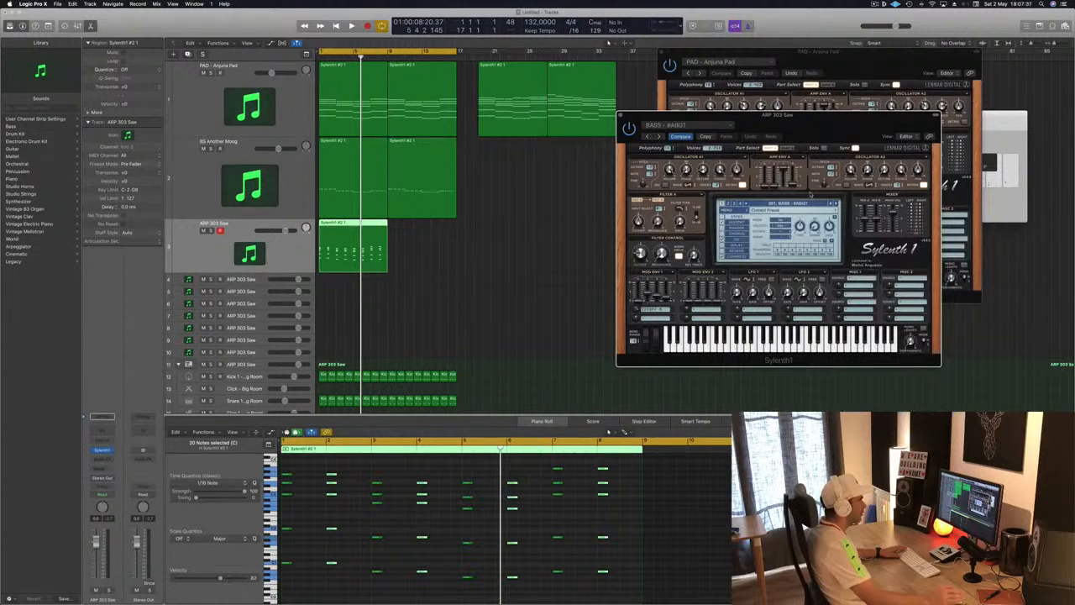
{"action": "left_click_drag", "start_coordinate": [871, 123], "coordinate": [807, 142]}
Duplicate the chord stab region to bar 9, select both regions and play the loop from the start
{"action": "left_click_drag", "start_coordinate": [373, 224], "coordinate": [442, 225]}
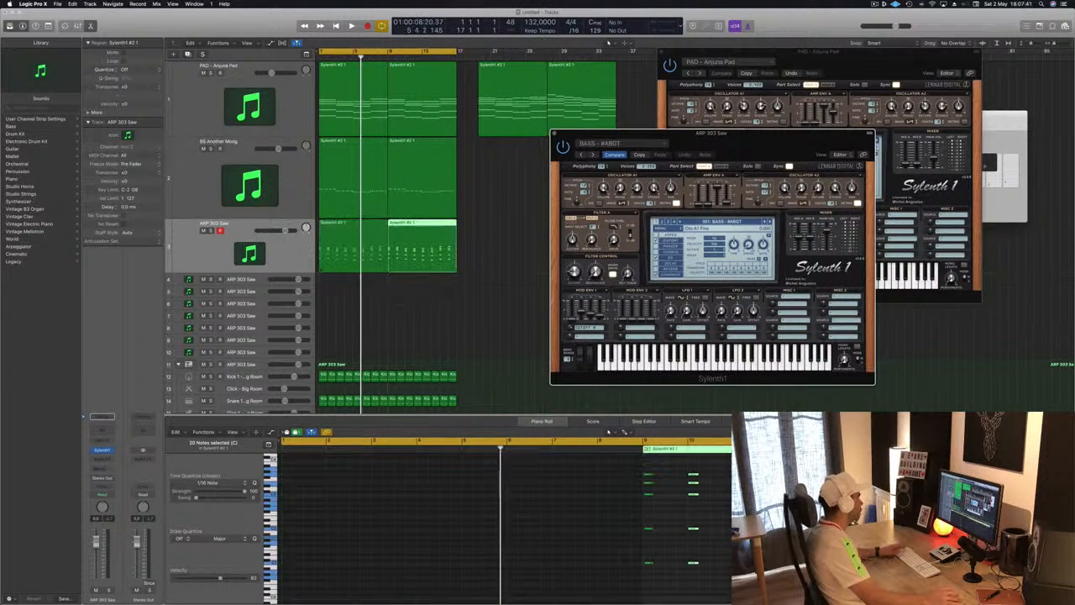
{"action": "left_click", "coordinate": [202, 241]}
{"action": "key", "text": "Return"}
{"action": "key", "text": "space"}
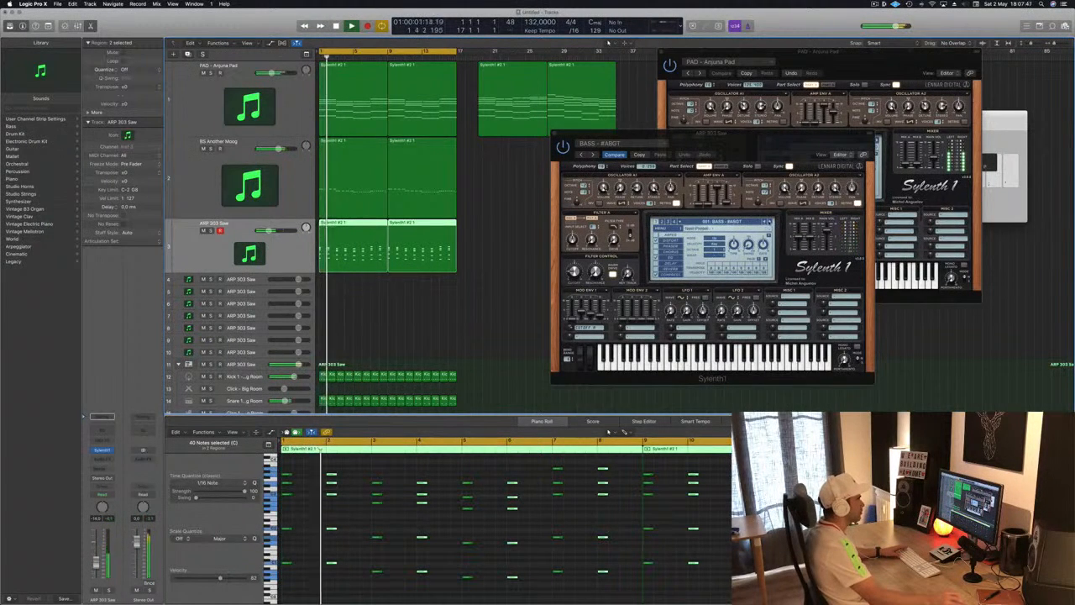
Load the LEAD - Aquamarine preset for the chord stabs and raise the track's volume to about -6.4 dB
{"action": "left_click", "coordinate": [715, 221]}
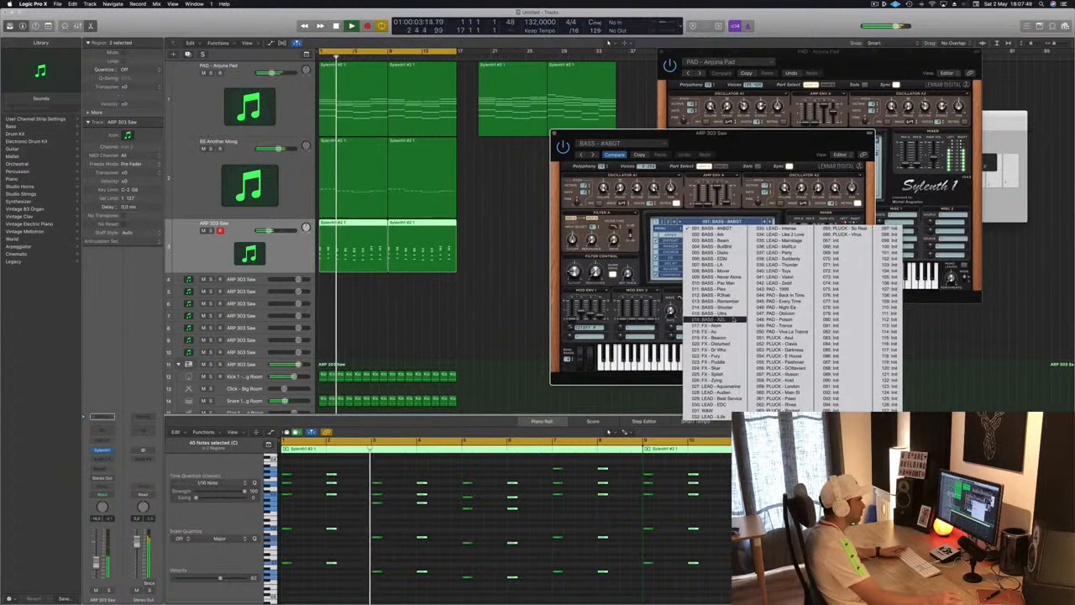
{"action": "left_click", "coordinate": [724, 385]}
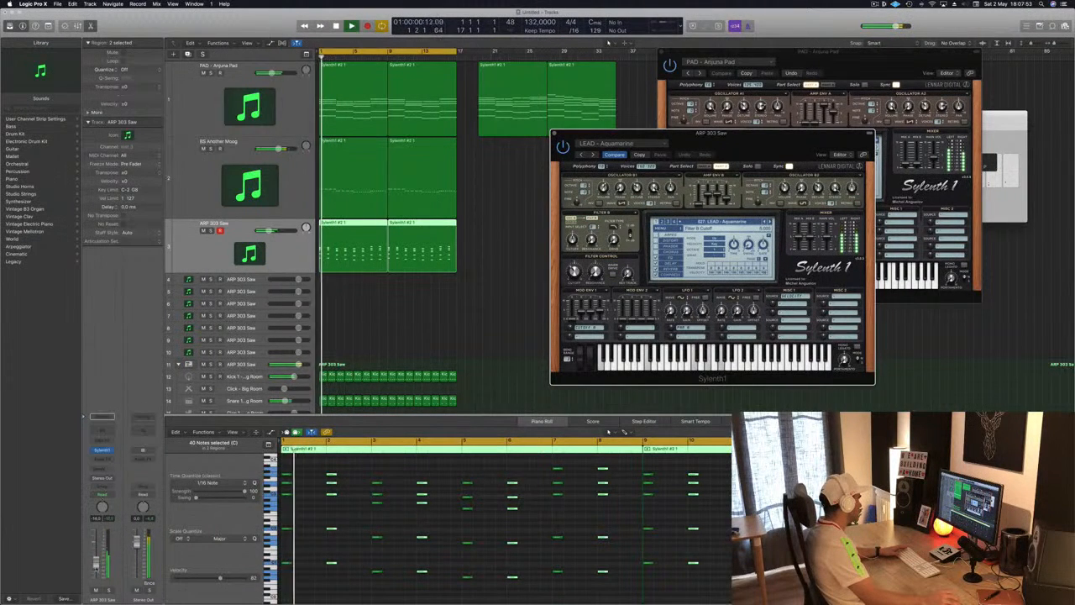
{"action": "left_click_drag", "start_coordinate": [96, 564], "coordinate": [96, 558]}
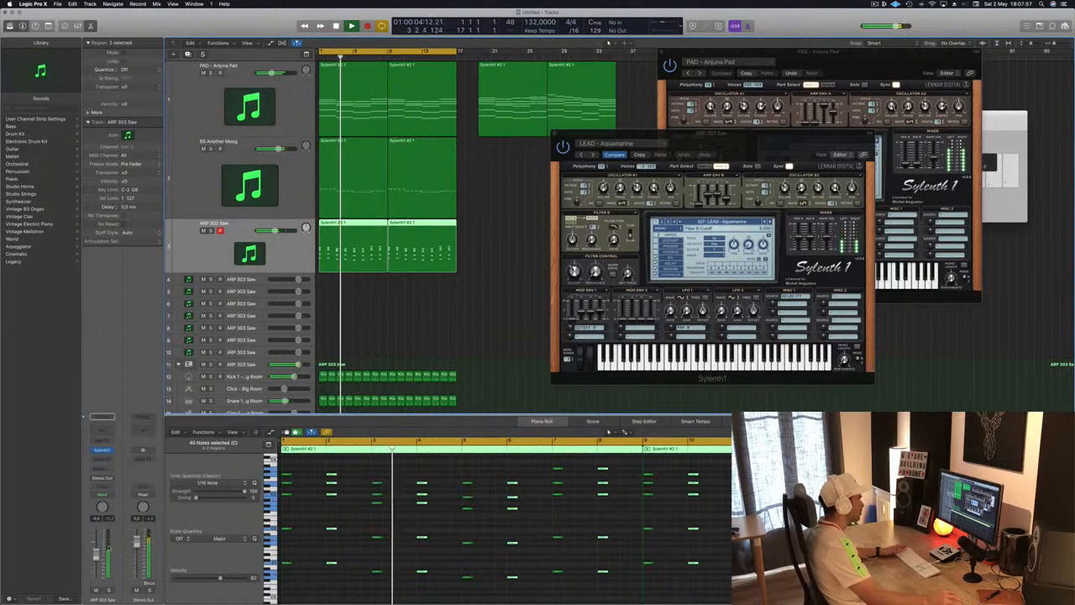
Advance the stab Sylenth1 to LEAD - Beat Service, replay the loop and lower the track's volume to about -8.3 dB
{"action": "left_click", "coordinate": [771, 222]}
{"action": "key", "text": "space"}
{"action": "key", "text": "space"}
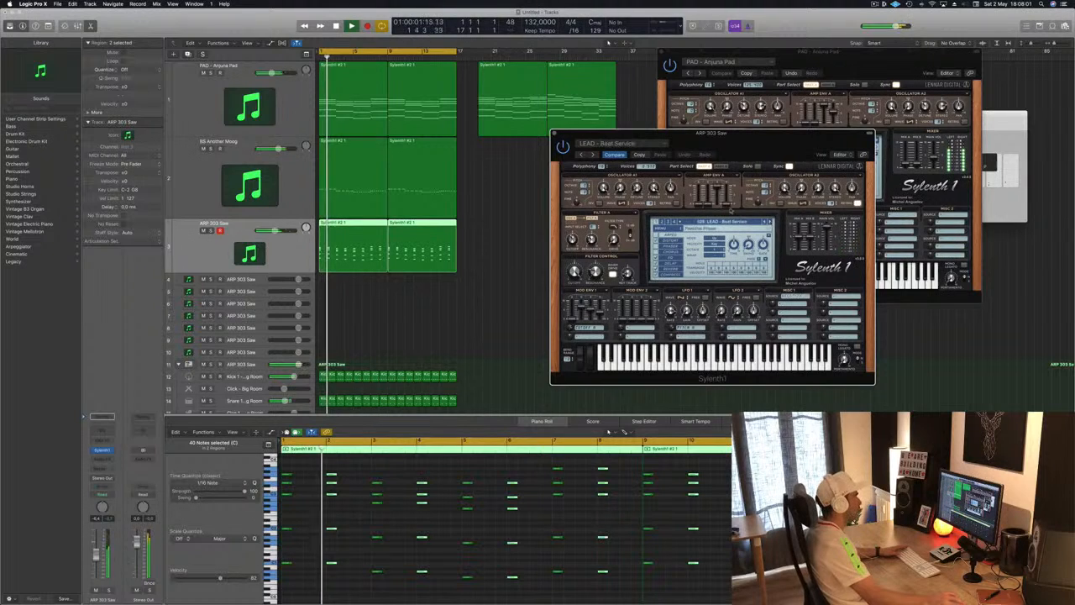
{"action": "left_click_drag", "start_coordinate": [96, 557], "coordinate": [96, 560]}
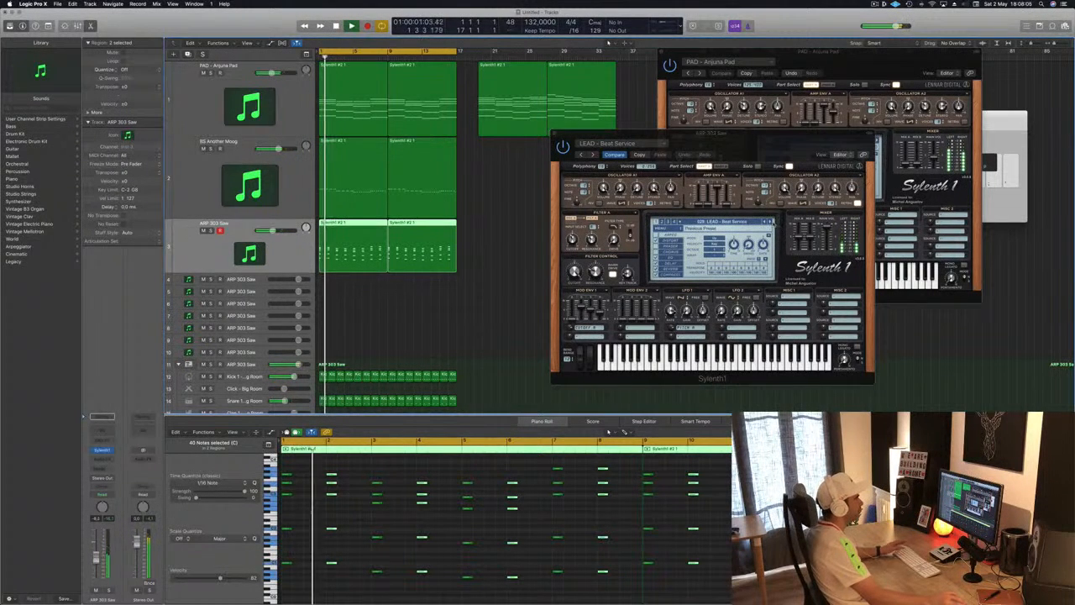
Try the presets from W&W to LEAD - Intense on the chord stabs and lower the track's volume to about -12.4 dB
{"action": "left_click", "coordinate": [771, 223]}
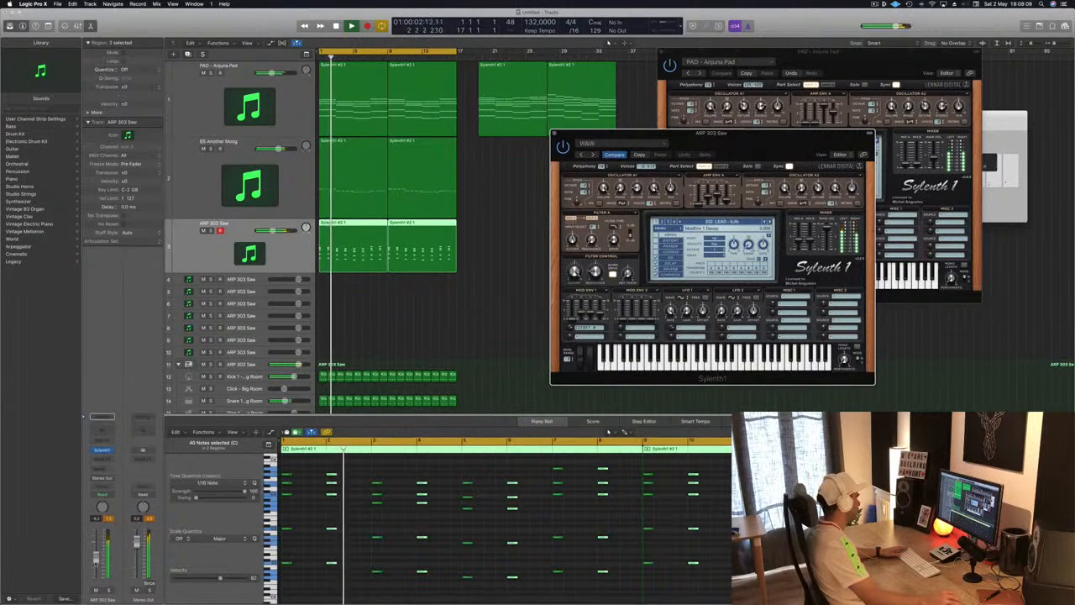
{"action": "left_click", "coordinate": [96, 562]}
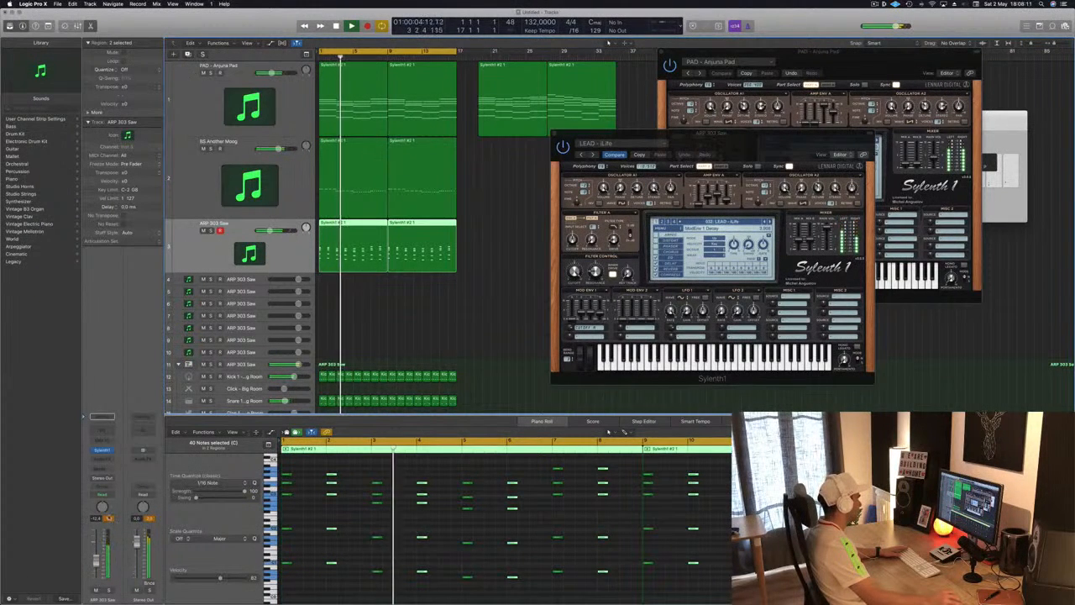
{"action": "left_click", "coordinate": [771, 222]}
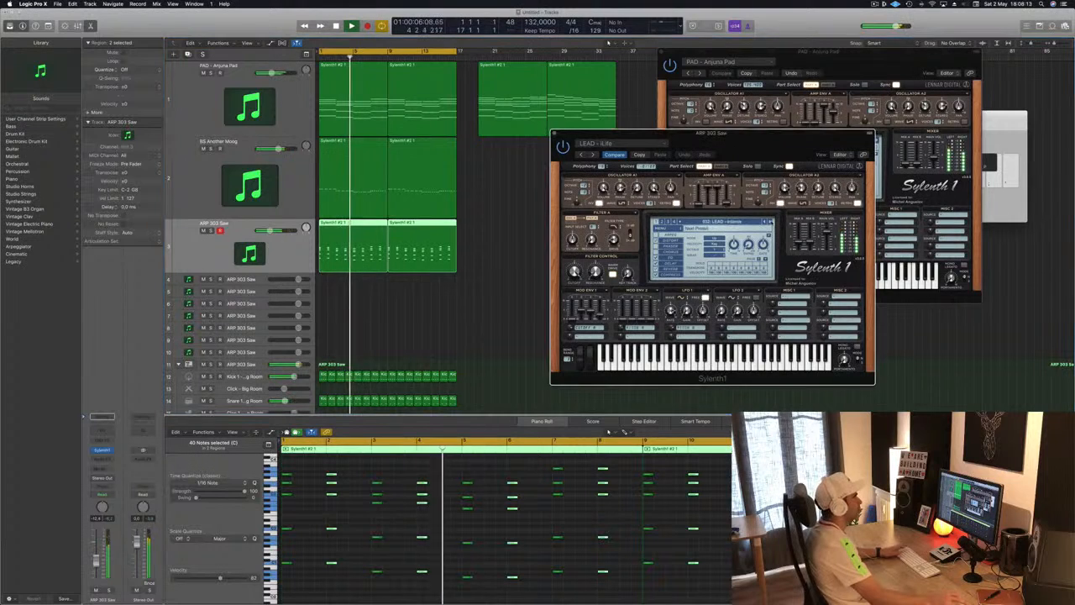
{"action": "key", "text": "space"}
{"action": "left_click", "coordinate": [770, 222]}
Audition the remaining lead presets on the chord stabs up to LEAD - Zedd, repeatedly restarting the loop to compare them
{"action": "key", "text": "space"}
{"action": "key", "text": "space"}
{"action": "key", "text": "space"}
{"action": "left_click", "coordinate": [770, 222]}
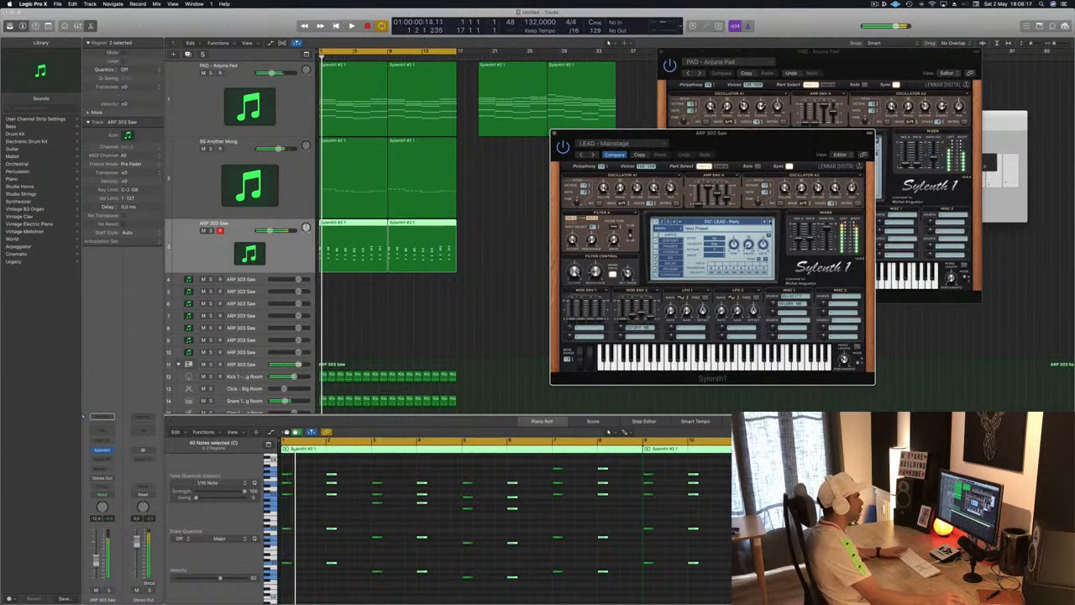
{"action": "key", "text": "space"}
{"action": "key", "text": "space"}
{"action": "left_click", "coordinate": [771, 222]}
{"action": "key", "text": "space"}
{"action": "key", "text": "space"}
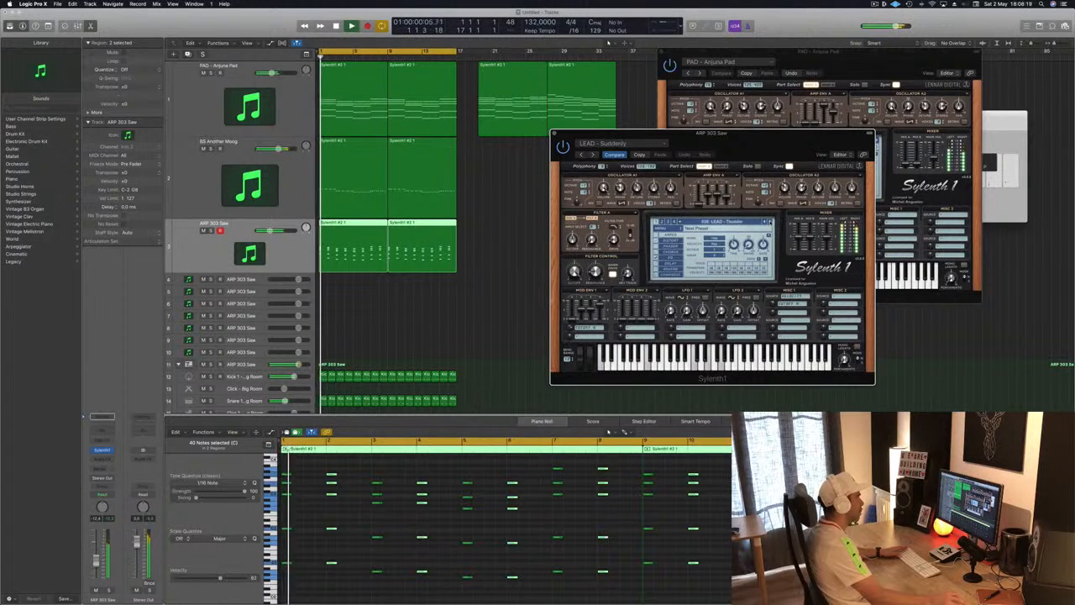
{"action": "left_click", "coordinate": [770, 221]}
{"action": "key", "text": "space"}
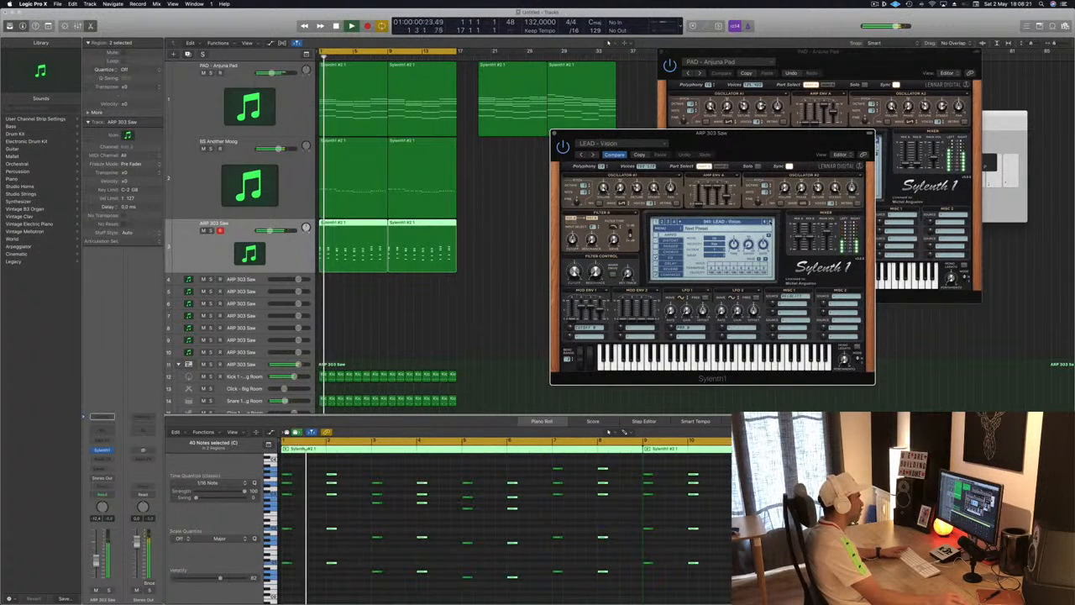
{"action": "left_click", "coordinate": [770, 221]}
{"action": "key", "text": "space"}
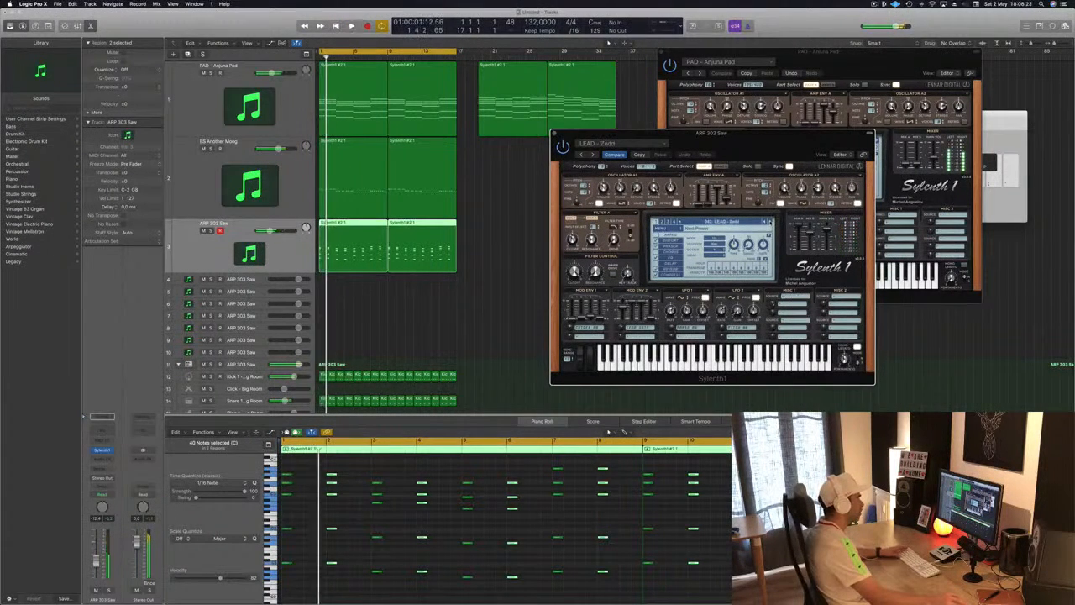
{"action": "key", "text": "space"}
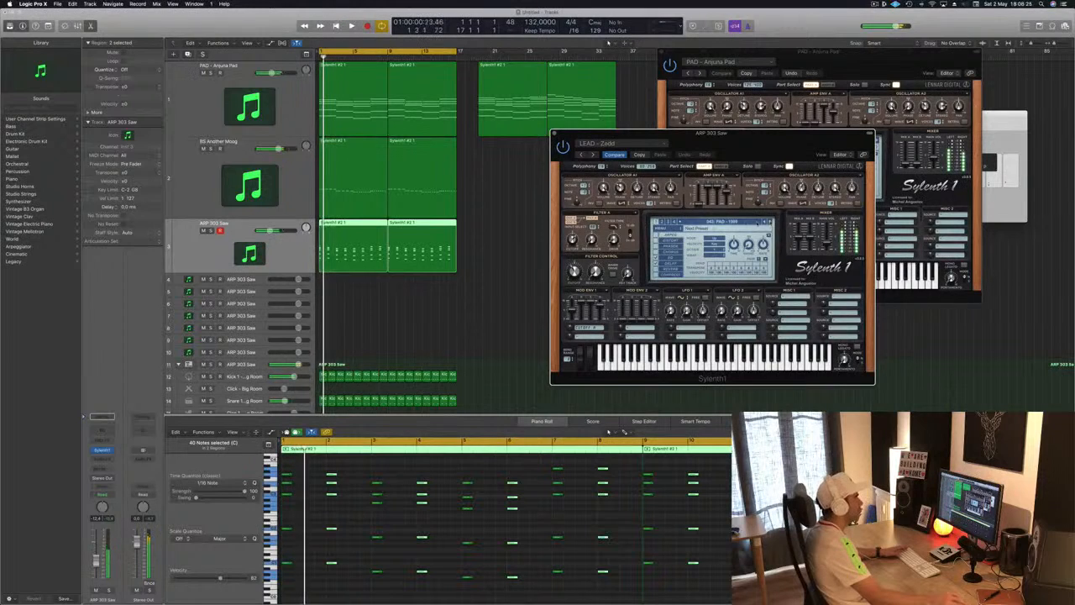
Load LEAD - Aquamarine for the chord stabs again, replay the loop and raise the track's volume to about -3.5 dB
{"action": "left_click", "coordinate": [736, 222]}
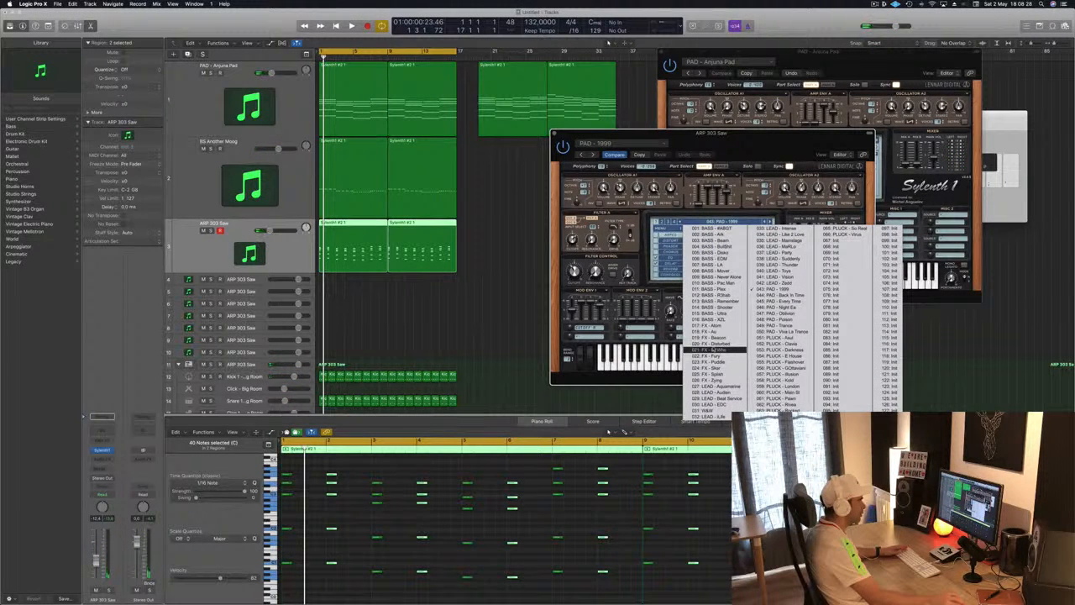
{"action": "left_click", "coordinate": [717, 385]}
{"action": "key", "text": "space"}
{"action": "key", "text": "space"}
{"action": "key", "text": "space"}
{"action": "left_click_drag", "start_coordinate": [96, 560], "coordinate": [96, 553]}
{"action": "key", "text": "space"}
{"action": "key", "text": "space"}
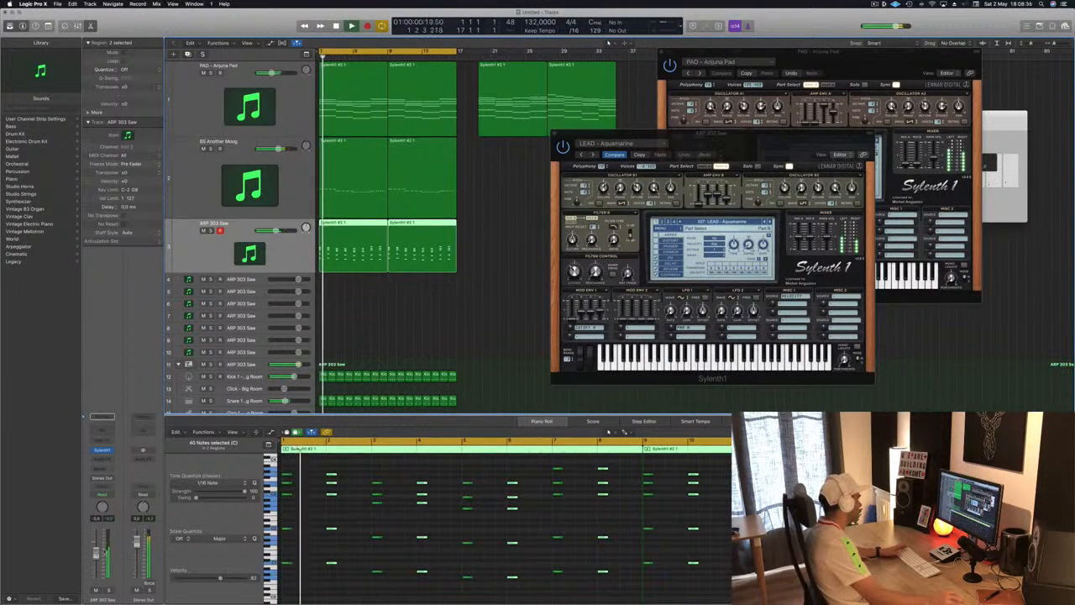
Select all notes in both chord stab regions, copy them shortly after the original hits and replay the loop
{"action": "scroll", "coordinate": [299, 513], "scroll_direction": "up", "scroll_amount": 2}
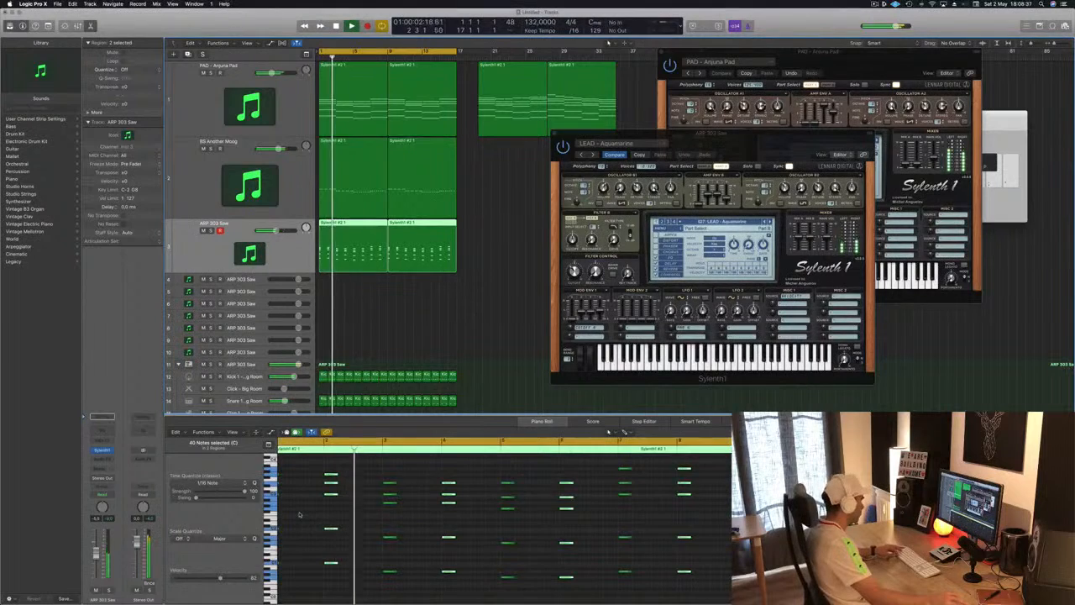
{"action": "key", "text": "super+a"}
{"action": "left_click_drag", "start_coordinate": [501, 256], "coordinate": [316, 245]}
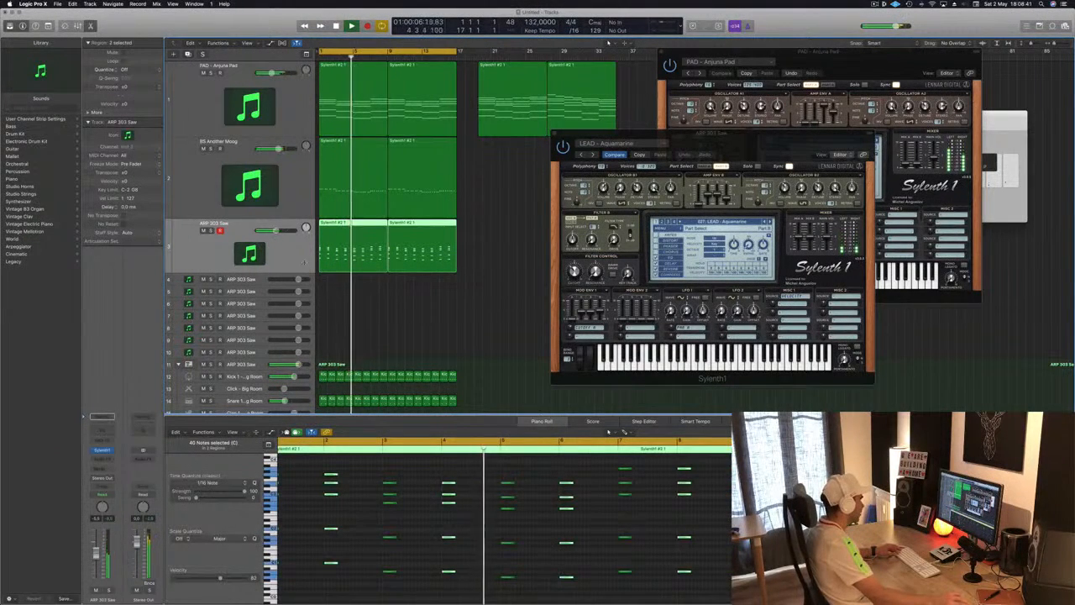
{"action": "left_click_drag", "start_coordinate": [426, 294], "coordinate": [367, 255]}
{"action": "scroll", "coordinate": [362, 514], "scroll_direction": "down", "scroll_amount": 3}
{"action": "left_click", "coordinate": [405, 514]}
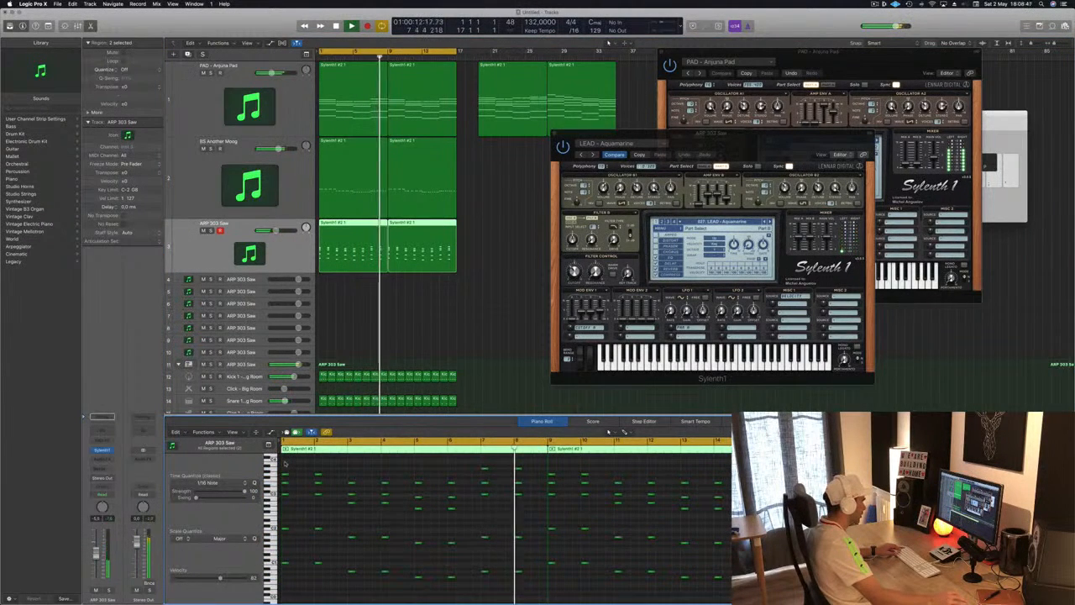
{"action": "left_click_drag", "start_coordinate": [285, 463], "coordinate": [745, 595]}
{"action": "scroll", "coordinate": [313, 522], "scroll_direction": "up", "scroll_amount": 5}
{"action": "scroll", "coordinate": [306, 524], "scroll_direction": "up", "scroll_amount": 3}
{"action": "scroll", "coordinate": [307, 539], "scroll_direction": "up", "scroll_amount": 2}
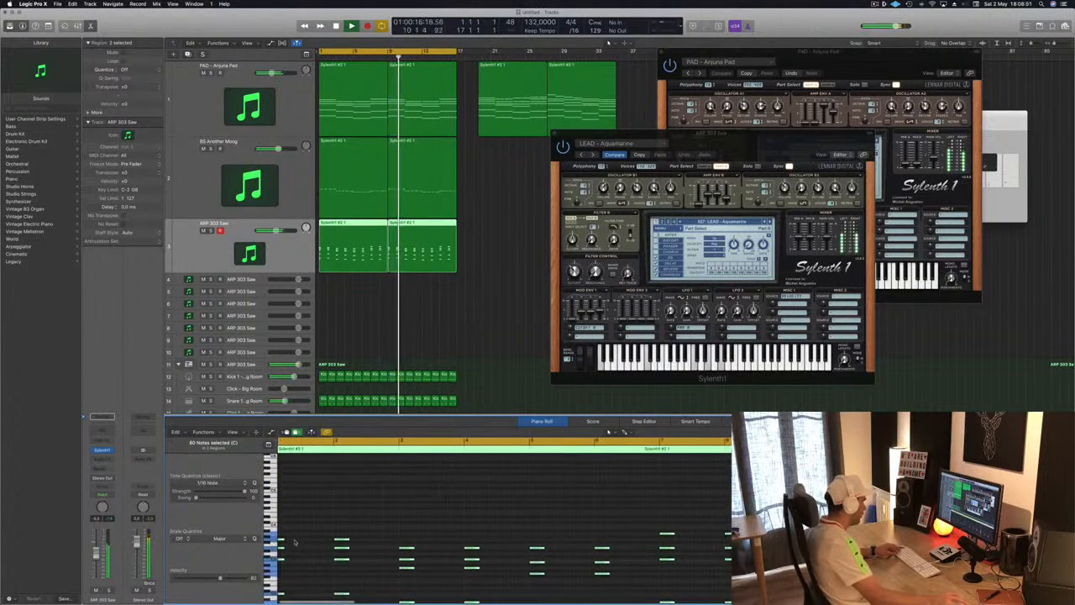
{"action": "scroll", "coordinate": [306, 541], "scroll_direction": "left", "scroll_amount": 2}
{"action": "left_click_drag", "start_coordinate": [293, 542], "coordinate": [311, 545]}
{"action": "key", "text": "space"}
{"action": "key", "text": "space"}
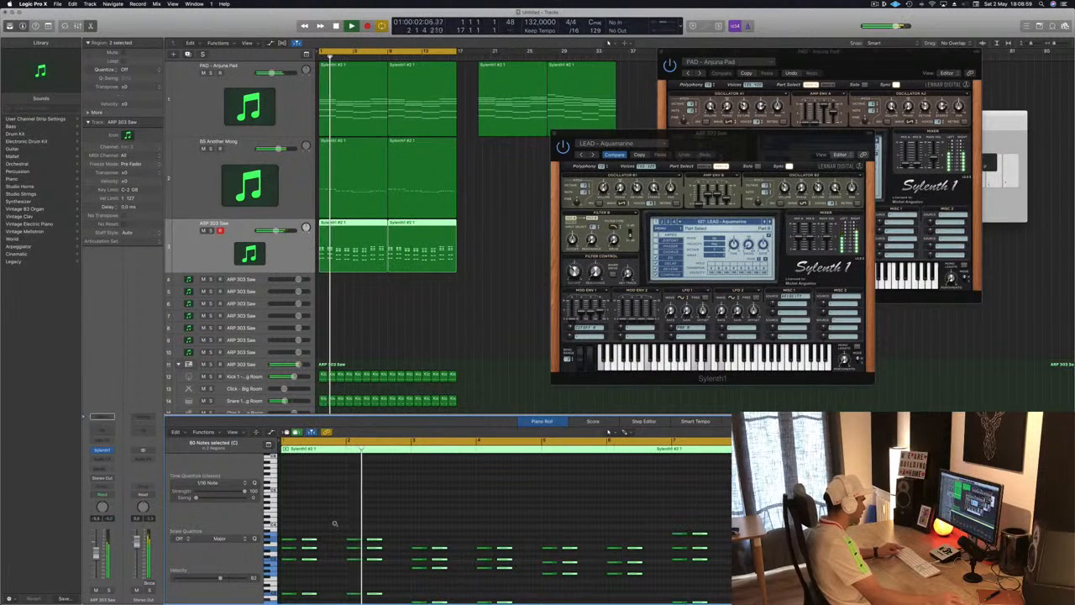
Shift the copied stab chords so each one starts directly where its original chord ends
{"action": "key", "text": "super+Right"}
{"action": "scroll", "coordinate": [344, 524], "scroll_direction": "left", "scroll_amount": 1}
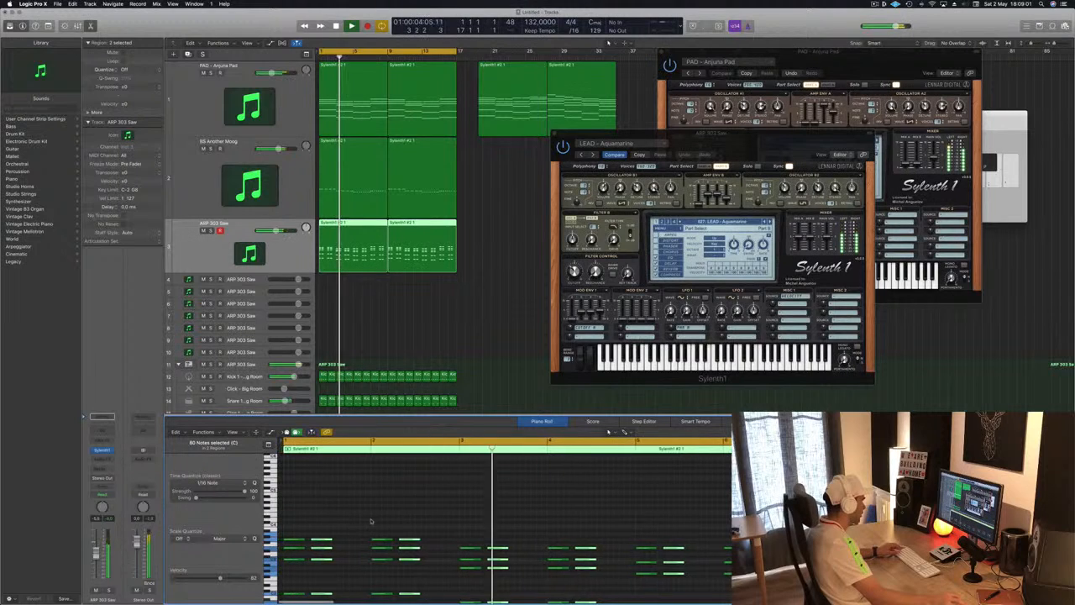
{"action": "left_click_drag", "start_coordinate": [318, 540], "coordinate": [319, 541]}
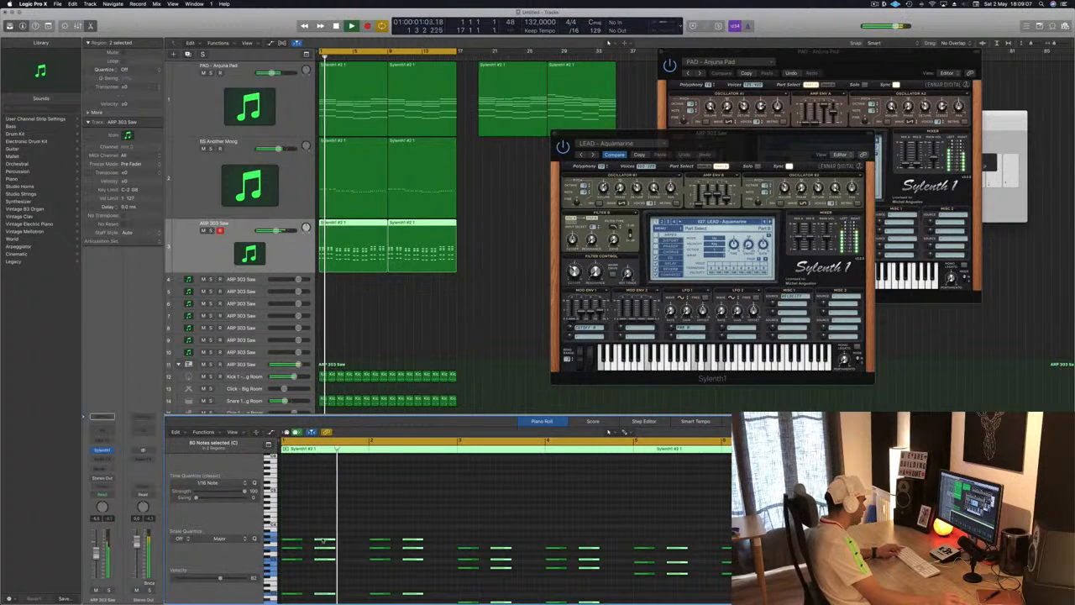
{"action": "left_click_drag", "start_coordinate": [313, 540], "coordinate": [308, 542]}
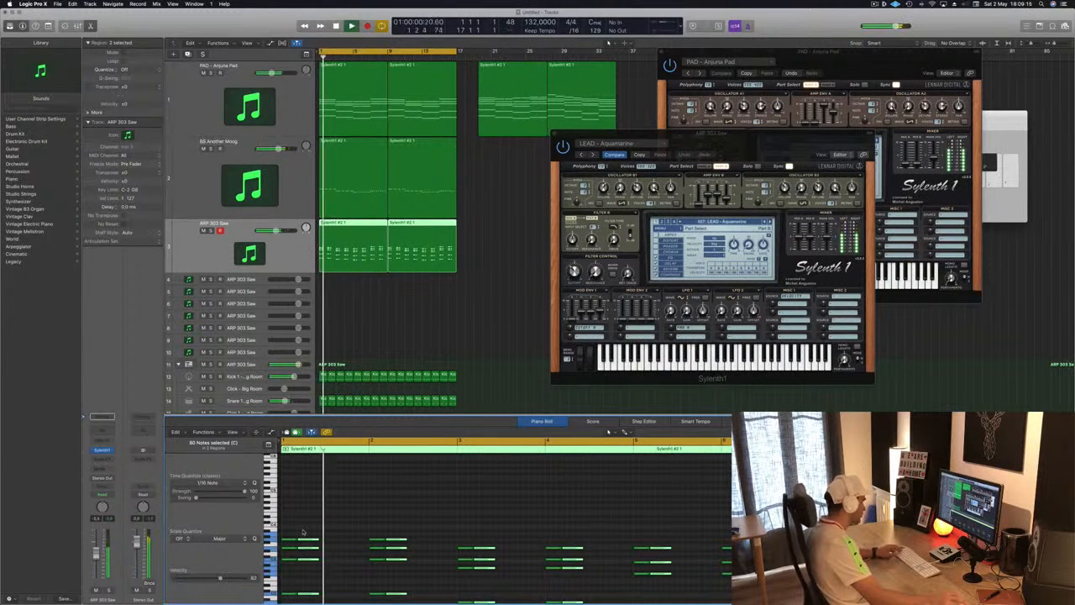
Copy the paired stab chords behind themselves to make four consecutive hits per group, and select the first stab region
{"action": "mouse_move", "coordinate": [317, 539]}
{"action": "left_mouse_down"}
{"action": "mouse_move", "coordinate": [307, 540]}
{"action": "mouse_move", "coordinate": [322, 546]}
{"action": "left_mouse_up"}
{"action": "key", "text": "space"}
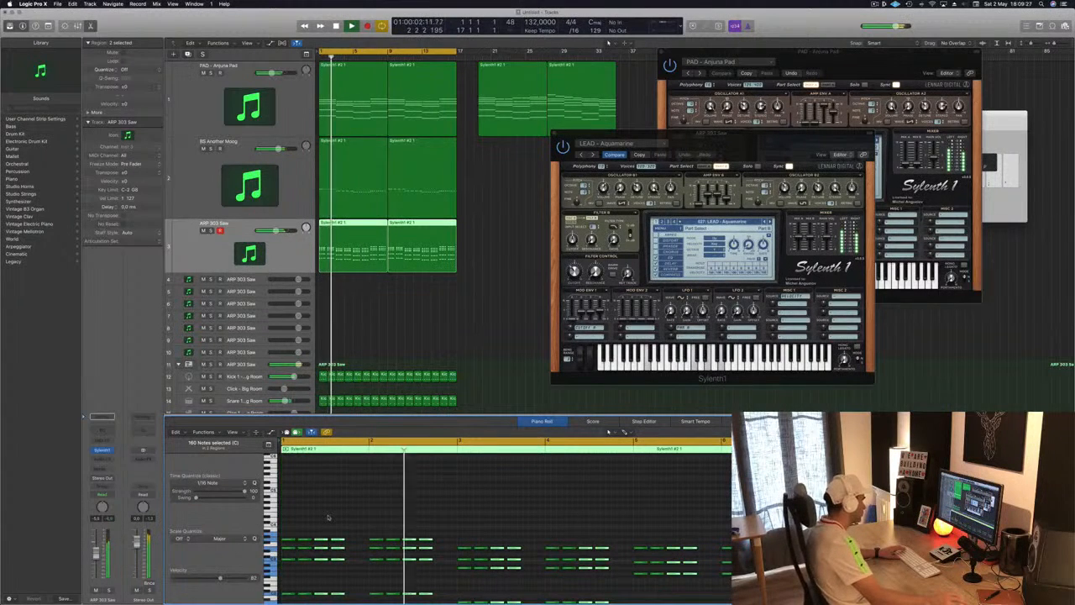
{"action": "left_click", "coordinate": [436, 344]}
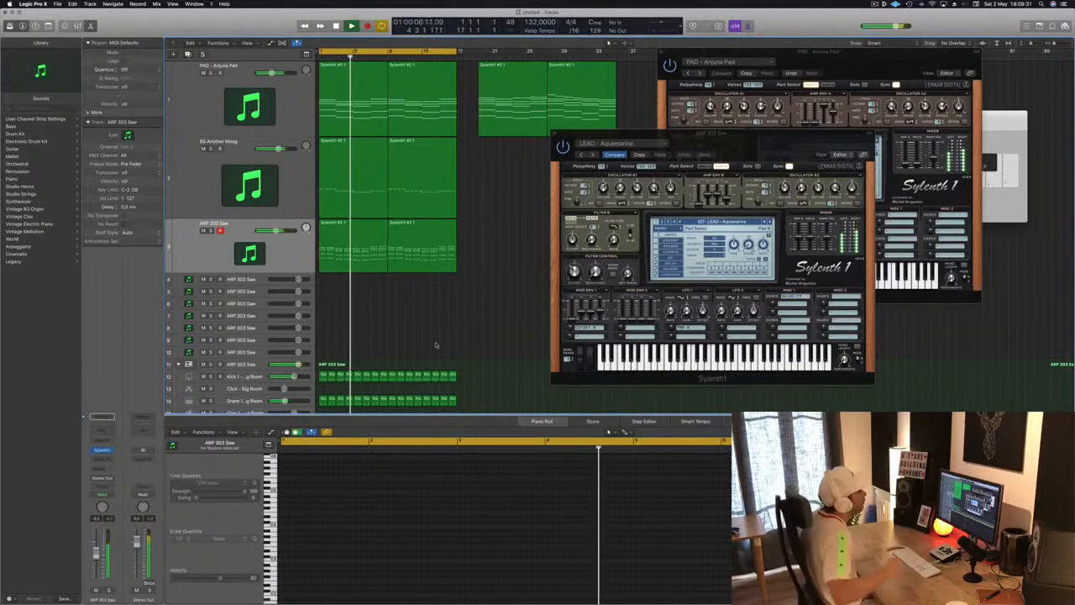
{"action": "left_click", "coordinate": [369, 252]}
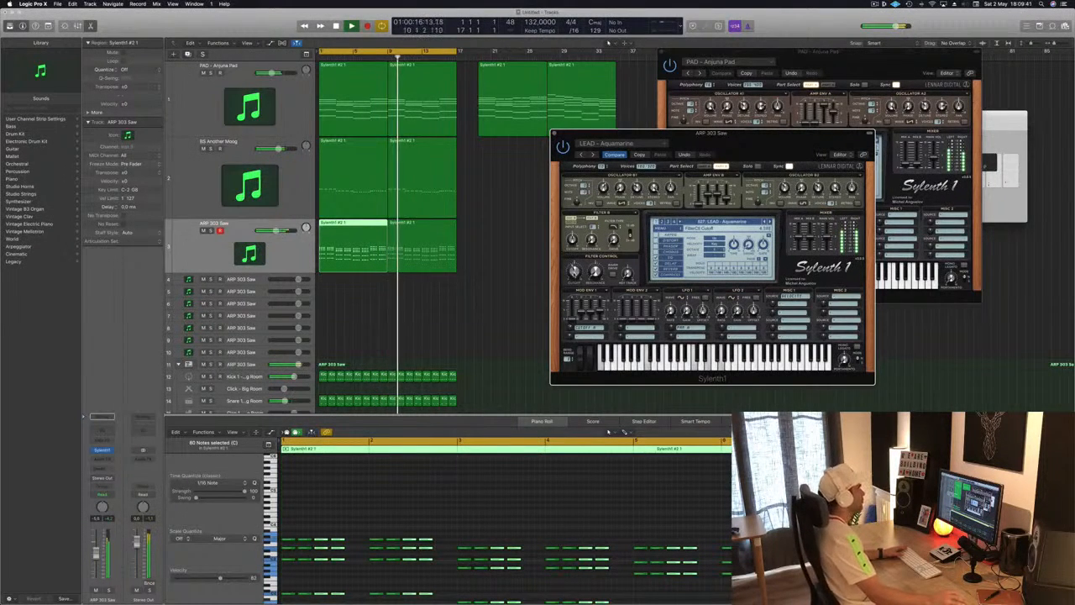
Close the stab Sylenth1 window, duplicate the Anjuna Pad track and copy its two opening regions onto the new track
{"action": "left_click_drag", "start_coordinate": [758, 135], "coordinate": [829, 120]}
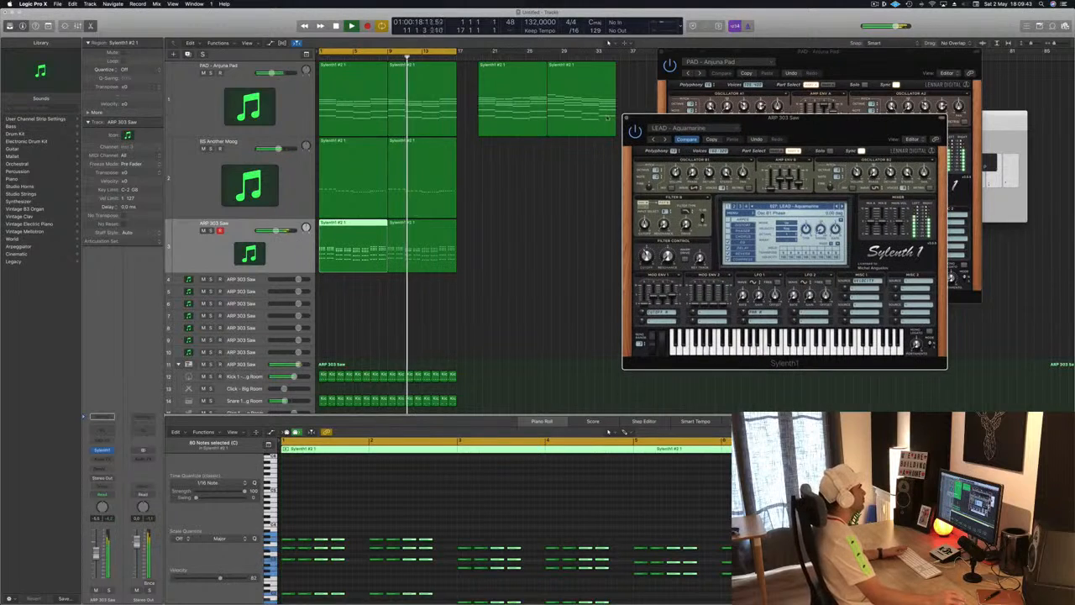
{"action": "left_click", "coordinate": [626, 119]}
{"action": "left_click", "coordinate": [193, 91]}
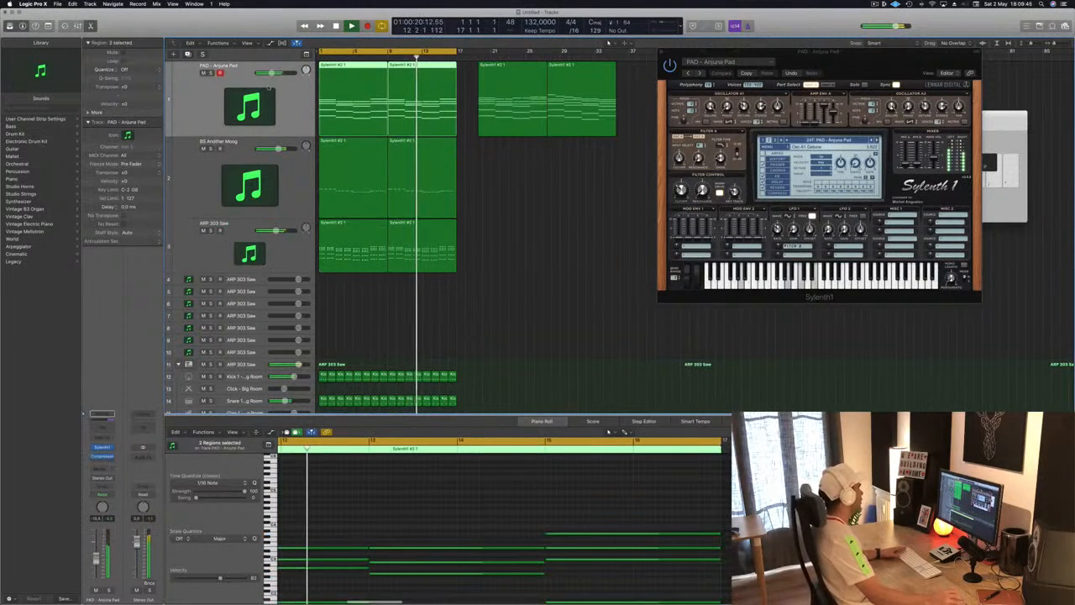
{"action": "key", "text": "super+d"}
{"action": "left_click", "coordinate": [304, 86]}
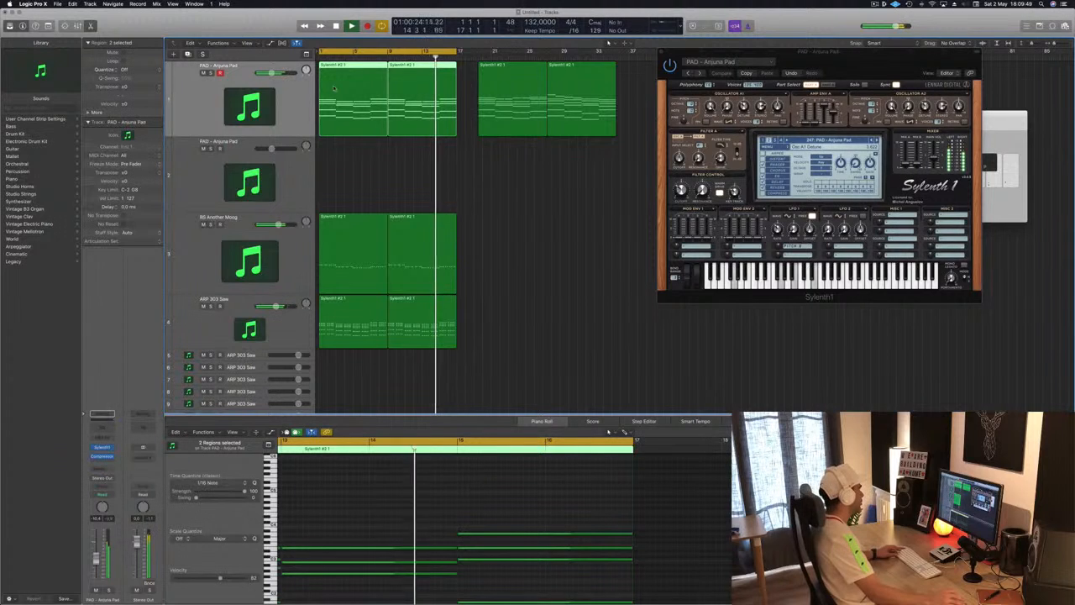
{"action": "left_click_drag", "start_coordinate": [335, 89], "coordinate": [331, 180]}
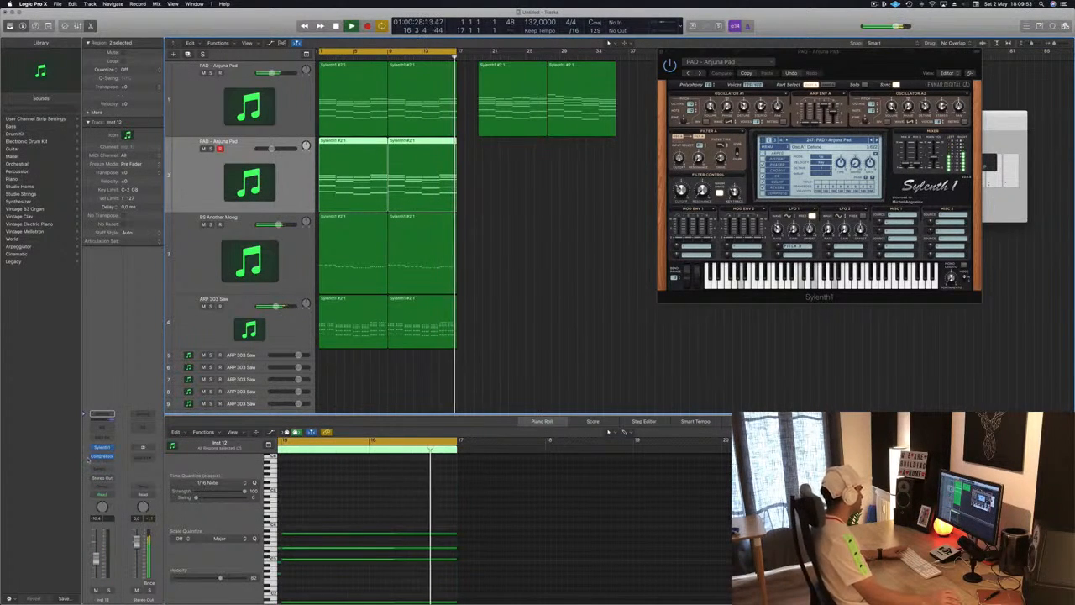
Insert the Arpeggiator on the duplicated pad track, open that track's Sylenth1 and move both plug-in windows beside the regions
{"action": "left_click", "coordinate": [102, 437]}
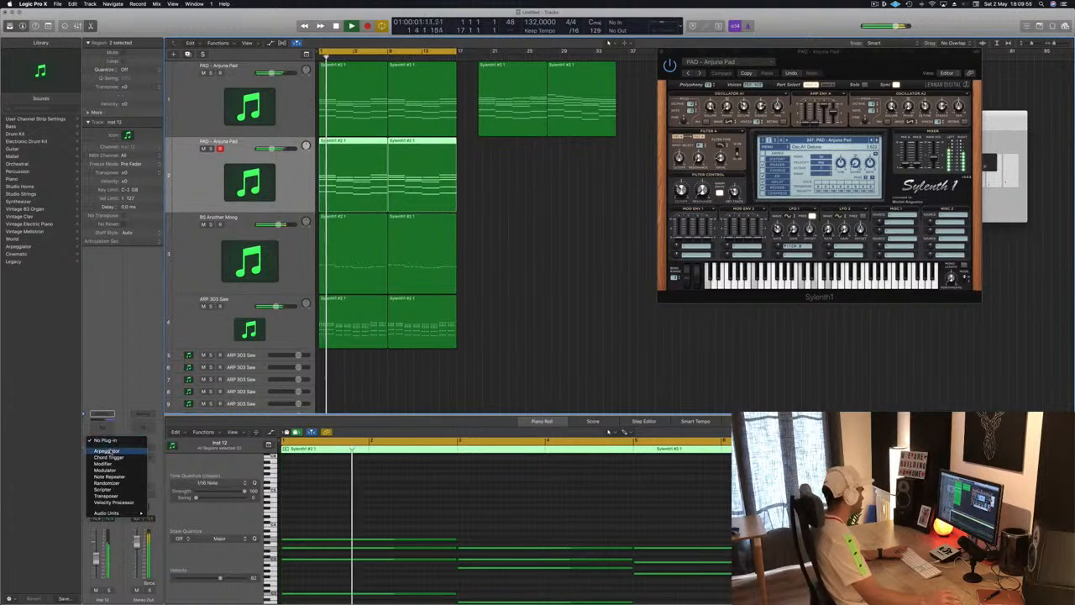
{"action": "left_click", "coordinate": [107, 451]}
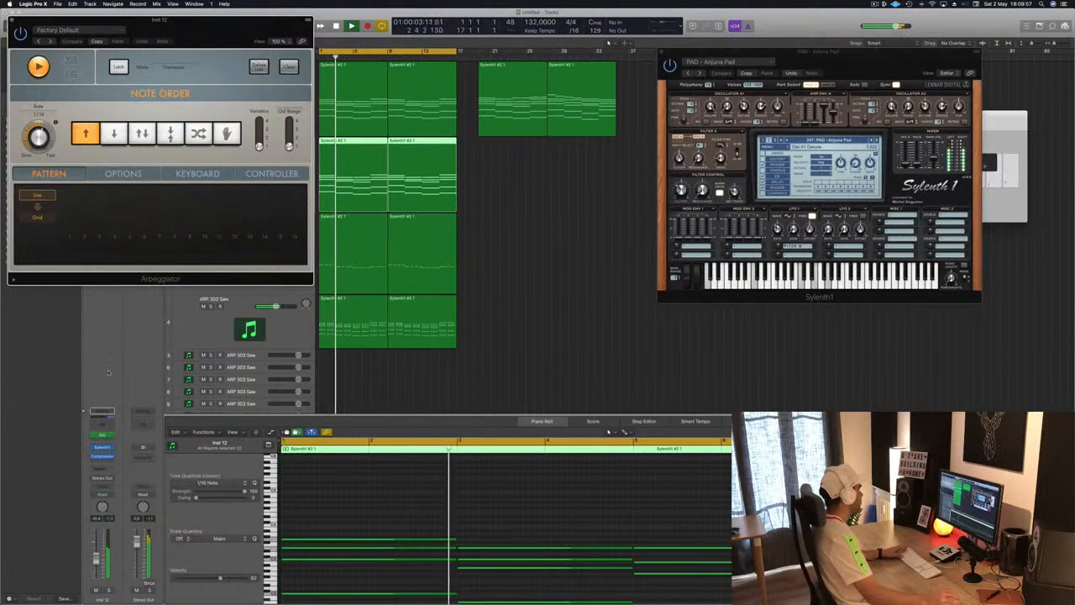
{"action": "left_click_drag", "start_coordinate": [206, 28], "coordinate": [1050, 130]}
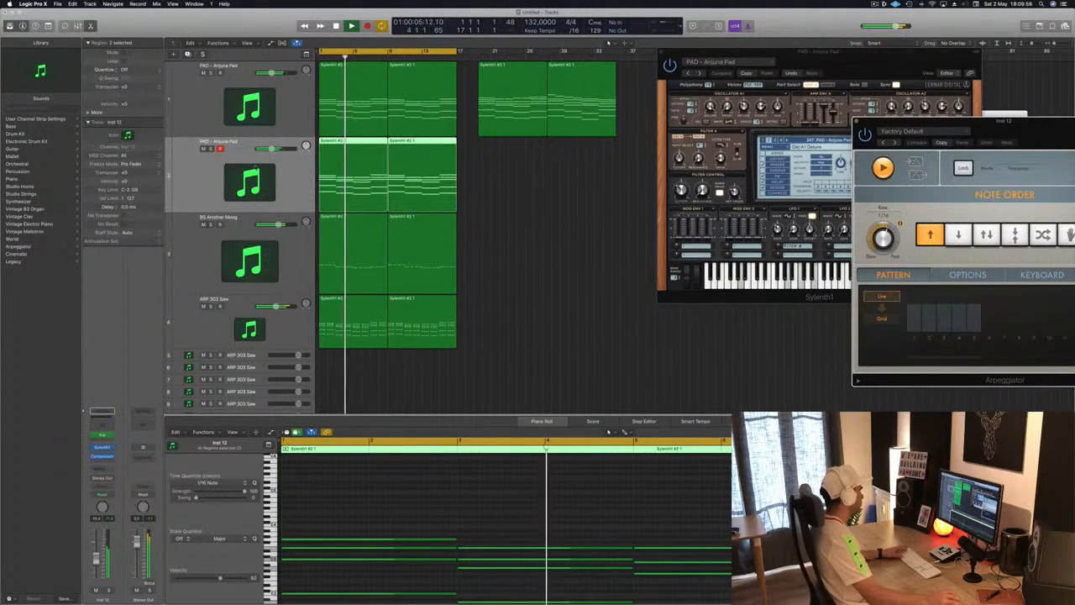
{"action": "left_click", "coordinate": [105, 448]}
{"action": "left_click_drag", "start_coordinate": [254, 36], "coordinate": [727, 101]}
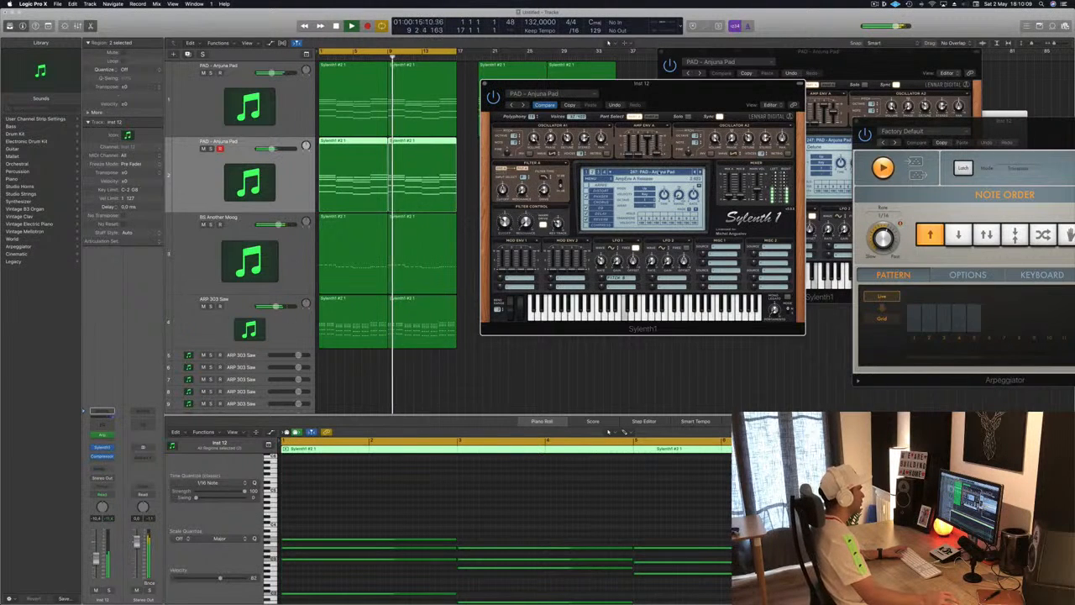
Raise the duplicated pad track's volume to about -4.5 dB and move its Sylenth1 window clear of the pad regions
{"action": "left_click_drag", "start_coordinate": [96, 557], "coordinate": [96, 536]}
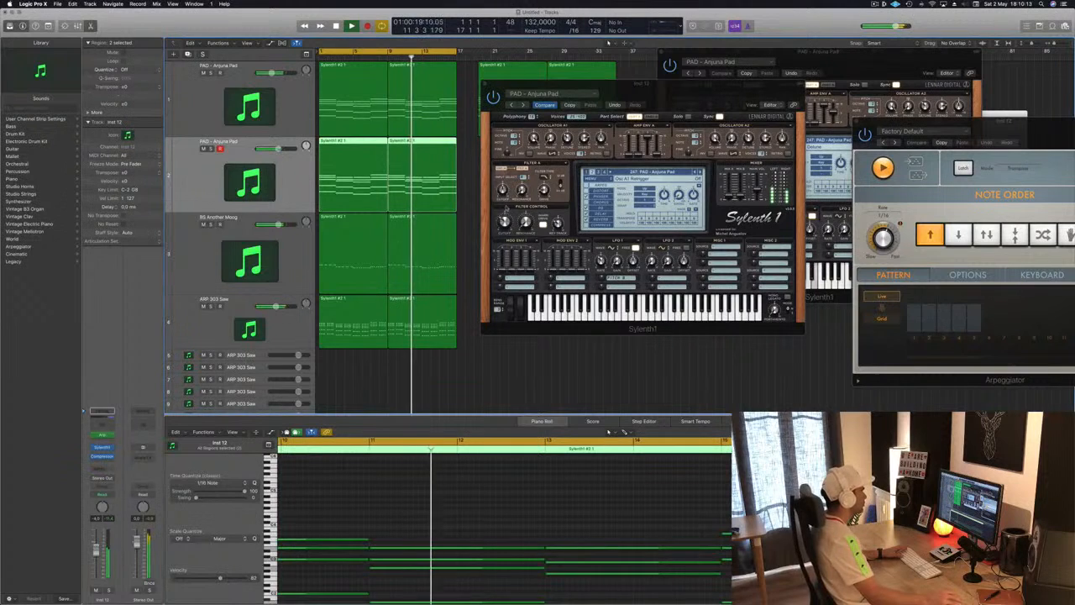
{"action": "left_click", "coordinate": [642, 142]}
{"action": "left_click_drag", "start_coordinate": [663, 99], "coordinate": [674, 150]}
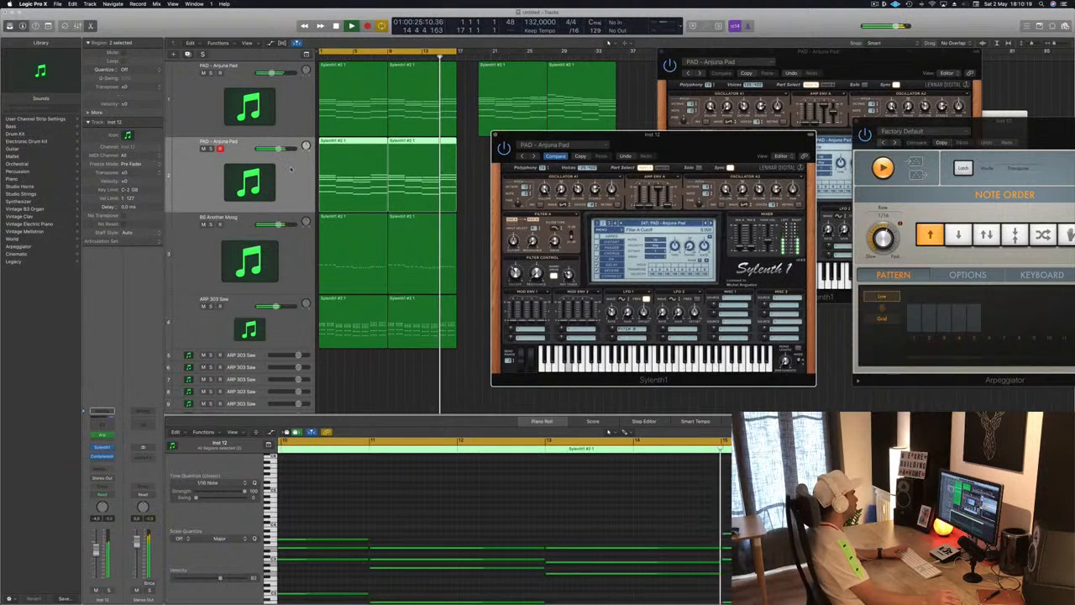
Stop playback and delete the lowest chord notes in the duplicated pad part
{"action": "left_click", "coordinate": [366, 146]}
{"action": "key", "text": "space"}
{"action": "left_click", "coordinate": [449, 152]}
{"action": "left_click", "coordinate": [370, 149]}
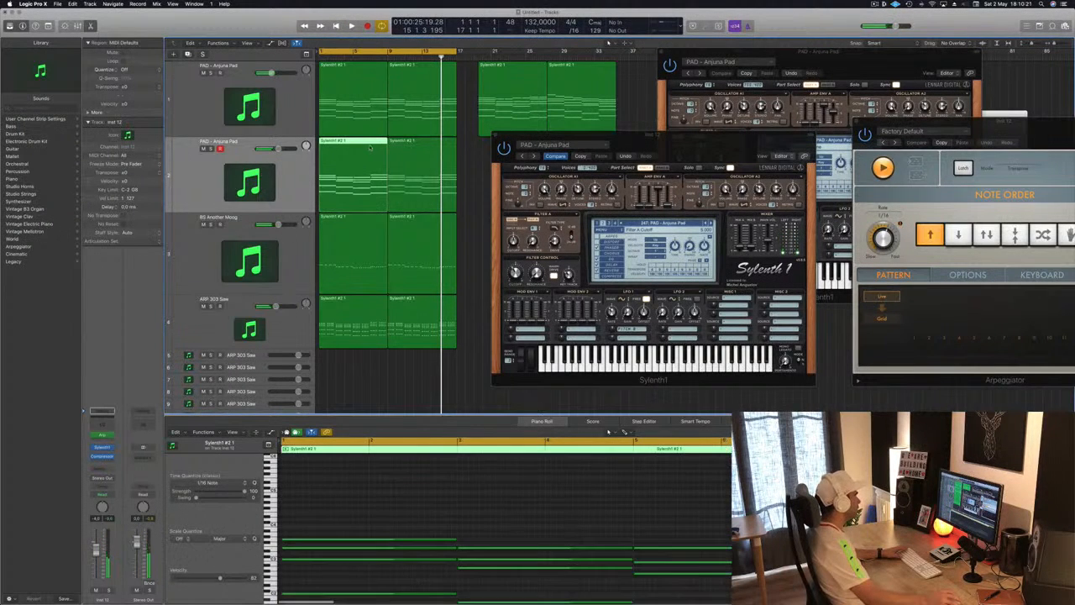
{"action": "scroll", "coordinate": [348, 477], "scroll_direction": "down", "scroll_amount": 5}
{"action": "left_click", "coordinate": [364, 514]}
{"action": "left_click_drag", "start_coordinate": [374, 579], "coordinate": [781, 513]}
{"action": "key", "text": "Delete"}
{"action": "key", "text": "Right"}
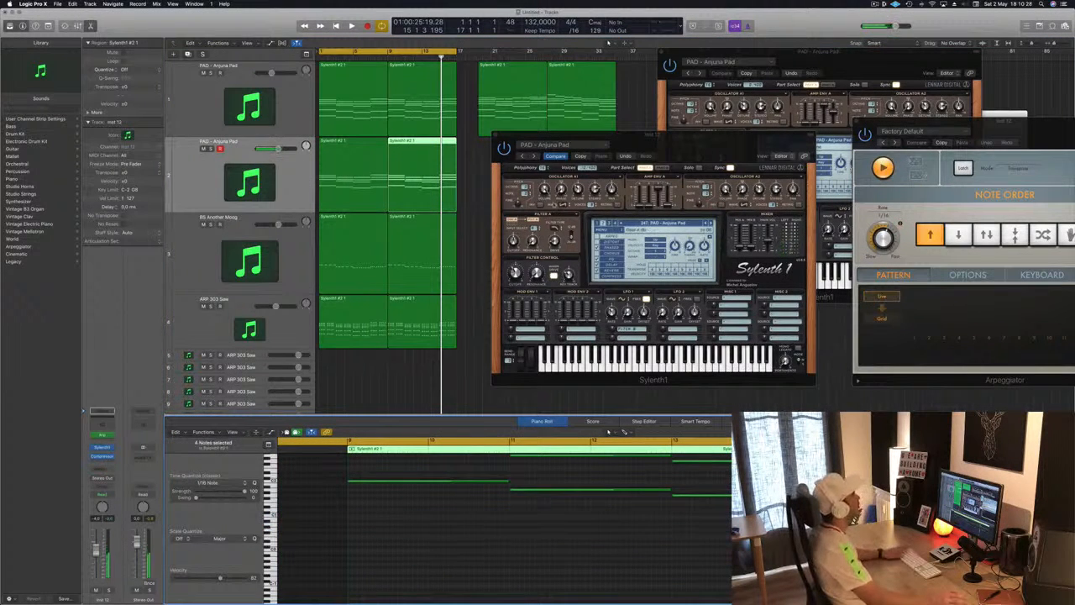
Replay the loop, select both duplicated pad regions and close the Arpeggiator window
{"action": "key", "text": "space"}
{"action": "mouse_move", "coordinate": [651, 146]}
{"action": "left_mouse_down"}
{"action": "mouse_move", "coordinate": [730, 145]}
{"action": "mouse_move", "coordinate": [656, 151]}
{"action": "left_mouse_up"}
{"action": "left_click", "coordinate": [361, 171], "text": "shift"}
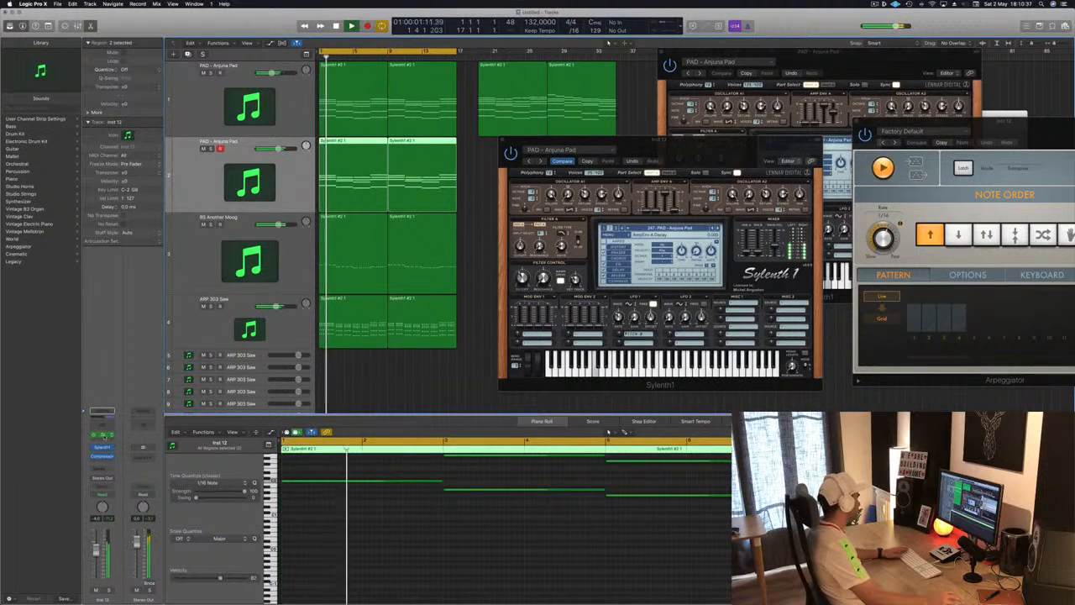
{"action": "left_click", "coordinate": [104, 436]}
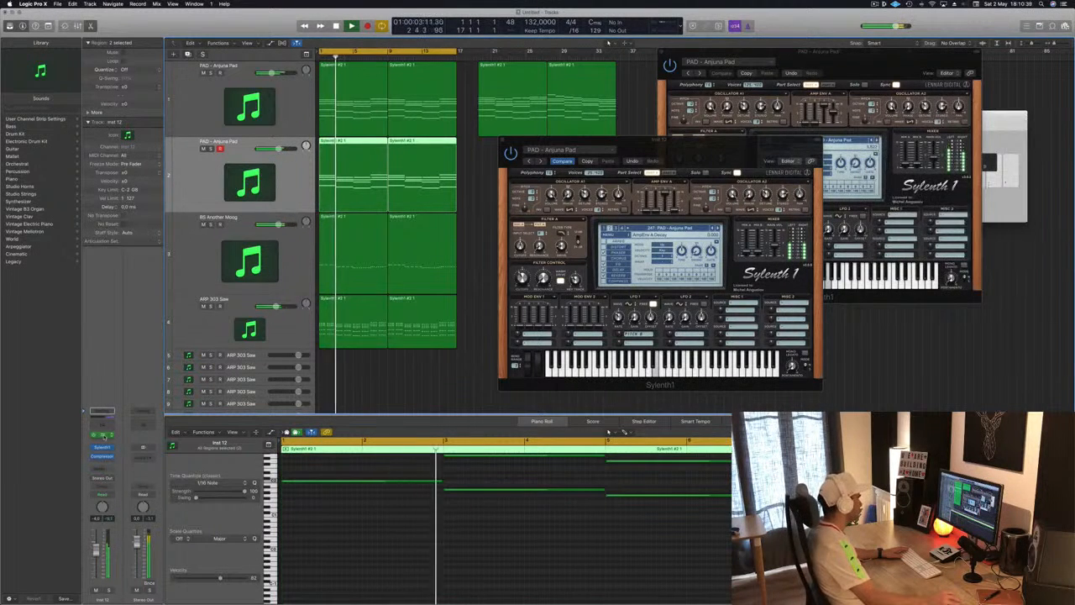
Open the duplicated pad track's Arpeggiator, arrange it beside that track's Sylenth1 window and stop playback
{"action": "left_click", "coordinate": [103, 435]}
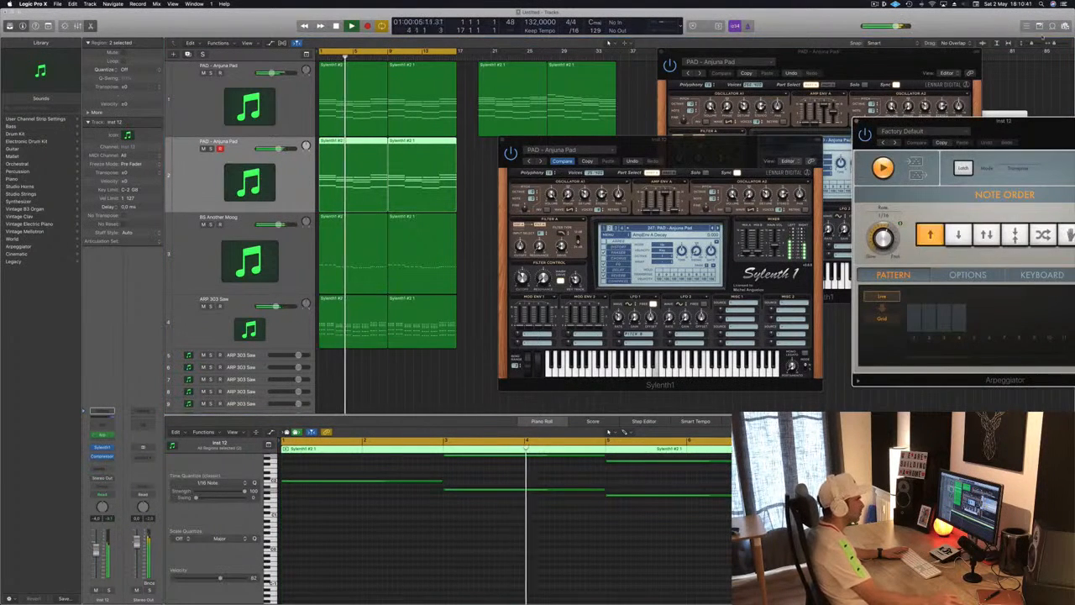
{"action": "left_click_drag", "start_coordinate": [1035, 123], "coordinate": [923, 200]}
{"action": "key", "text": "Return"}
{"action": "left_click_drag", "start_coordinate": [695, 141], "coordinate": [636, 142]}
{"action": "key", "text": "space"}
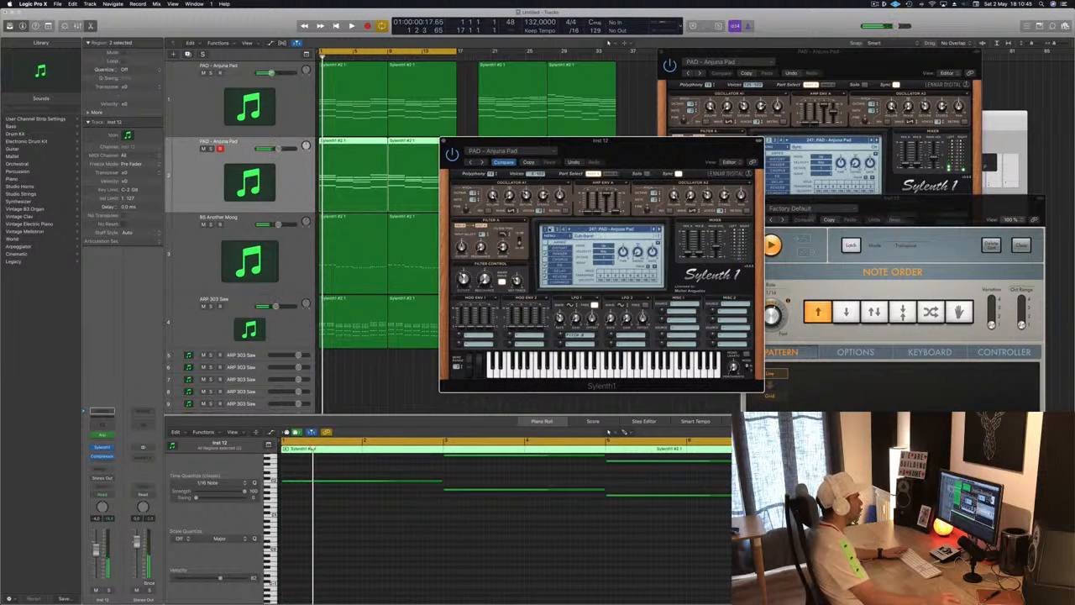
Load the Sylenth1 preset LEAD - 80's Cop on the duplicated pad track, lower its volume to about -11.8 dB and play the loop
{"action": "left_click", "coordinate": [584, 229]}
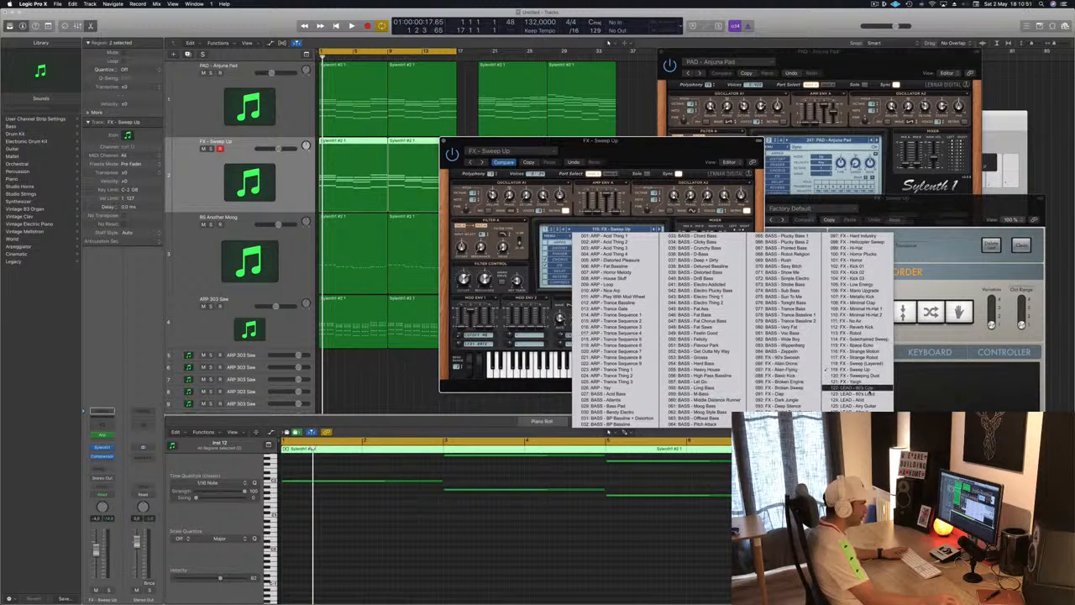
{"action": "left_click", "coordinate": [866, 389]}
{"action": "left_click_drag", "start_coordinate": [95, 556], "coordinate": [94, 568]}
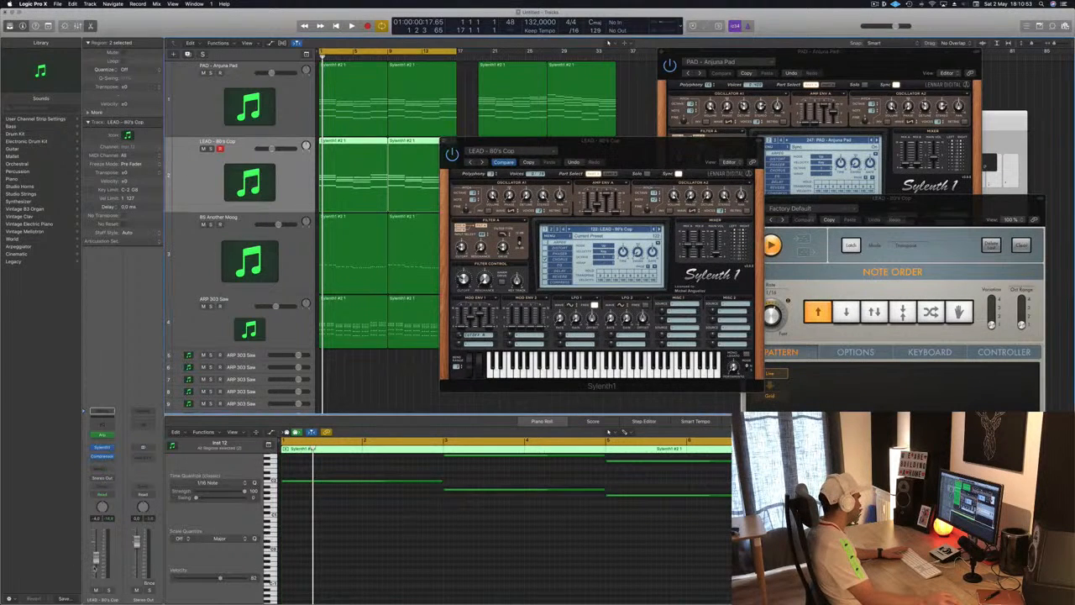
{"action": "key", "text": "space"}
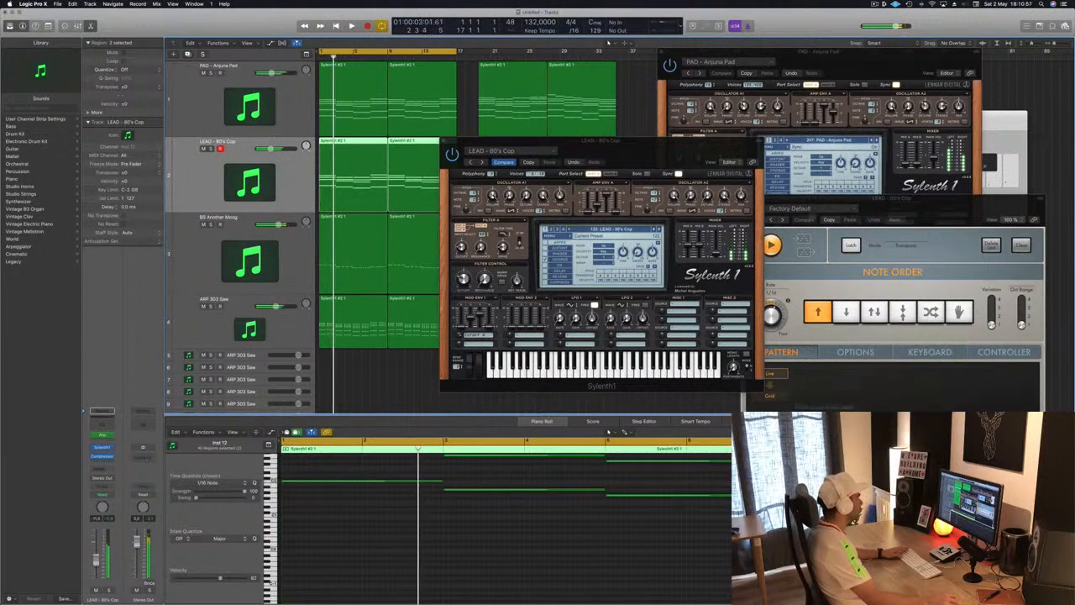
Select all notes of the duplicated pad part and transpose them up one octave
{"action": "left_click", "coordinate": [384, 542]}
{"action": "scroll", "coordinate": [384, 545], "scroll_direction": "up", "scroll_amount": 4}
{"action": "scroll", "coordinate": [385, 544], "scroll_direction": "left", "scroll_amount": 3}
{"action": "scroll", "coordinate": [385, 544], "scroll_direction": "up", "scroll_amount": 1}
{"action": "key", "text": "super+a"}
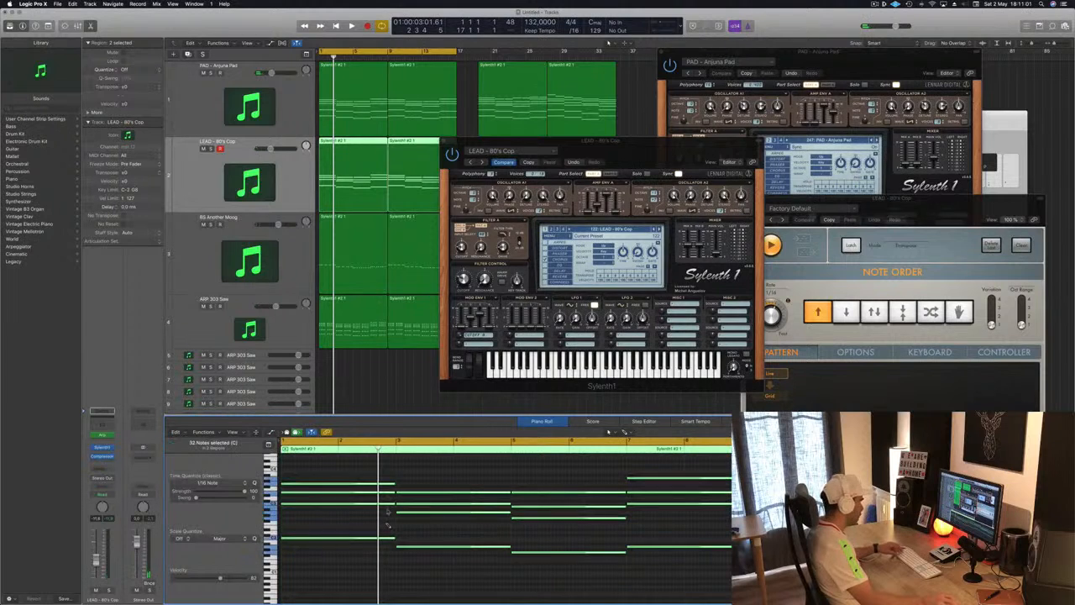
{"action": "key", "text": "alt+shift+Up"}
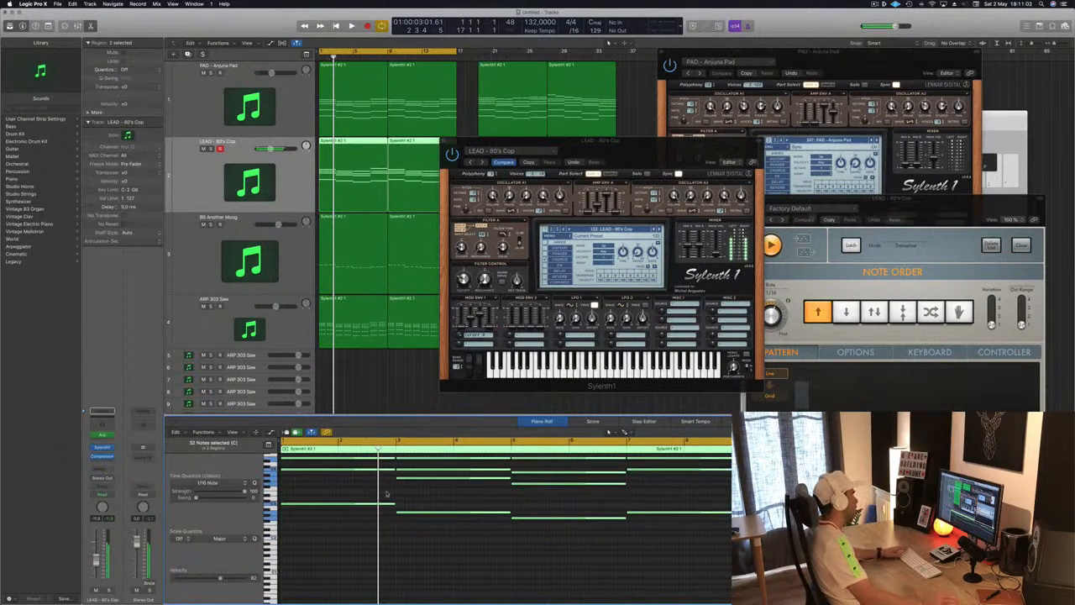
Switch the arpeggiated track to the preset LEAD - 80's Lead and lower its volume to about -16.4 dB during playback
{"action": "left_click_drag", "start_coordinate": [546, 141], "coordinate": [654, 140]}
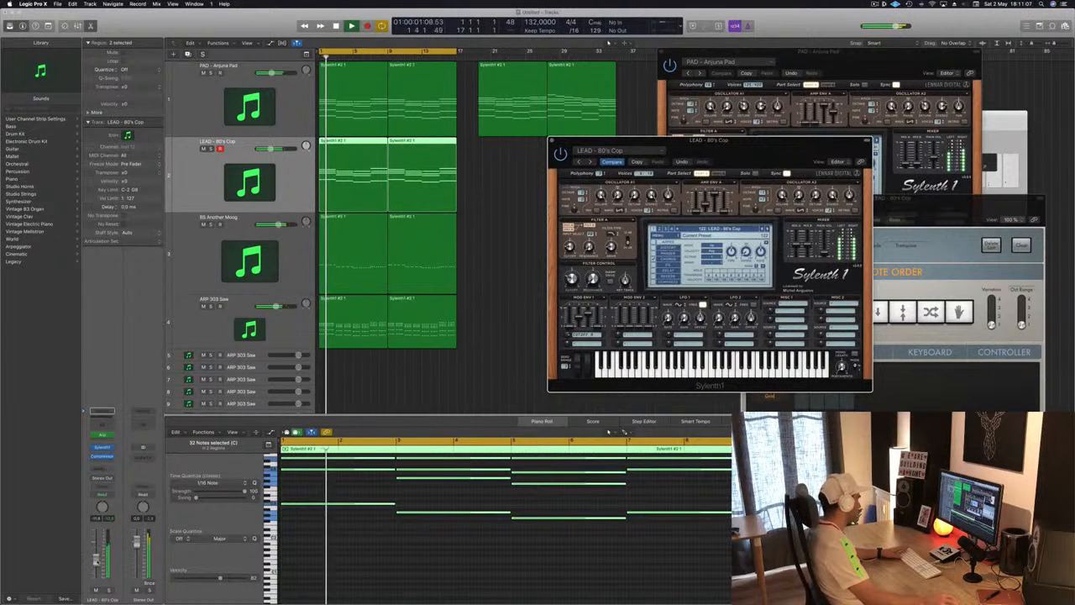
{"action": "left_click_drag", "start_coordinate": [96, 561], "coordinate": [96, 567]}
{"action": "left_click", "coordinate": [358, 552]}
{"action": "key", "text": "super+a"}
{"action": "left_click_drag", "start_coordinate": [739, 141], "coordinate": [646, 164]}
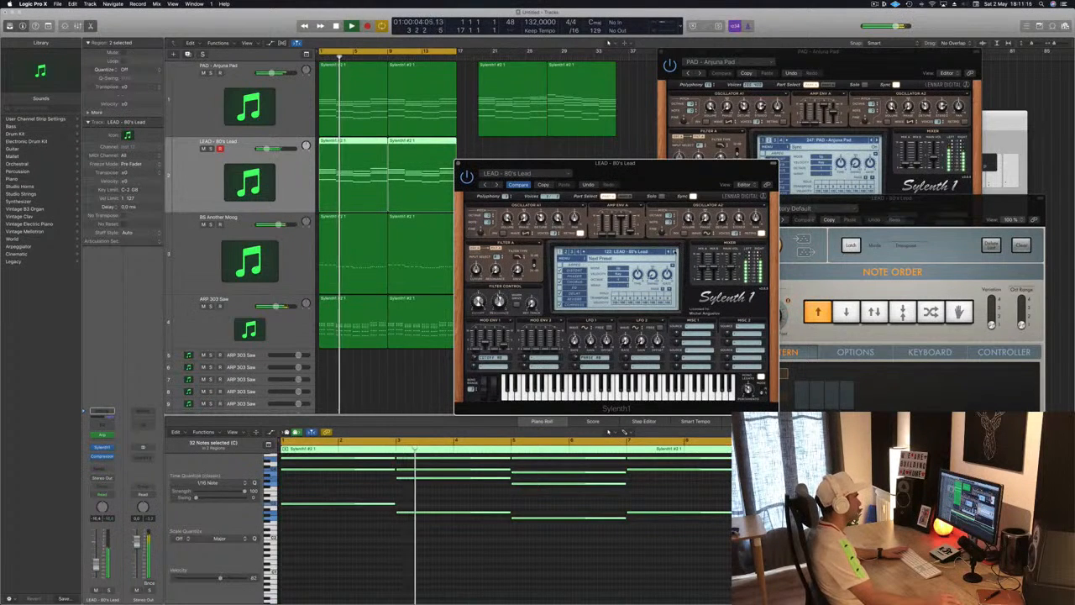
Advance the arpeggiated track's preset to LEAD - Airy Guitar and lower the track's volume to about -20 dB
{"action": "left_click_drag", "start_coordinate": [670, 163], "coordinate": [816, 147]}
{"action": "key", "text": "Return"}
{"action": "left_click", "coordinate": [821, 237]}
{"action": "left_click", "coordinate": [820, 237]}
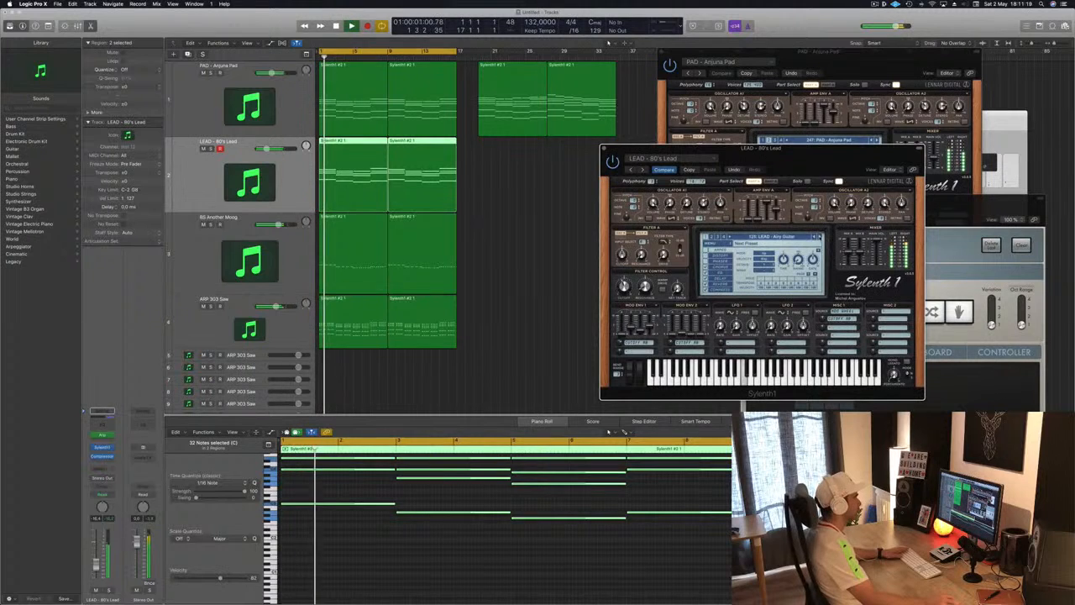
{"action": "left_click_drag", "start_coordinate": [811, 168], "coordinate": [784, 178]}
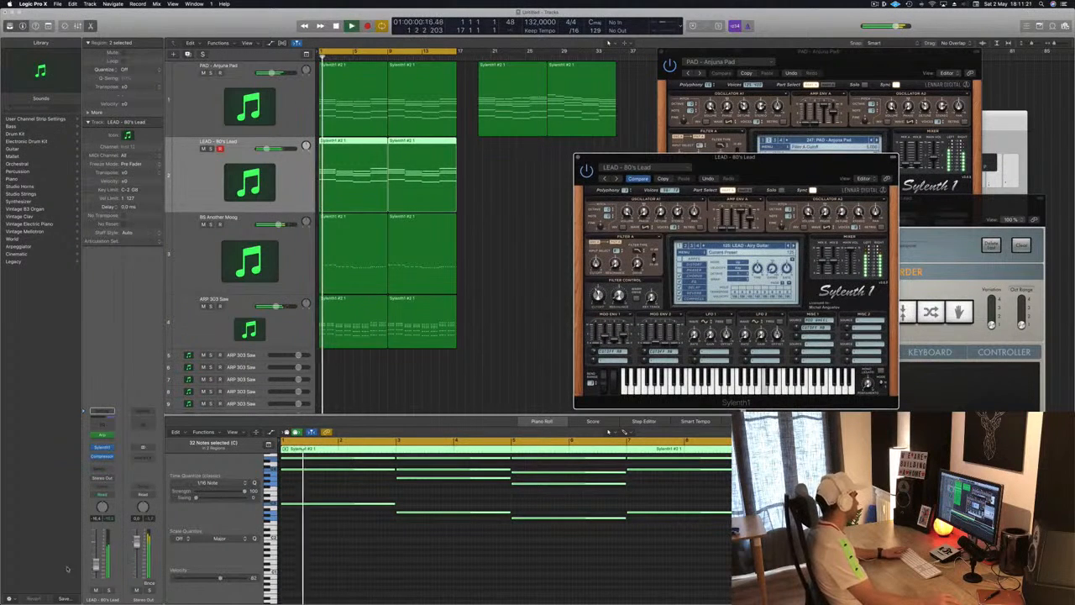
{"action": "left_click_drag", "start_coordinate": [96, 569], "coordinate": [98, 573]}
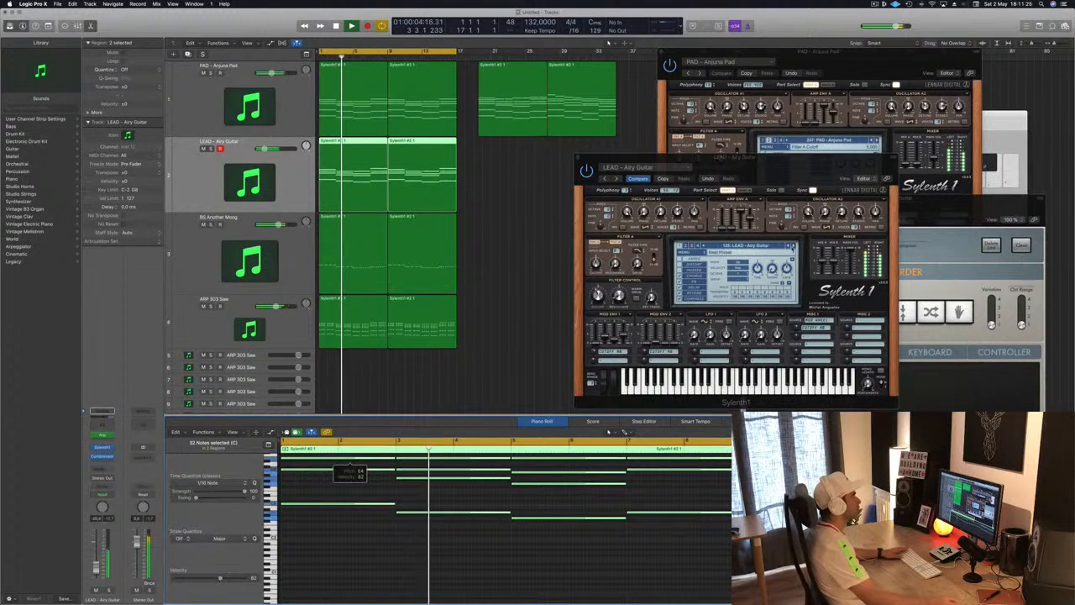
Audition the following lead presets through Altra 1, Basic Super Saw and Brass, settle on LEAD - Brazil 1 and adjust its filter cutoff
{"action": "left_click", "coordinate": [793, 247]}
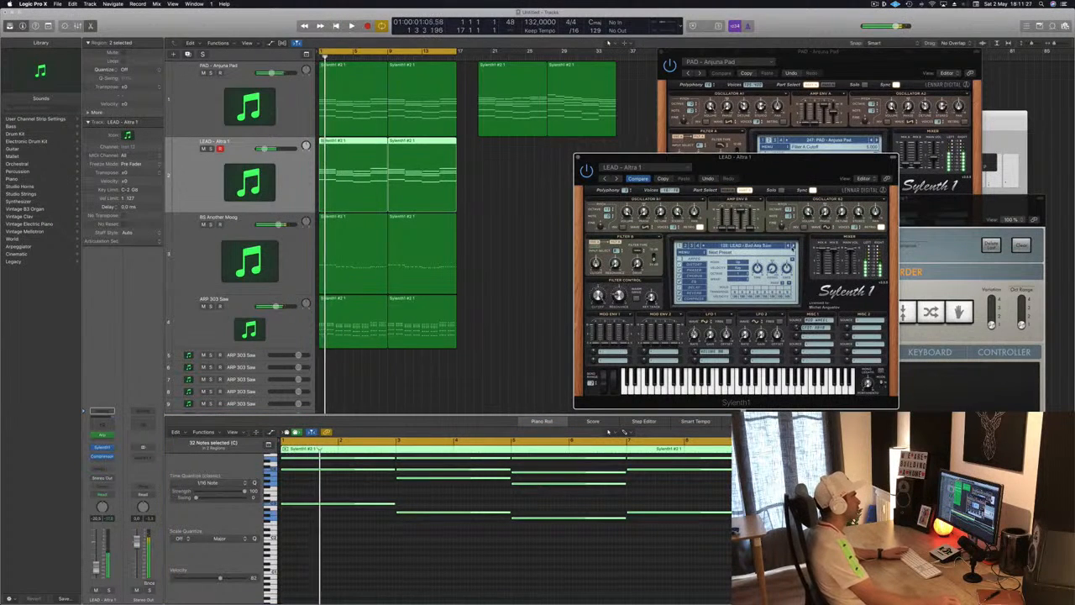
{"action": "left_click", "coordinate": [792, 246]}
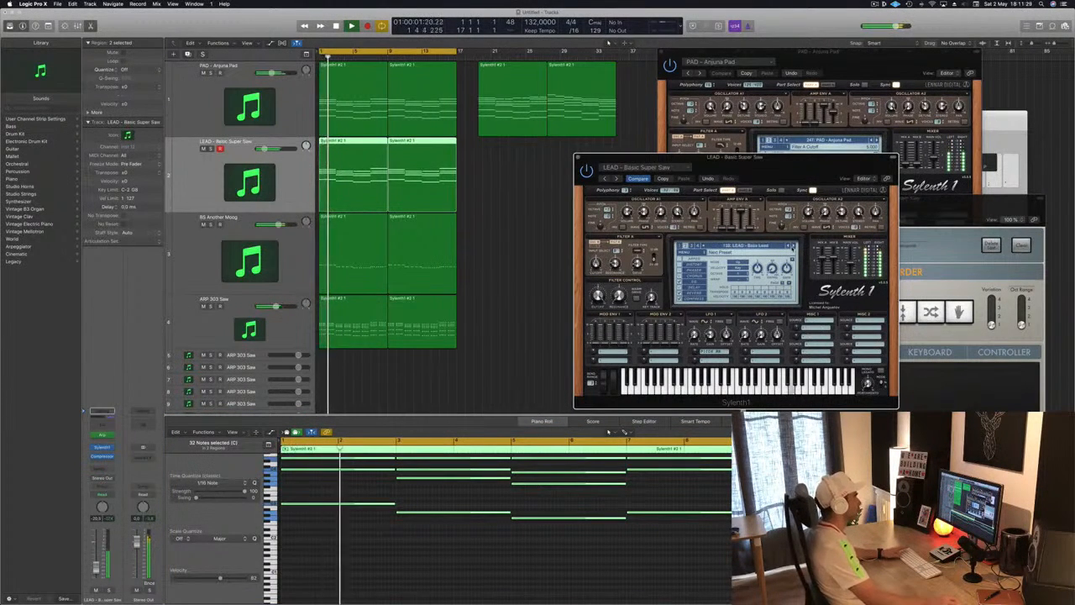
{"action": "left_click", "coordinate": [792, 246]}
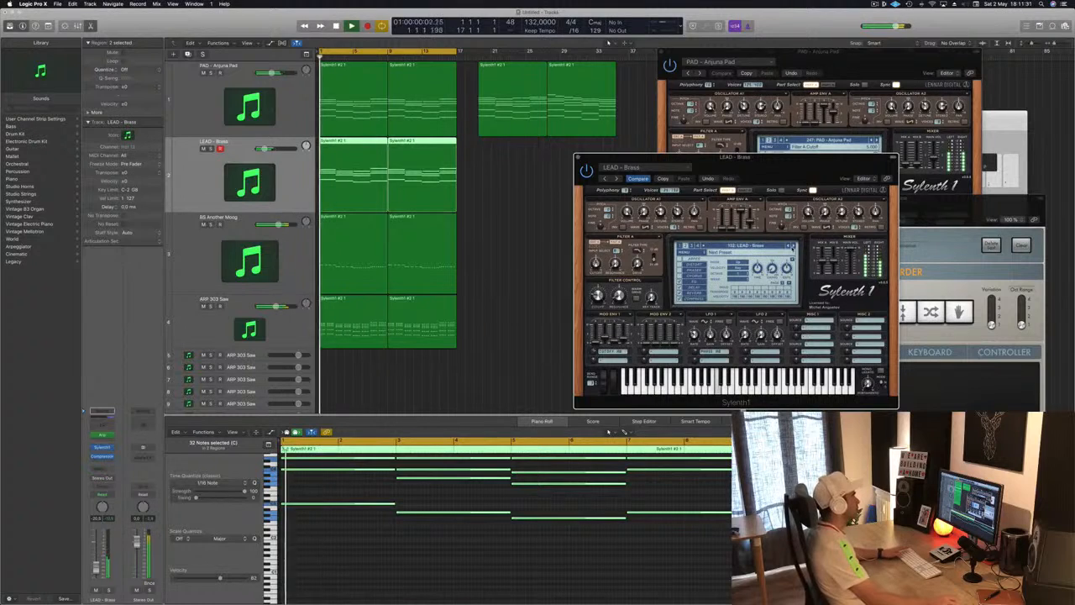
{"action": "left_click_drag", "start_coordinate": [97, 567], "coordinate": [97, 555]}
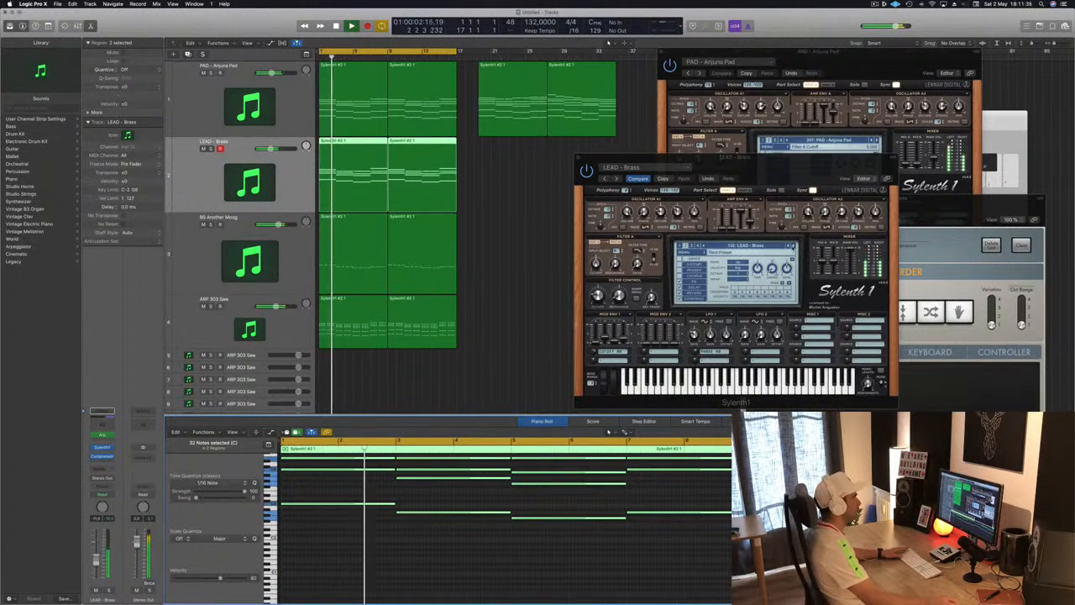
{"action": "left_click", "coordinate": [792, 246]}
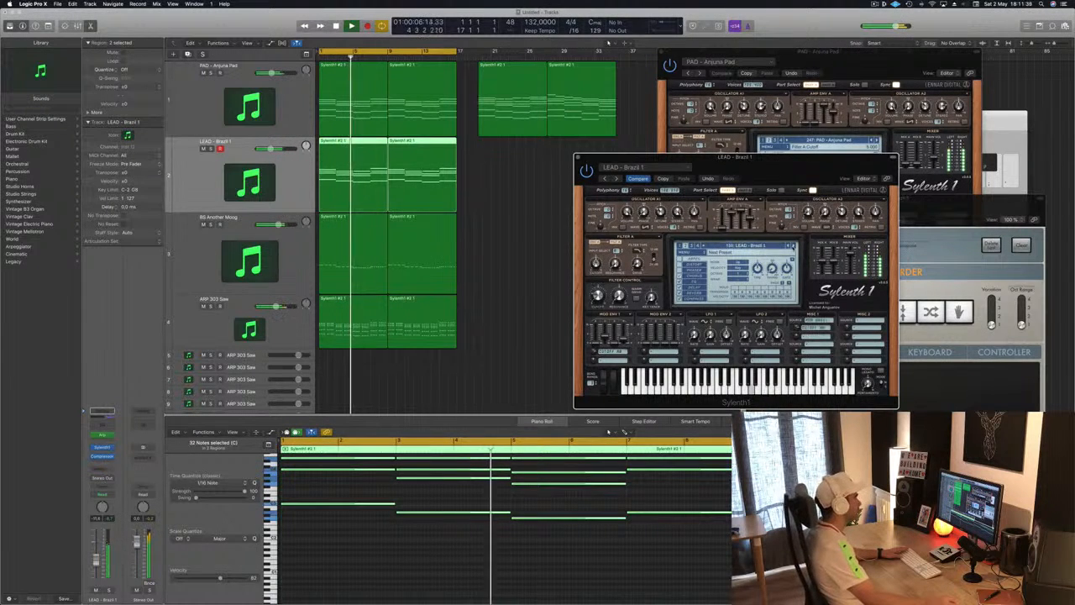
{"action": "left_click", "coordinate": [792, 246]}
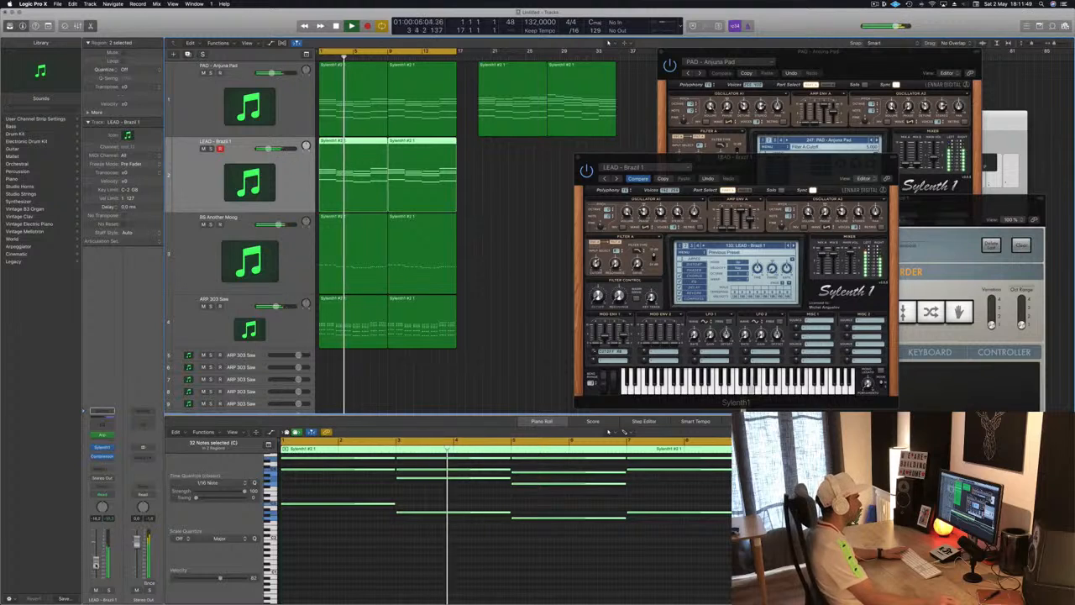
{"action": "left_click_drag", "start_coordinate": [807, 166], "coordinate": [748, 160]}
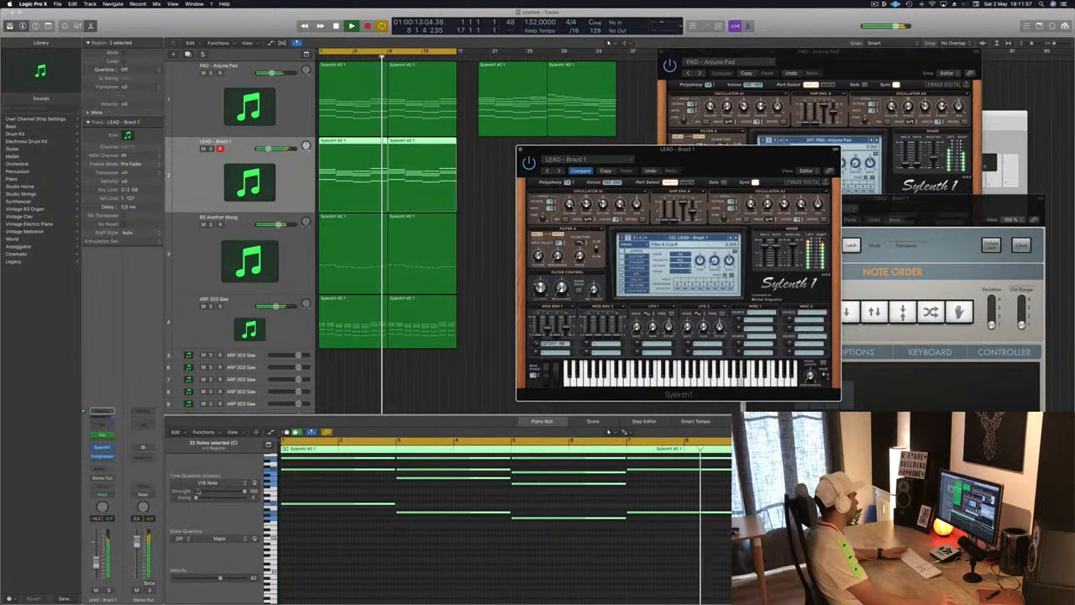
{"action": "left_click", "coordinate": [609, 432]}
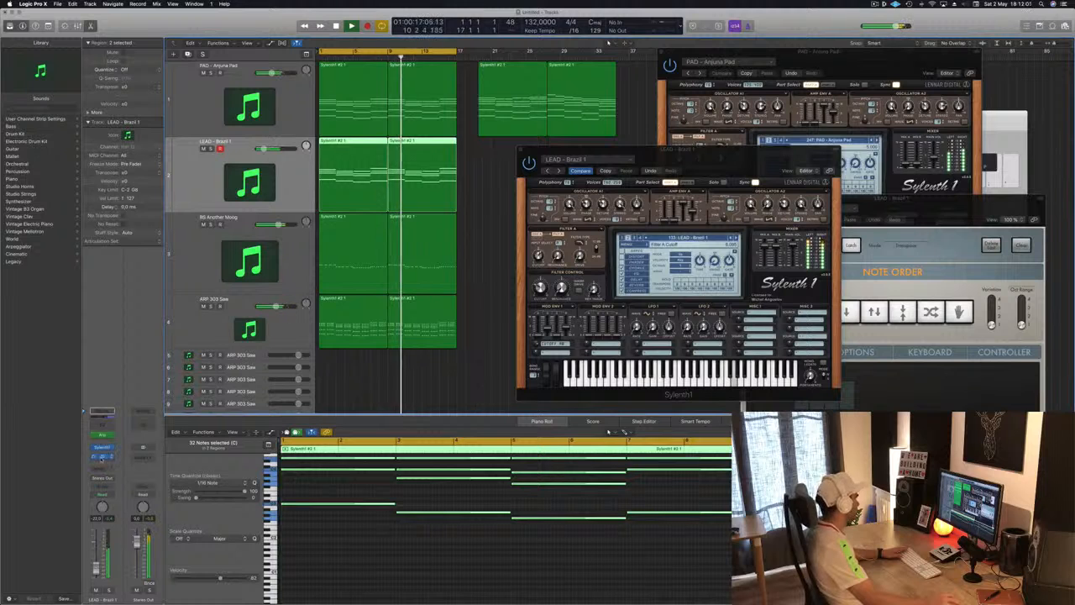
Open the Brazil 1 lead track's Compressor, move it clear of the regions and set the track's volume to about -17 dB
{"action": "left_click", "coordinate": [101, 455]}
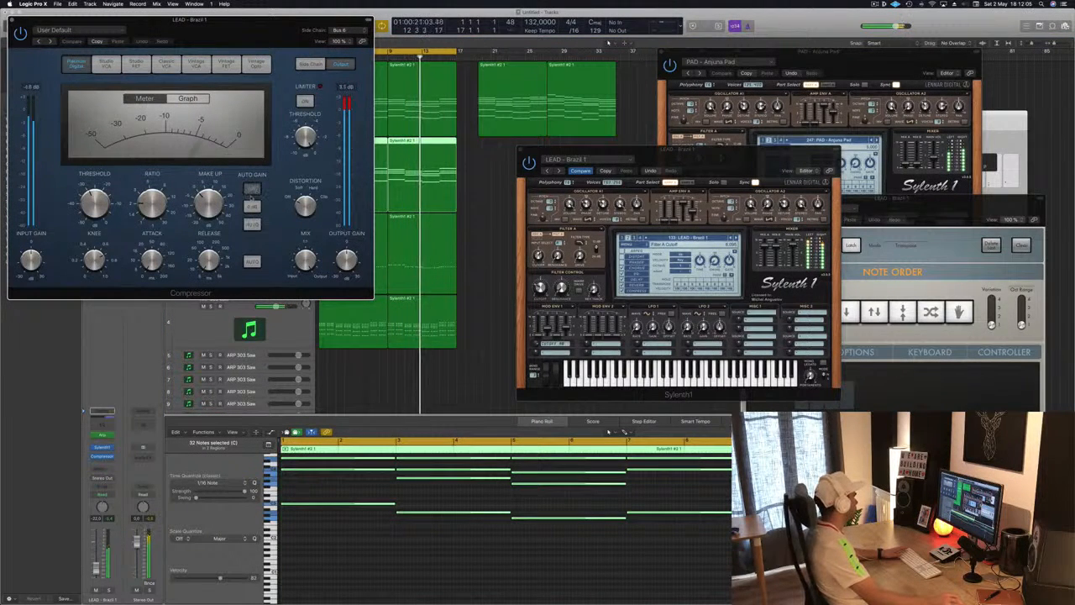
{"action": "left_click_drag", "start_coordinate": [190, 20], "coordinate": [972, 174]}
{"action": "key", "text": "Return"}
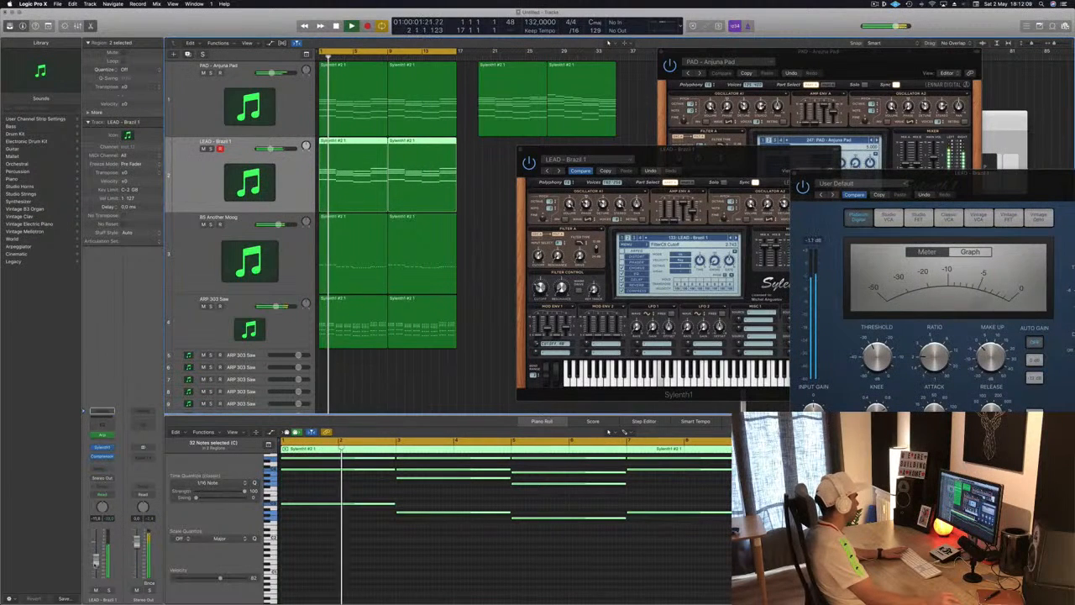
{"action": "left_click_drag", "start_coordinate": [97, 570], "coordinate": [97, 572]}
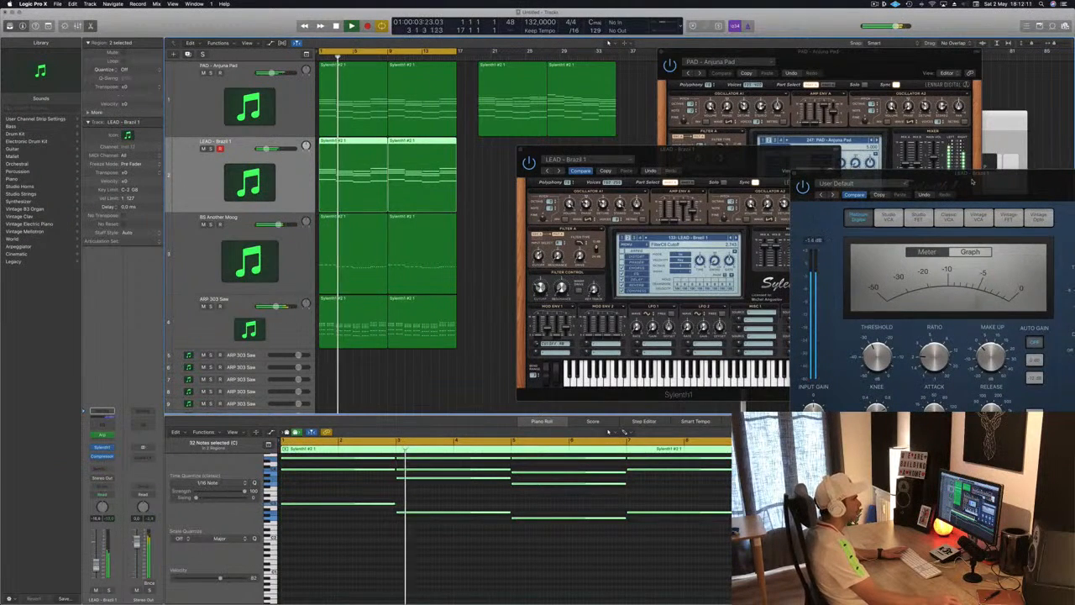
Adjust the ratio of the lead track's side-chained Compressor, check it from the loop start and close the Compressor
{"action": "left_click_drag", "start_coordinate": [959, 175], "coordinate": [723, 197]}
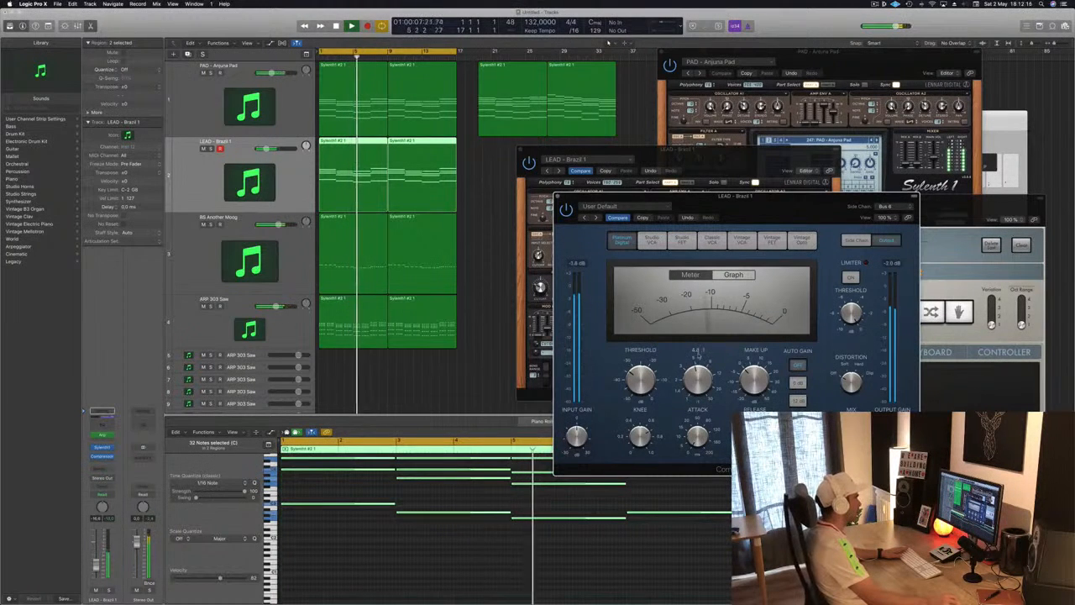
{"action": "key", "text": "Return"}
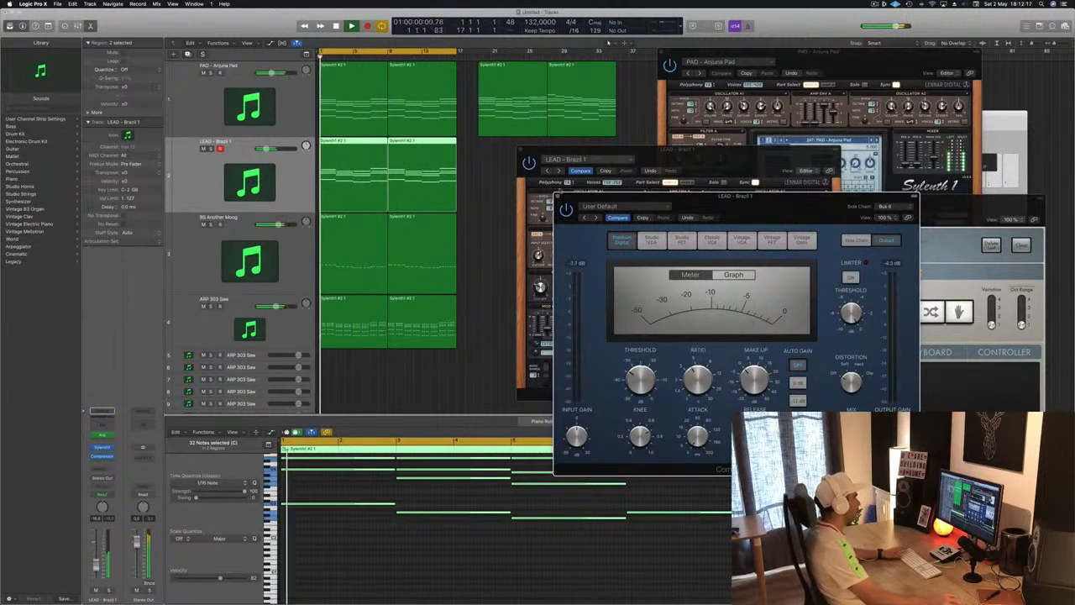
{"action": "left_click", "coordinate": [558, 195]}
Replay the loop from the start to judge the Brazil 1 lead, then close its Sylenth1 window
{"action": "left_click_drag", "start_coordinate": [579, 150], "coordinate": [651, 118]}
{"action": "key", "text": "Return"}
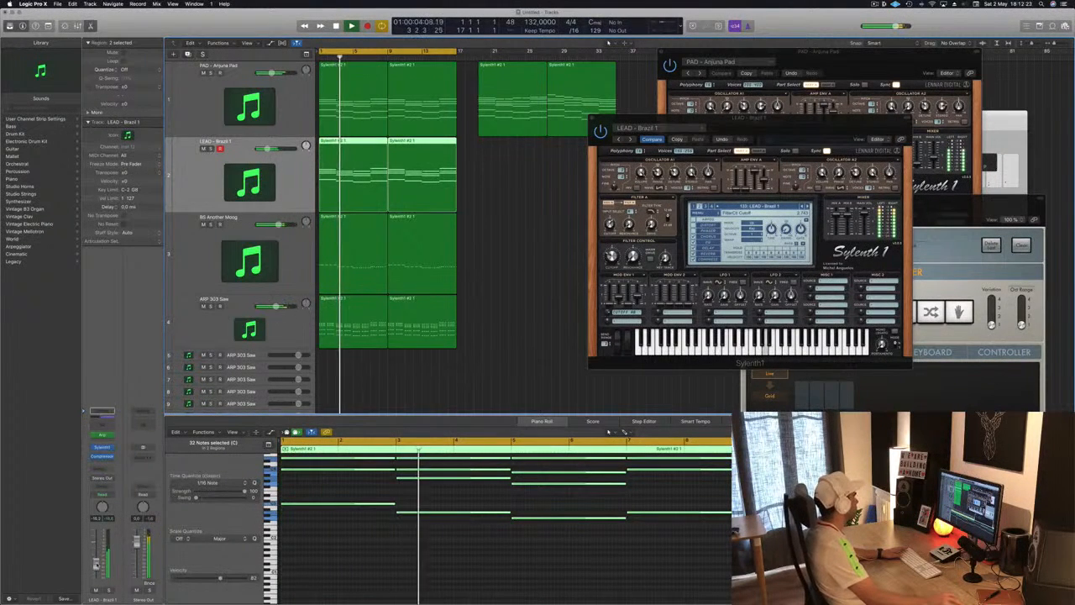
{"action": "left_click_drag", "start_coordinate": [689, 118], "coordinate": [631, 134]}
{"action": "key", "text": "Return"}
{"action": "left_click", "coordinate": [535, 132]}
{"action": "key", "text": "Return"}
Add a Channel EQ to the ARP 303 Saw chord stab track and apply a low cut just above 100 Hz
{"action": "left_click", "coordinate": [197, 326]}
{"action": "key", "text": "Return"}
{"action": "left_click", "coordinate": [105, 431]}
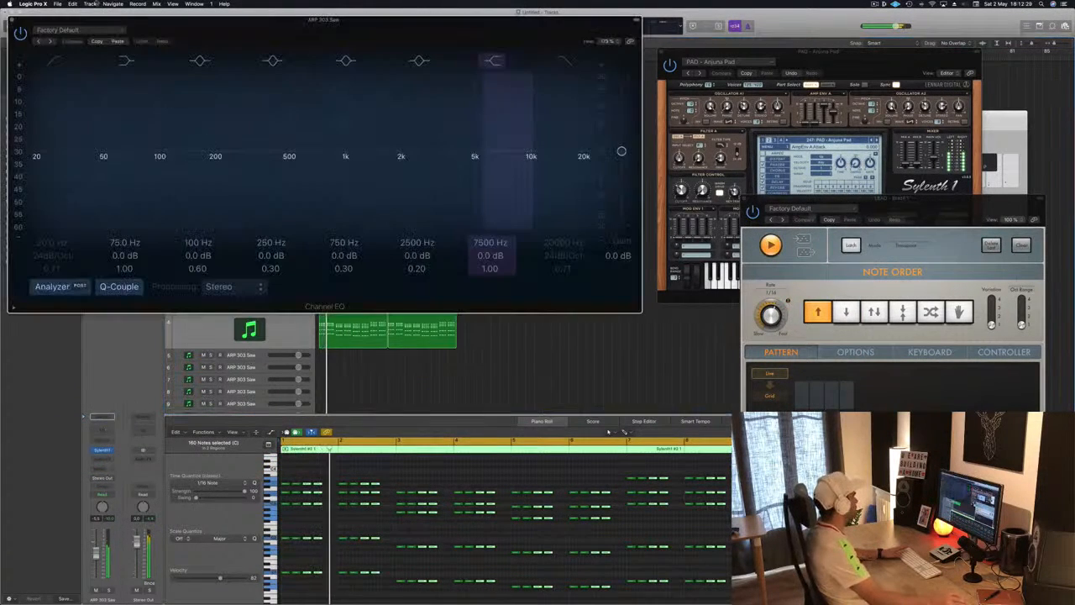
{"action": "left_click", "coordinate": [37, 158]}
{"action": "left_click_drag", "start_coordinate": [37, 158], "coordinate": [204, 156]}
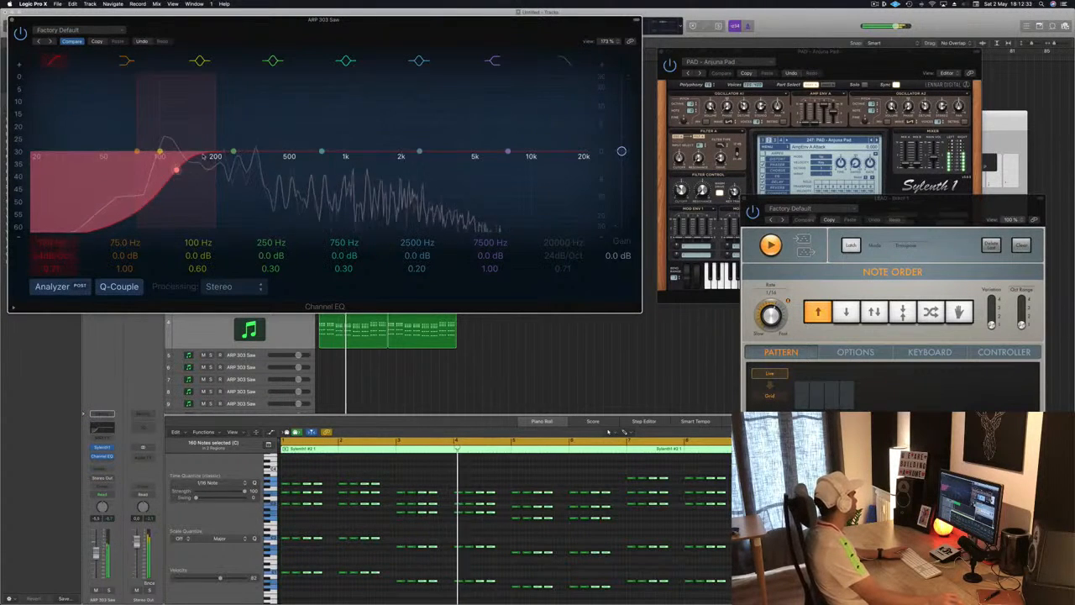
{"action": "left_click", "coordinate": [12, 19]}
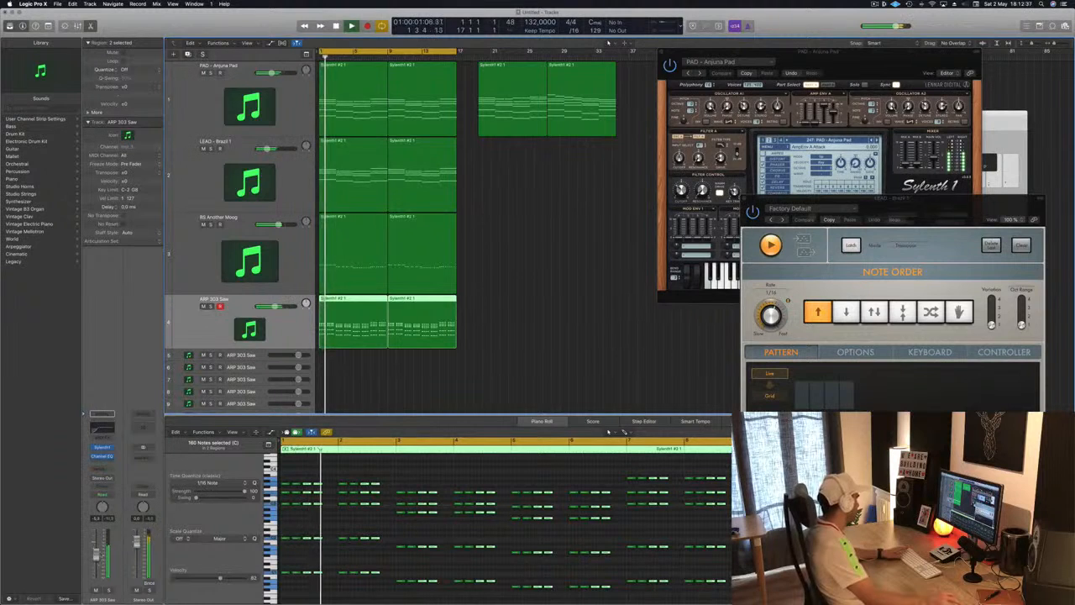
Open the chord stab track's Sylenth1, adjust the Aquamarine filter cutoff and fine-tune the track's volume during playback
{"action": "left_click", "coordinate": [100, 451]}
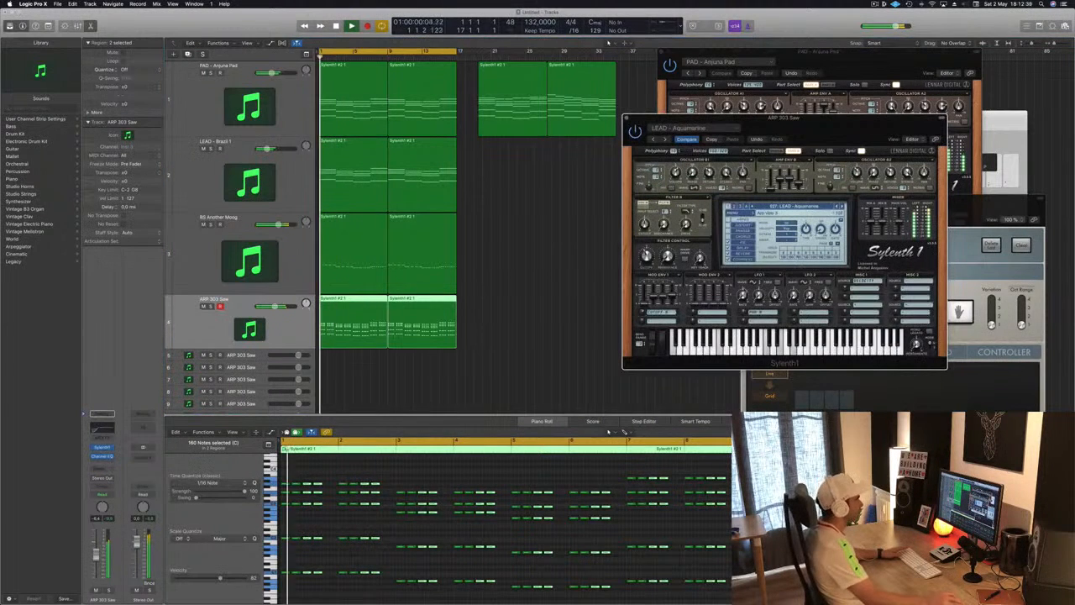
{"action": "key", "text": "space"}
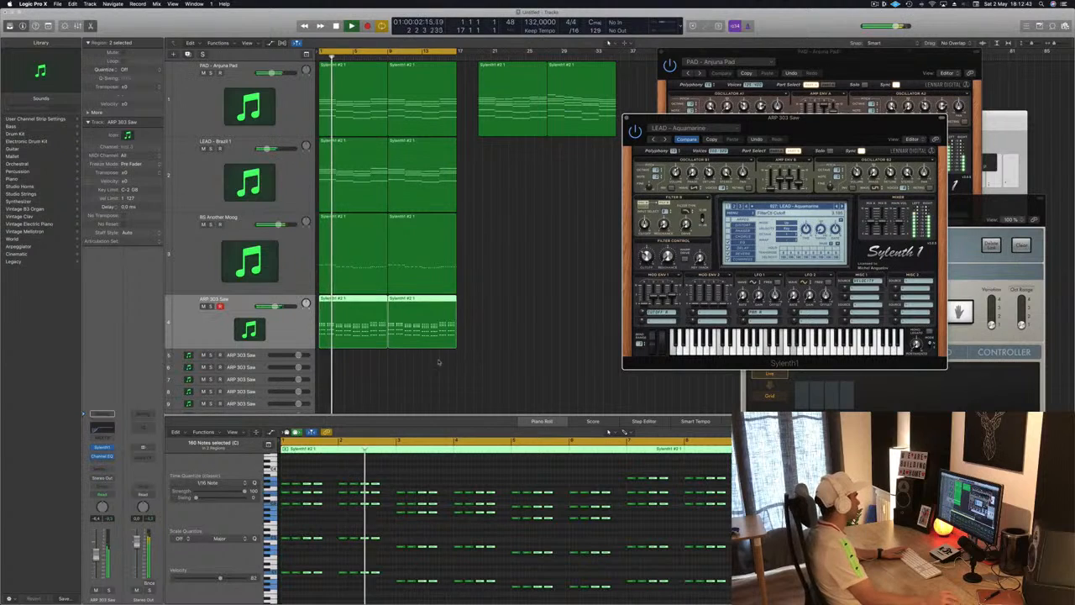
{"action": "left_click", "coordinate": [97, 554]}
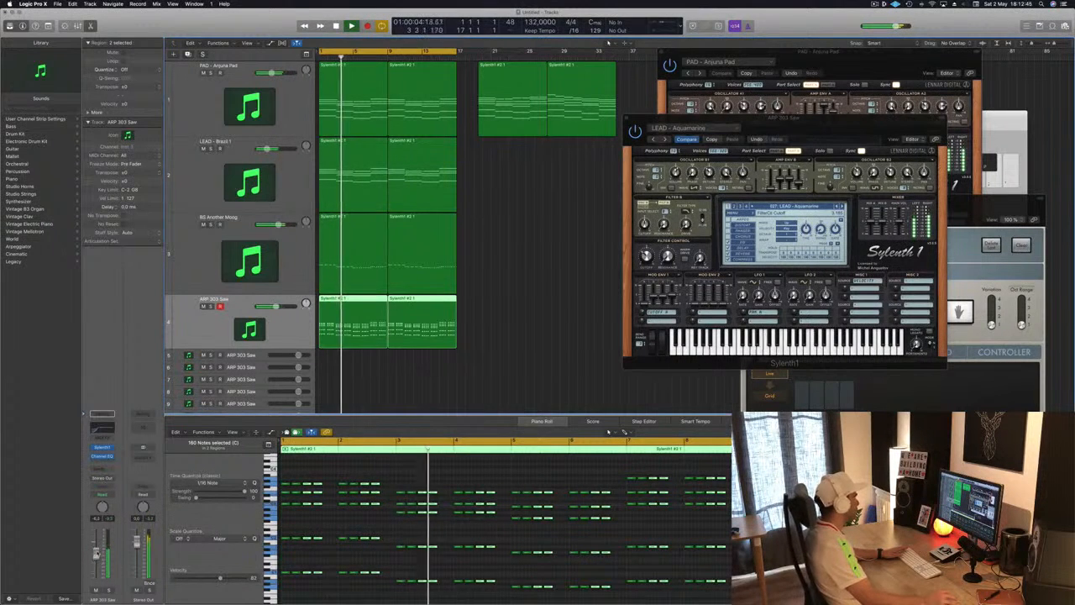
Close both open Sylenth1 windows and deselect the regions in the arrangement
{"action": "left_click", "coordinate": [835, 126]}
{"action": "key", "text": "super+w"}
{"action": "left_click", "coordinate": [844, 68]}
{"action": "key", "text": "super+w"}
{"action": "left_click", "coordinate": [530, 252]}
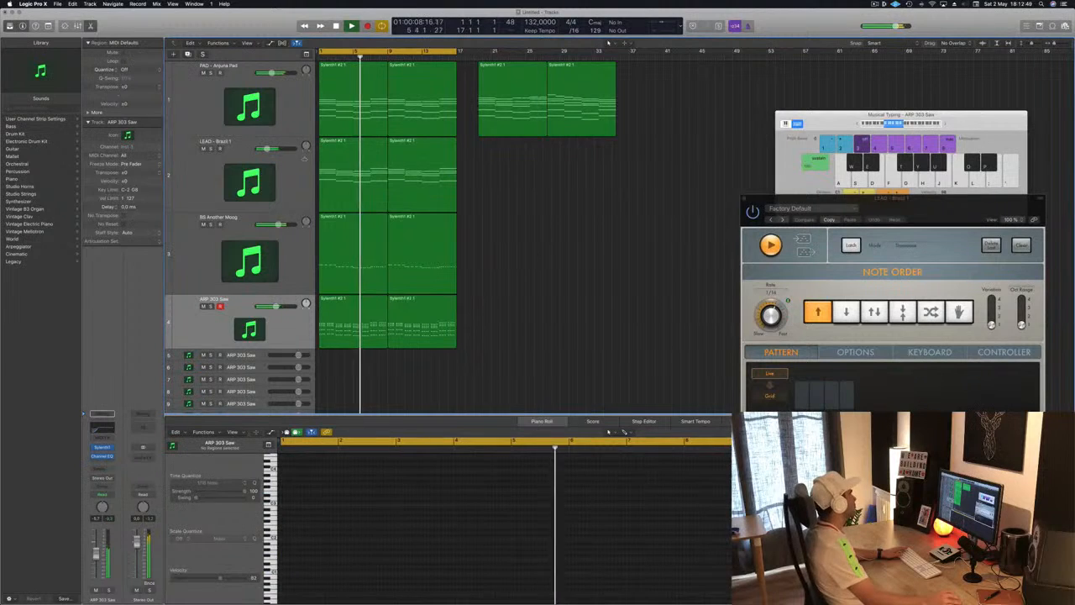
Add a Channel EQ to the Anjuna Pad track, apply a low cut at 134 Hz and replay the loop
{"action": "left_click", "coordinate": [211, 74]}
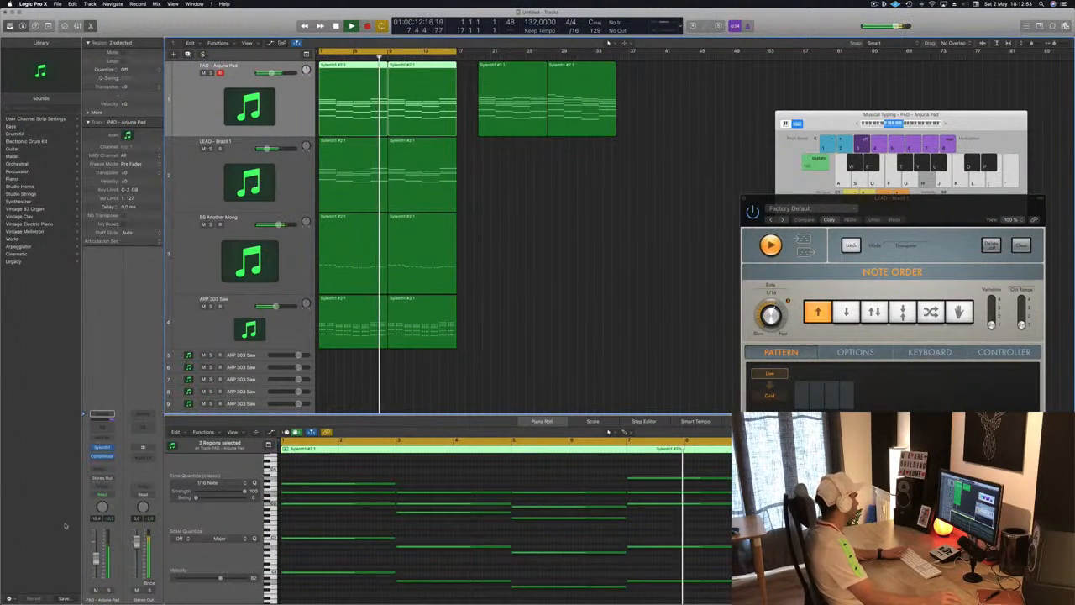
{"action": "key", "text": "Return"}
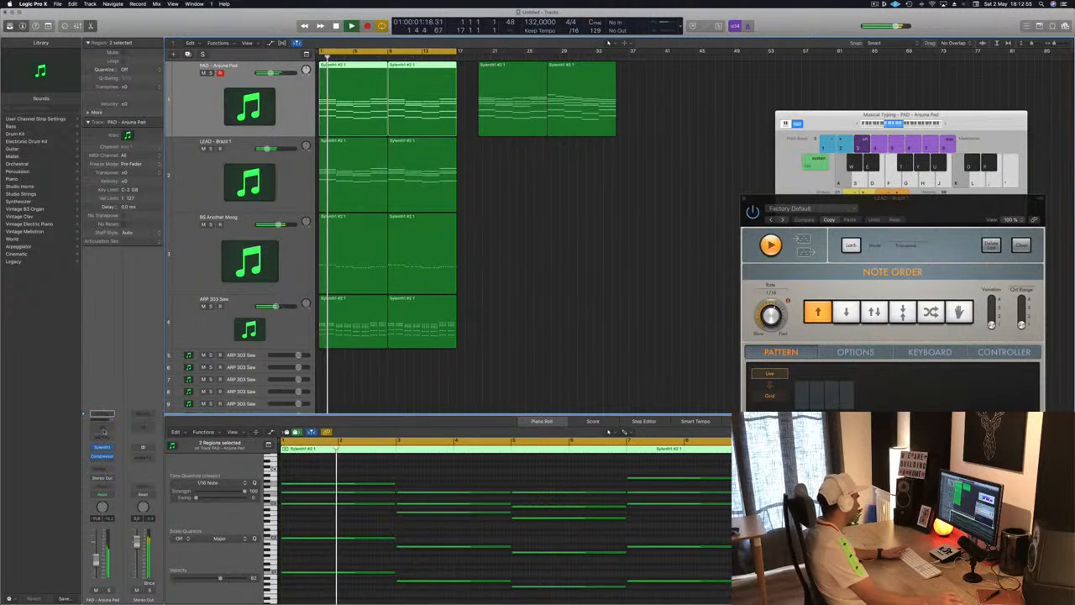
{"action": "left_click", "coordinate": [103, 431]}
{"action": "left_click", "coordinate": [54, 61]}
{"action": "left_click_drag", "start_coordinate": [53, 128], "coordinate": [218, 137]}
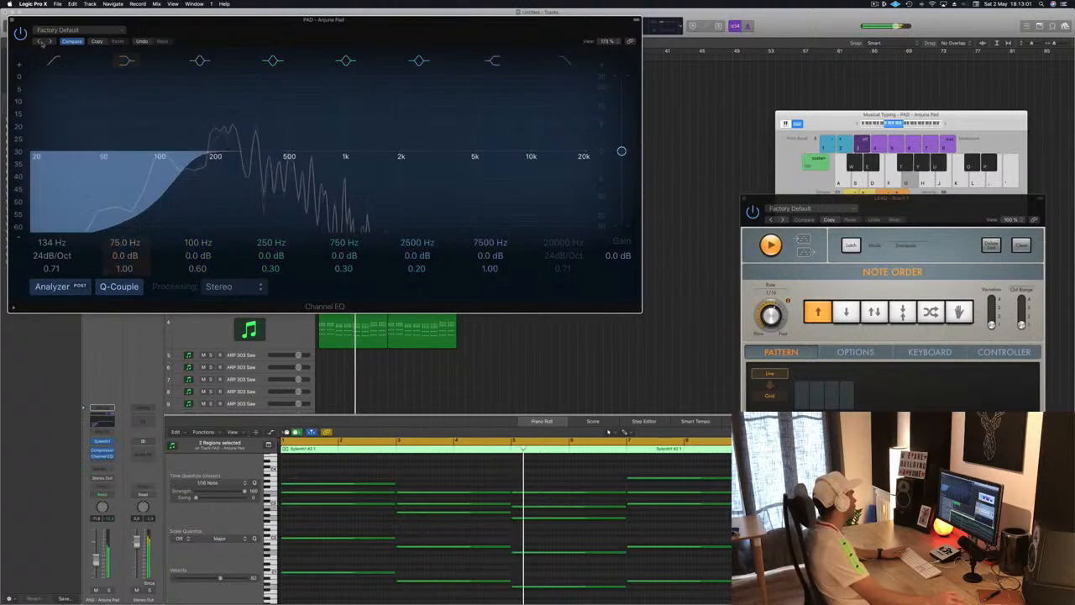
{"action": "left_click", "coordinate": [12, 19]}
{"action": "key", "text": "Return"}
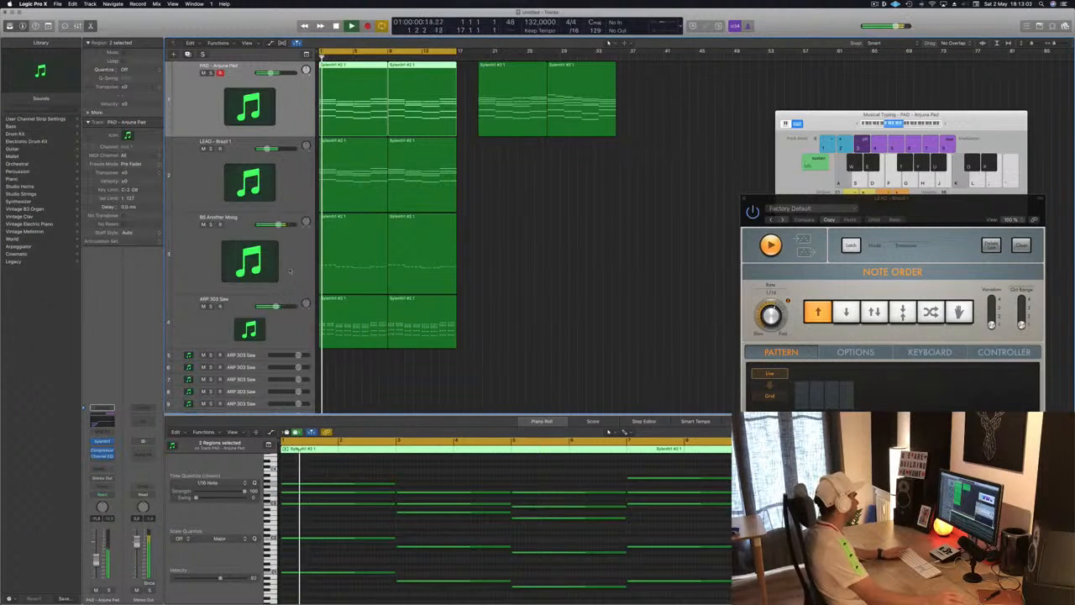
Reorder the tracks so the Brazil 1 lead sits above the Anjuna Pad and Another Moog sits below ARP 303 Saw
{"action": "left_click_drag", "start_coordinate": [287, 267], "coordinate": [258, 289]}
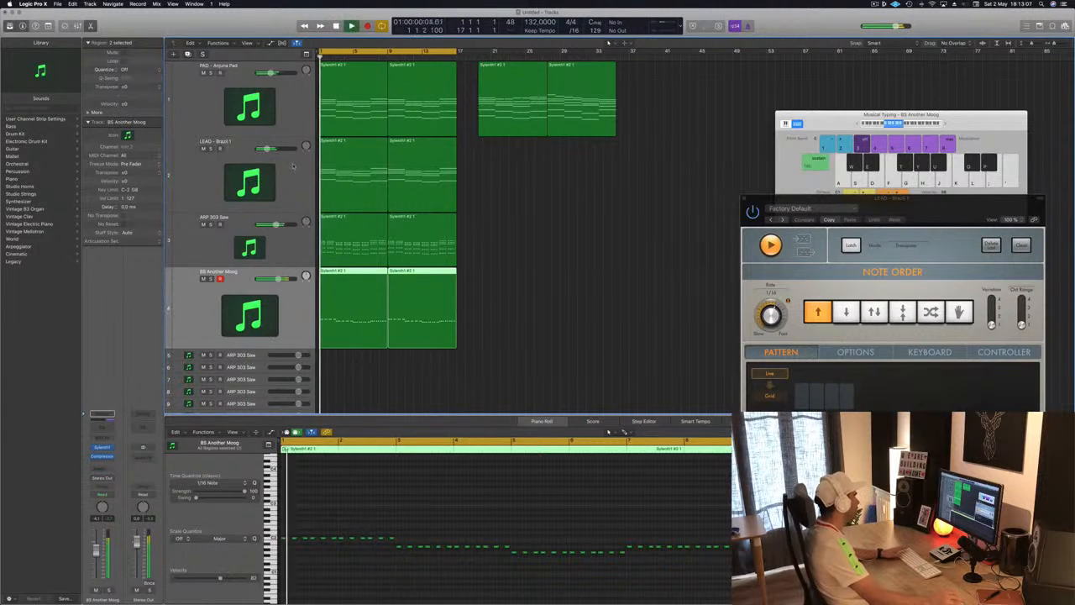
{"action": "left_click_drag", "start_coordinate": [294, 177], "coordinate": [300, 90]}
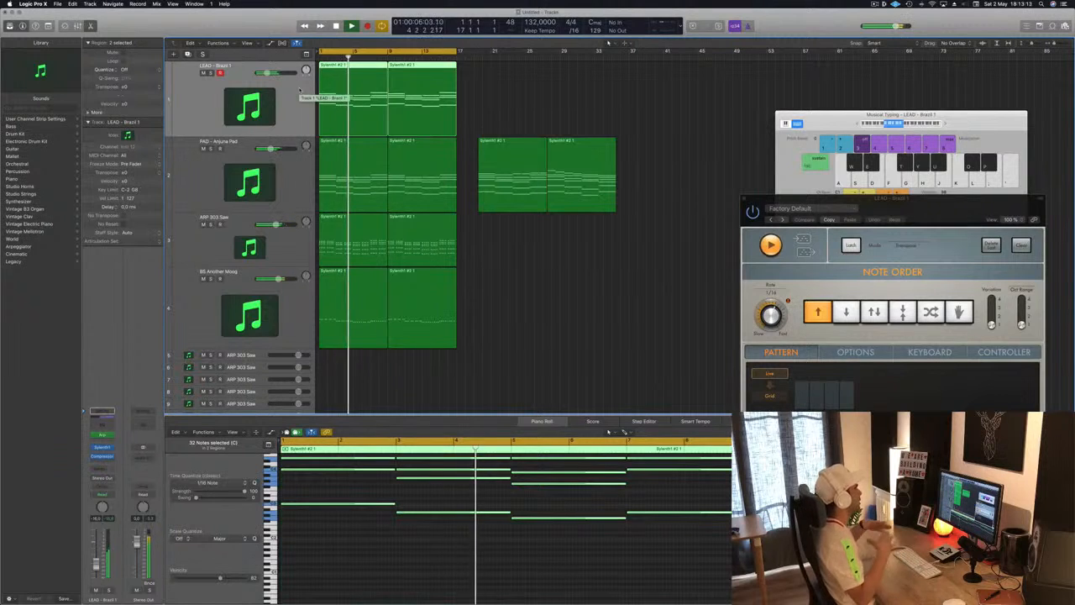
{"action": "scroll", "coordinate": [365, 143], "scroll_direction": "down", "scroll_amount": 2}
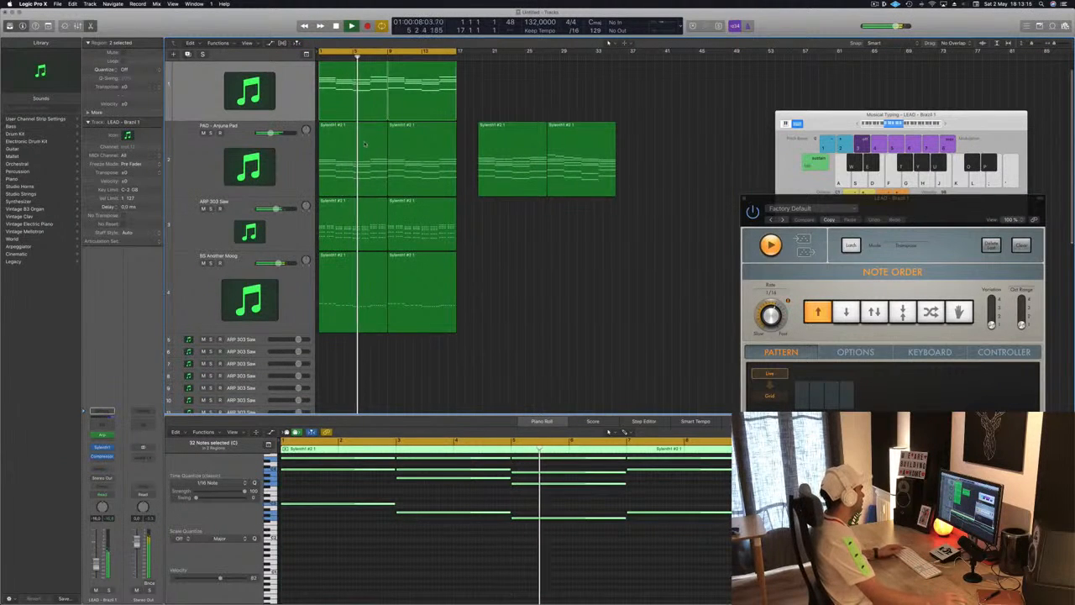
{"action": "scroll", "coordinate": [477, 286], "scroll_direction": "down", "scroll_amount": 1}
{"action": "scroll", "coordinate": [477, 287], "scroll_direction": "down", "scroll_amount": 1}
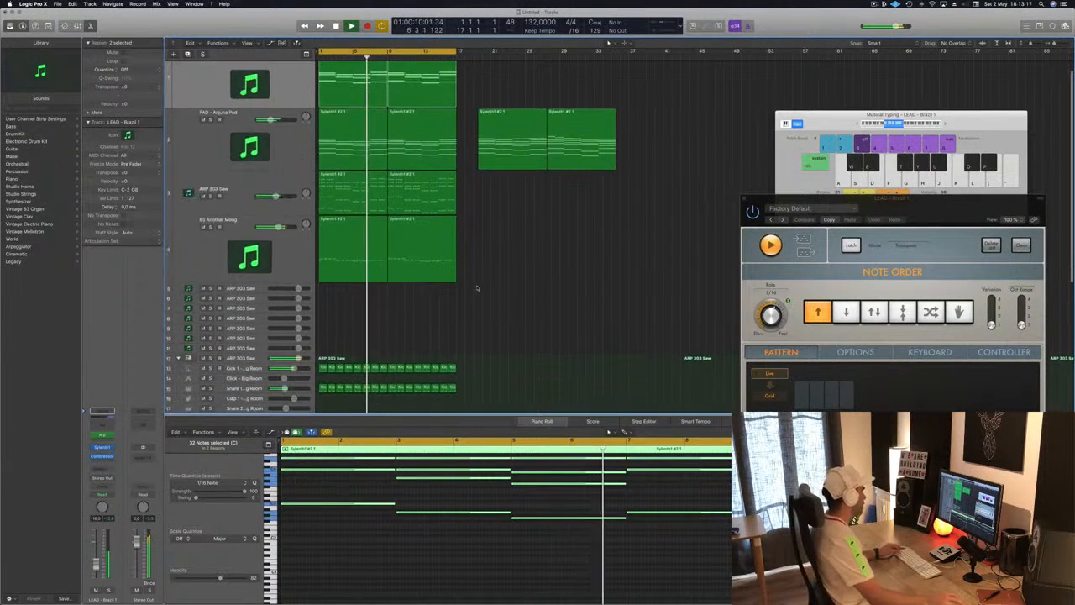
{"action": "scroll", "coordinate": [496, 219], "scroll_direction": "down", "scroll_amount": 2}
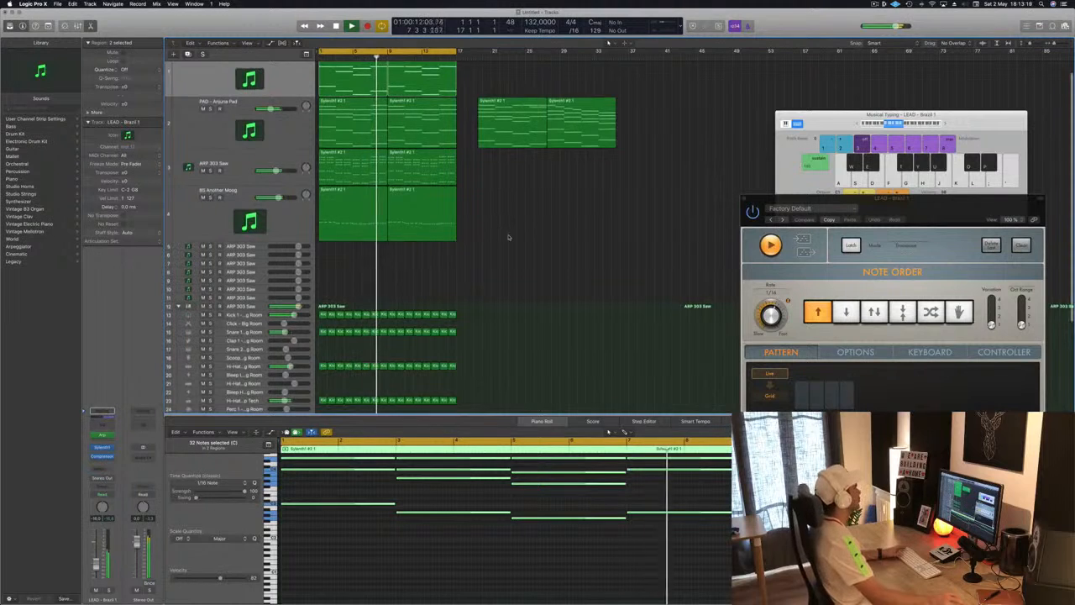
{"action": "scroll", "coordinate": [499, 207], "scroll_direction": "up", "scroll_amount": 2}
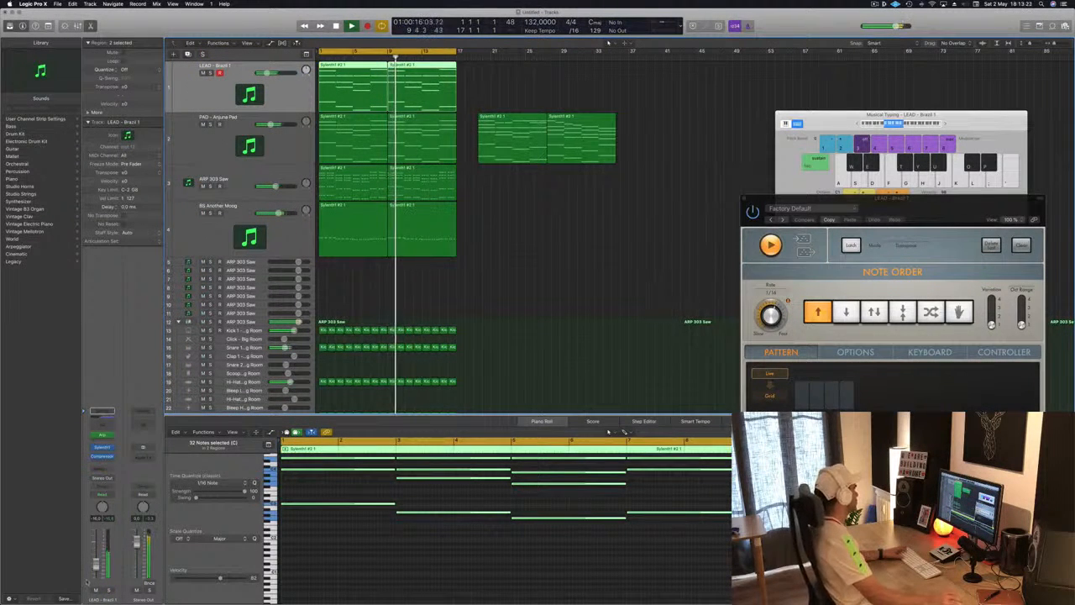
Add a send from the Brazil 1 lead track to Bus 5
{"action": "left_click", "coordinate": [101, 412]}
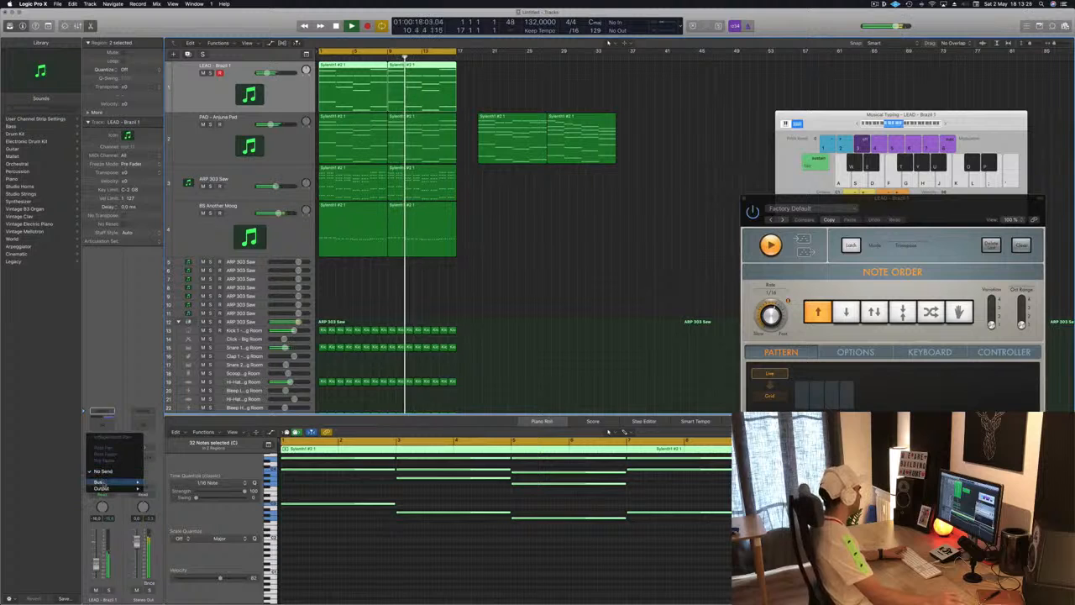
{"action": "mouse_move", "coordinate": [118, 482]}
{"action": "left_click", "coordinate": [159, 420]}
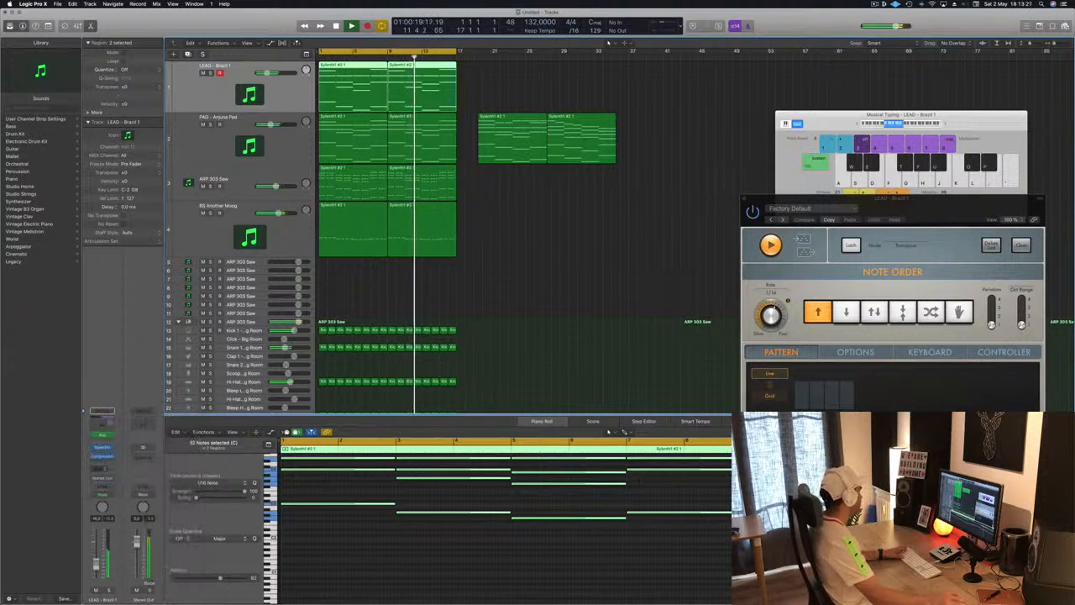
Insert a stereo SilverVerb on the lead's Bus 5 aux and load the grandiose preset
{"action": "left_click", "coordinate": [145, 456]}
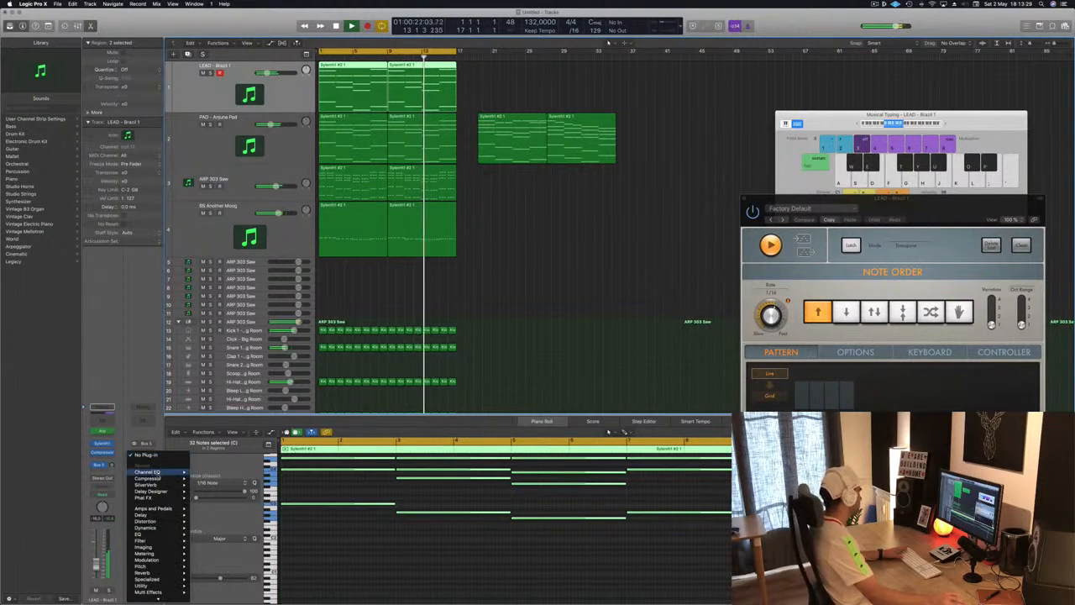
{"action": "mouse_move", "coordinate": [163, 496]}
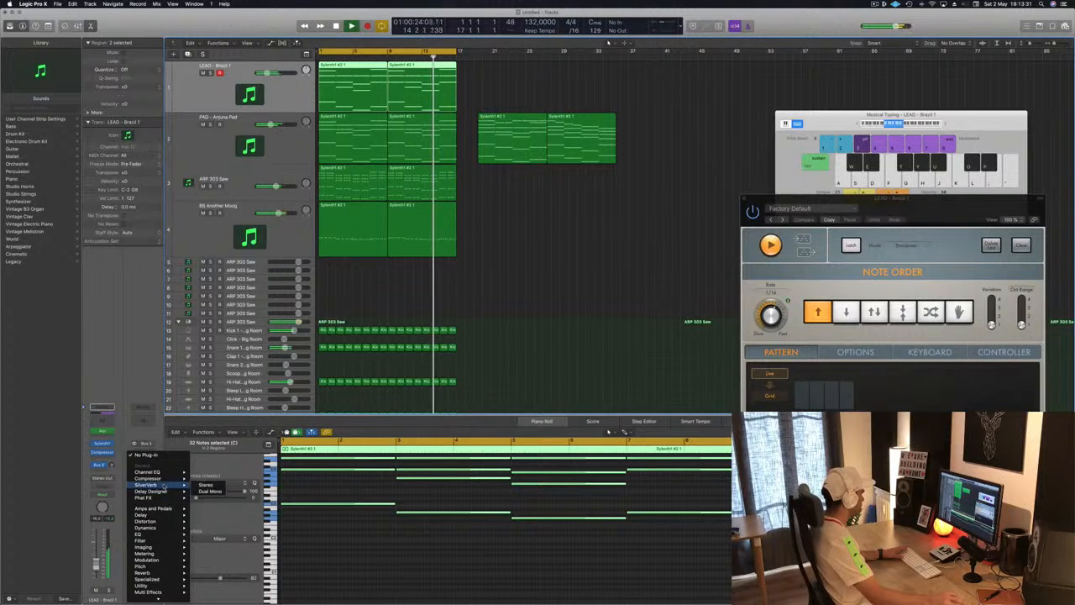
{"action": "left_click", "coordinate": [209, 485]}
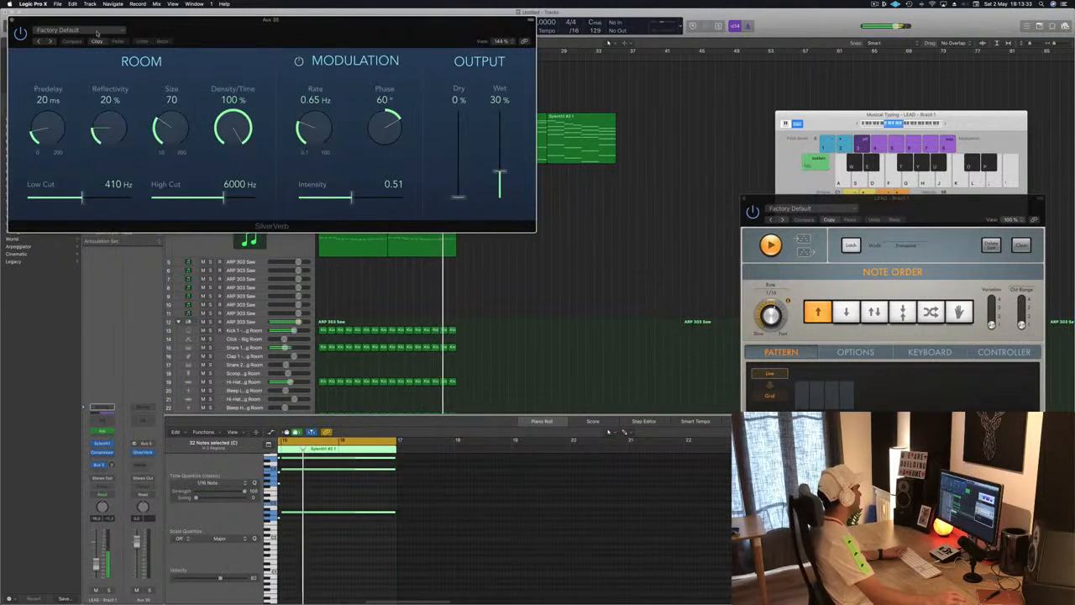
{"action": "left_click", "coordinate": [80, 29]}
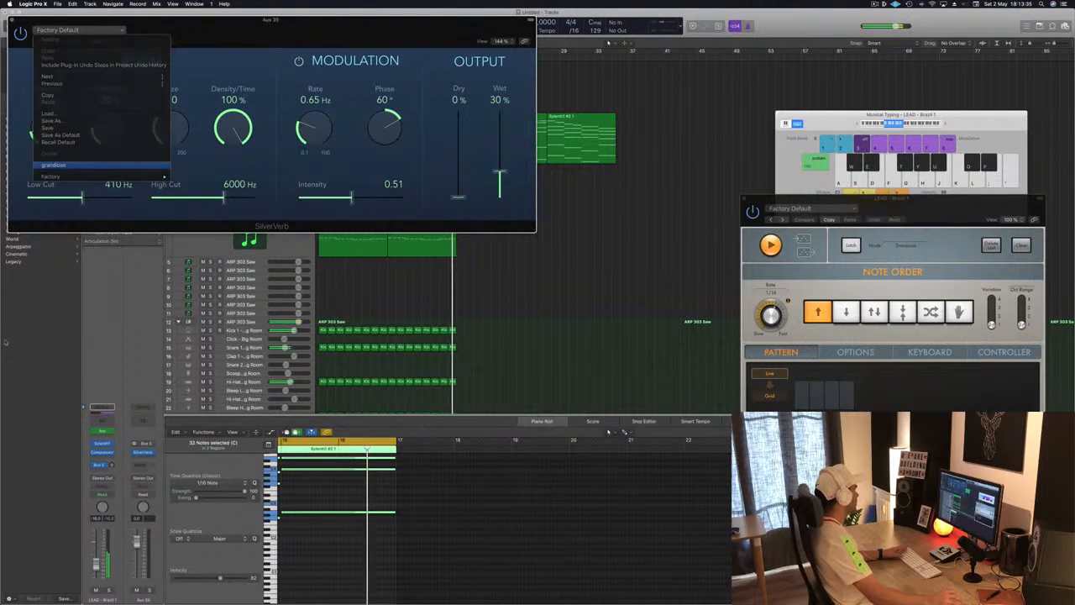
{"action": "left_click", "coordinate": [87, 165]}
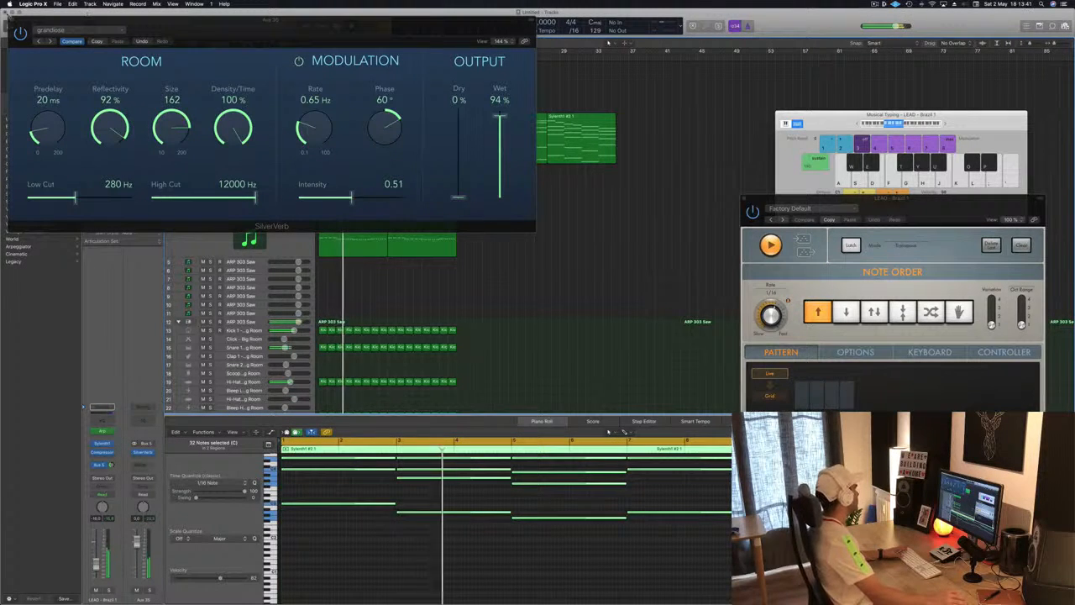
{"action": "key", "text": "super+w"}
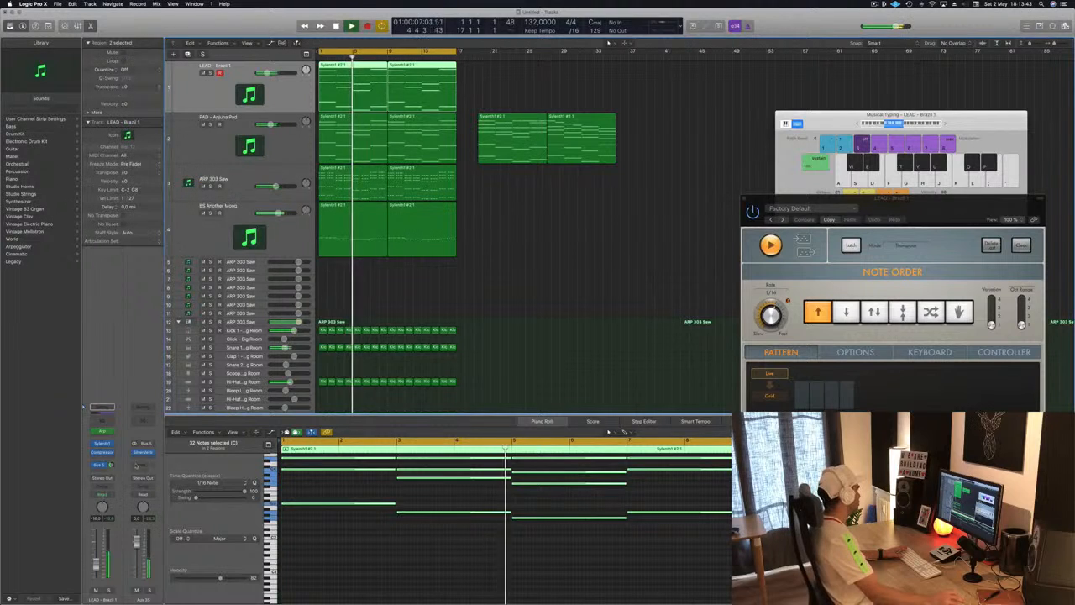
Insert a Compressor after the SilverVerb, side-chain it to Bus 6 and set its threshold to about -28.5 dB
{"action": "left_click", "coordinate": [143, 451]}
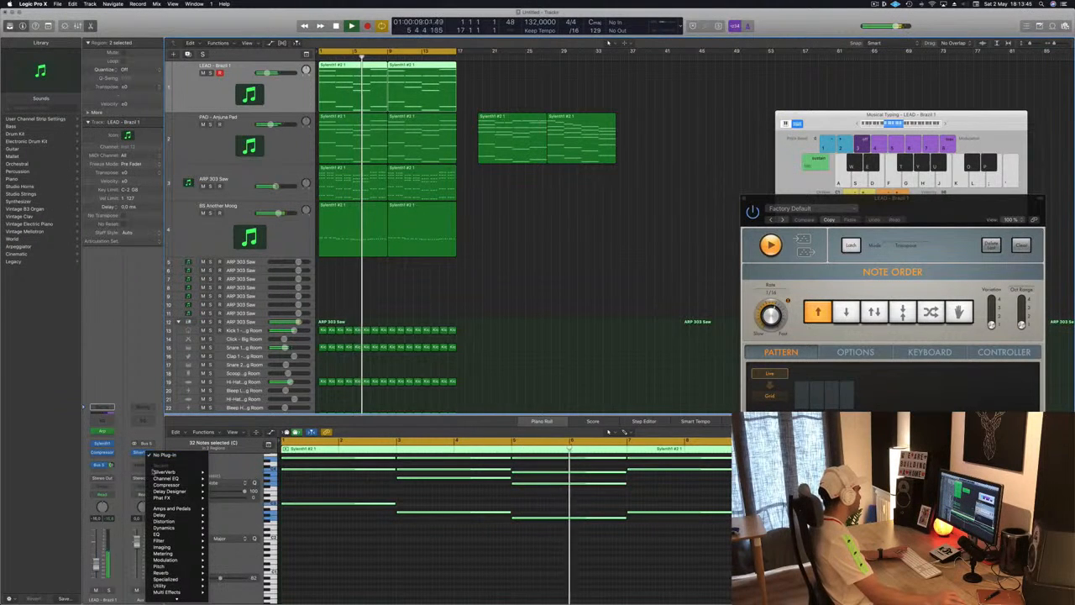
{"action": "mouse_move", "coordinate": [173, 485]}
{"action": "left_click", "coordinate": [213, 486]}
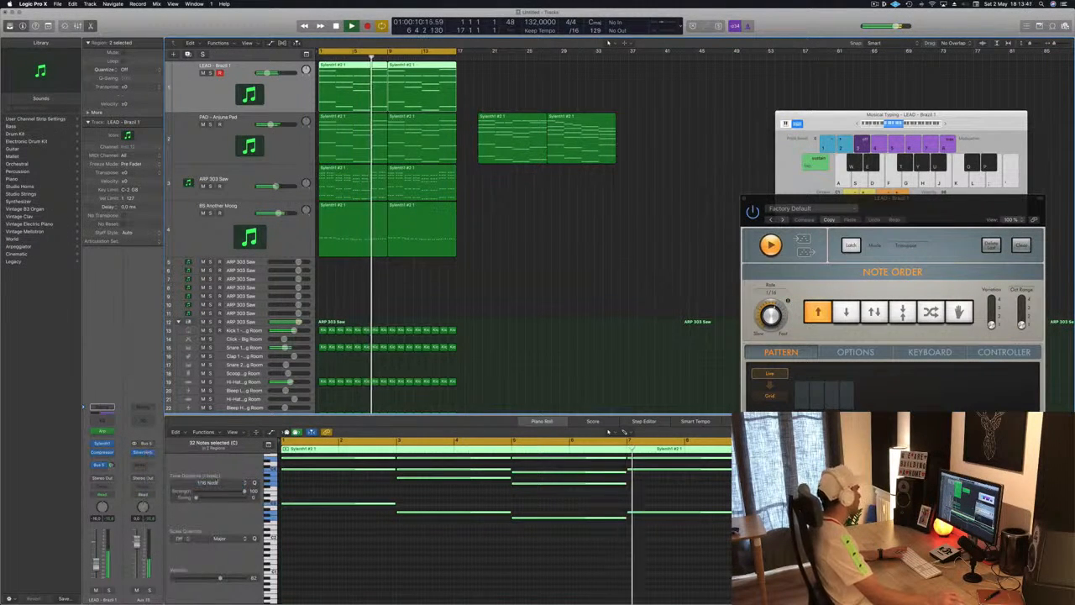
{"action": "left_click_drag", "start_coordinate": [177, 21], "coordinate": [493, 84]}
{"action": "left_click", "coordinate": [663, 85]}
{"action": "mouse_move", "coordinate": [653, 107]}
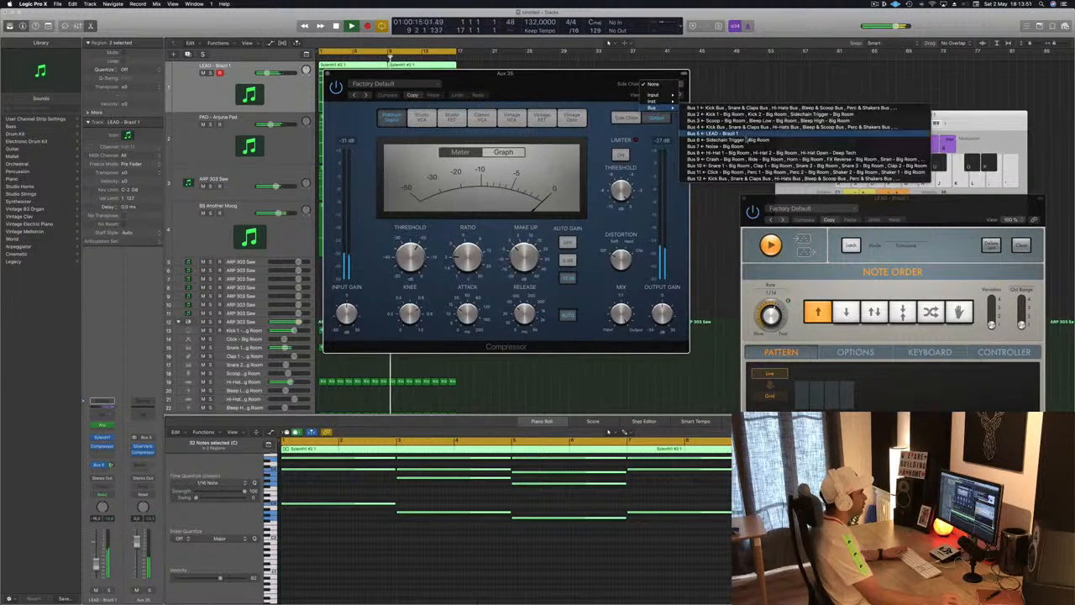
{"action": "left_click", "coordinate": [712, 138]}
{"action": "left_click_drag", "start_coordinate": [466, 298], "coordinate": [544, 283]}
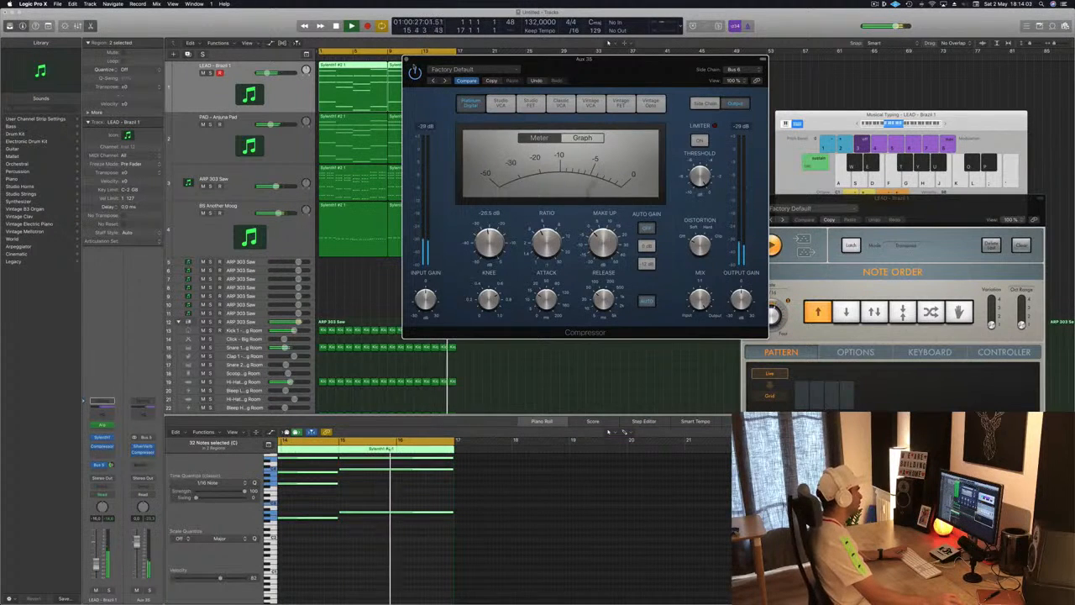
{"action": "left_click", "coordinate": [407, 61]}
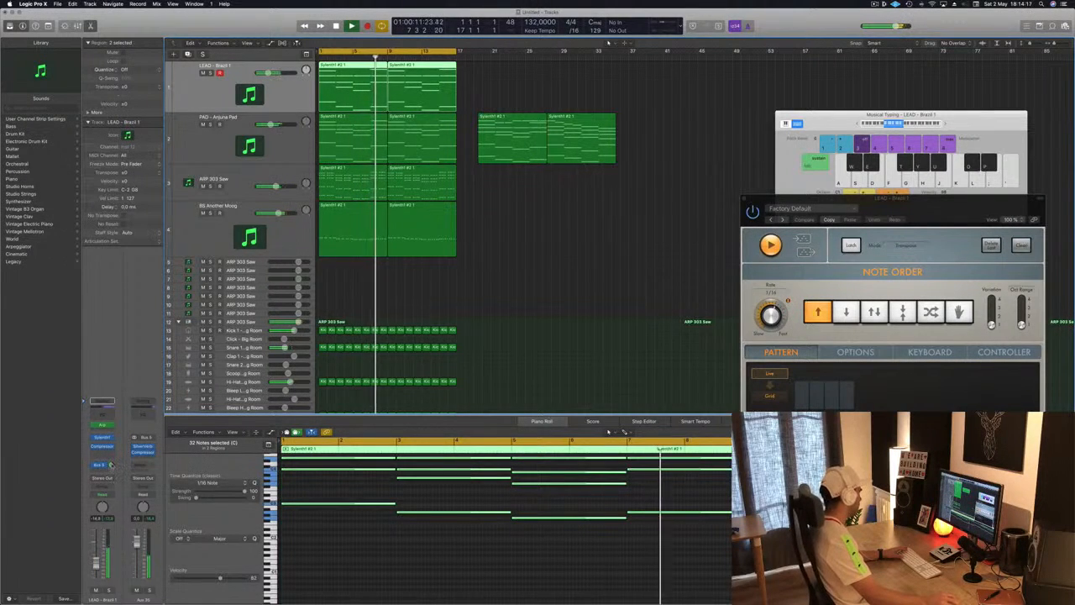
Replay the loop and add a send from the lead's reverb aux to another bus
{"action": "key", "text": "Return"}
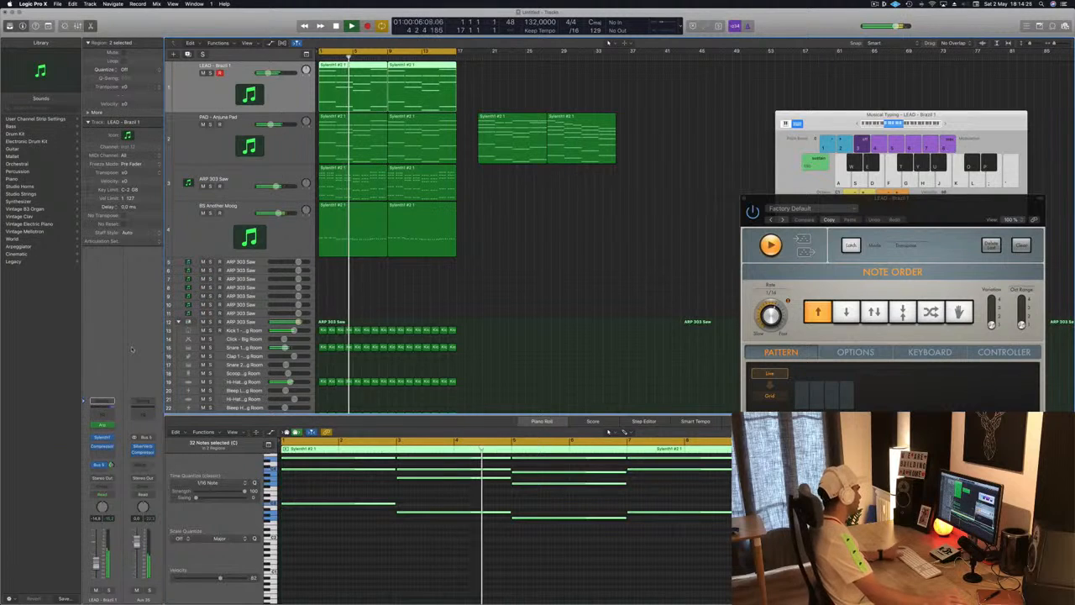
{"action": "left_click", "coordinate": [140, 465]}
{"action": "mouse_move", "coordinate": [139, 478]}
{"action": "left_click", "coordinate": [210, 430]}
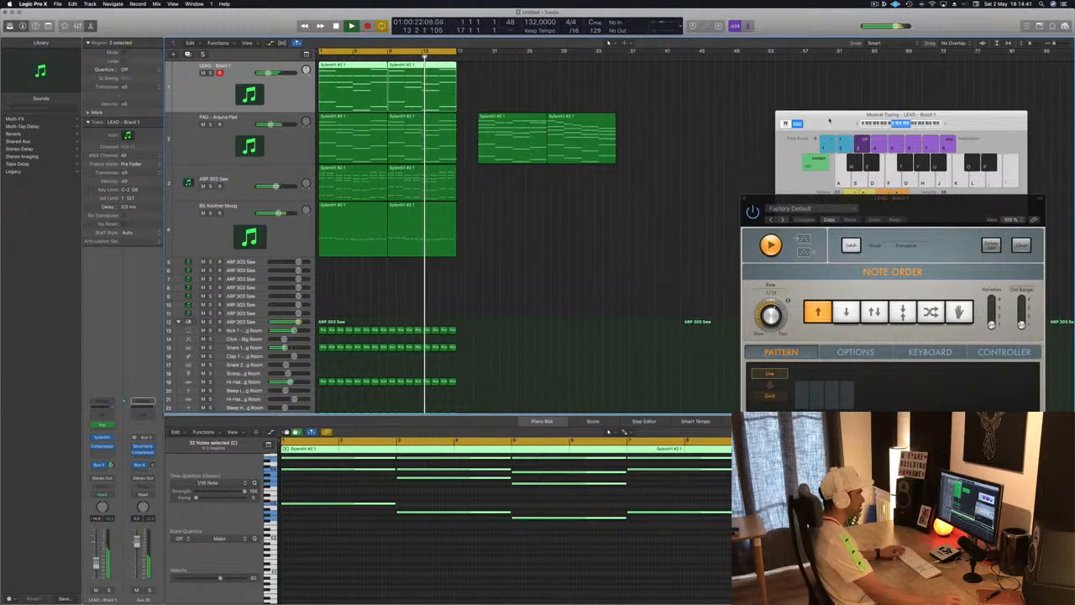
Close the Musical Typing keyboard and deselect the regions in the arrangement
{"action": "left_click_drag", "start_coordinate": [830, 122], "coordinate": [807, 122]}
{"action": "left_click", "coordinate": [759, 116]}
{"action": "left_click", "coordinate": [695, 174]}
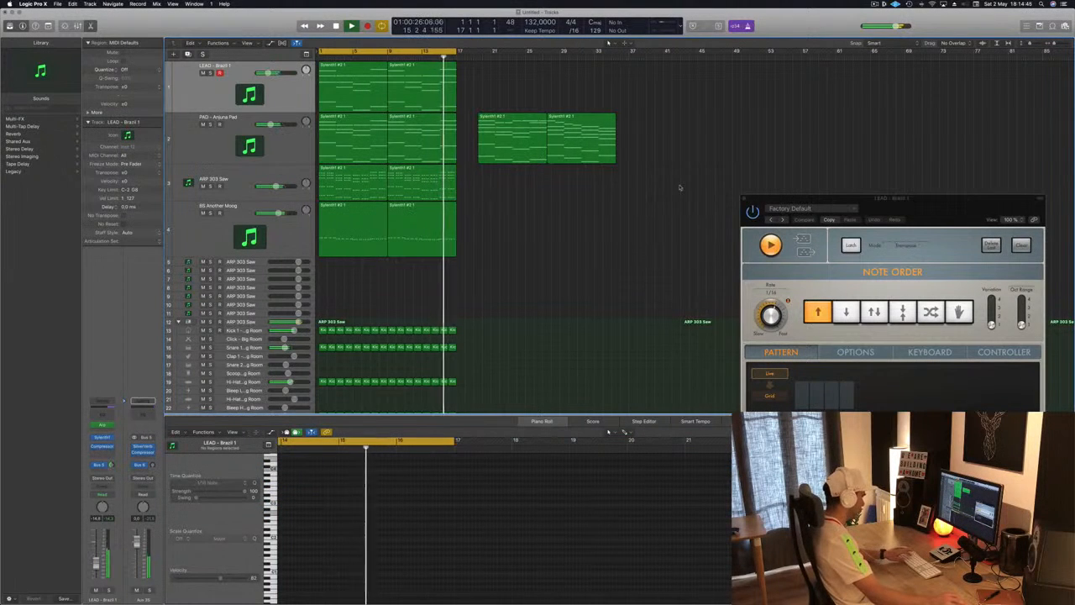
Stop playback, show the mixer with its aux channels in view and move the Arpeggiator window clear of it
{"action": "key", "text": "space"}
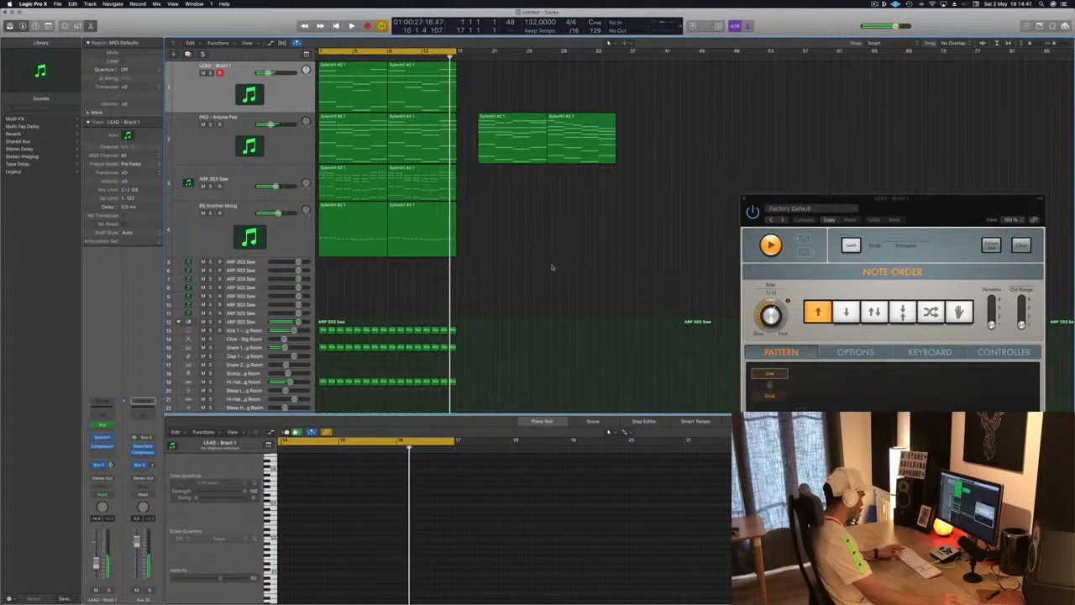
{"action": "key", "text": "x"}
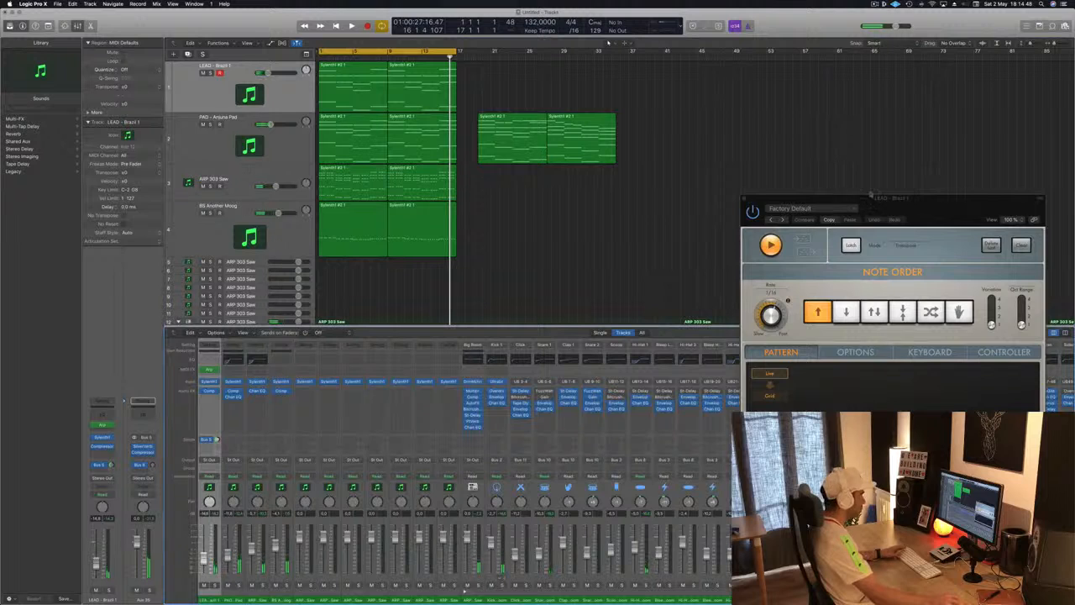
{"action": "left_click_drag", "start_coordinate": [876, 200], "coordinate": [737, 57]}
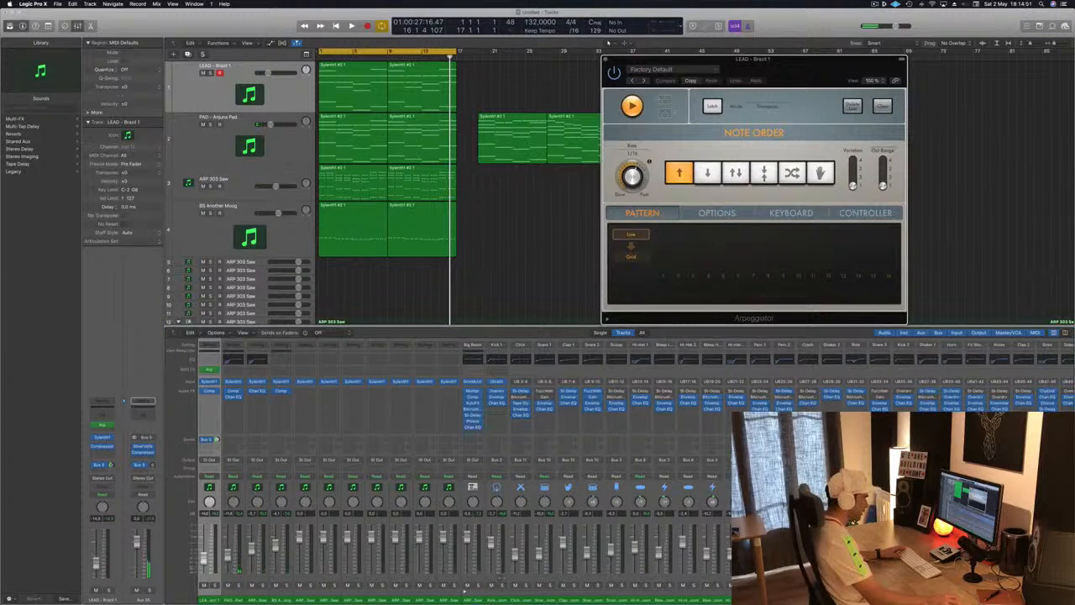
{"action": "scroll", "coordinate": [464, 504], "scroll_direction": "right", "scroll_amount": 10}
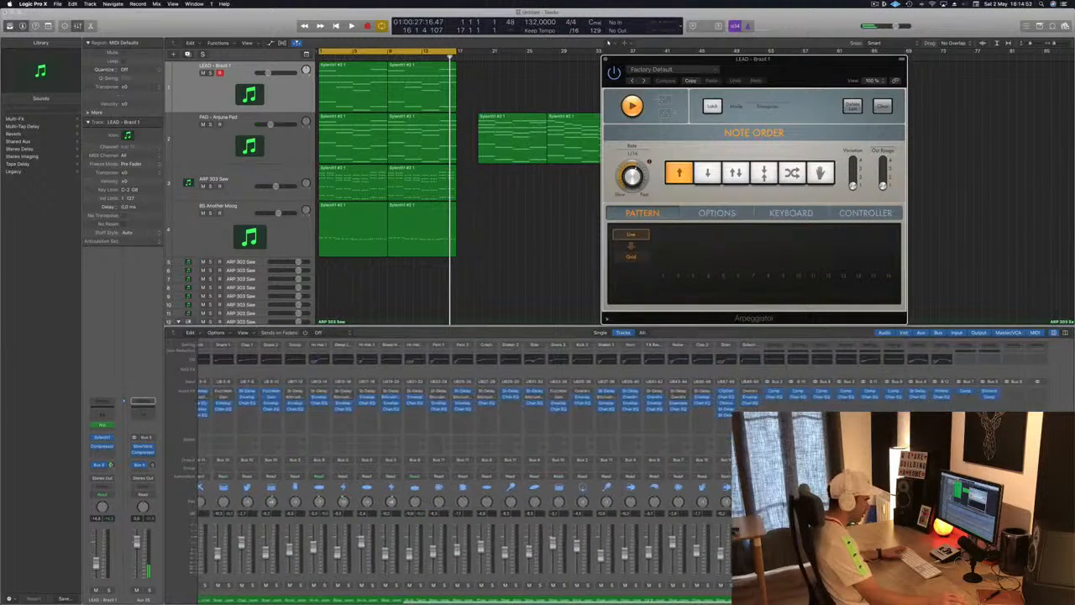
During playback, adjust the reverb aux's new send, insert a Ringshifter on the receiving aux and solo the Brazil 1 lead
{"action": "key", "text": "space"}
{"action": "left_click", "coordinate": [134, 464]}
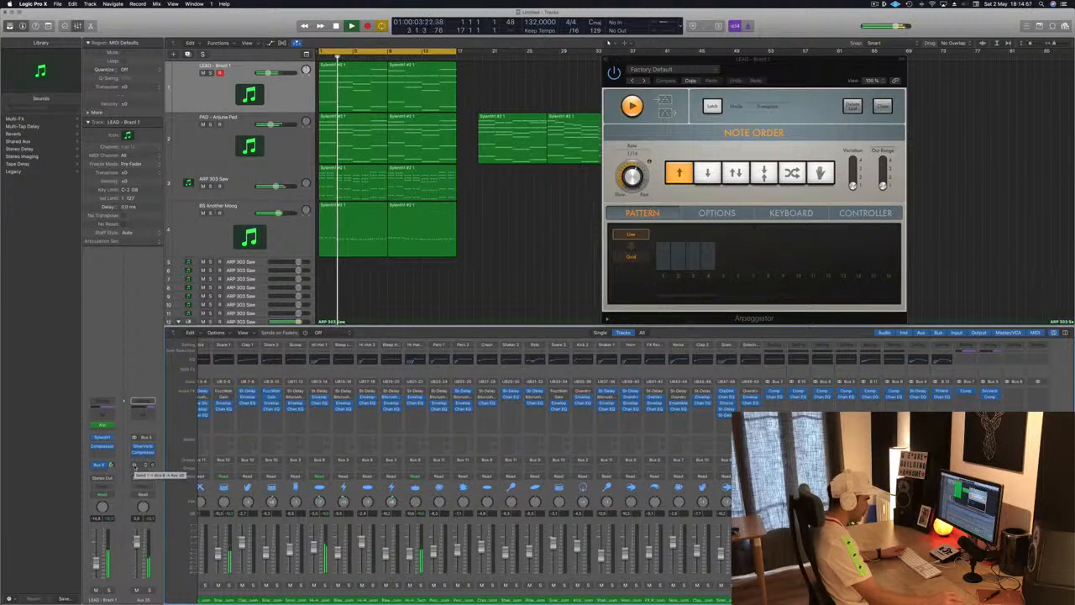
{"action": "left_click", "coordinate": [1014, 395]}
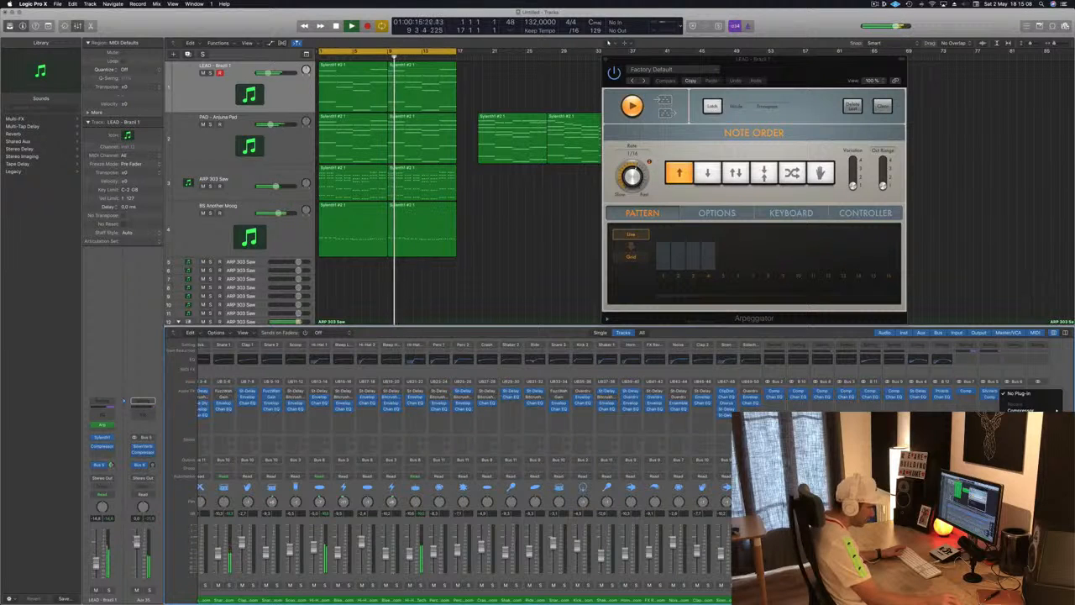
{"action": "left_click", "coordinate": [966, 550]}
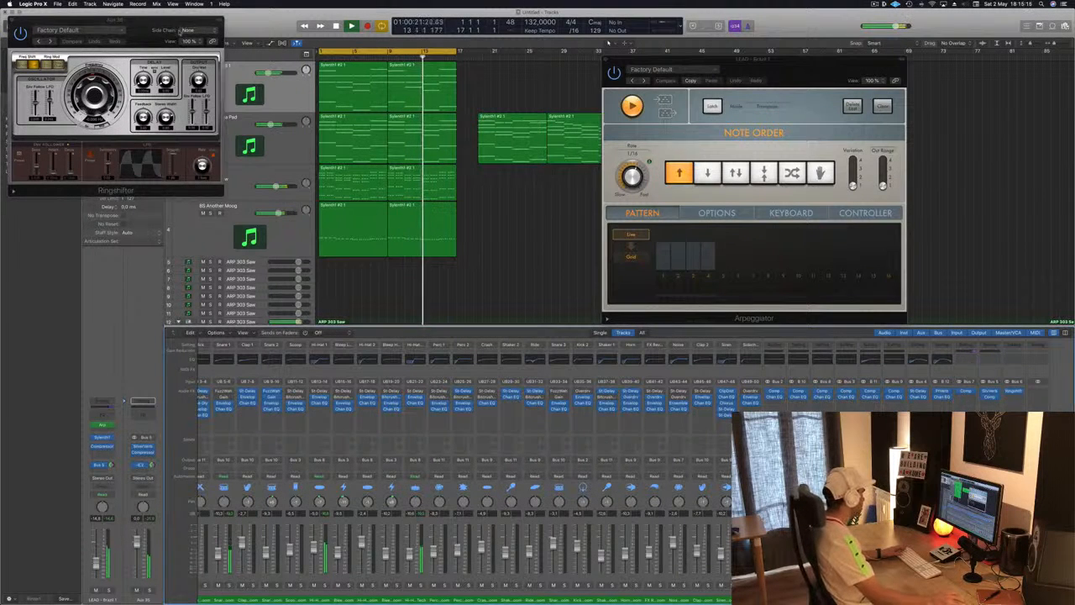
{"action": "left_click_drag", "start_coordinate": [179, 30], "coordinate": [901, 95]}
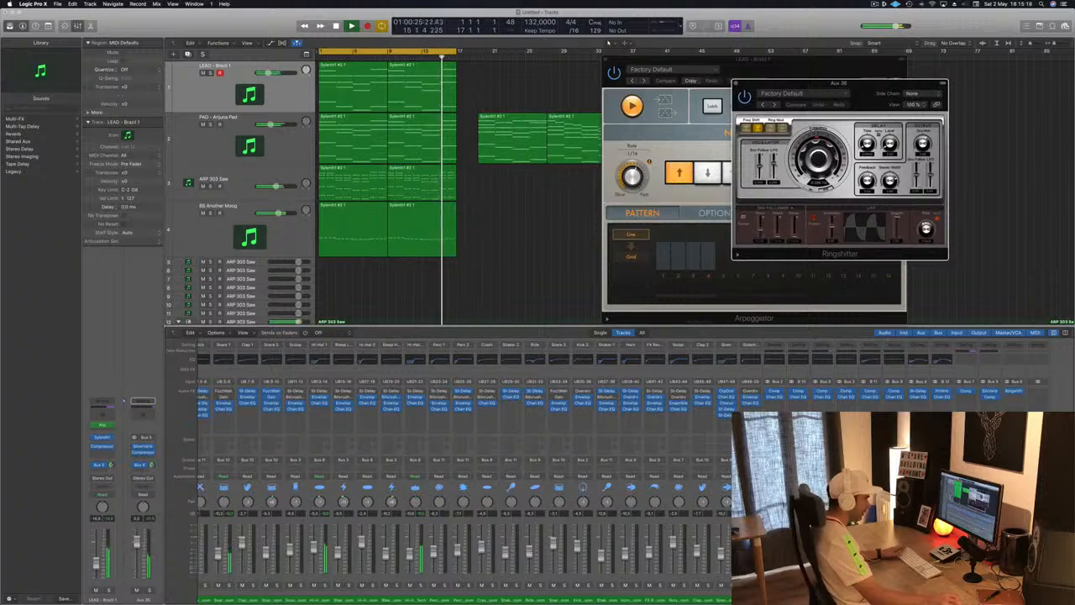
{"action": "left_click", "coordinate": [210, 73]}
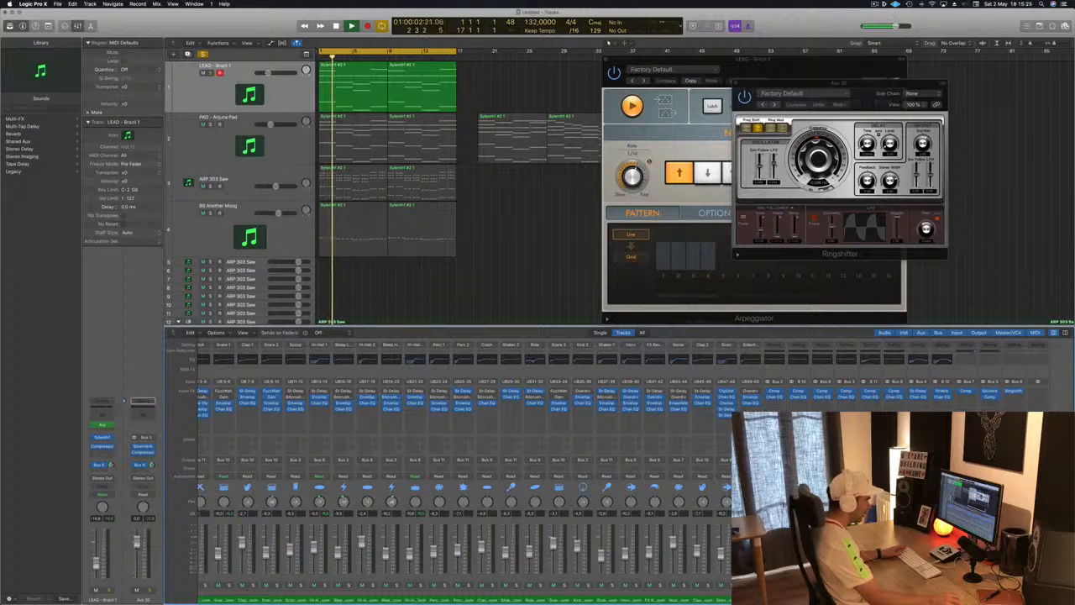
Reroute the reverb aux's send to an unused bus and move the Ringshifter onto the newly created aux
{"action": "left_click", "coordinate": [143, 464]}
{"action": "mouse_move", "coordinate": [154, 530]}
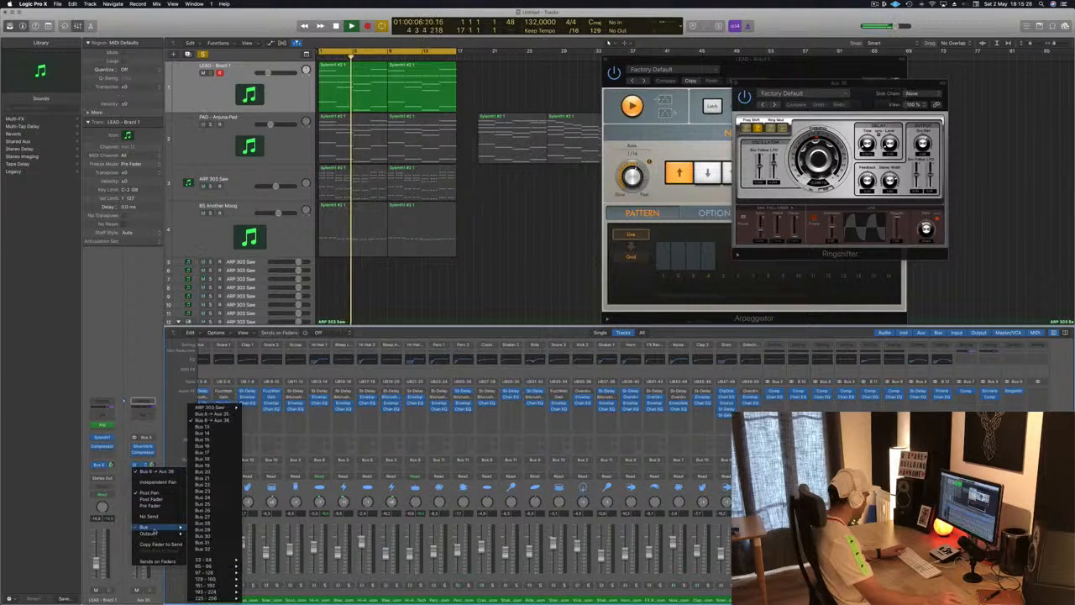
{"action": "left_click", "coordinate": [205, 427]}
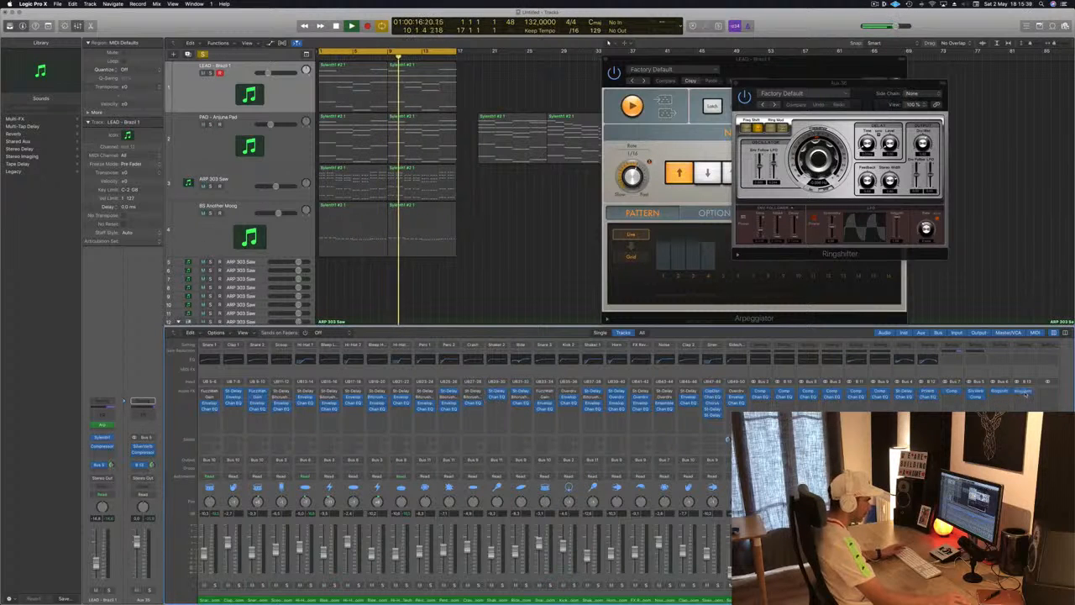
{"action": "left_click", "coordinate": [1023, 391]}
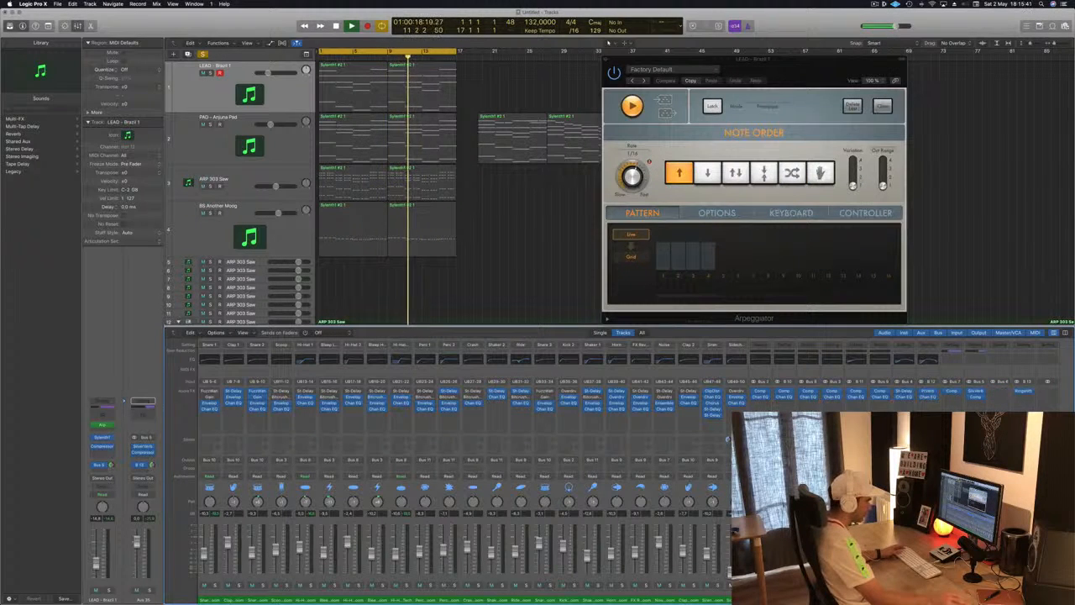
Solo the Brazil 1 lead and open the Ringshifter on the new aux over the arrangement
{"action": "left_click", "coordinate": [210, 73]}
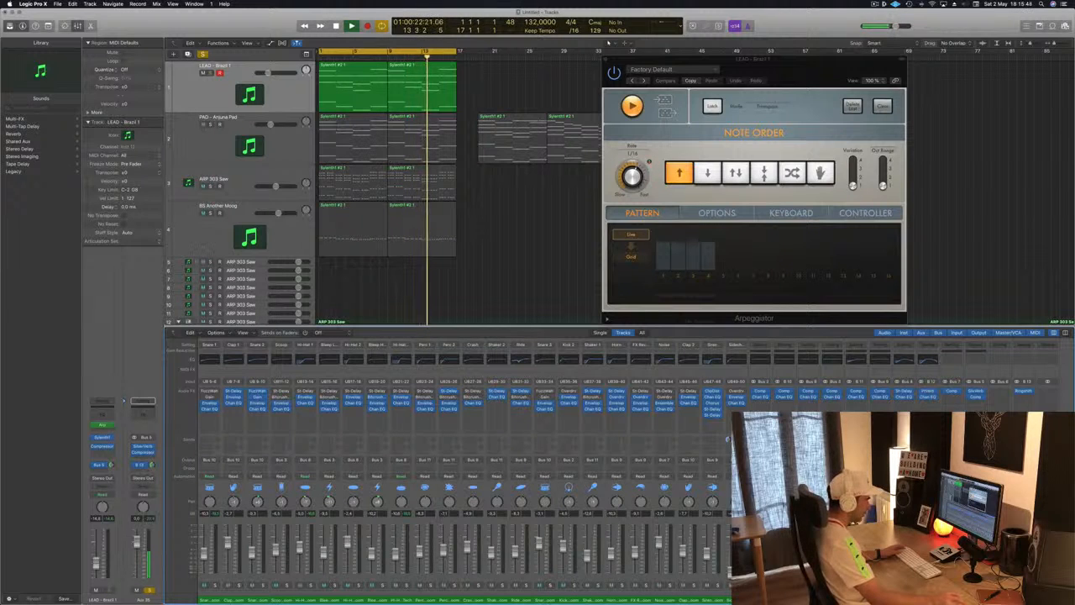
{"action": "left_click", "coordinate": [1025, 391]}
{"action": "left_click_drag", "start_coordinate": [143, 20], "coordinate": [699, 124]}
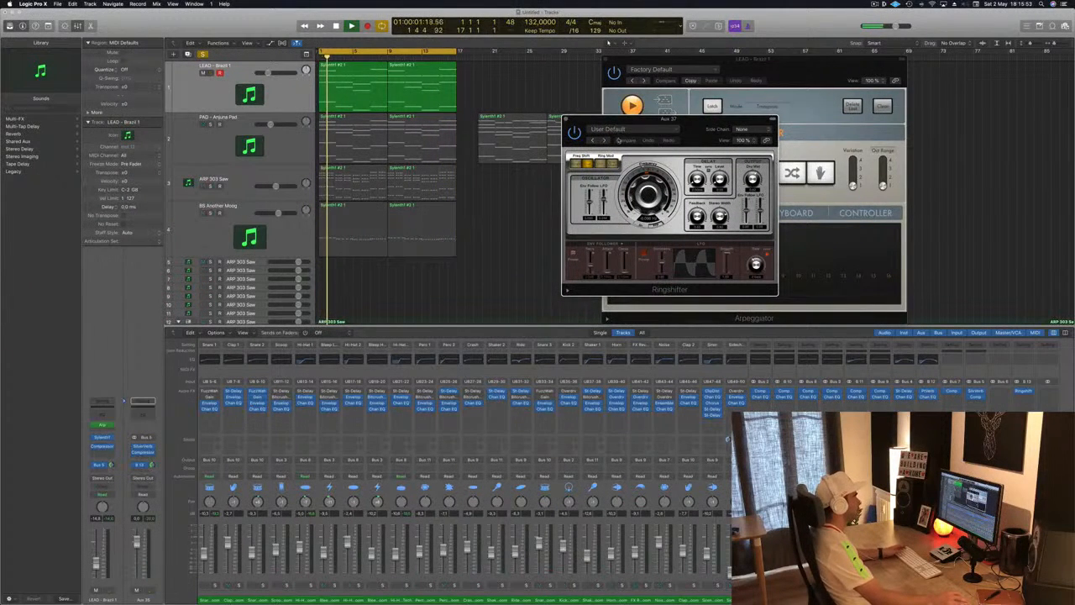
Audition the Ringshifter's Groove Shadow presets one after another up to Groove Shadow 06
{"action": "left_click", "coordinate": [604, 140]}
{"action": "left_click", "coordinate": [605, 141]}
{"action": "left_click", "coordinate": [605, 142]}
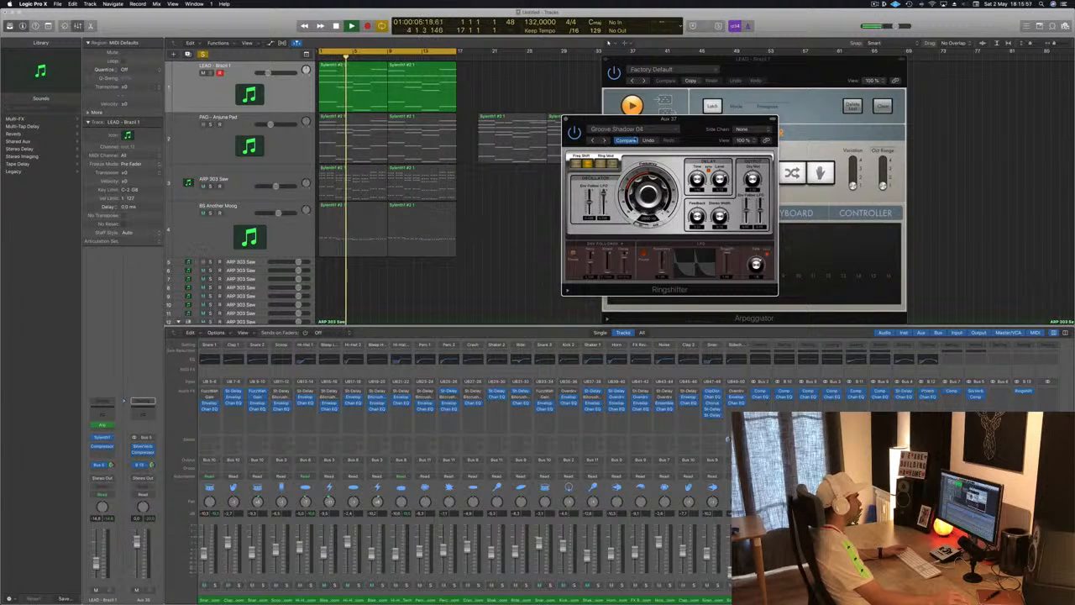
{"action": "left_click_drag", "start_coordinate": [663, 124], "coordinate": [614, 160]}
{"action": "left_click", "coordinate": [556, 176]}
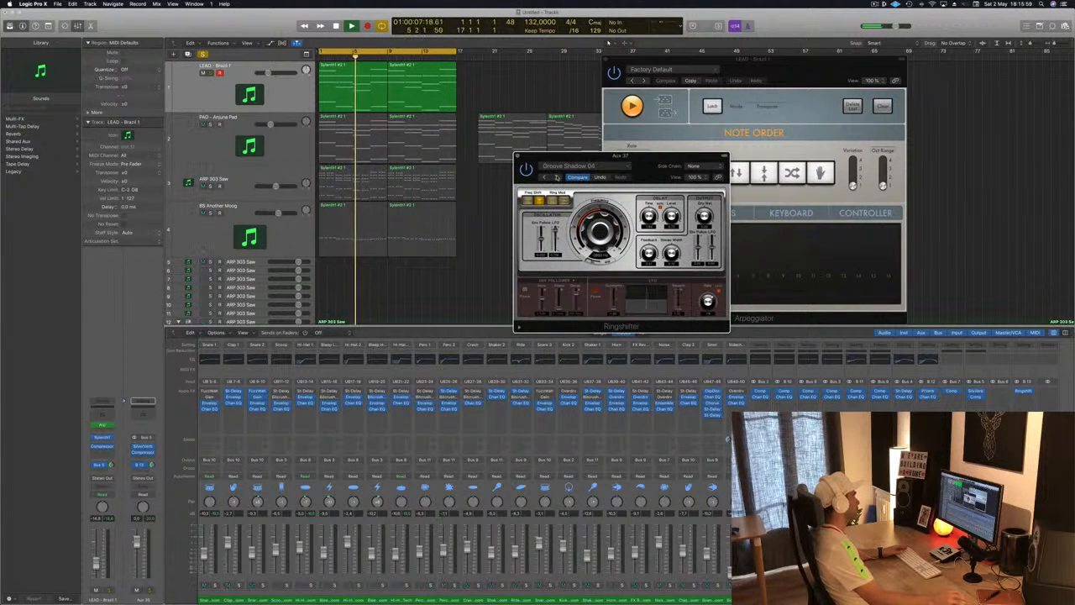
{"action": "left_click", "coordinate": [556, 176]}
Load the Fast Stutter preset from the Warped category in the Ringshifter
{"action": "left_click", "coordinate": [580, 167]}
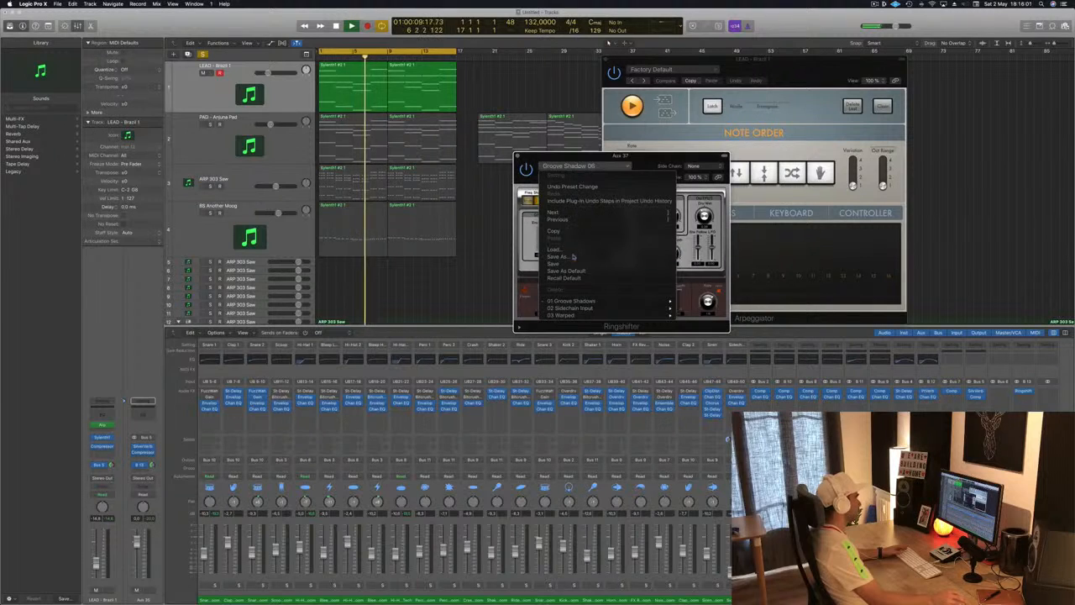
{"action": "mouse_move", "coordinate": [579, 302]}
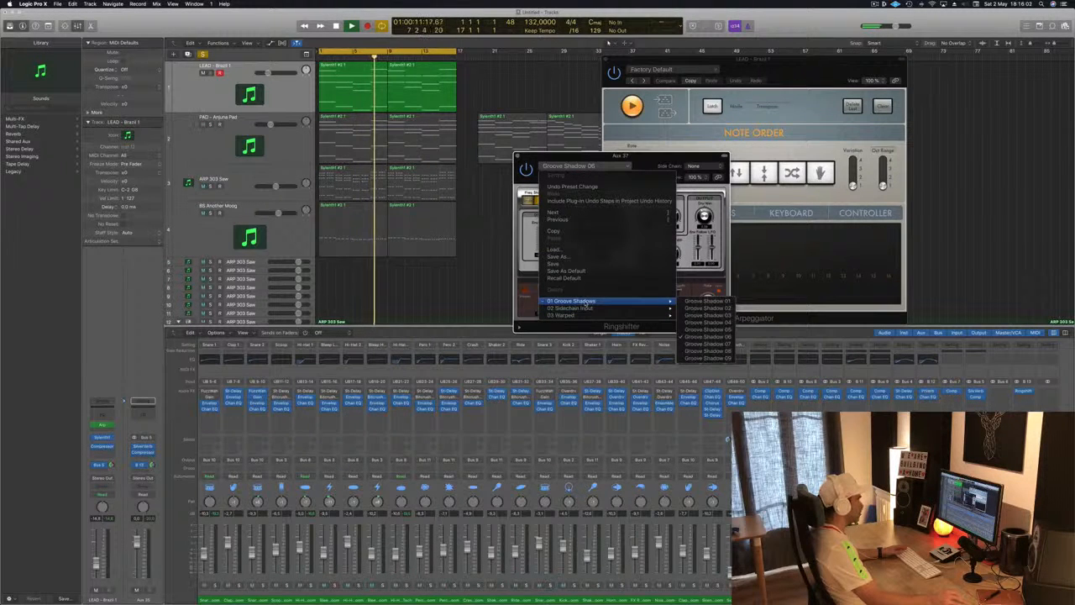
{"action": "mouse_move", "coordinate": [605, 315]}
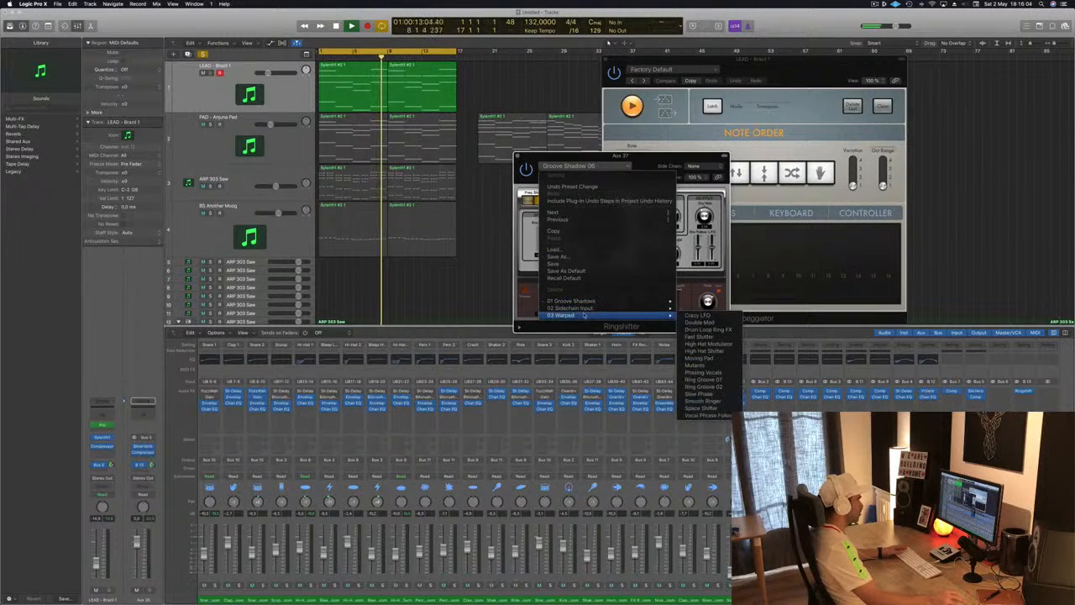
{"action": "left_click", "coordinate": [701, 343]}
Advance through the Warped presets to Phasing Vocals and move the Ringshifter window clear of the arrangement
{"action": "left_click_drag", "start_coordinate": [571, 156], "coordinate": [615, 143]}
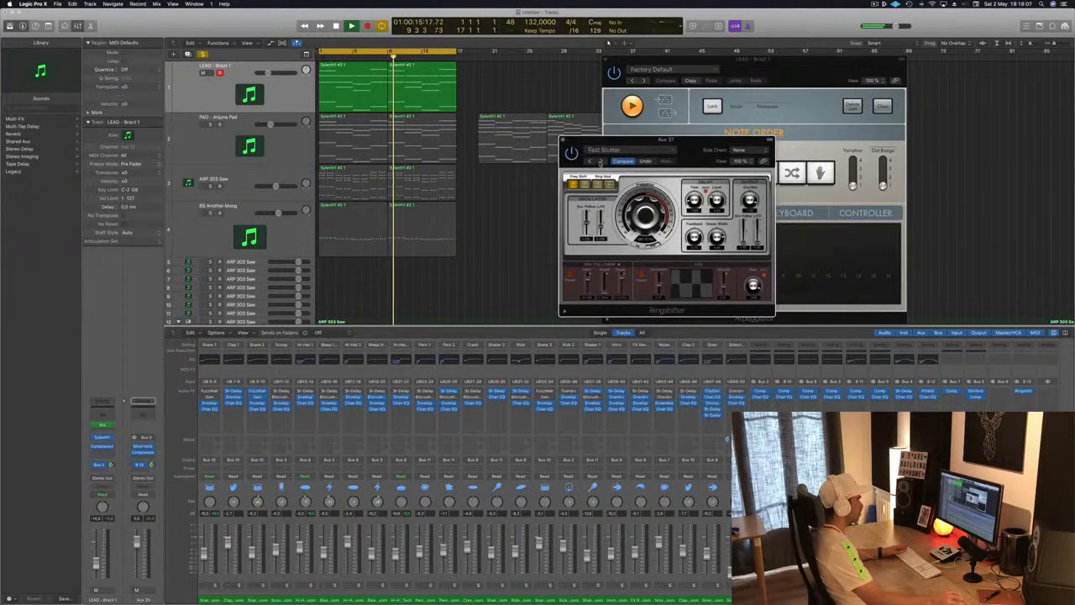
{"action": "left_click", "coordinate": [603, 161]}
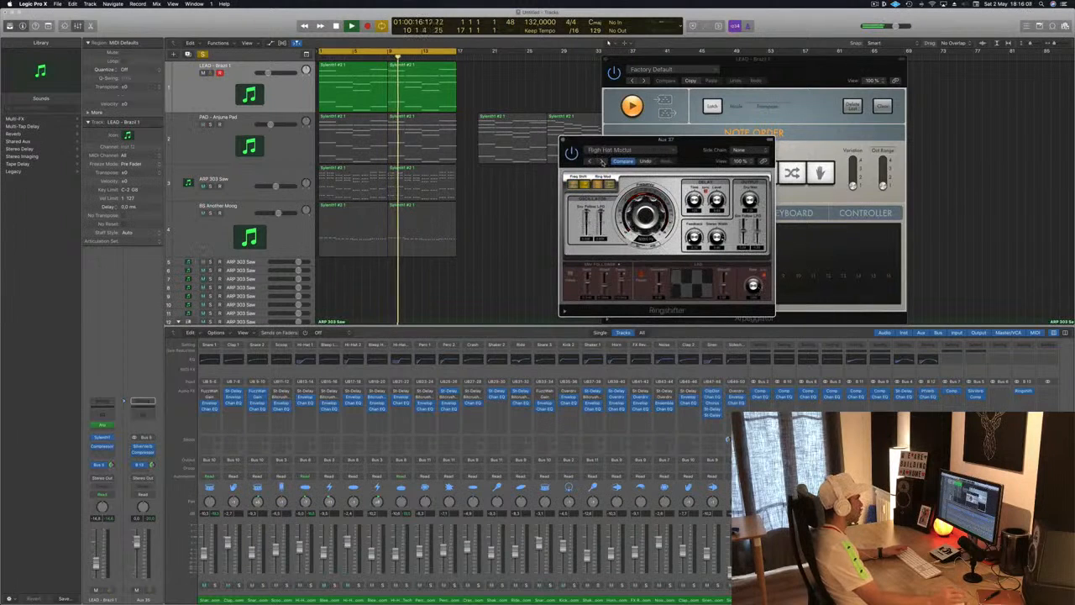
{"action": "left_click", "coordinate": [602, 161]}
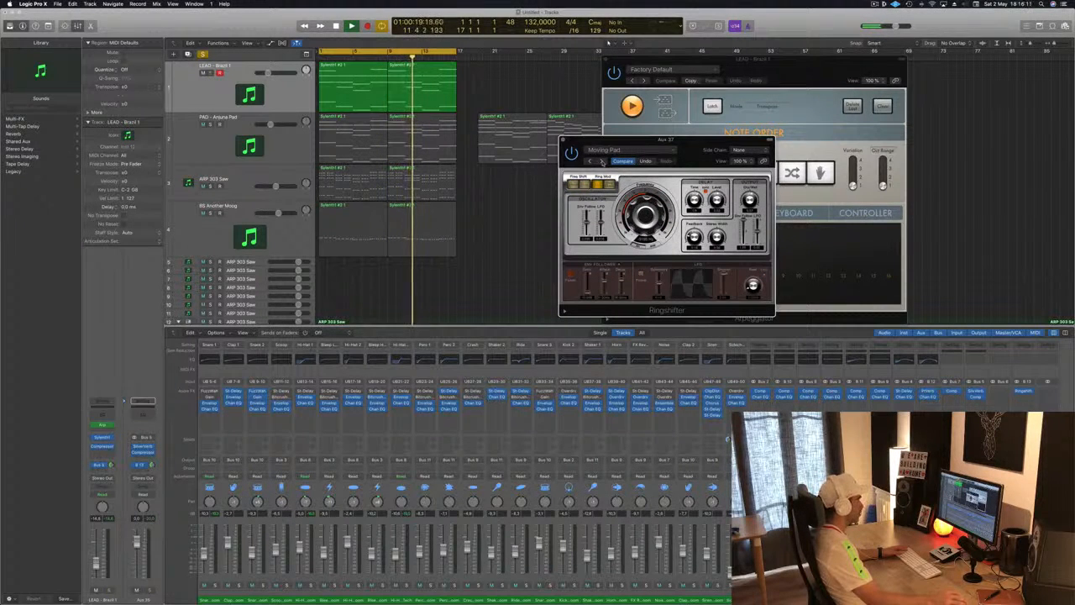
{"action": "left_click", "coordinate": [603, 161]}
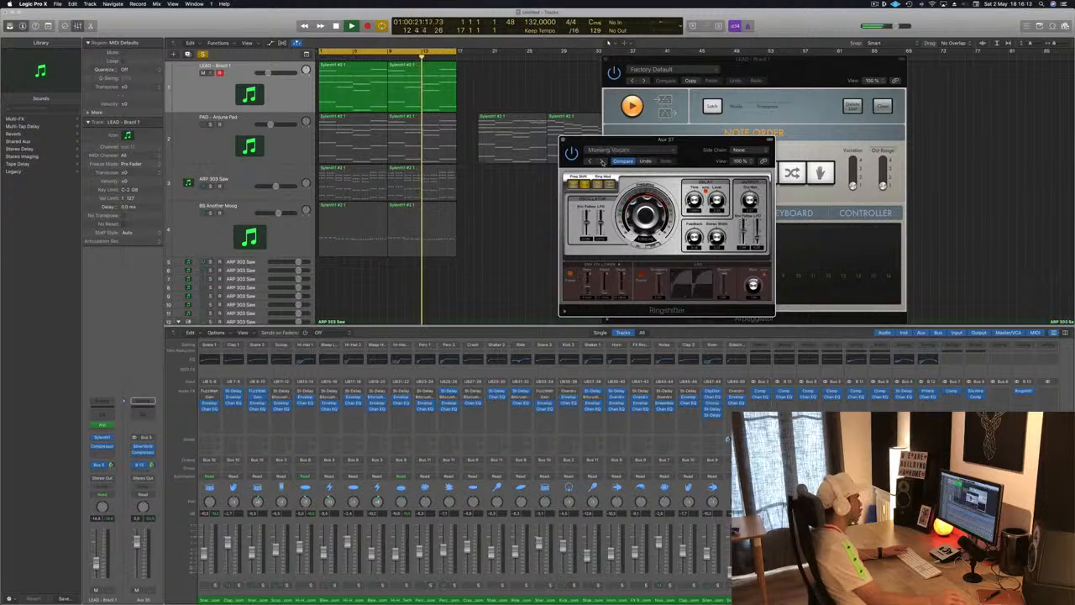
{"action": "left_click_drag", "start_coordinate": [696, 142], "coordinate": [876, 73]}
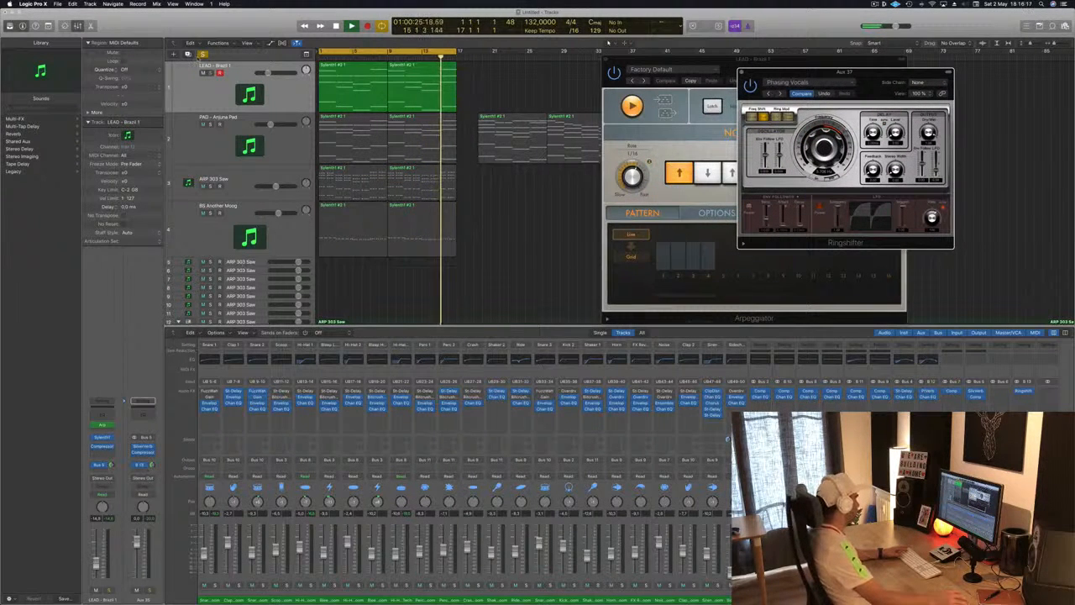
Turn off the solo and copy the reverb aux's side-chained Compressor onto the Ringshifter aux, closing its window after a check
{"action": "key", "text": "super+a"}
{"action": "key", "text": "Return"}
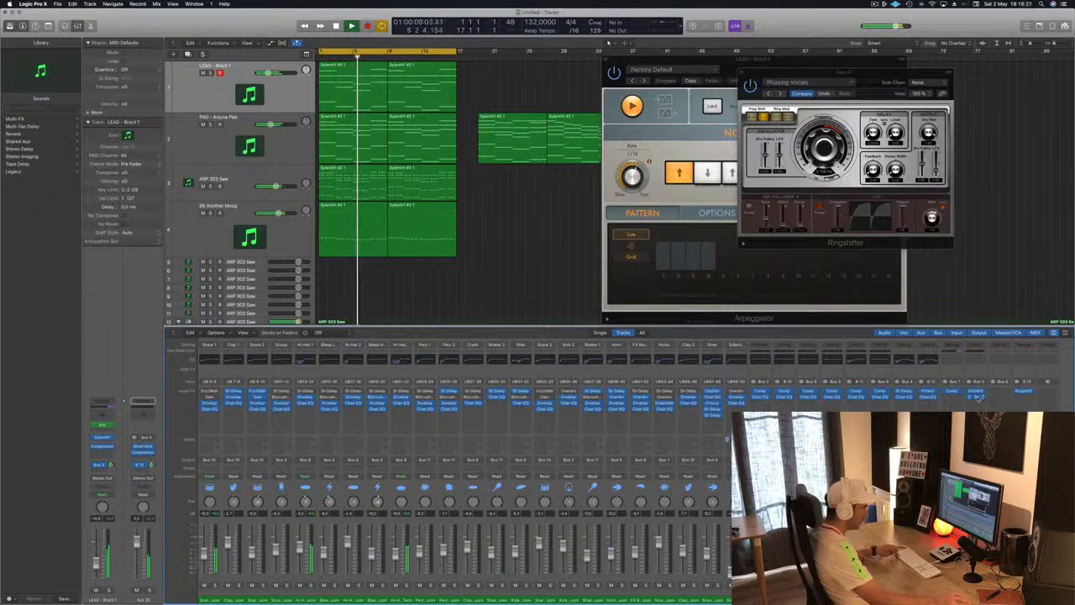
{"action": "left_click", "coordinate": [1024, 393]}
{"action": "left_click_drag", "start_coordinate": [296, 10], "coordinate": [445, 77]}
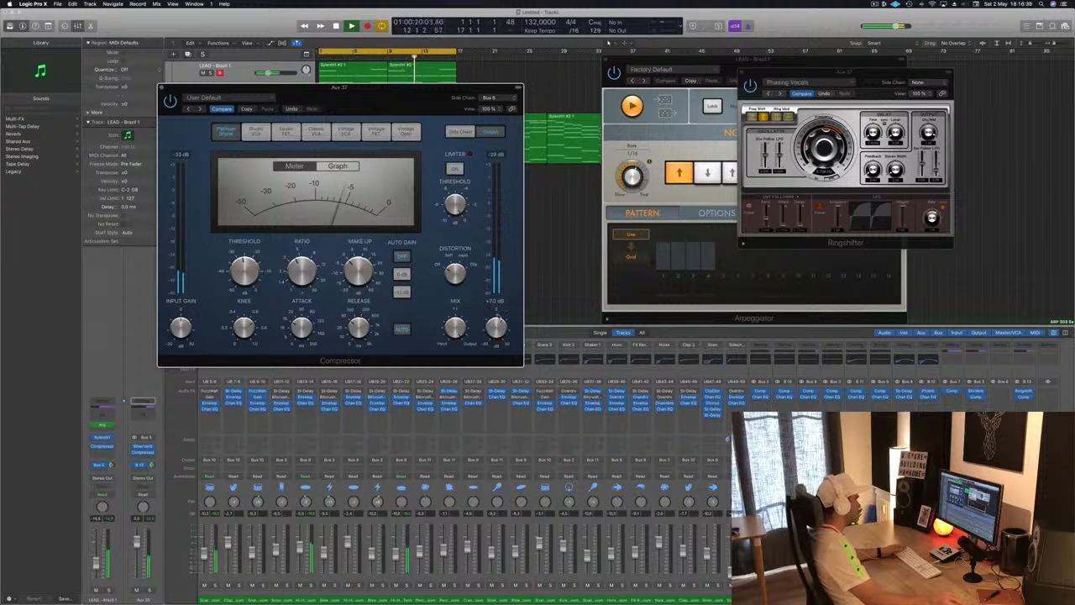
{"action": "left_click", "coordinate": [163, 89]}
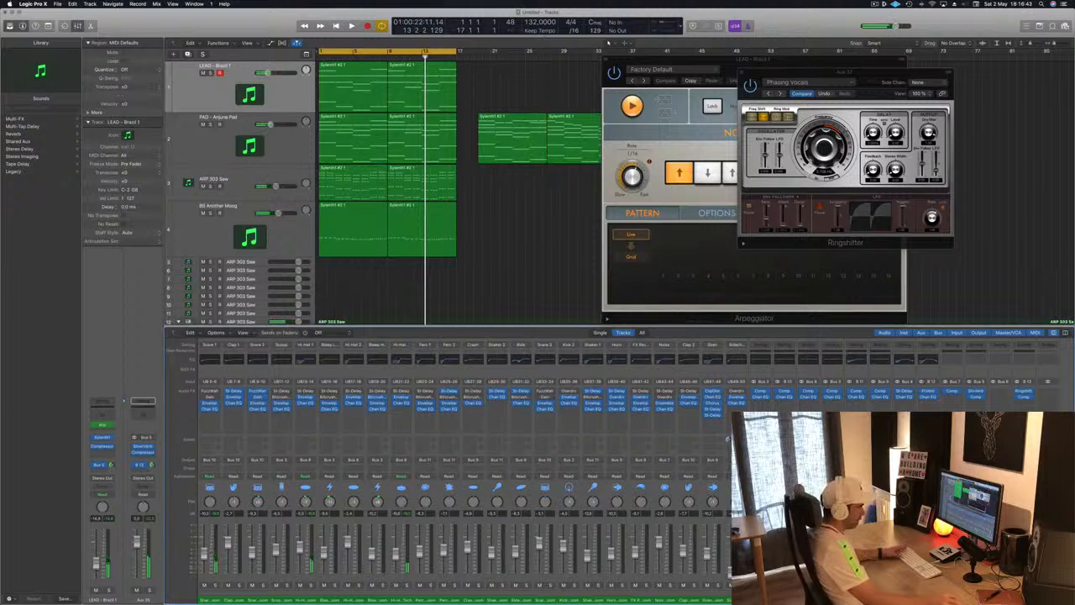
Play the loop from the start and inspect the Compressor on the aux channel that carries the Ringshifter
{"action": "key", "text": "Return"}
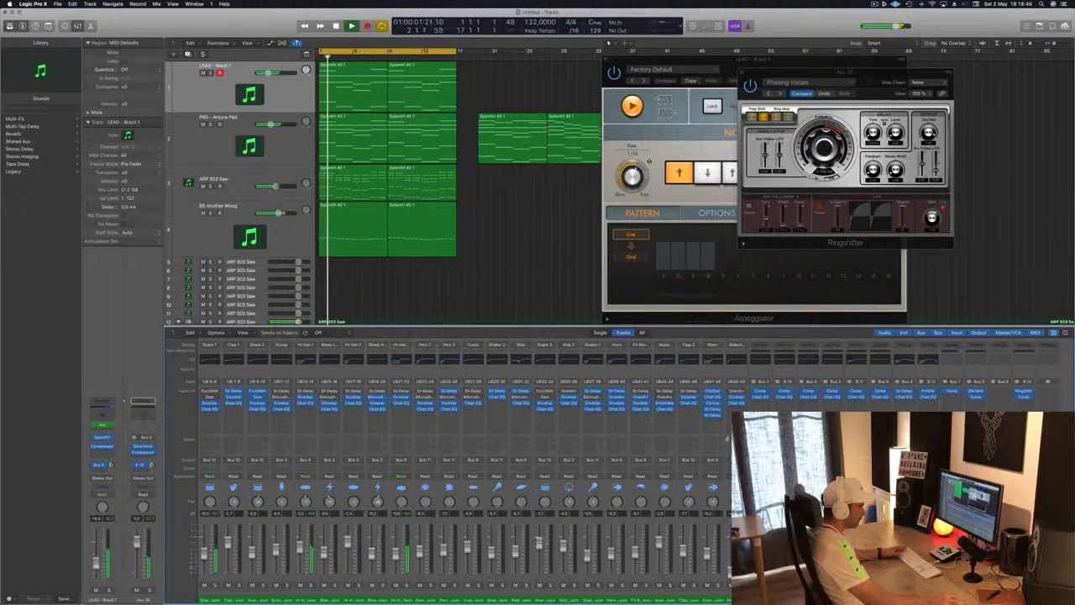
{"action": "left_click", "coordinate": [1022, 399]}
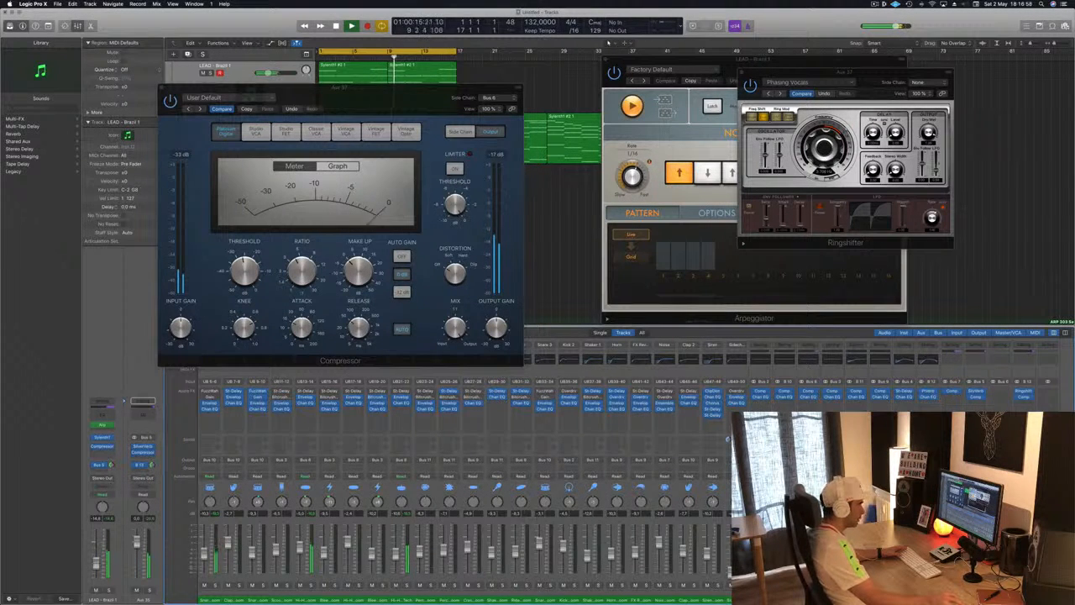
{"action": "left_click", "coordinate": [163, 87]}
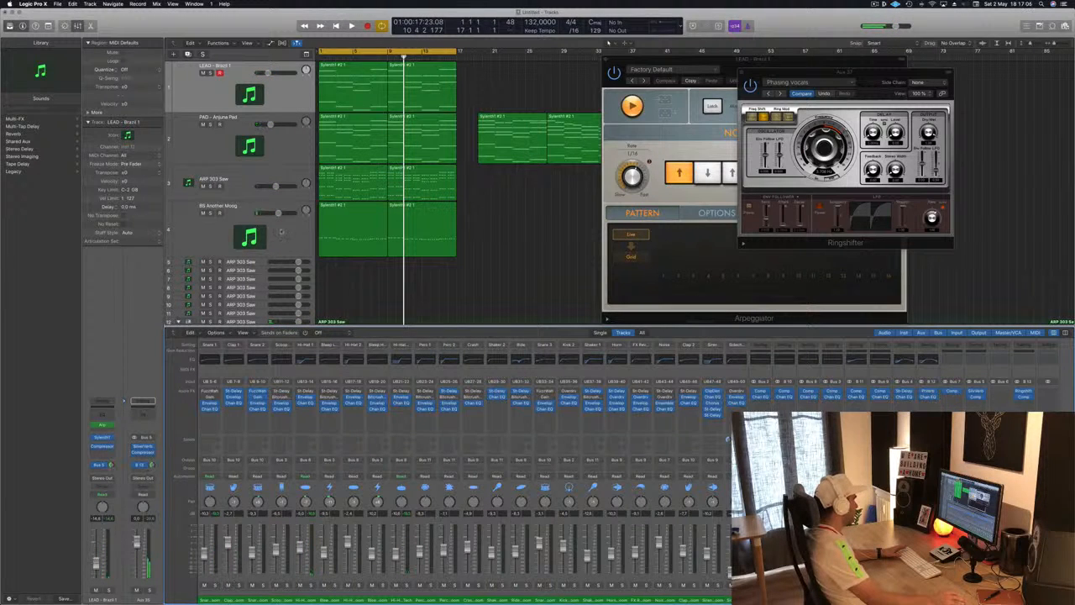
Listen to the LEAD - Brazil 1 track soloed during playback, and clear the solo to hear the full mix
{"action": "left_click", "coordinate": [281, 92]}
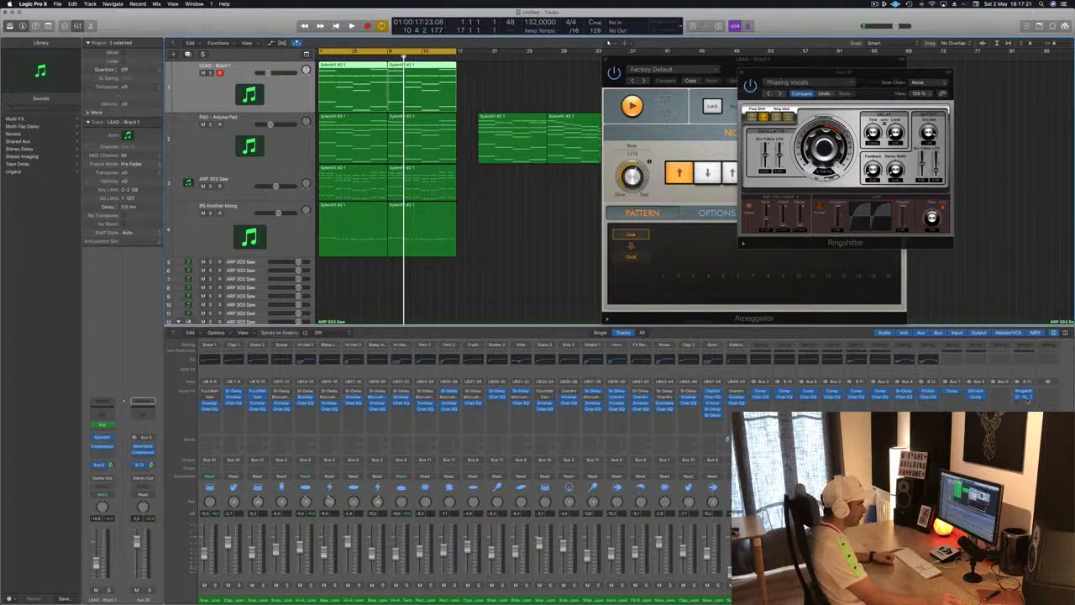
{"action": "key", "text": "space"}
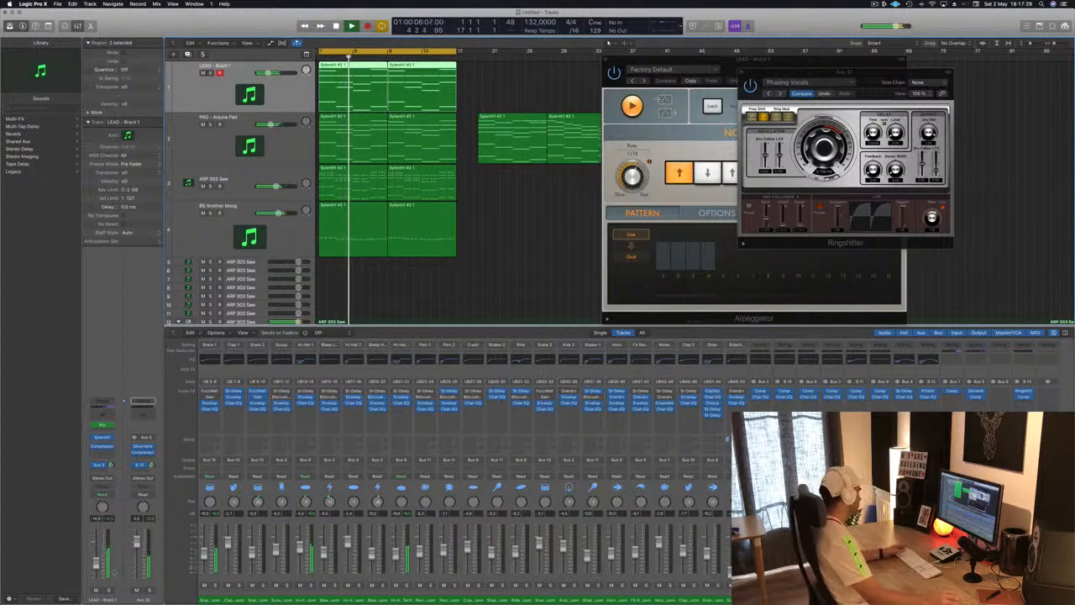
{"action": "left_click", "coordinate": [108, 590]}
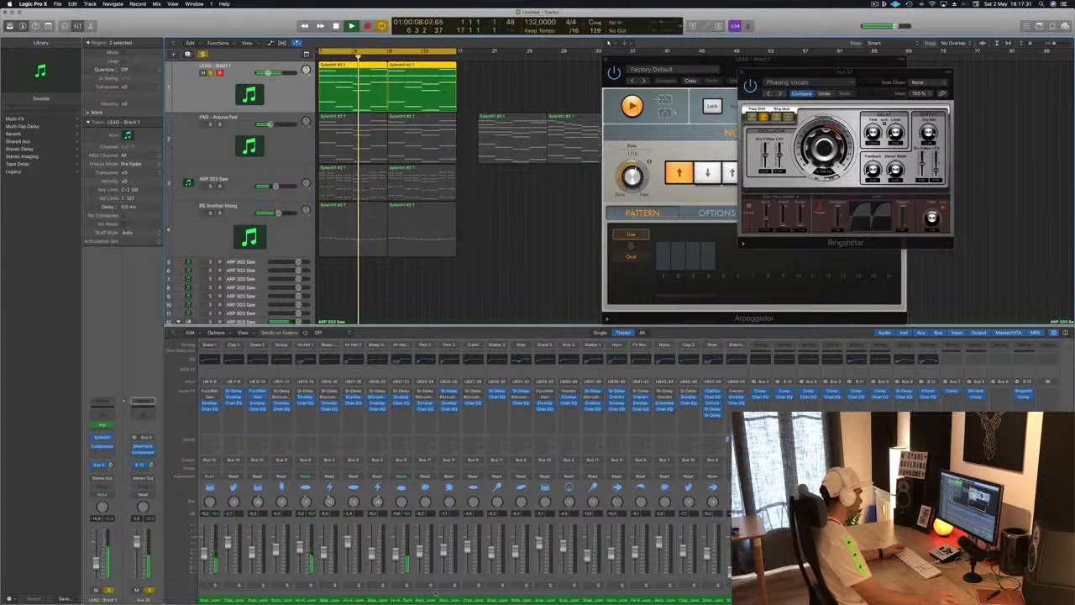
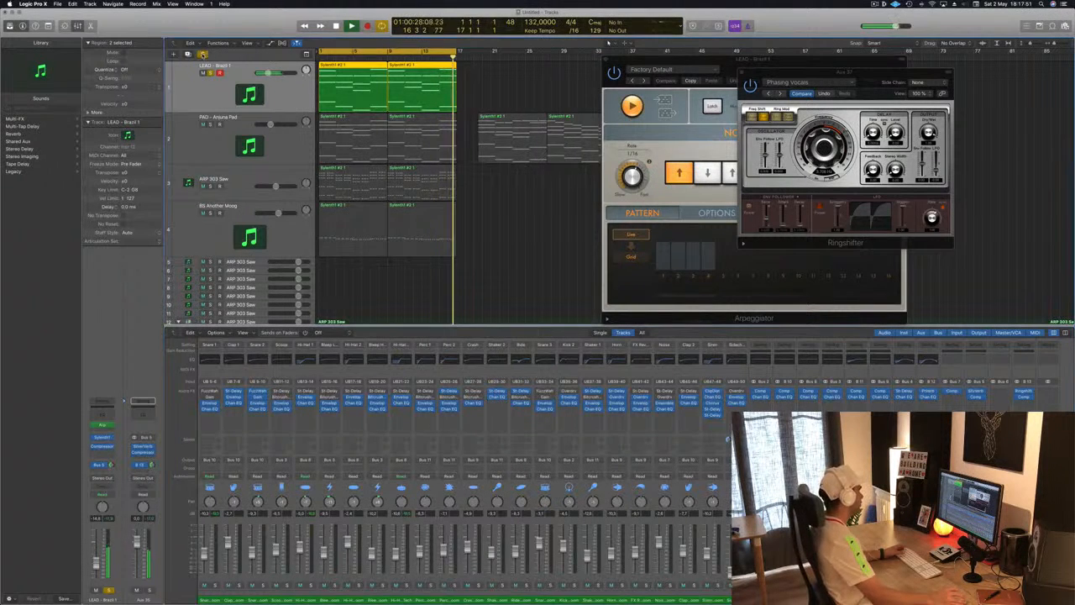
{"action": "key", "text": "ctrl+s"}
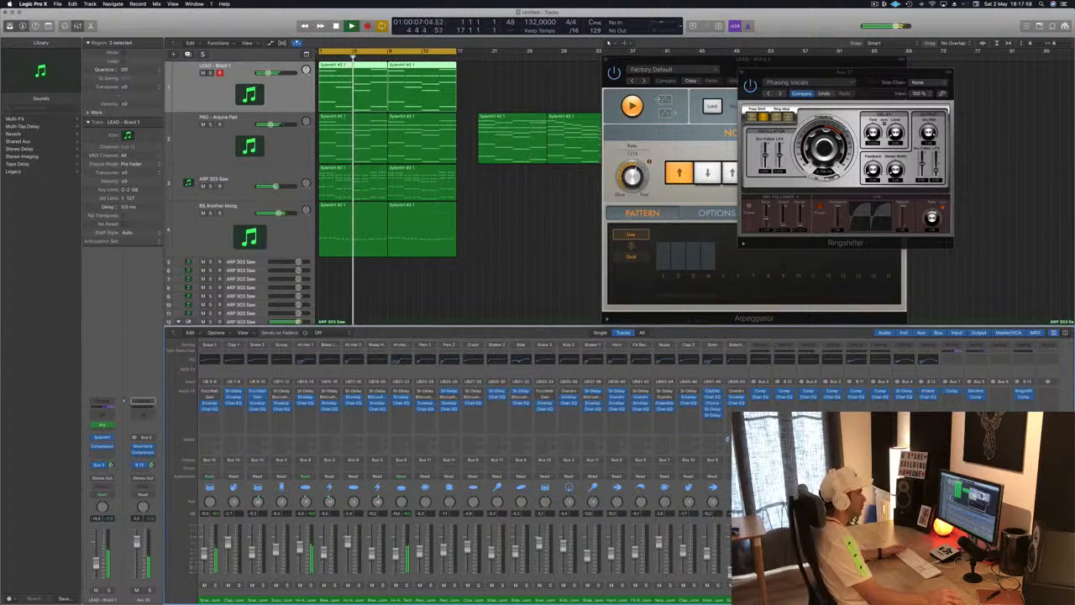
Stop playback and close the Ringshifter and Arpeggiator plug-in windows
{"action": "key", "text": "space"}
{"action": "left_click_drag", "start_coordinate": [765, 76], "coordinate": [729, 76]}
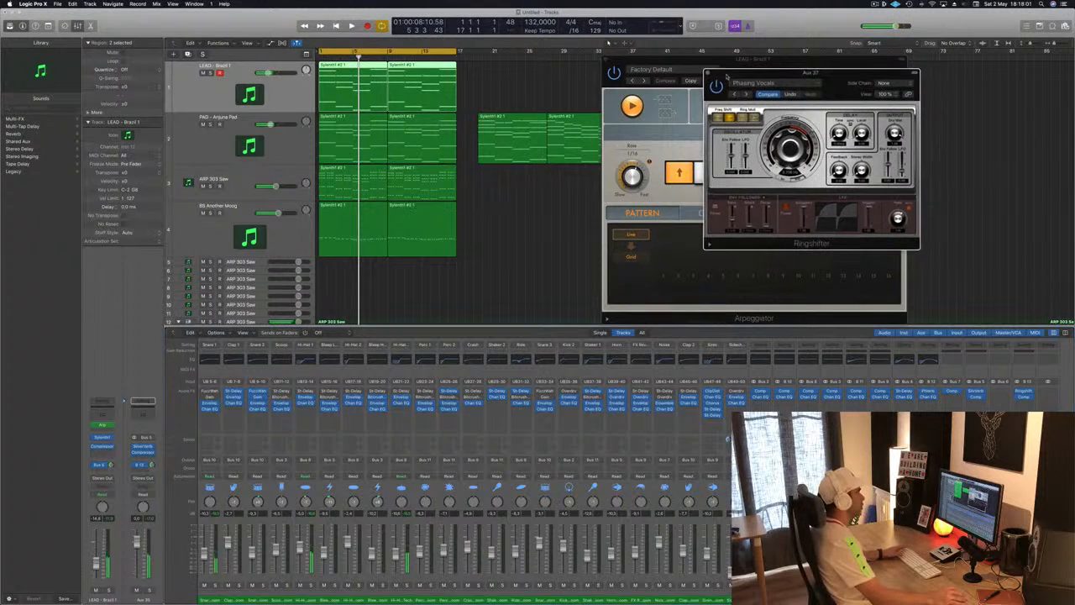
{"action": "left_click", "coordinate": [709, 74]}
{"action": "left_click", "coordinate": [607, 62]}
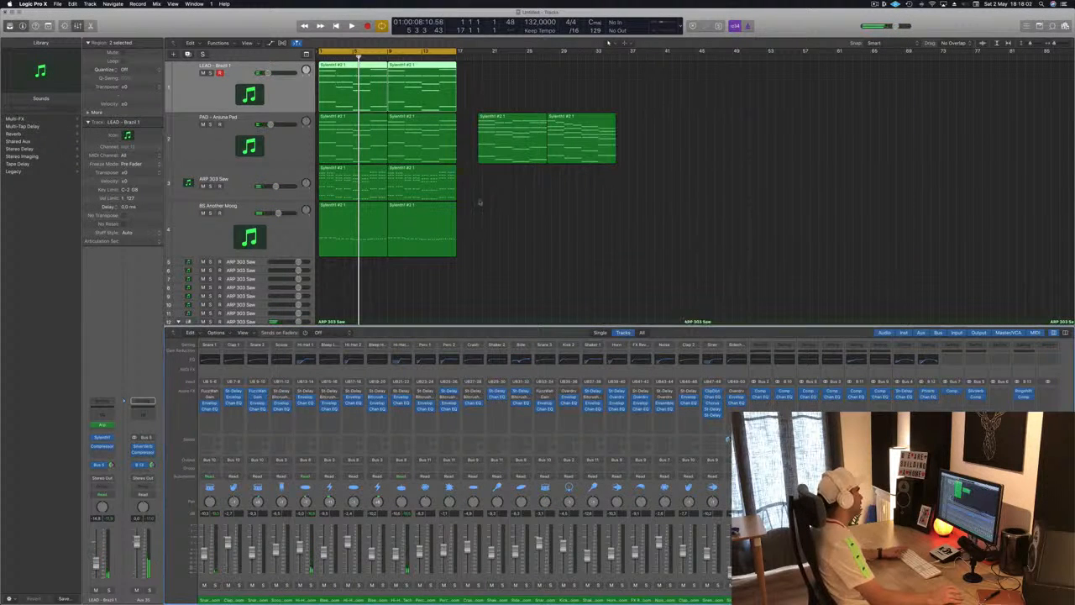
Restart playback and move the two spare regions on the PAD - Anjuna Pad track to about bar 60
{"action": "key", "text": "Return"}
{"action": "key", "text": "space"}
{"action": "scroll", "coordinate": [503, 250], "scroll_direction": "down", "scroll_amount": 2}
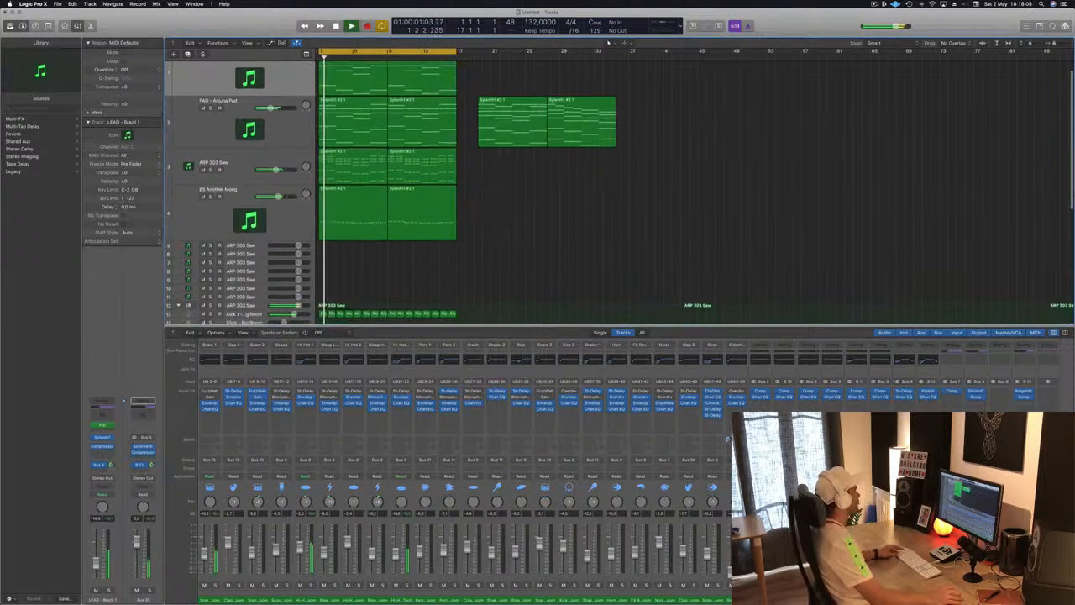
{"action": "scroll", "coordinate": [502, 250], "scroll_direction": "down", "scroll_amount": 4}
{"action": "scroll", "coordinate": [523, 225], "scroll_direction": "right", "scroll_amount": 5}
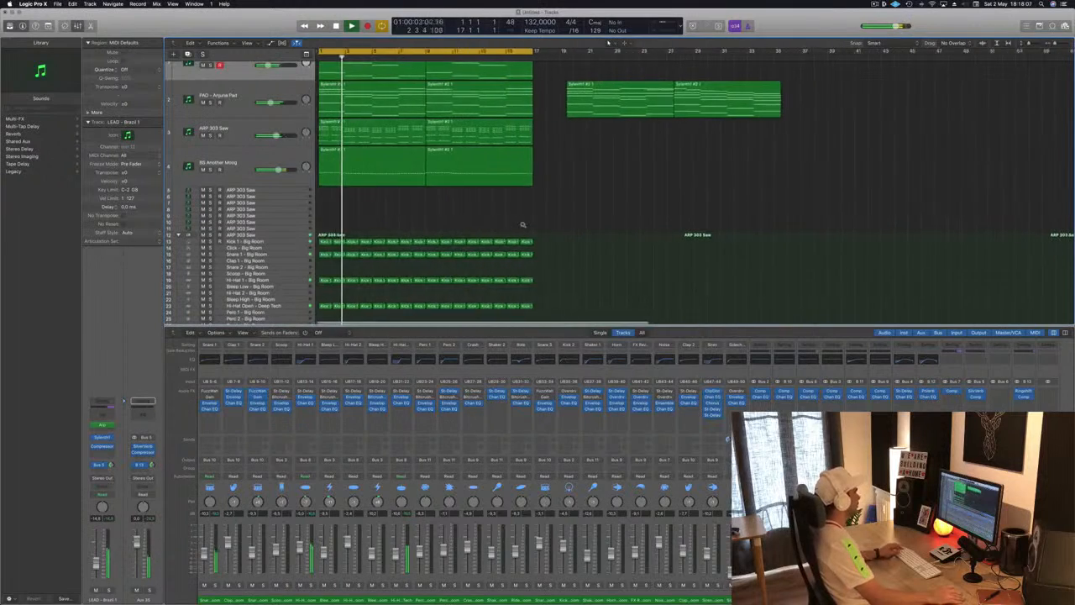
{"action": "scroll", "coordinate": [533, 209], "scroll_direction": "left", "scroll_amount": 1}
{"action": "scroll", "coordinate": [400, 225], "scroll_direction": "up", "scroll_amount": 2}
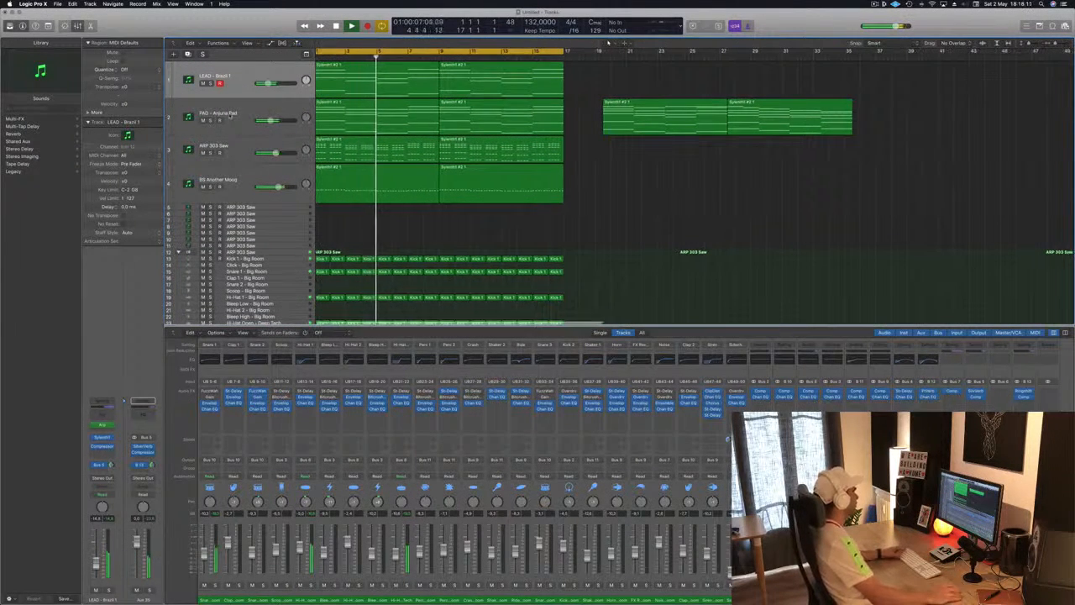
{"action": "left_click", "coordinate": [240, 119]}
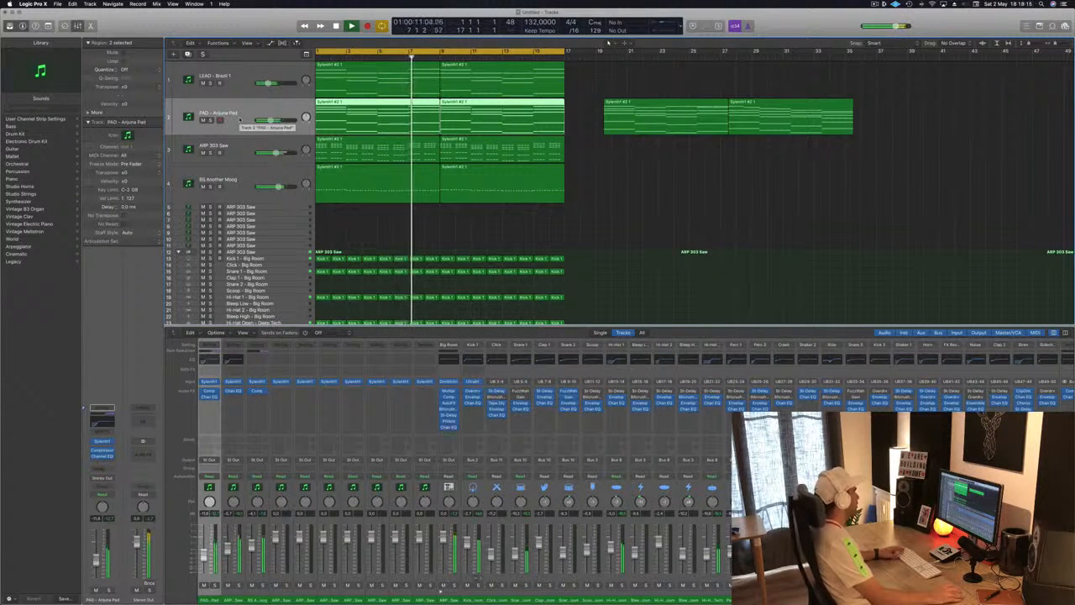
{"action": "key", "text": "super+Left"}
{"action": "key", "text": "super+Left"}
{"action": "key", "text": "super+Left"}
{"action": "left_click_drag", "start_coordinate": [854, 130], "coordinate": [941, 111]}
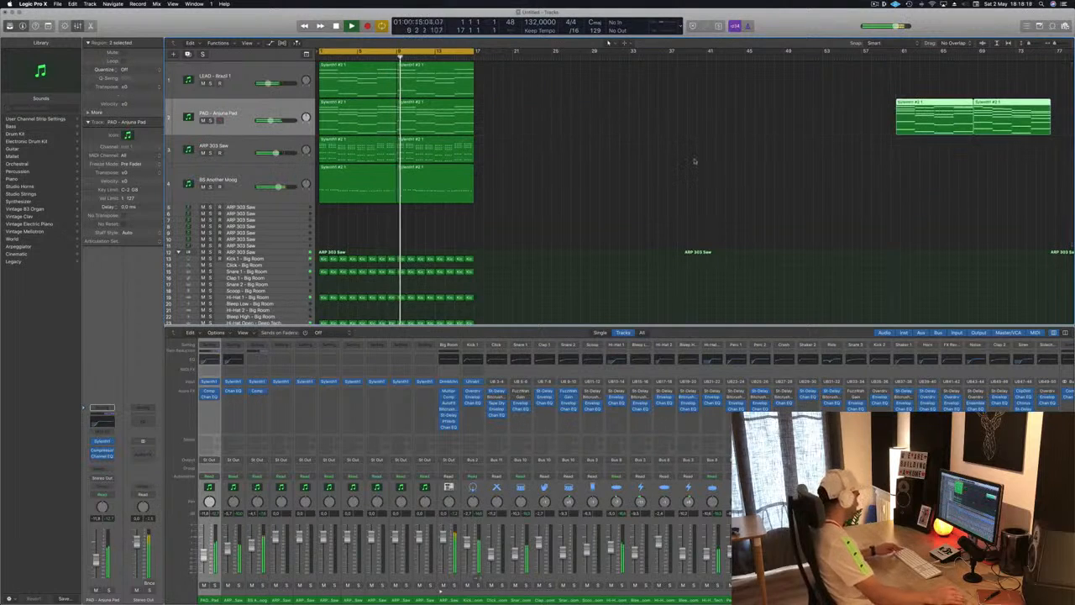
Repeat the 16-bar section between the locators three times on all tracks
{"action": "key", "text": "super+0"}
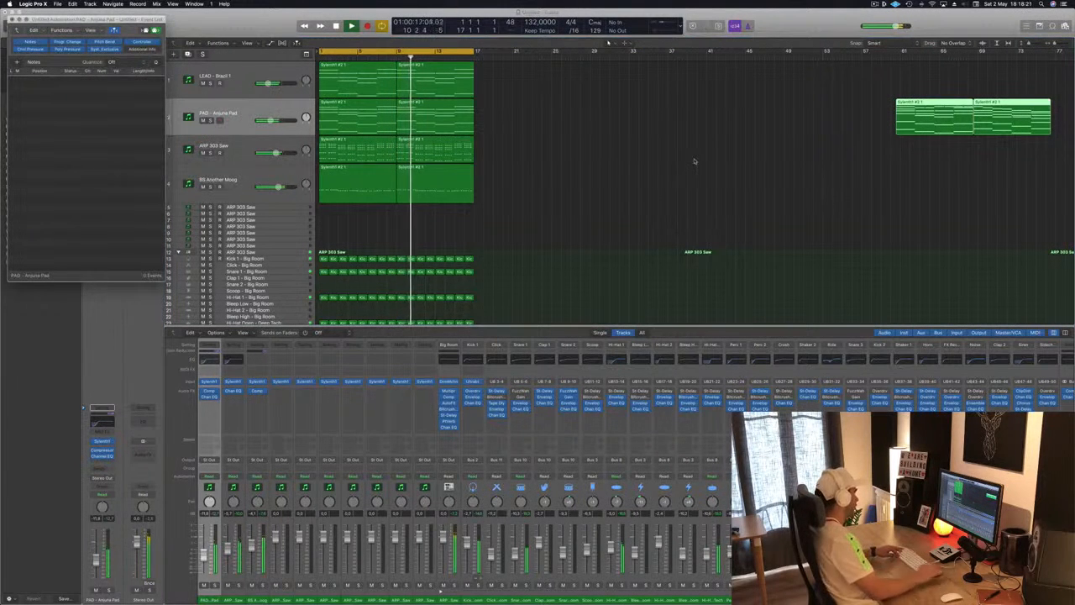
{"action": "key", "text": "super+w"}
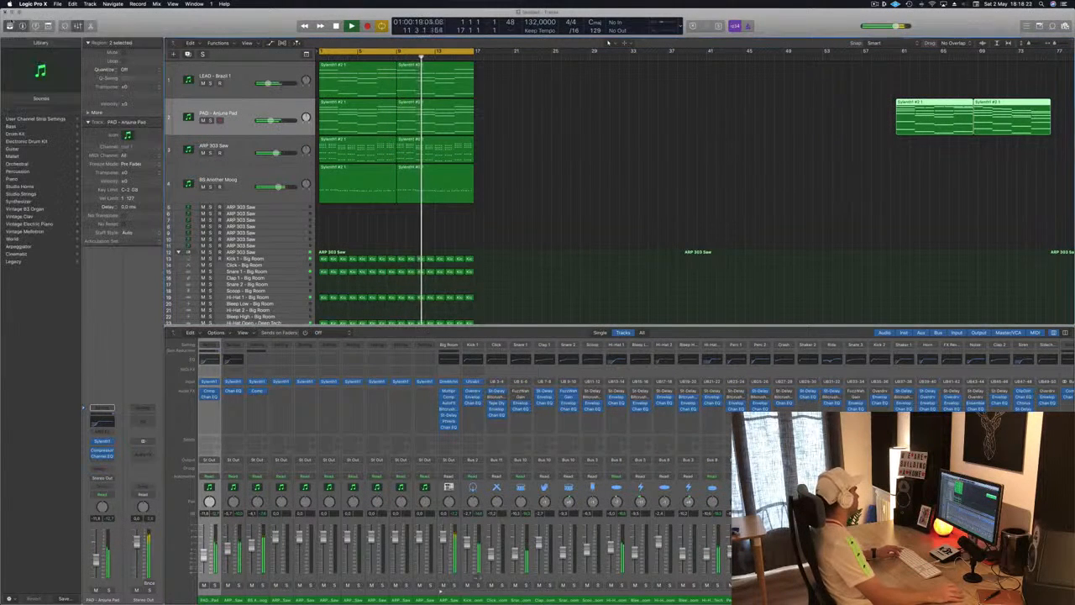
{"action": "key", "text": "ctrl+super+r"}
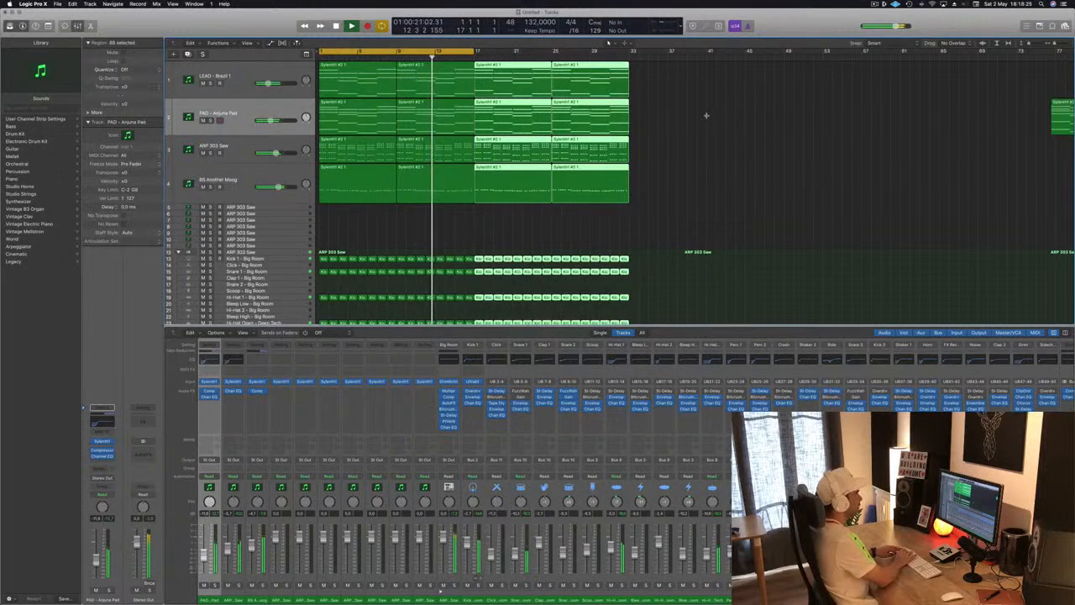
{"action": "key", "text": "ctrl+super+r"}
{"action": "key", "text": "ctrl+super+r"}
{"action": "key", "text": "super+Left"}
{"action": "key", "text": "super+Left"}
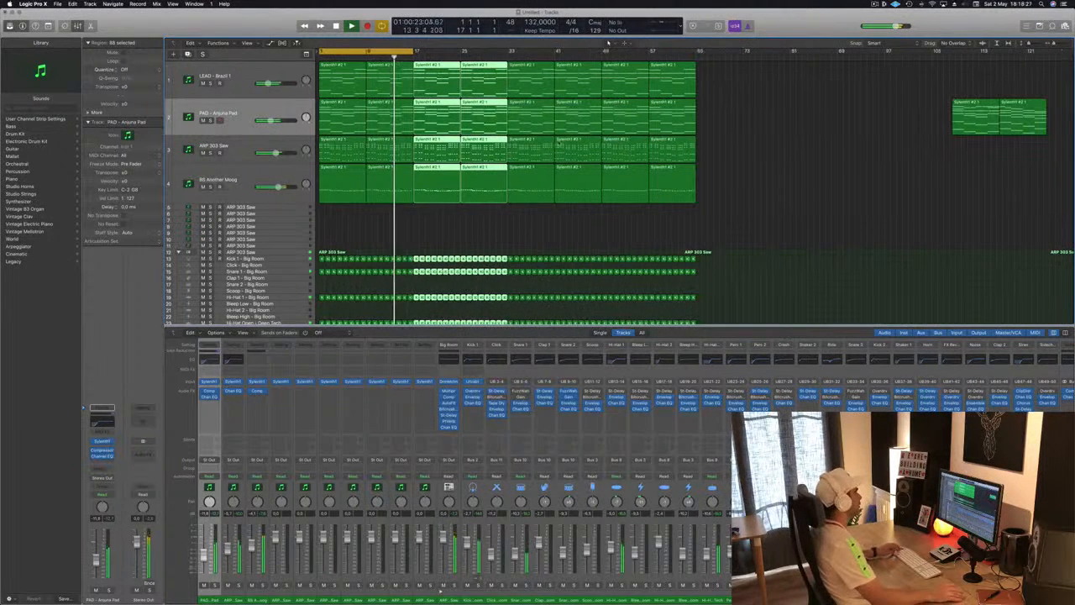
Show the secondary ruler, extend the cycle range to bar 65 and restart playback
{"action": "left_click", "coordinate": [247, 43]}
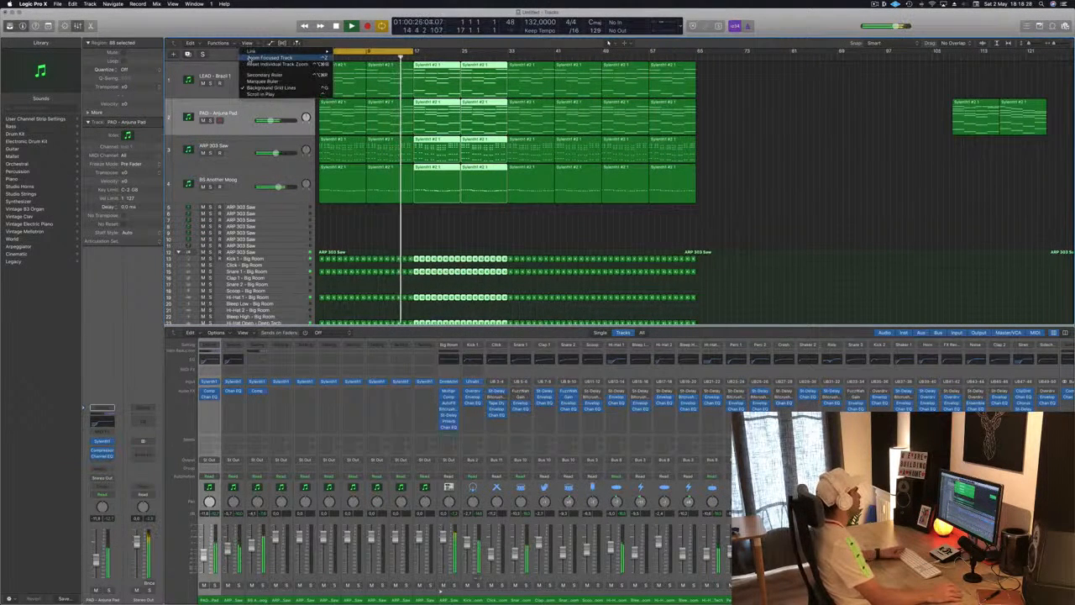
{"action": "left_click", "coordinate": [261, 75]}
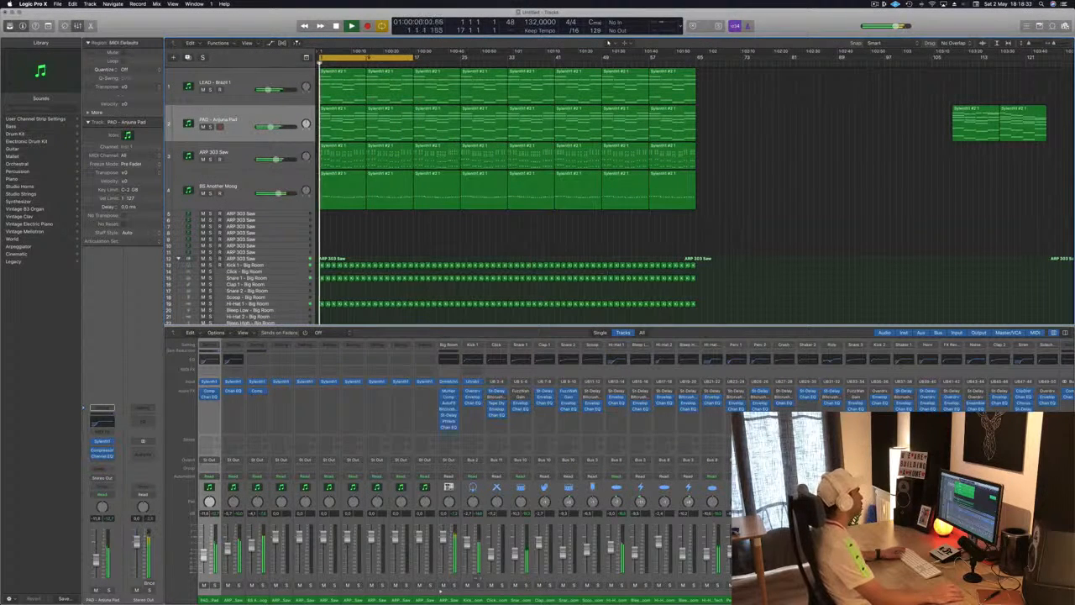
{"action": "left_click_drag", "start_coordinate": [414, 58], "coordinate": [697, 57]}
{"action": "key", "text": "space"}
{"action": "key", "text": "space"}
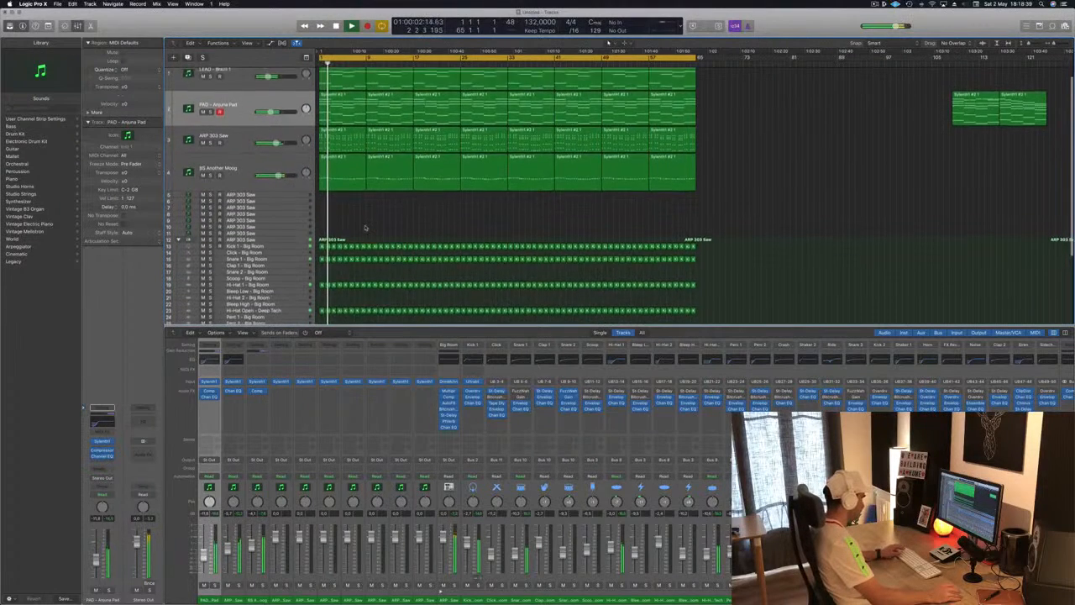
Load the channel strip setting "000-Mega Saw Riser With noise" on track 5, the first empty ARP 303 Saw track
{"action": "left_click", "coordinate": [270, 110]}
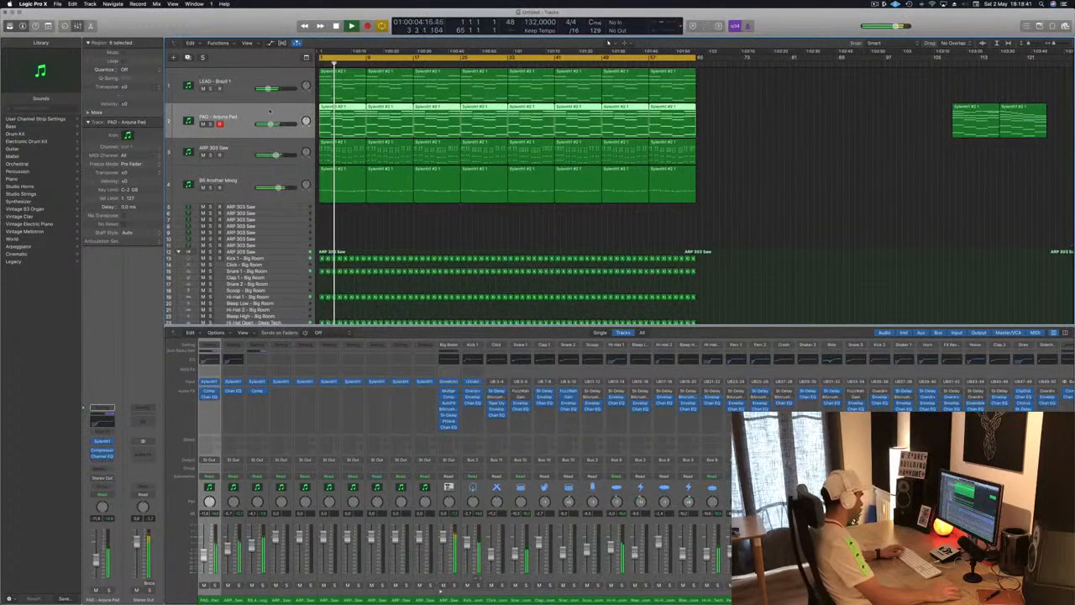
{"action": "left_click", "coordinate": [273, 206]}
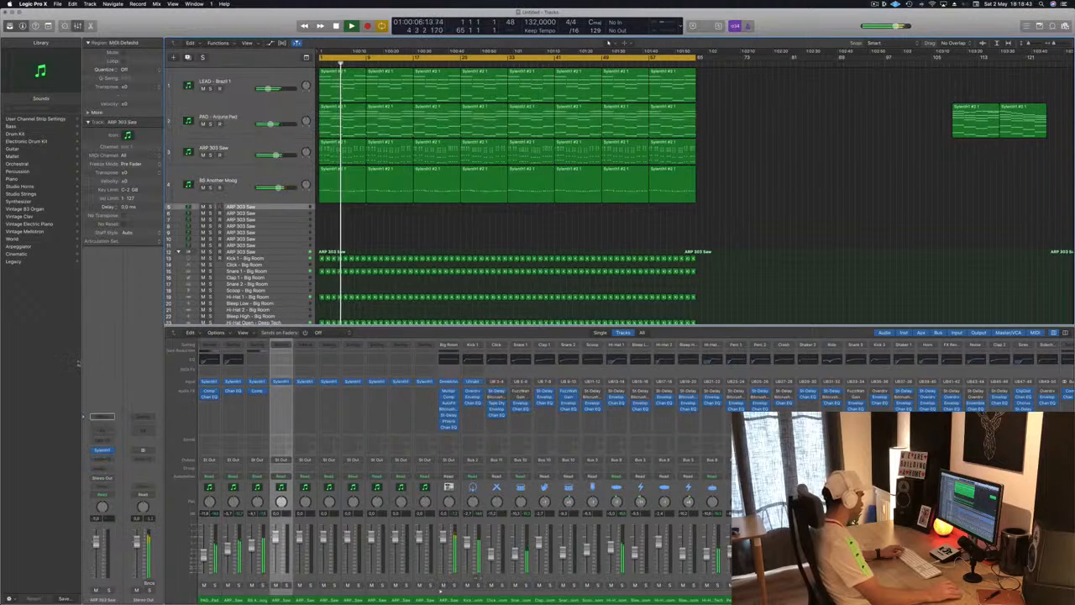
{"action": "left_click", "coordinate": [102, 417]}
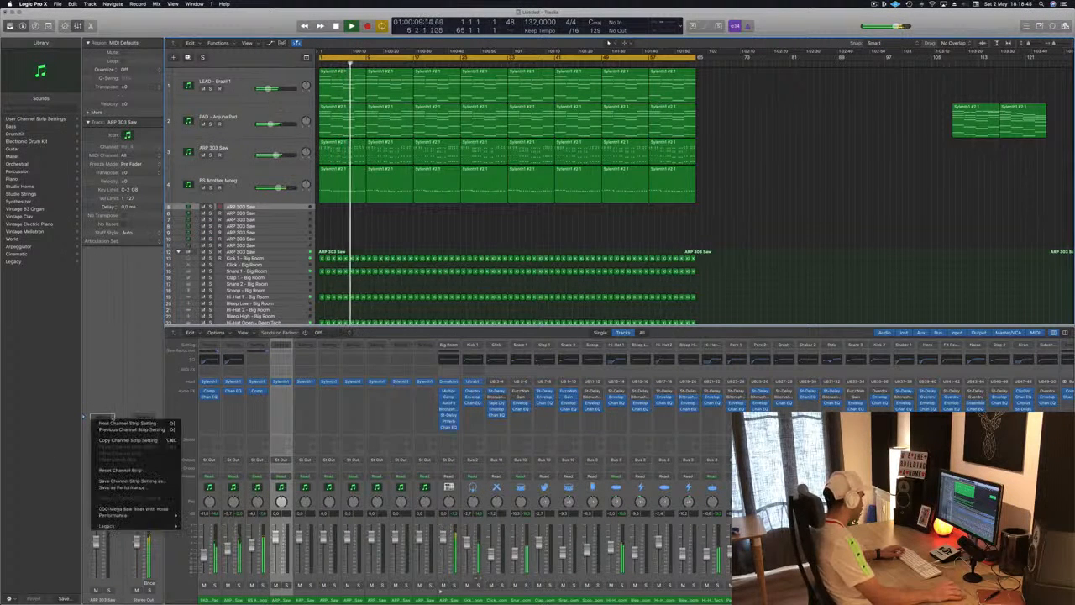
{"action": "left_click", "coordinate": [131, 509]}
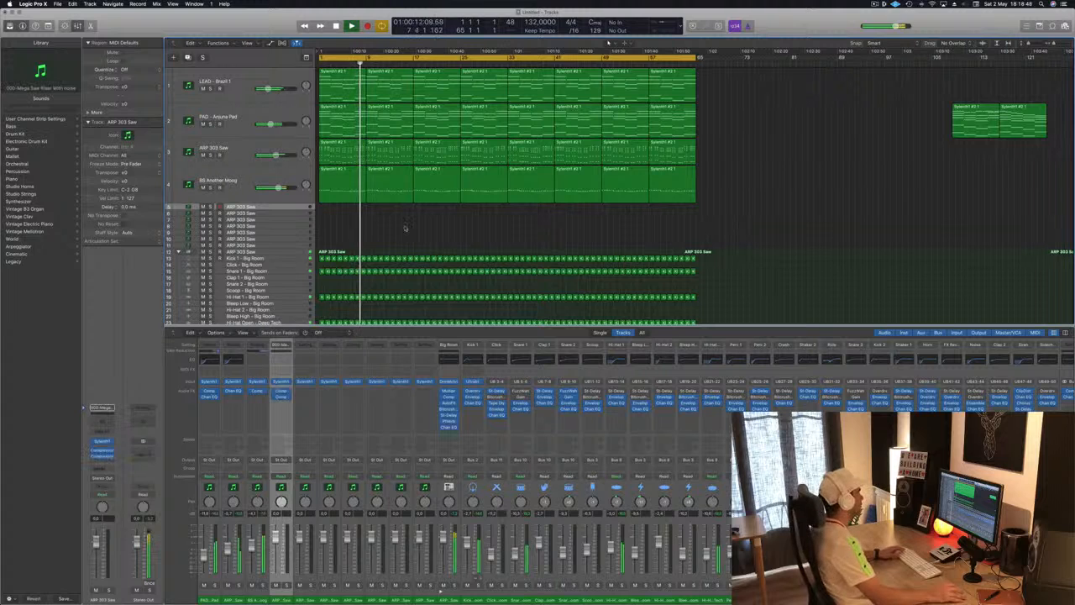
Copy the first Anjuna Pad region to track 5 and delete all its notes after the first chord
{"action": "left_click_drag", "start_coordinate": [338, 128], "coordinate": [340, 212]}
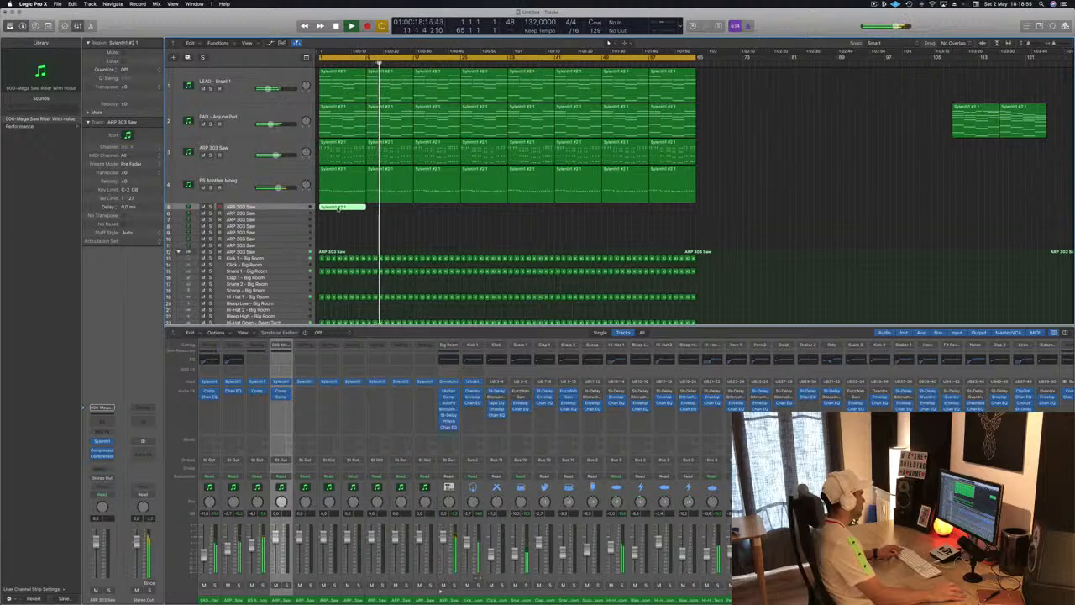
{"action": "double_click", "coordinate": [340, 210]}
{"action": "left_click_drag", "start_coordinate": [414, 476], "coordinate": [610, 579]}
{"action": "key", "text": "Delete"}
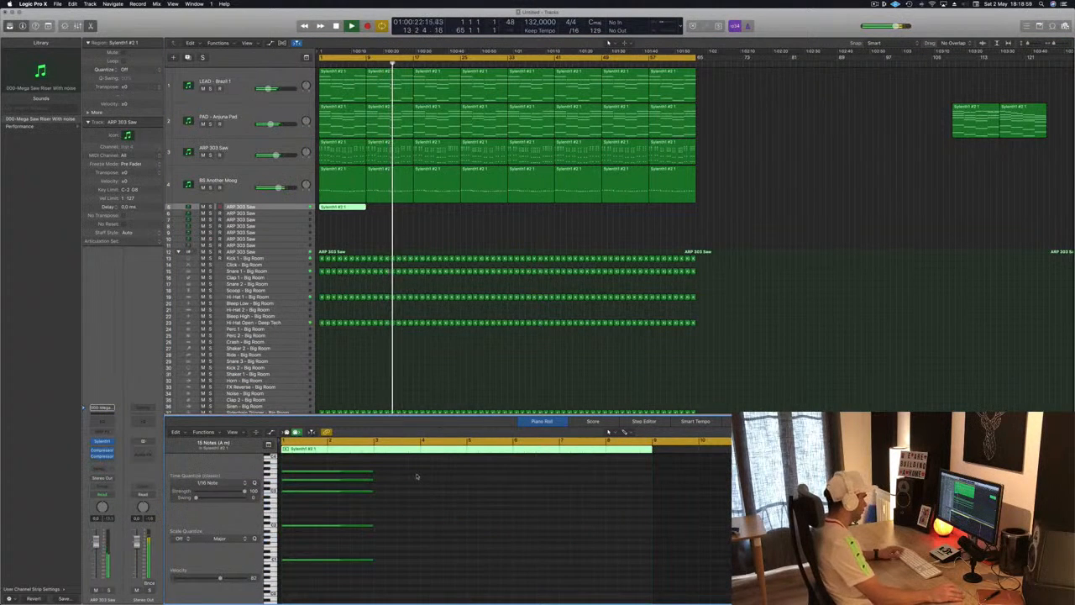
Lengthen the chord to the end of the 8-bar region and delete all its notes except the second lowest
{"action": "left_click_drag", "start_coordinate": [412, 467], "coordinate": [267, 572]}
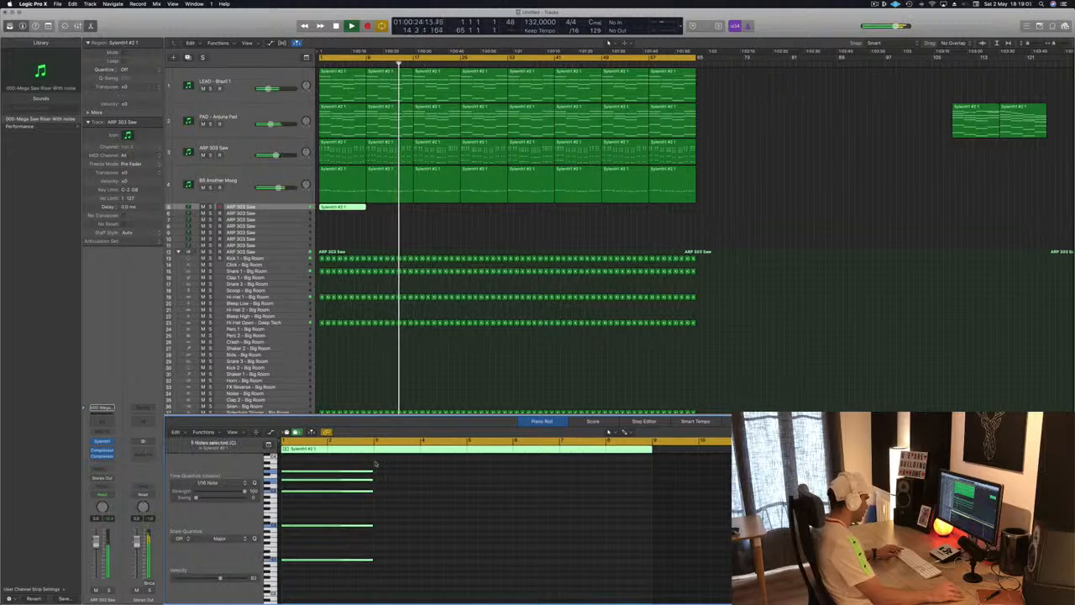
{"action": "left_click_drag", "start_coordinate": [373, 470], "coordinate": [648, 475]}
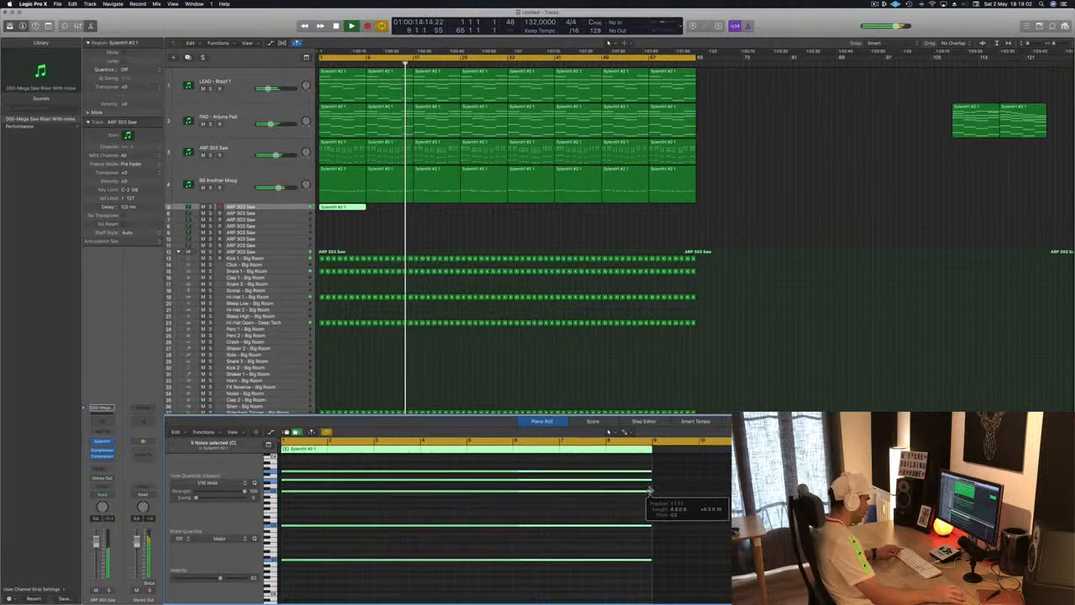
{"action": "left_click", "coordinate": [415, 560]}
{"action": "key", "text": "Delete"}
{"action": "key", "text": "Delete"}
{"action": "left_click", "coordinate": [430, 471]}
{"action": "key", "text": "Delete"}
{"action": "left_click", "coordinate": [429, 492]}
{"action": "key", "text": "Delete"}
Restart playback and extend the track 5 region and its single note to 16 bars
{"action": "key", "text": "space"}
{"action": "key", "text": "space"}
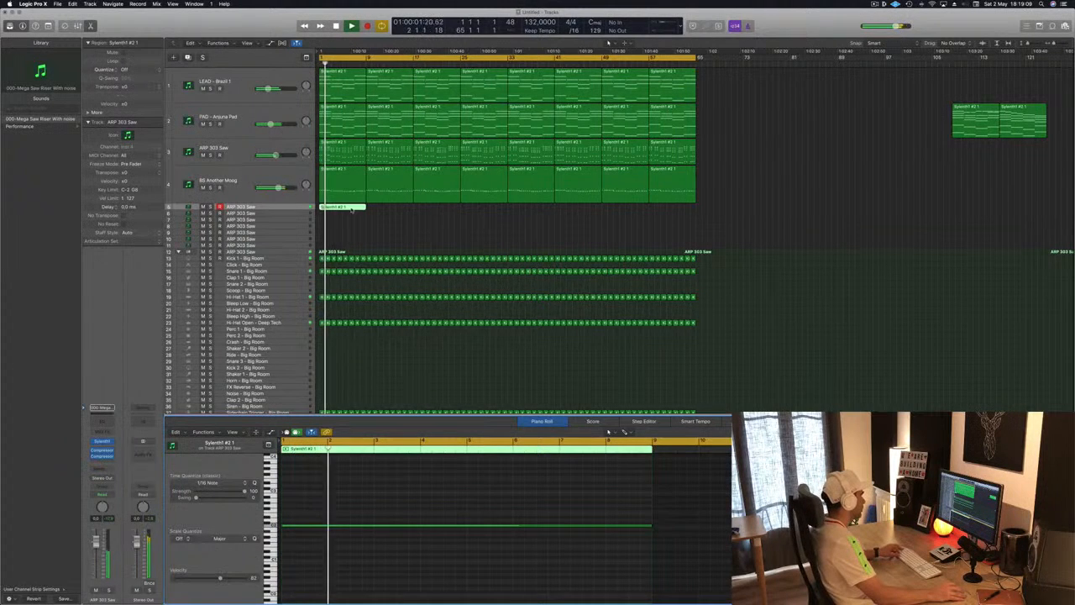
{"action": "left_click_drag", "start_coordinate": [364, 207], "coordinate": [413, 208]}
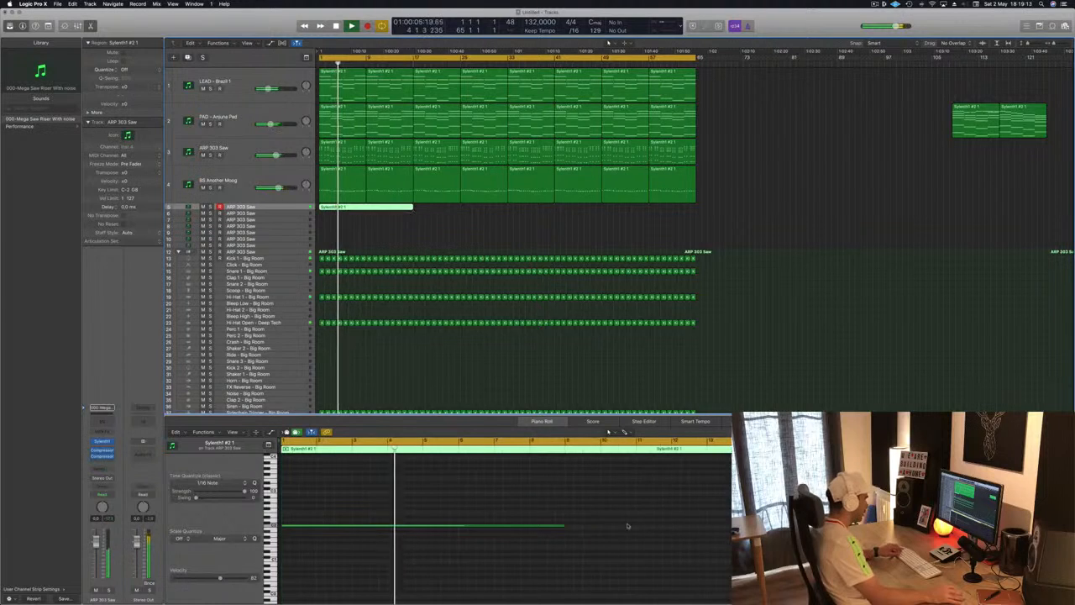
{"action": "left_click_drag", "start_coordinate": [563, 525], "coordinate": [729, 526]}
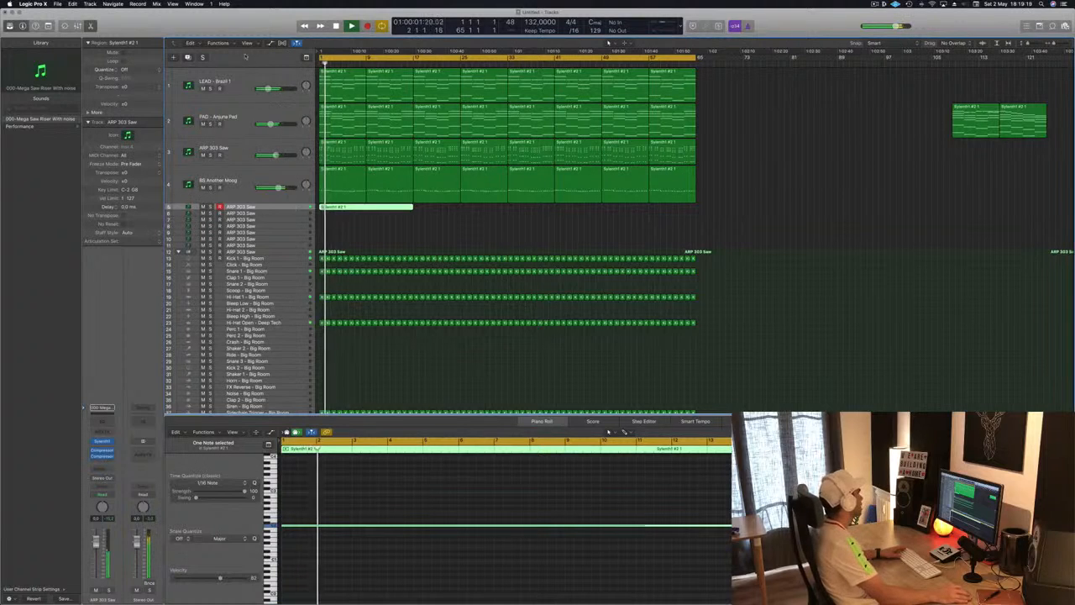
Show the toolbar and turn on Track Zoom to enlarge the selected track 5
{"action": "left_click", "coordinate": [48, 26]}
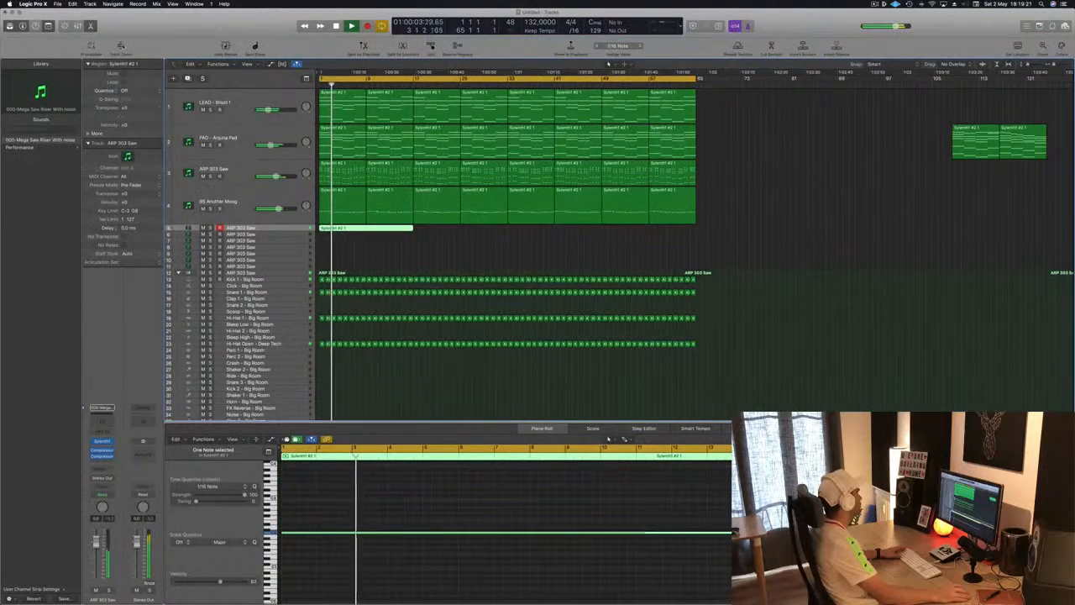
{"action": "left_click", "coordinate": [120, 46]}
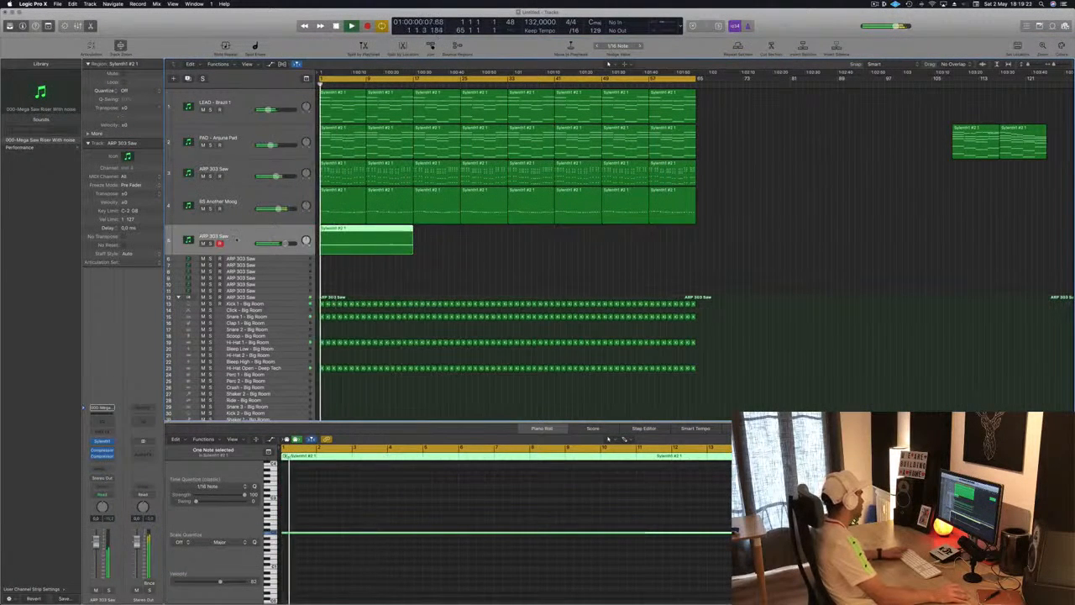
Restart playback and briefly listen to the saw riser track in solo, then with all tracks
{"action": "key", "text": "Return"}
{"action": "key", "text": "ctrl+s"}
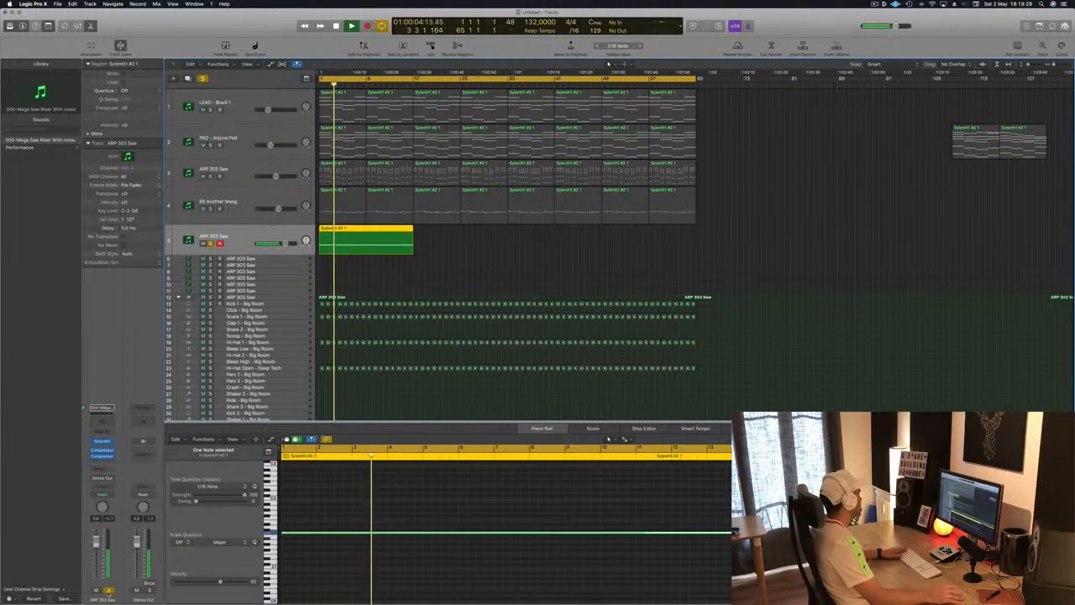
{"action": "key", "text": "ctrl+s"}
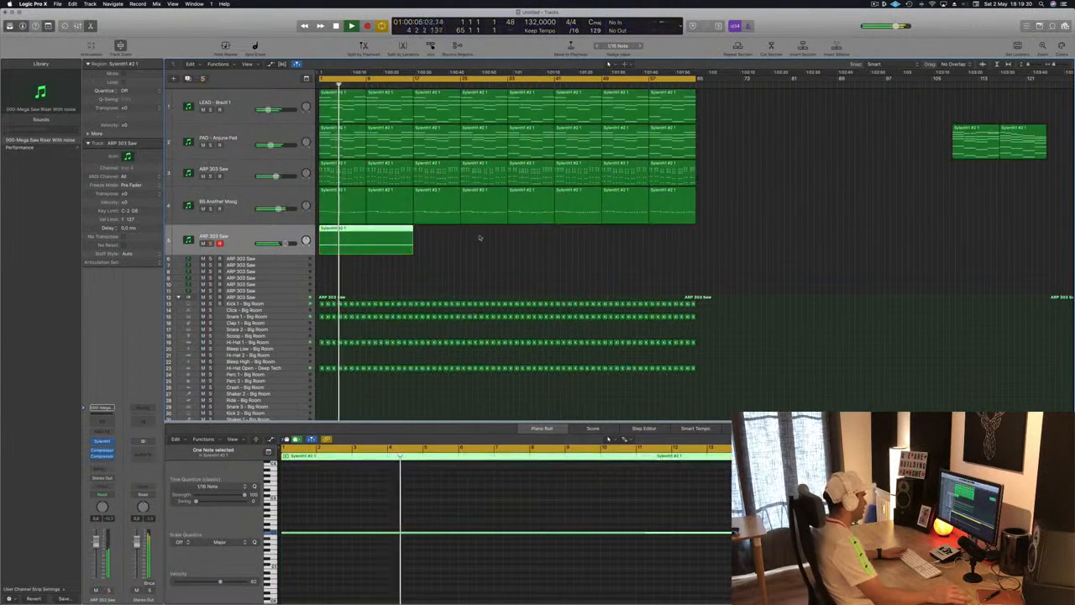
Set the side chain of the saw riser track's compressor to Bus 6 (Sidechain Trigger) and adjust the threshold
{"action": "left_click", "coordinate": [101, 451]}
{"action": "left_click", "coordinate": [340, 30]}
{"action": "mouse_move", "coordinate": [338, 54]}
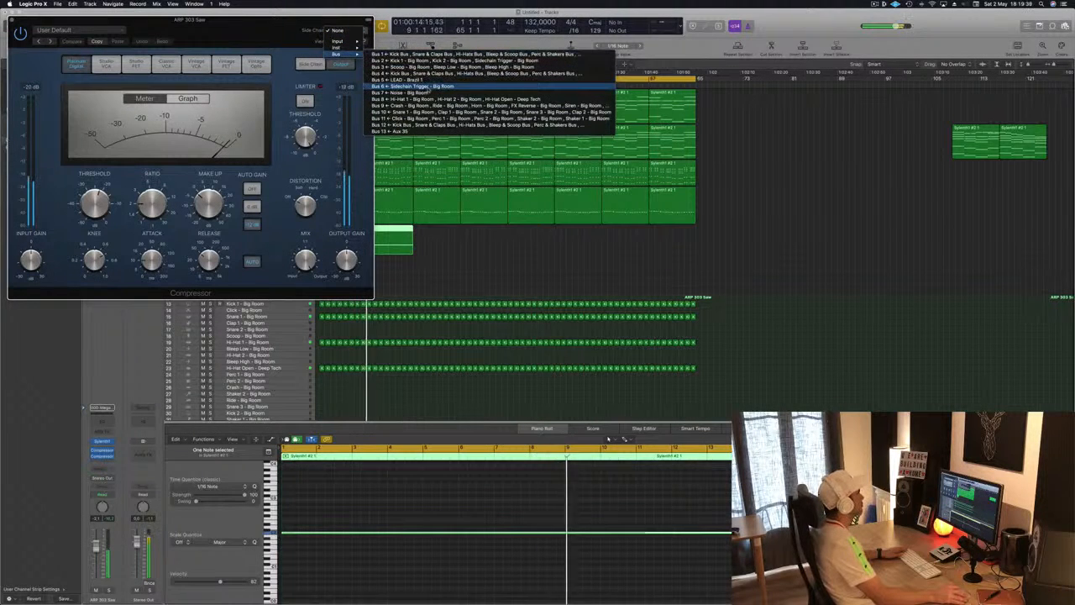
{"action": "left_click", "coordinate": [428, 89]}
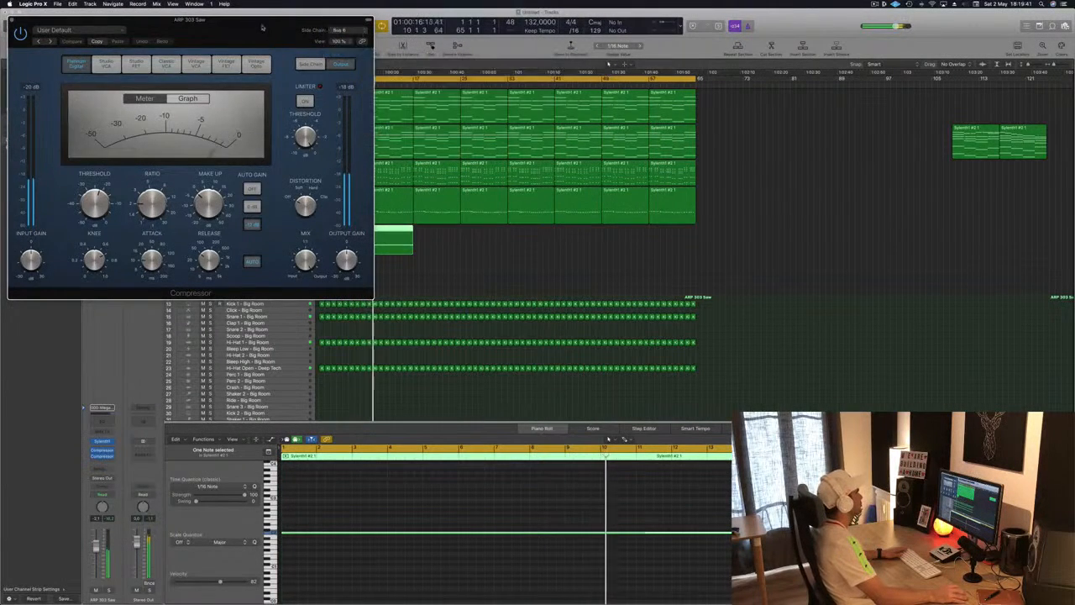
{"action": "left_click_drag", "start_coordinate": [260, 20], "coordinate": [672, 118]}
{"action": "left_click_drag", "start_coordinate": [509, 301], "coordinate": [509, 306]}
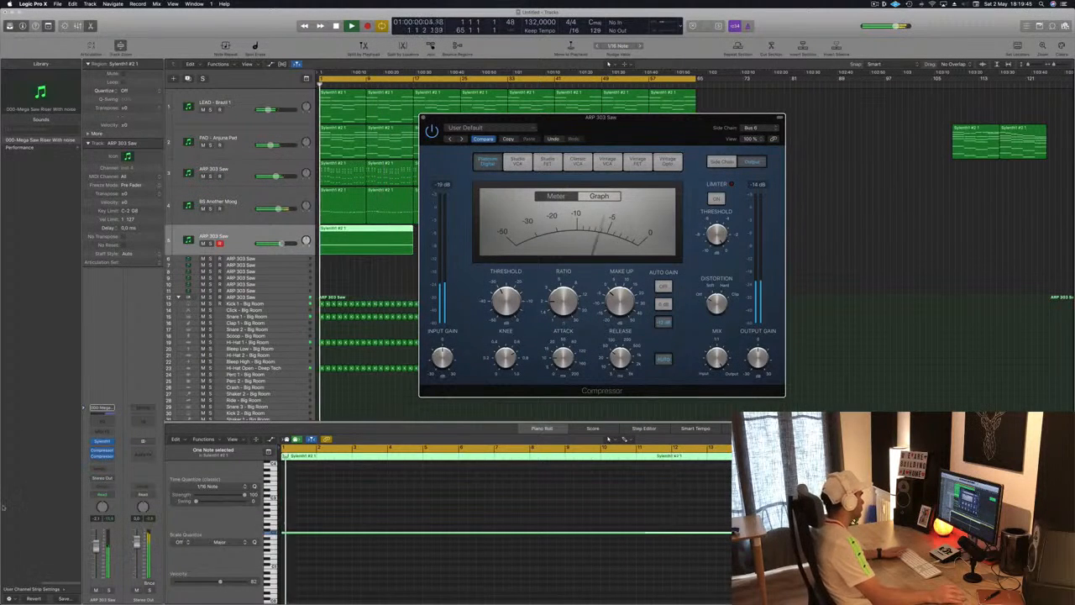
Add a send to Bus 5 on the saw riser track, close its compressor and lower the track's volume
{"action": "left_click_drag", "start_coordinate": [95, 547], "coordinate": [95, 549]}
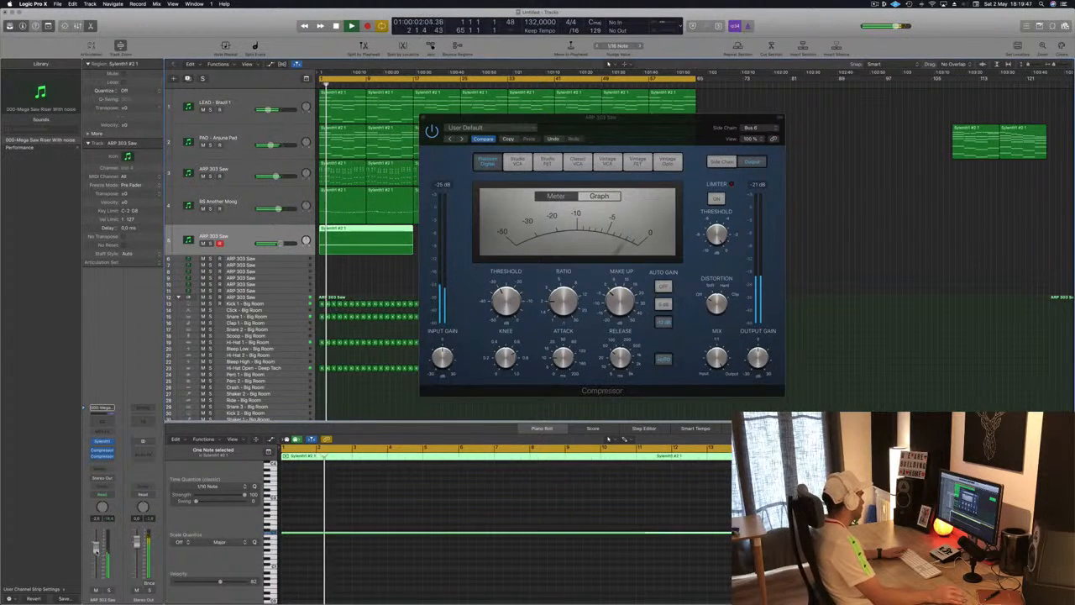
{"action": "left_click", "coordinate": [99, 477]}
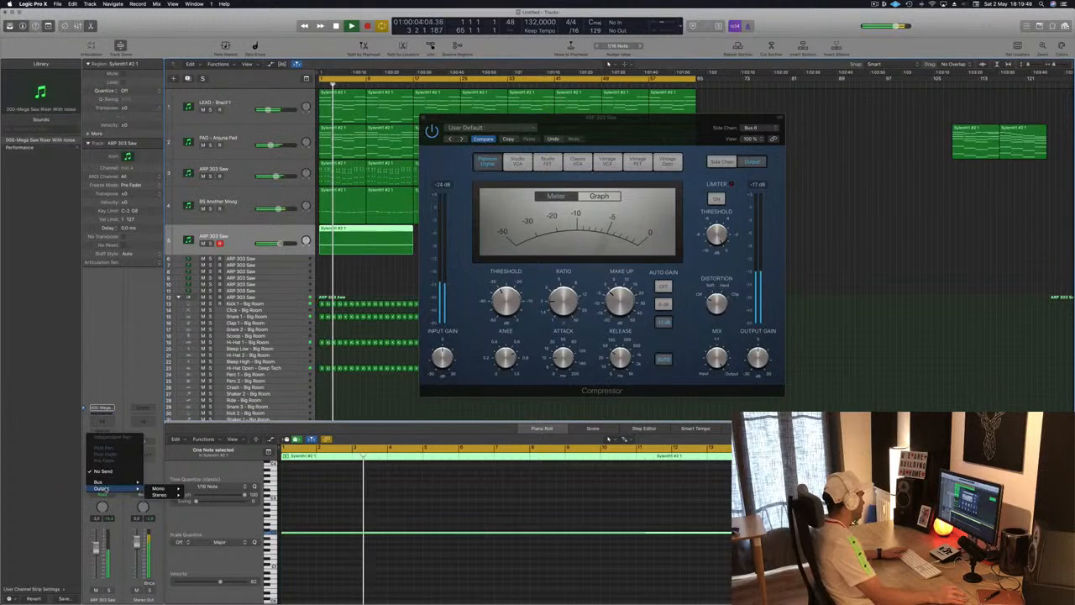
{"action": "mouse_move", "coordinate": [113, 482]}
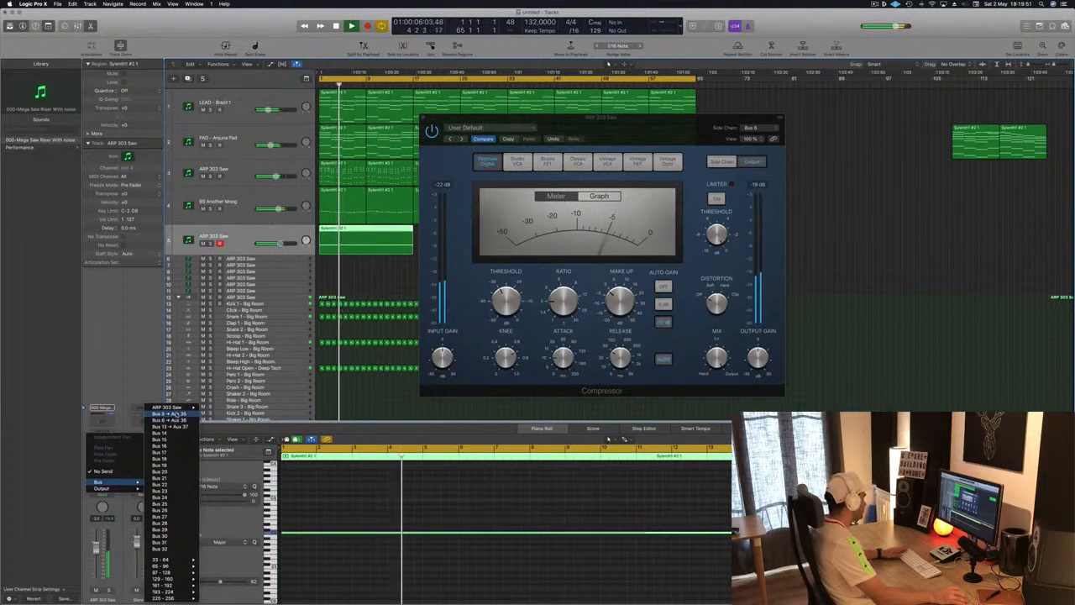
{"action": "left_click", "coordinate": [84, 416]}
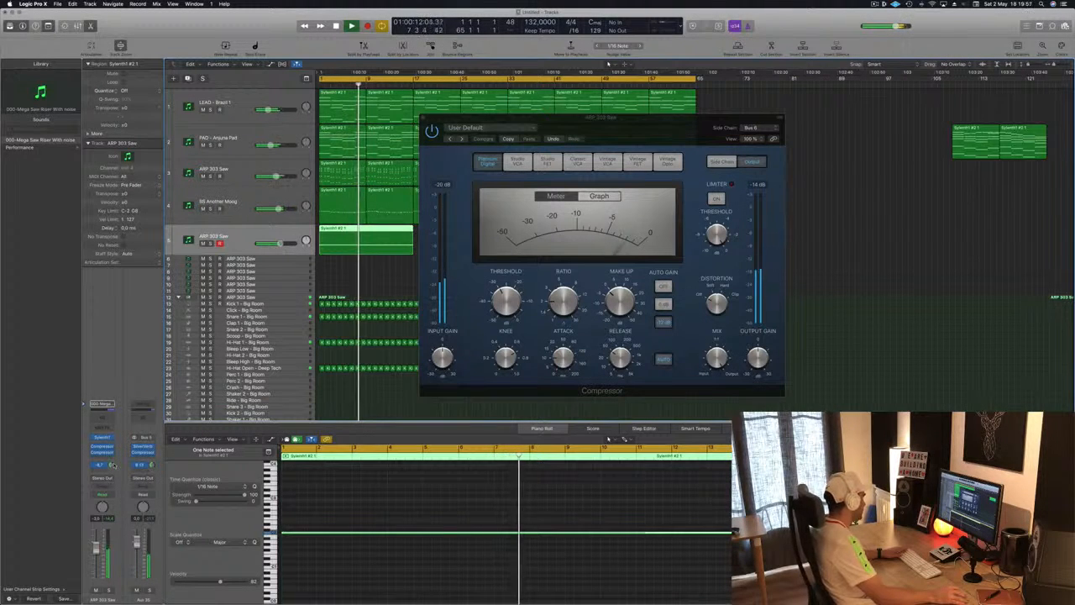
{"action": "left_click_drag", "start_coordinate": [588, 119], "coordinate": [649, 128]}
{"action": "left_click", "coordinate": [485, 127]}
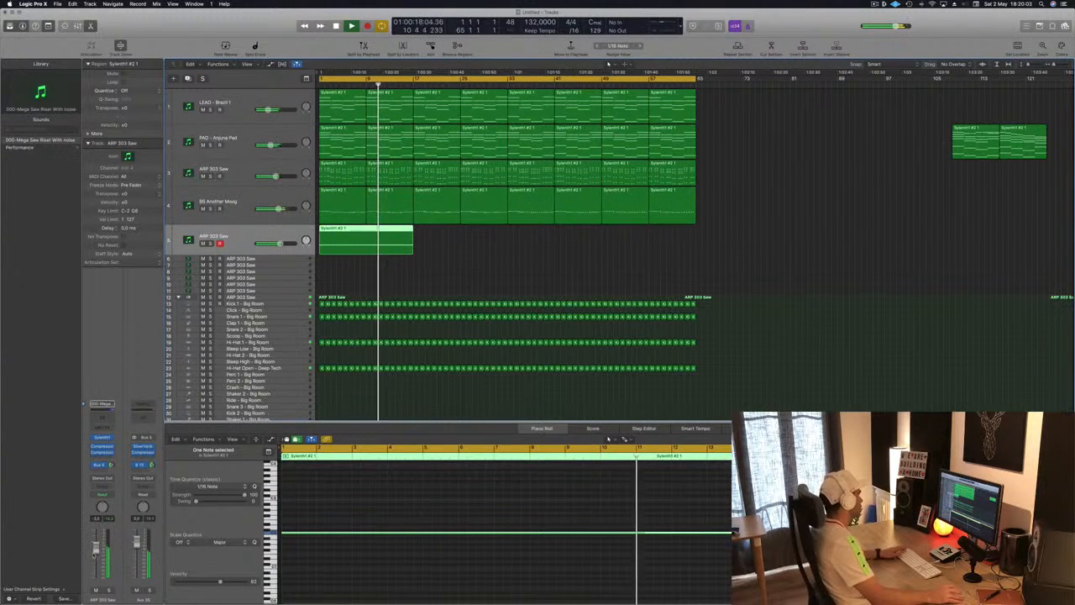
{"action": "left_click_drag", "start_coordinate": [96, 561], "coordinate": [96, 563]}
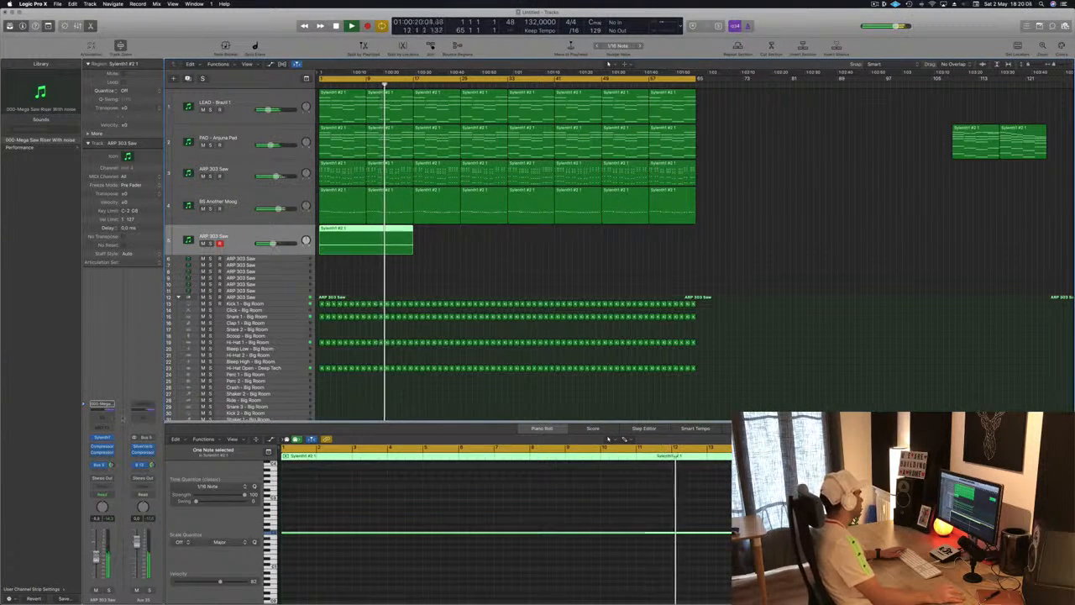
Add a Channel EQ to the saw riser track, cut its low frequencies with the low-cut band and close it
{"action": "left_click", "coordinate": [105, 417]}
{"action": "left_click", "coordinate": [54, 62]}
{"action": "left_click_drag", "start_coordinate": [56, 120], "coordinate": [211, 123]}
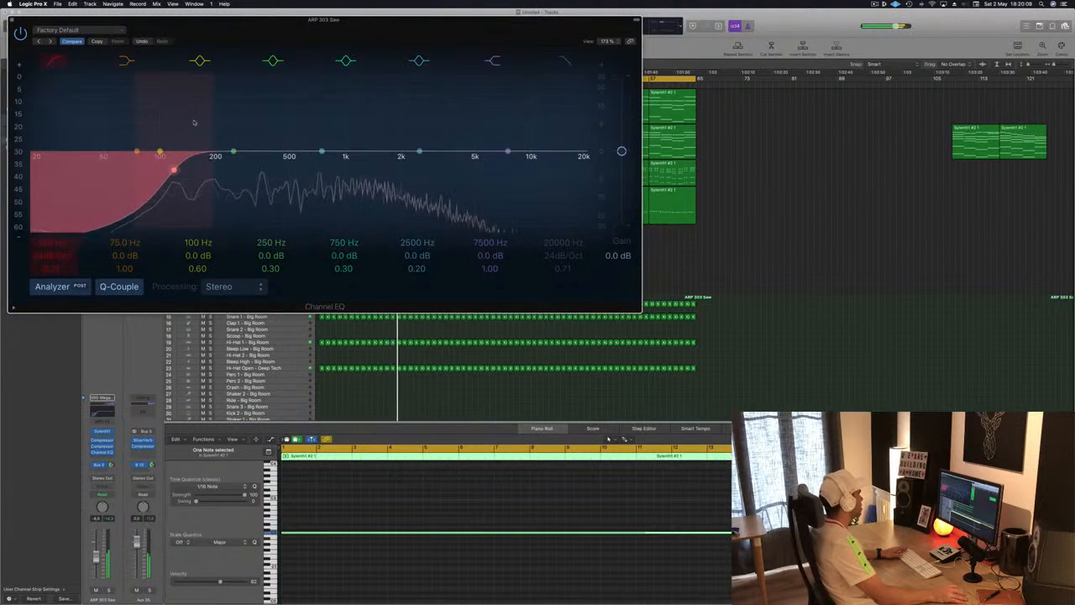
{"action": "left_click", "coordinate": [13, 21]}
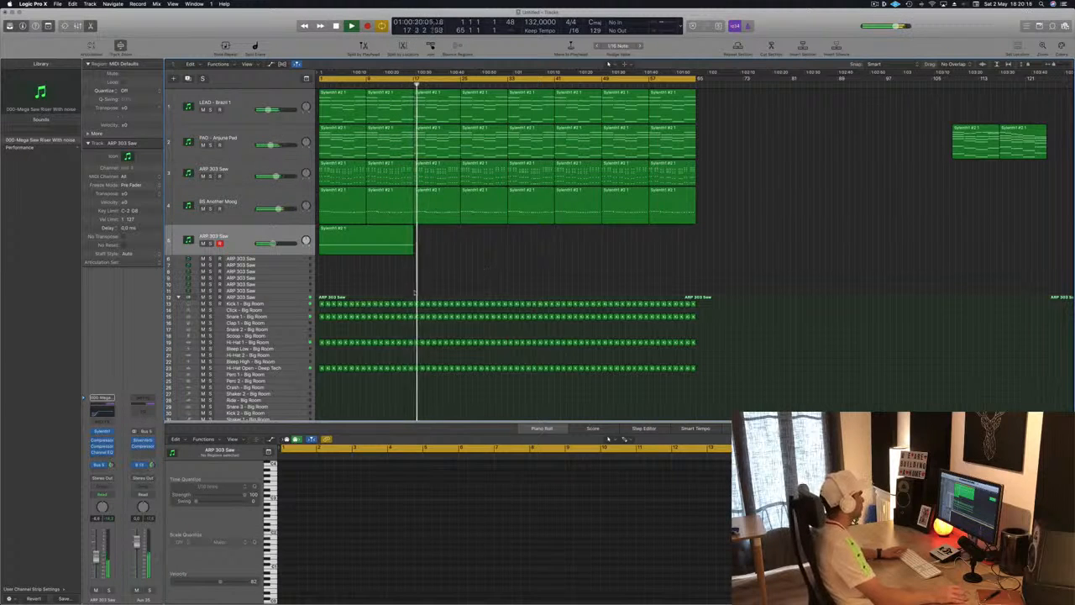
Stop playback and copy the Kick 1 region at bar 17 down to the Crash - Big Room track
{"action": "scroll", "coordinate": [370, 334], "scroll_direction": "down", "scroll_amount": 2}
{"action": "scroll", "coordinate": [370, 334], "scroll_direction": "down", "scroll_amount": 3}
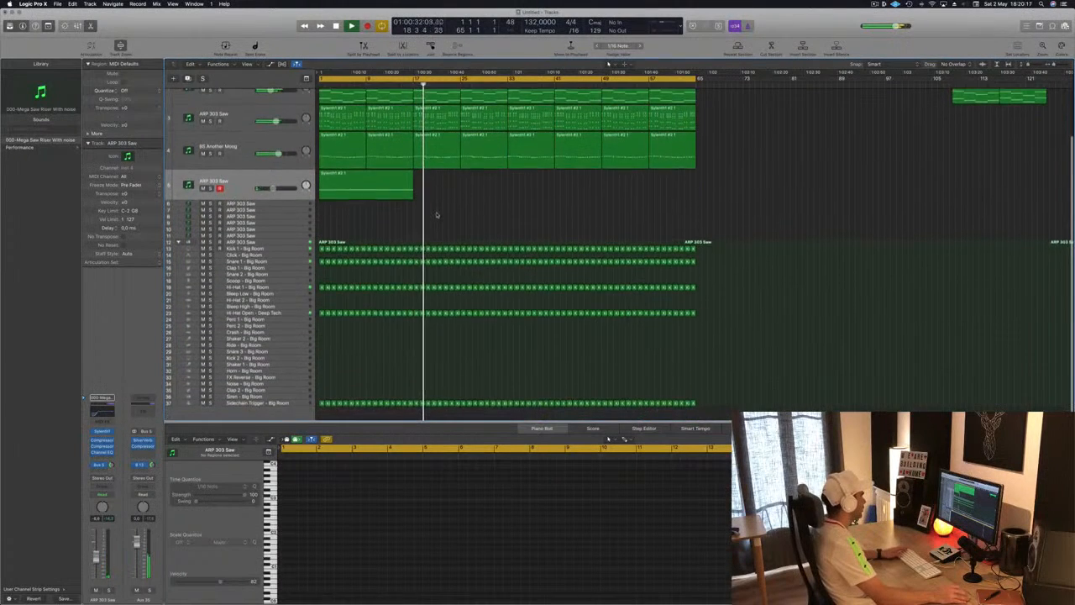
{"action": "key", "text": "space"}
{"action": "left_click_drag", "start_coordinate": [416, 249], "coordinate": [415, 332]}
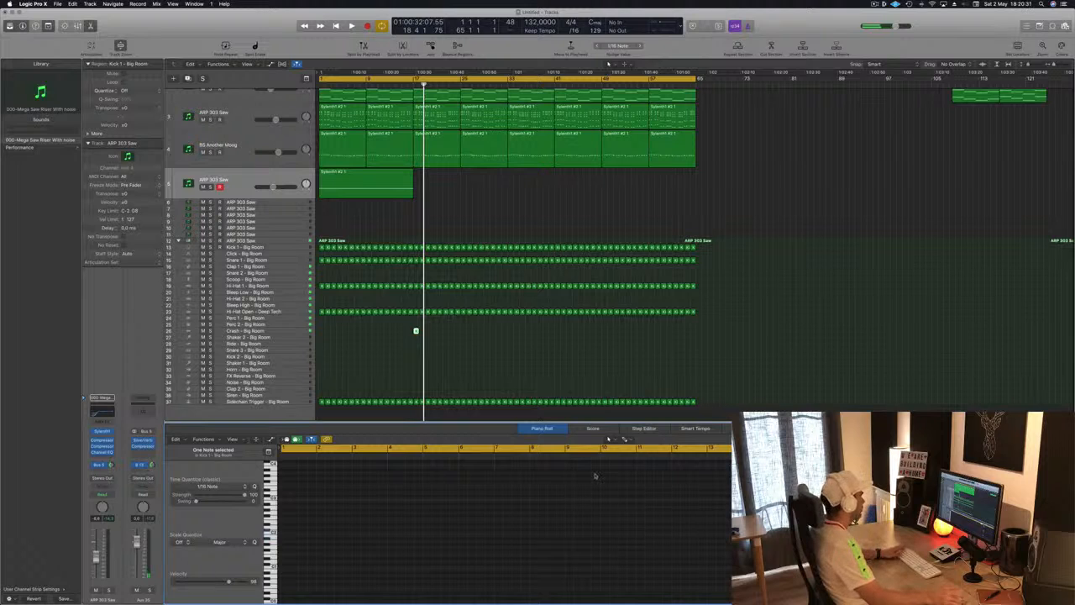
Select the Crash - Big Room track and audition the crash hit at bar 17
{"action": "left_click", "coordinate": [289, 332]}
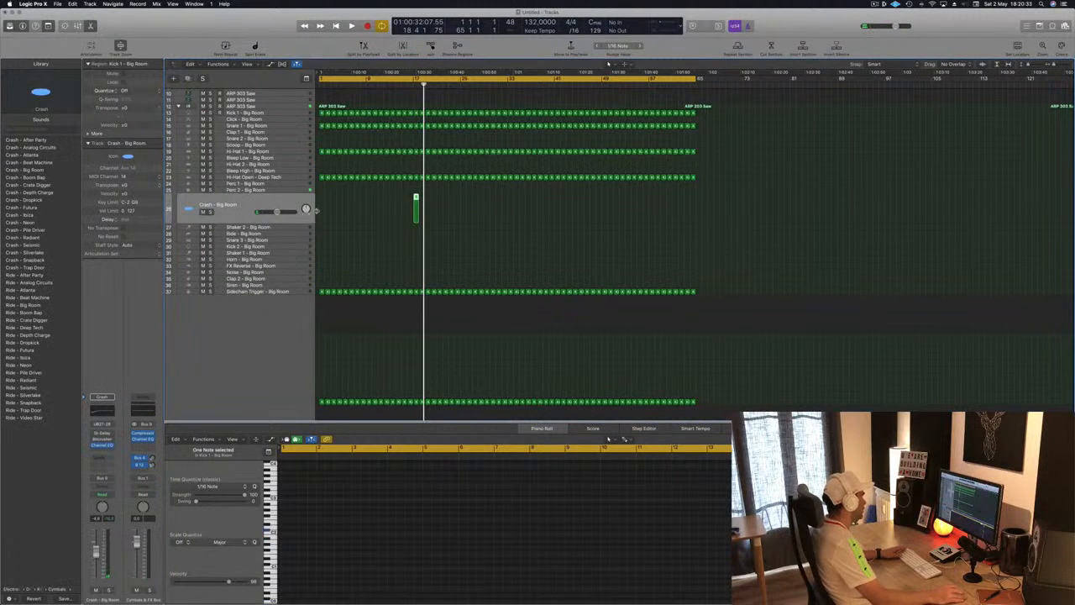
{"action": "key", "text": "space"}
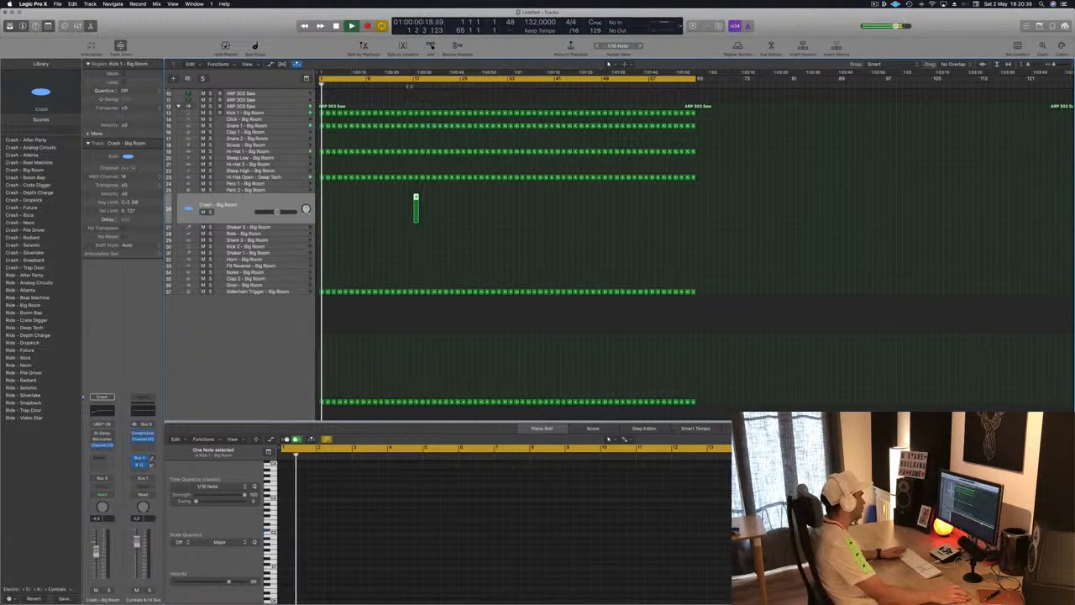
{"action": "left_click", "coordinate": [409, 85]}
{"action": "scroll", "coordinate": [366, 143], "scroll_direction": "up", "scroll_amount": 5}
{"action": "key", "text": "space"}
Add a send to Bus 5 on the Crash - Big Room track and play the arrangement from the start
{"action": "left_click", "coordinate": [99, 457]}
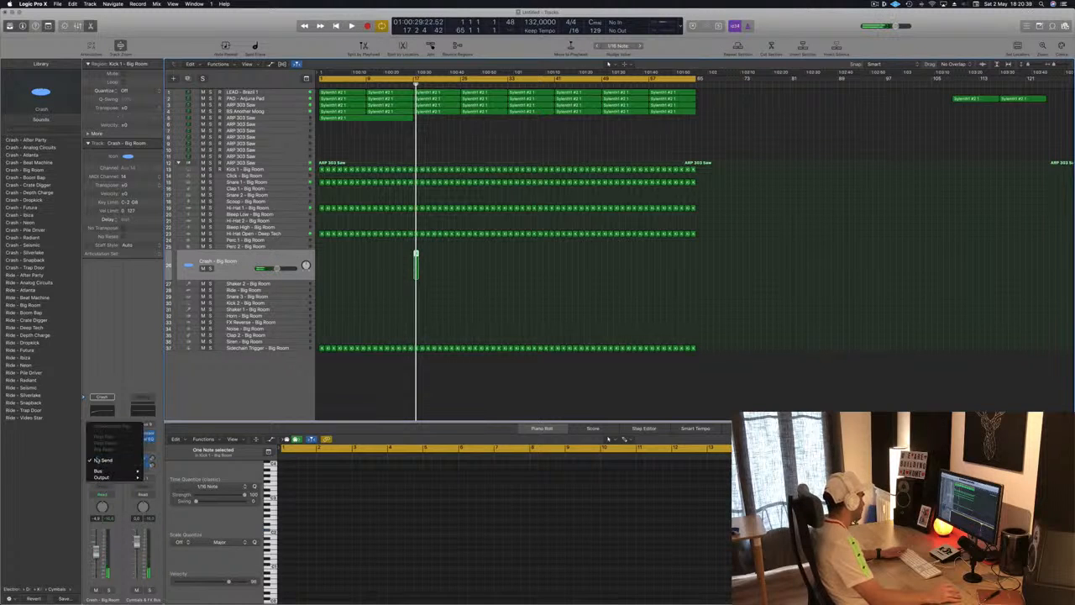
{"action": "mouse_move", "coordinate": [126, 472]}
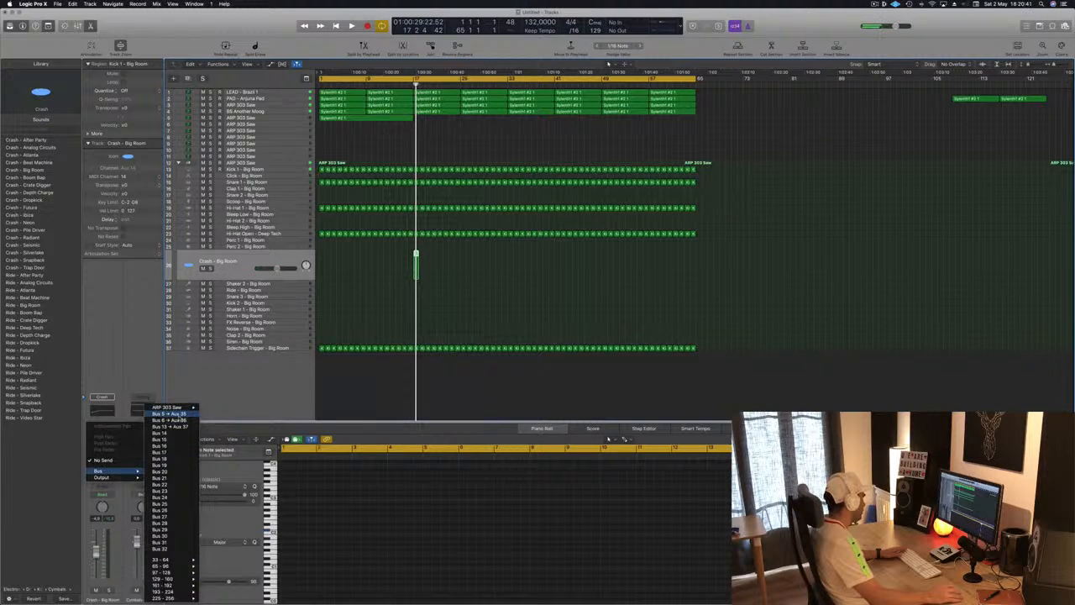
{"action": "left_click", "coordinate": [168, 414]}
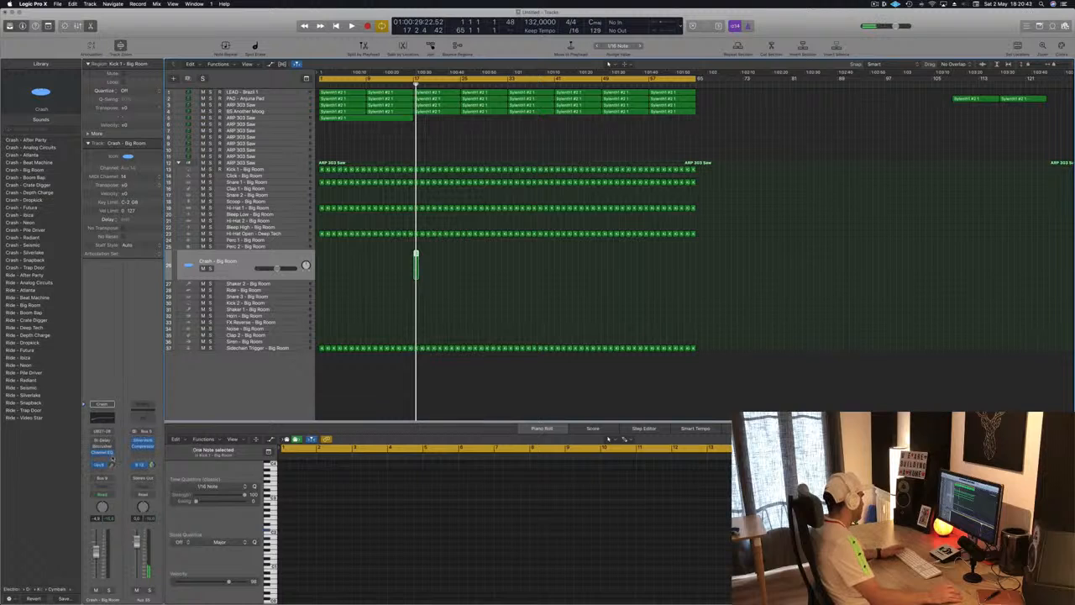
{"action": "key", "text": "Return"}
{"action": "key", "text": "space"}
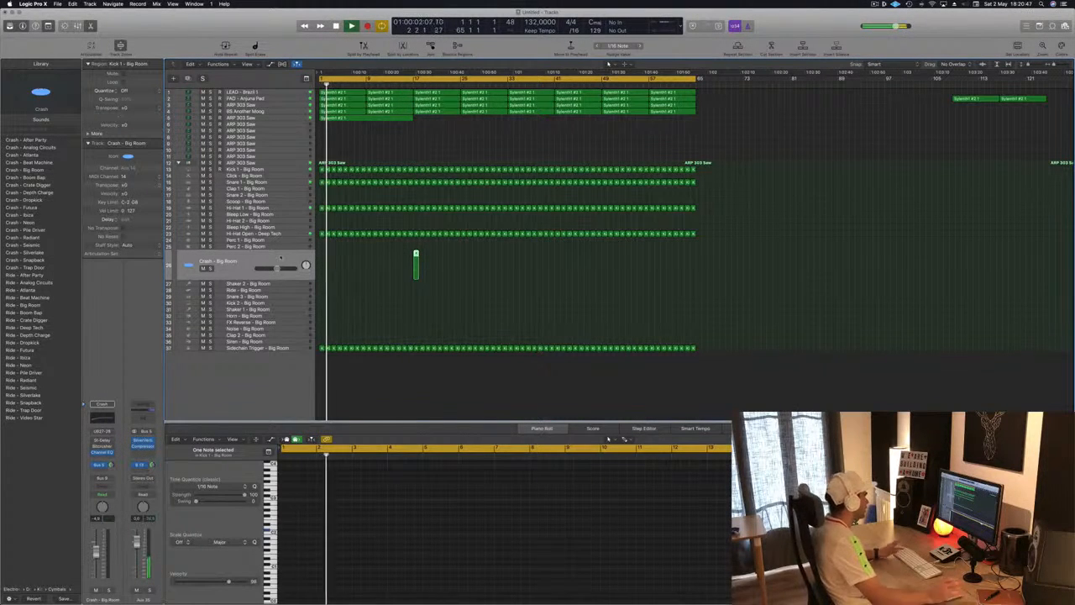
Select the Kick 1 region at bar 16 and all the notes inside it
{"action": "scroll", "coordinate": [421, 258], "scroll_direction": "up", "scroll_amount": 1}
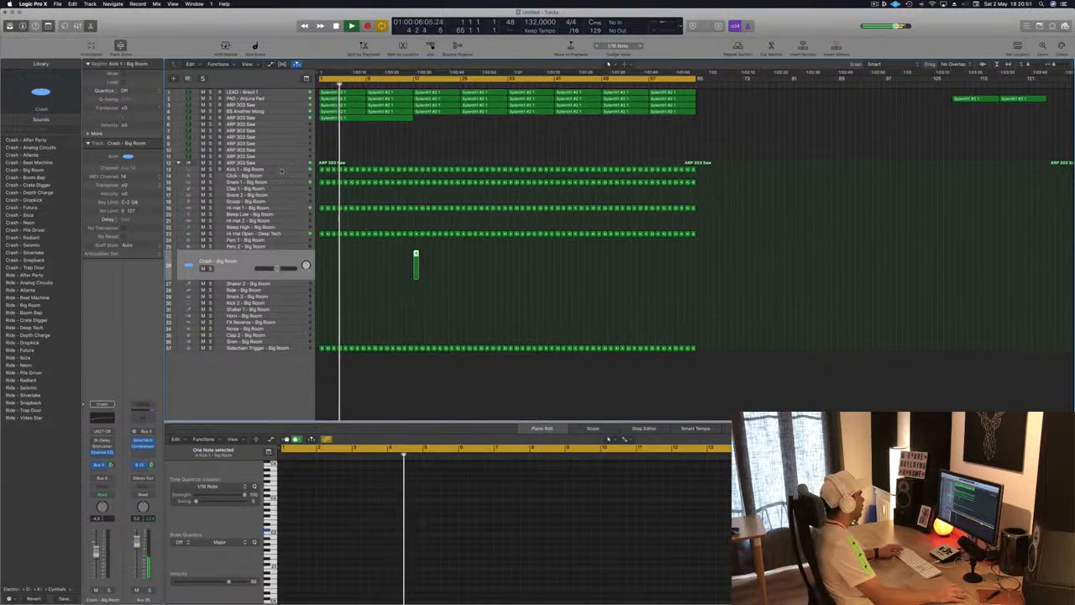
{"action": "left_click", "coordinate": [281, 170]}
{"action": "key", "text": "z"}
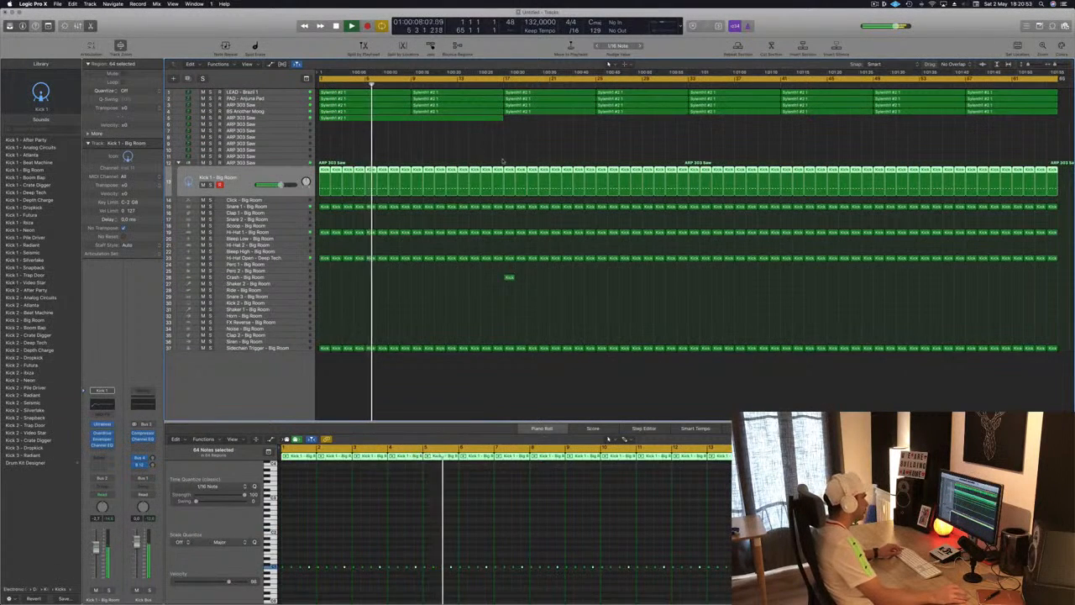
{"action": "left_click", "coordinate": [498, 171]}
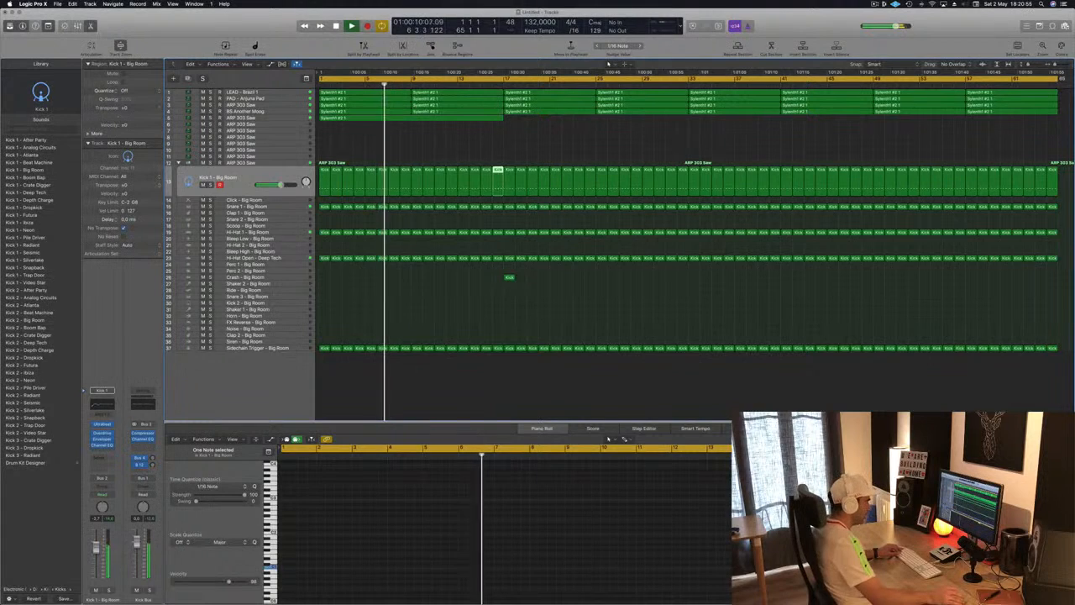
{"action": "scroll", "coordinate": [832, 546], "scroll_direction": "up", "scroll_amount": 5}
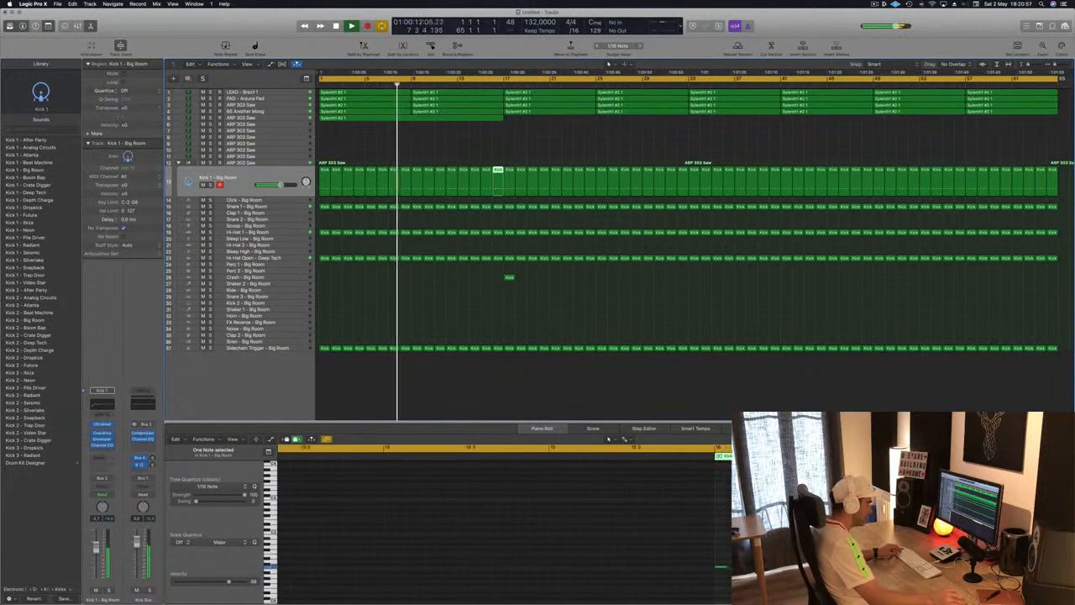
{"action": "left_click", "coordinate": [717, 570]}
{"action": "key", "text": "super+a"}
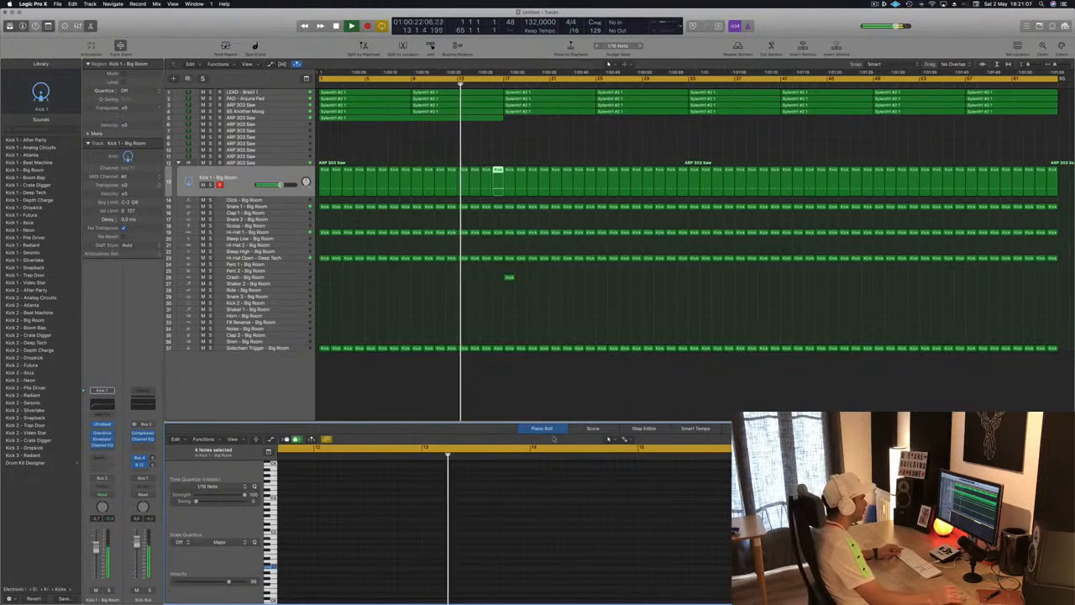
Clear the selection, listen to the transition into bar 17 and select the Crash - Big Room track
{"action": "left_click", "coordinate": [470, 326]}
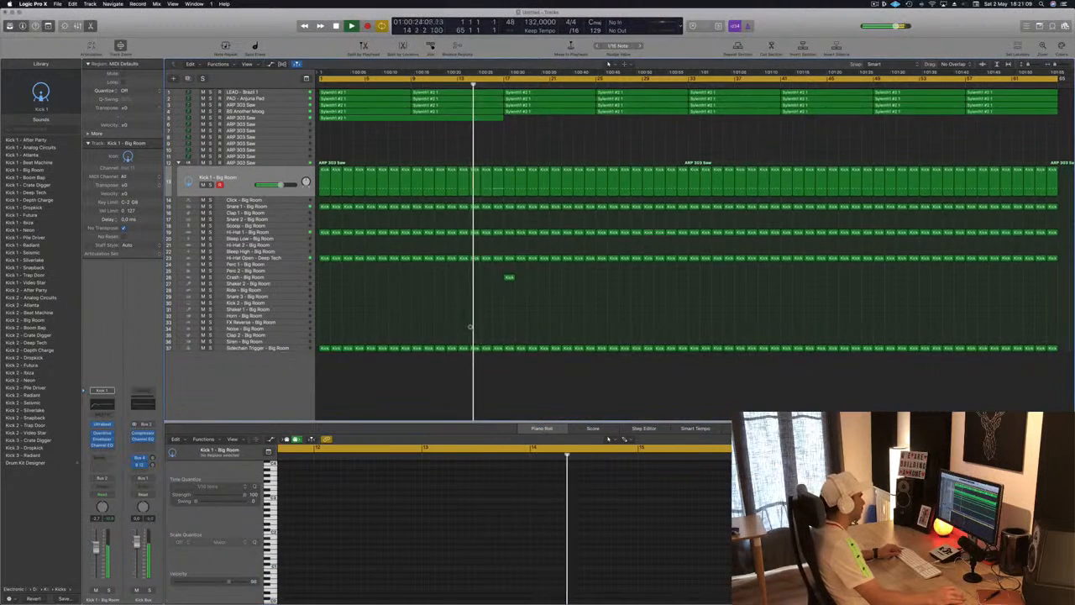
{"action": "scroll", "coordinate": [467, 326], "scroll_direction": "left", "scroll_amount": 3}
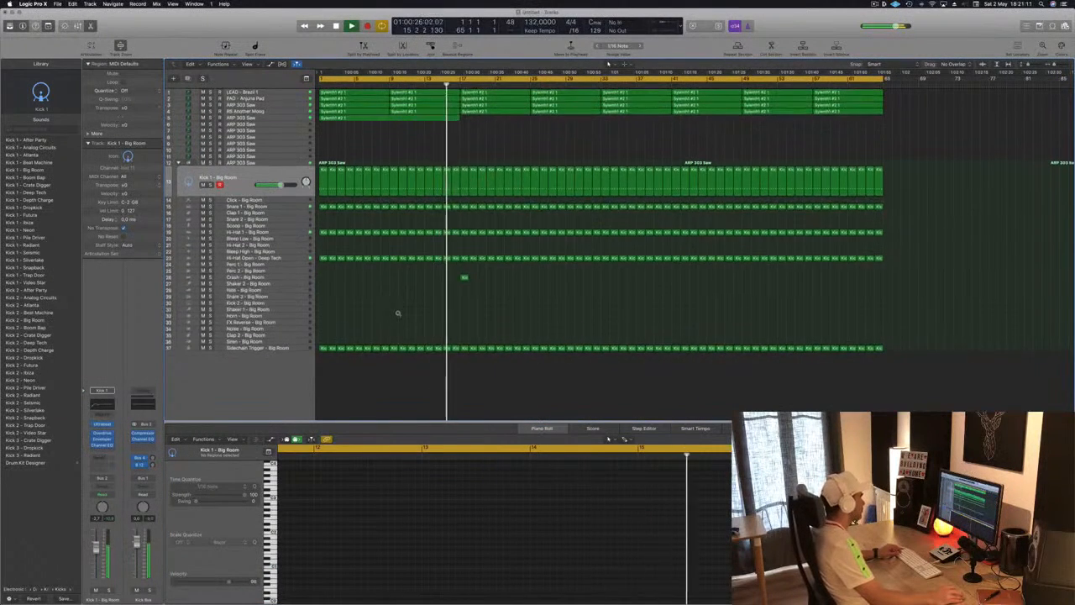
{"action": "scroll", "coordinate": [398, 313], "scroll_direction": "up", "scroll_amount": 3}
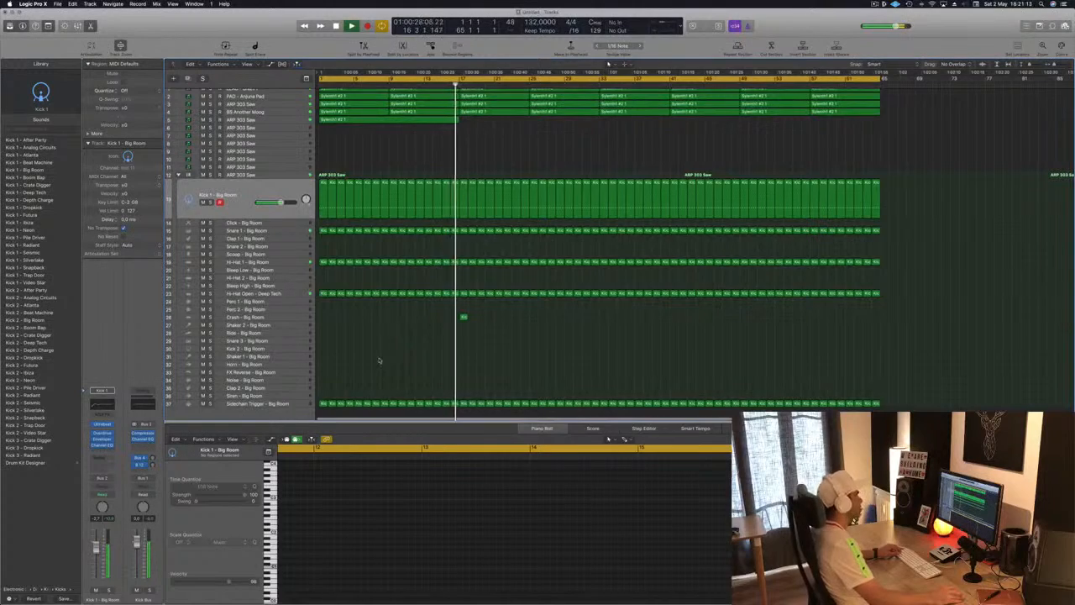
{"action": "scroll", "coordinate": [379, 361], "scroll_direction": "right", "scroll_amount": 3}
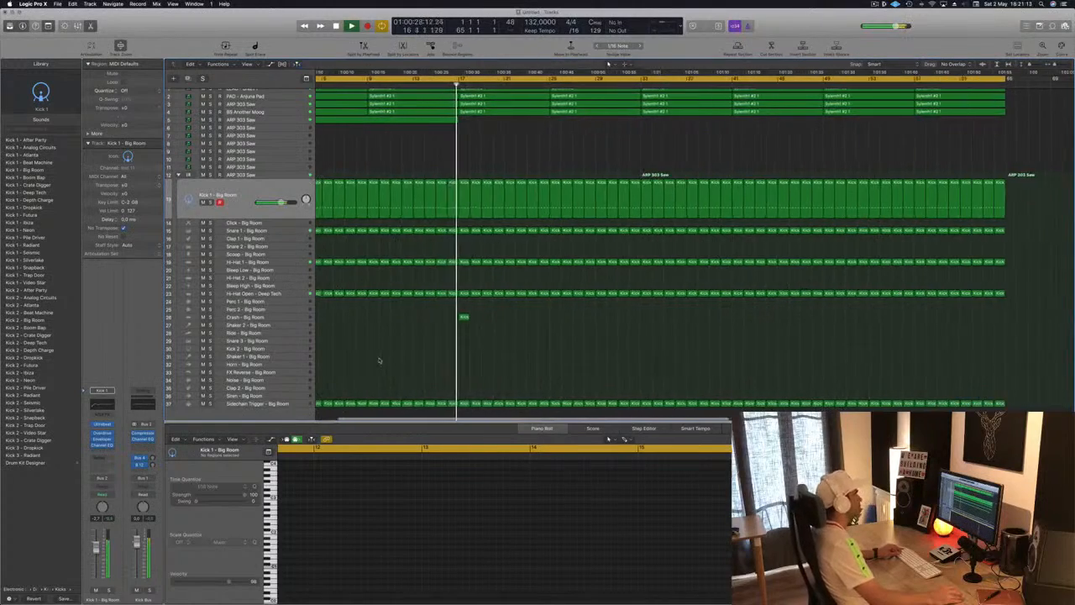
{"action": "left_click", "coordinate": [290, 316]}
{"action": "scroll", "coordinate": [398, 323], "scroll_direction": "left", "scroll_amount": 3}
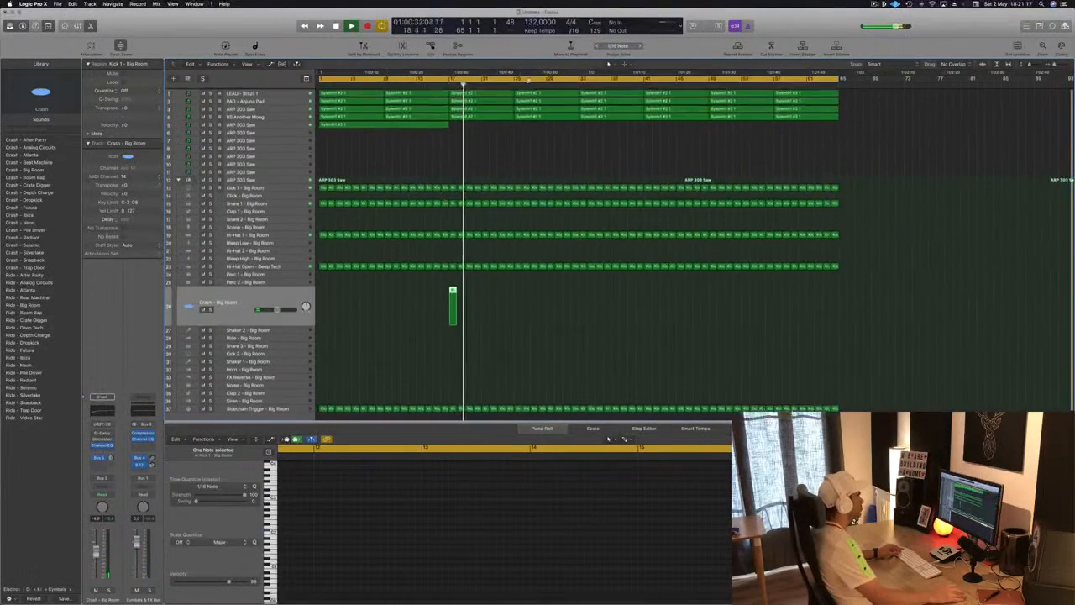
Restart playback and delete the LEAD - Brazil 1 regions at bars 17 and 25
{"action": "left_click", "coordinate": [495, 117]}
{"action": "key", "text": "Return"}
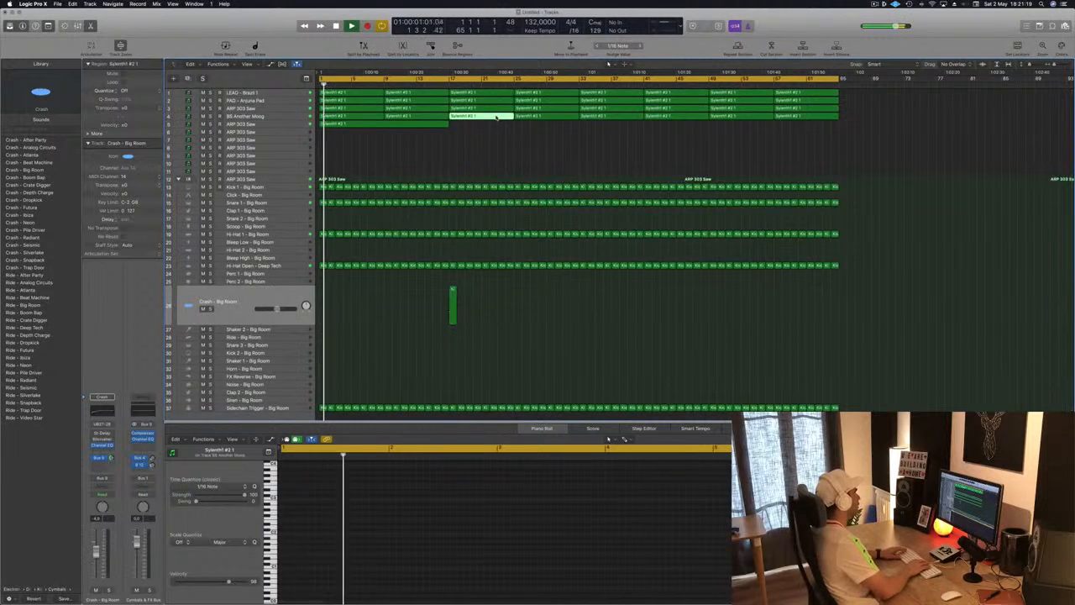
{"action": "left_click", "coordinate": [284, 95]}
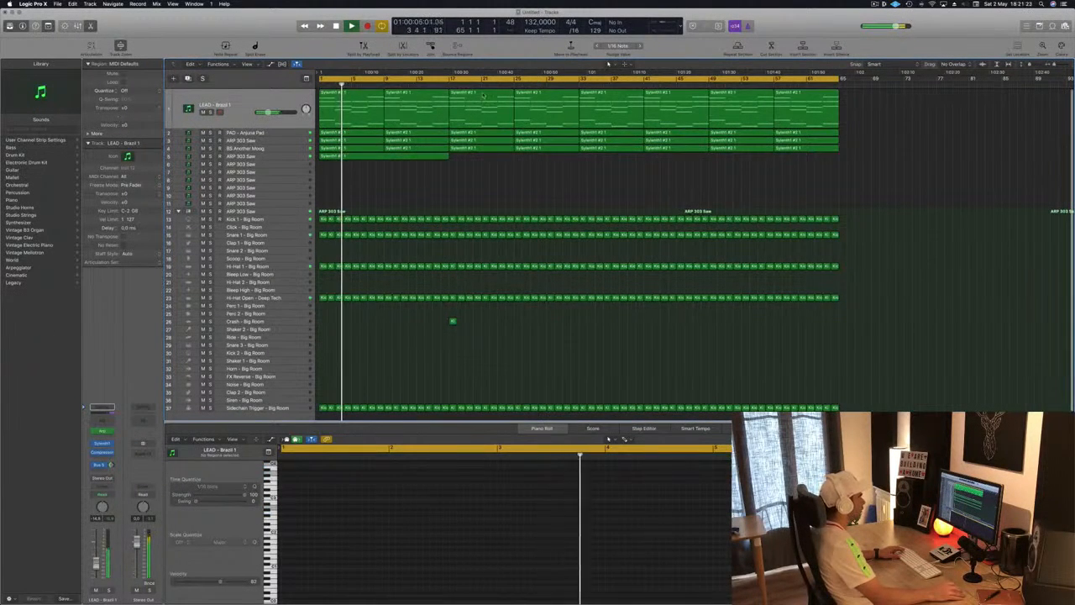
{"action": "left_click", "coordinate": [483, 96]}
{"action": "key", "text": "Delete"}
{"action": "left_click", "coordinate": [522, 96]}
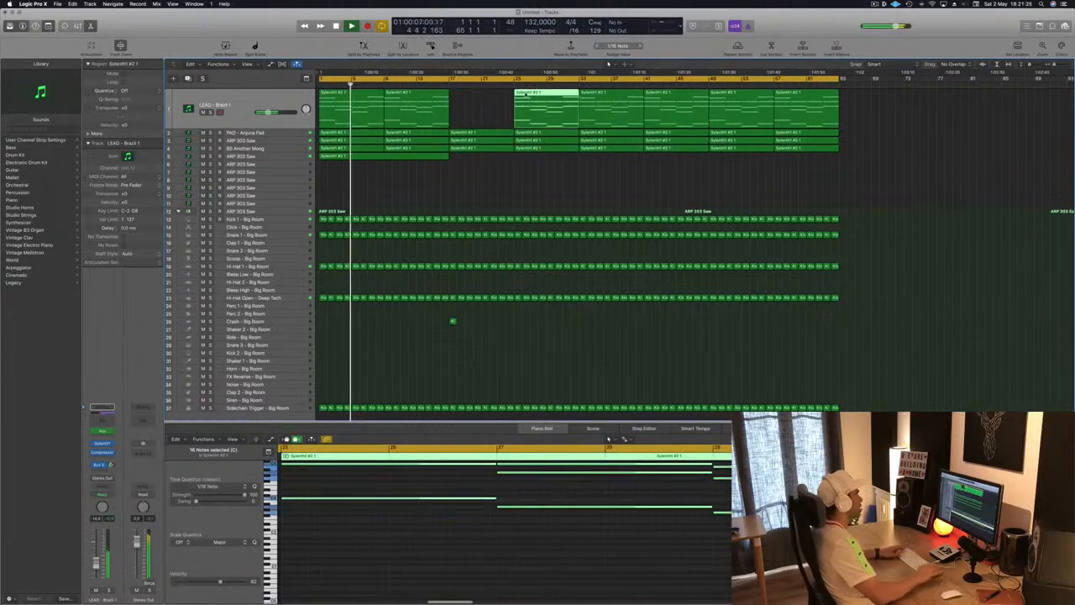
{"action": "key", "text": "Delete"}
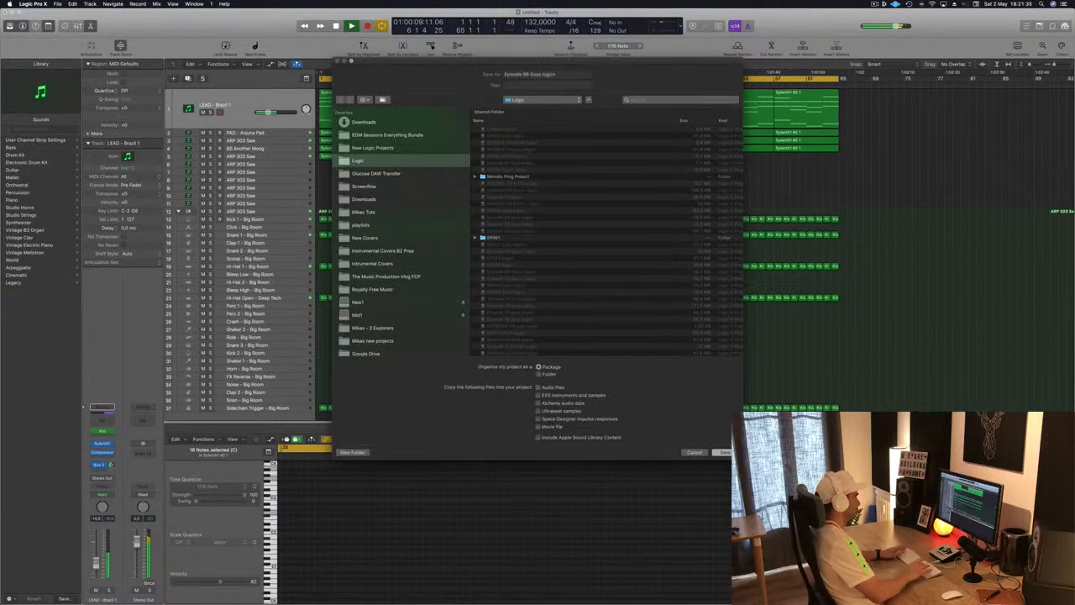
Save the project in the Logic folder as Episode 96 Guys, packaged as a single project file
{"action": "key", "text": "Return"}
{"action": "key", "text": "Return"}
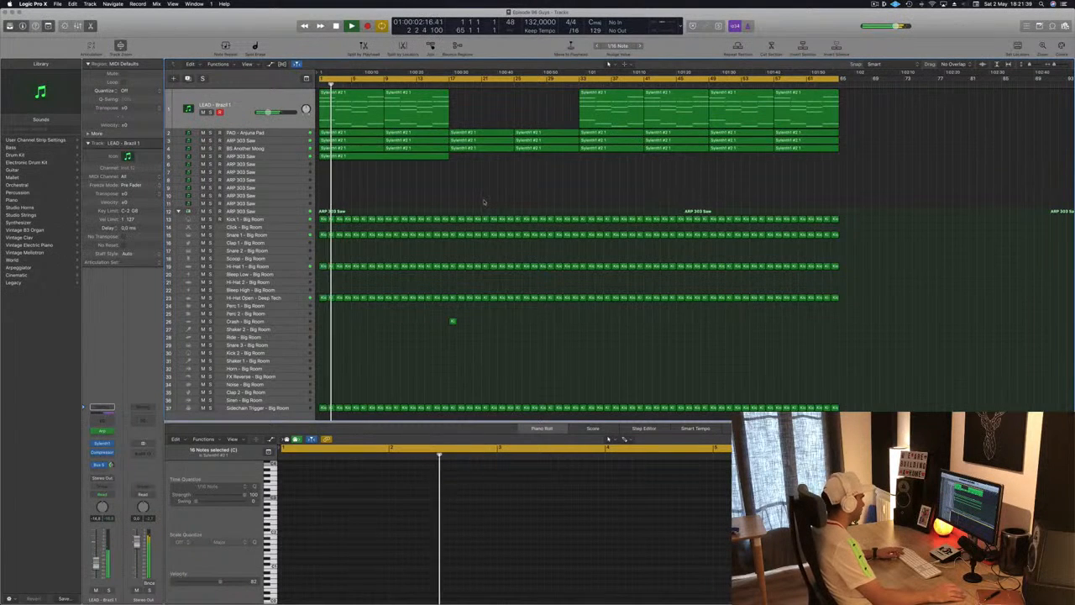
{"action": "scroll", "coordinate": [484, 201], "scroll_direction": "up", "scroll_amount": 2}
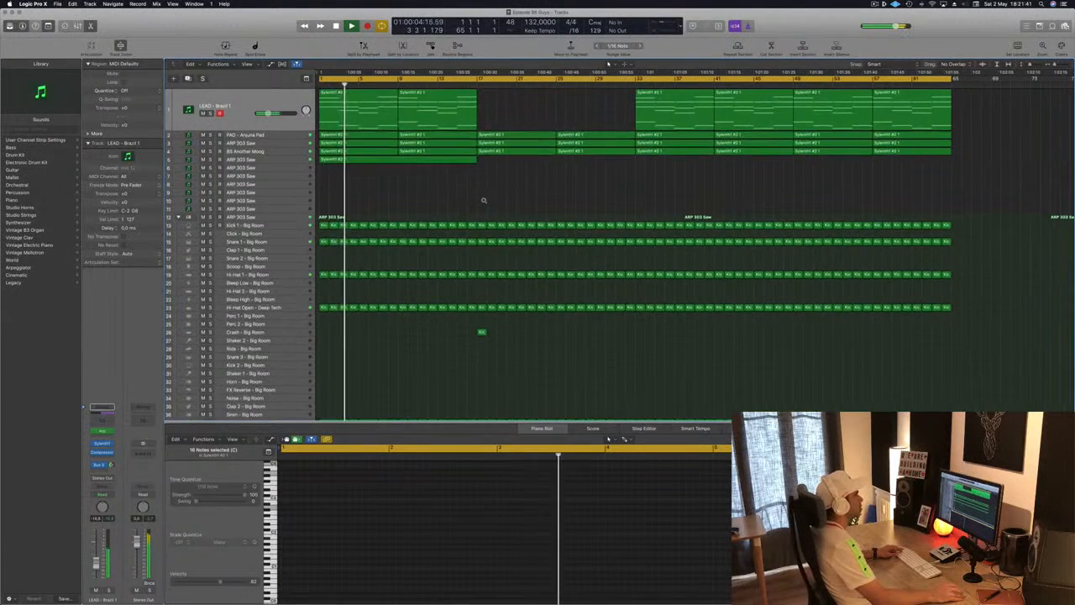
{"action": "scroll", "coordinate": [484, 200], "scroll_direction": "up", "scroll_amount": 4}
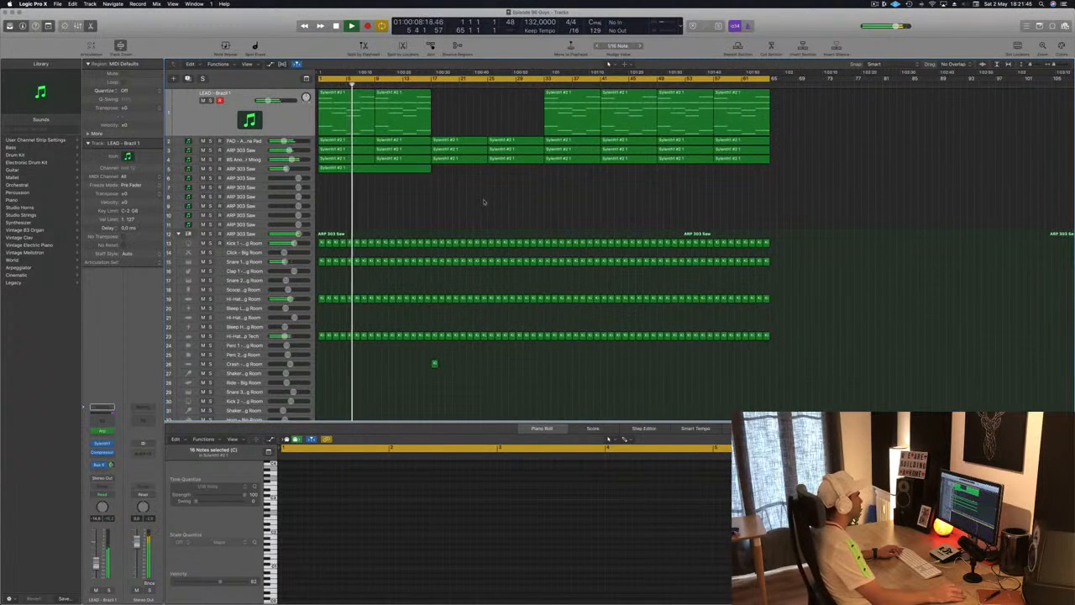
Open Sylenth1 on the empty ARP 303 Saw track 6 and load the sound bank that starts with BASS - #ABGT
{"action": "left_click", "coordinate": [266, 178]}
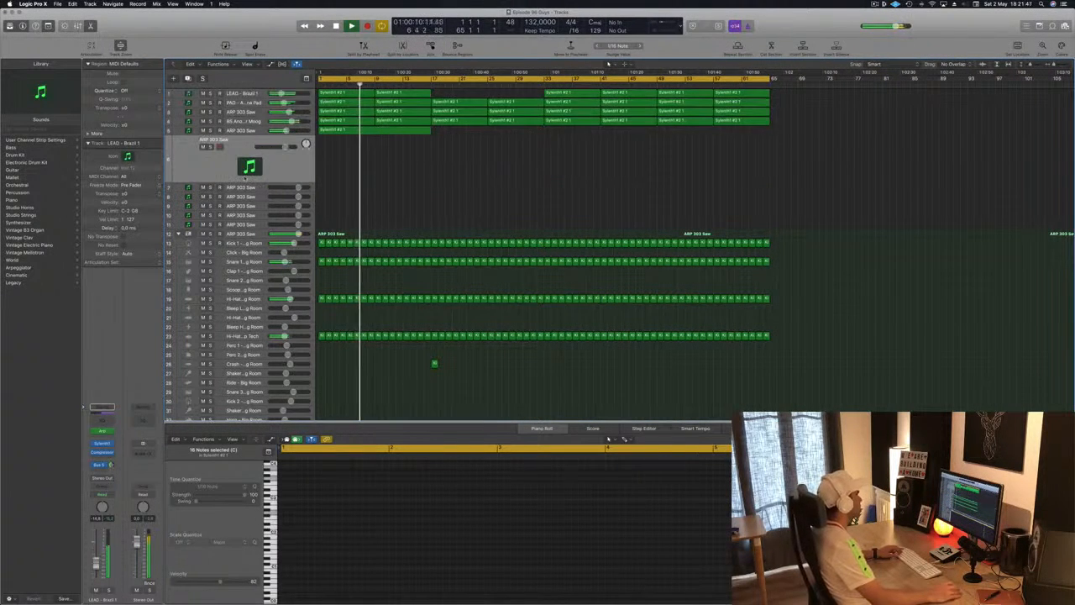
{"action": "left_click", "coordinate": [102, 451]}
{"action": "left_click_drag", "start_coordinate": [167, 17], "coordinate": [438, 199]}
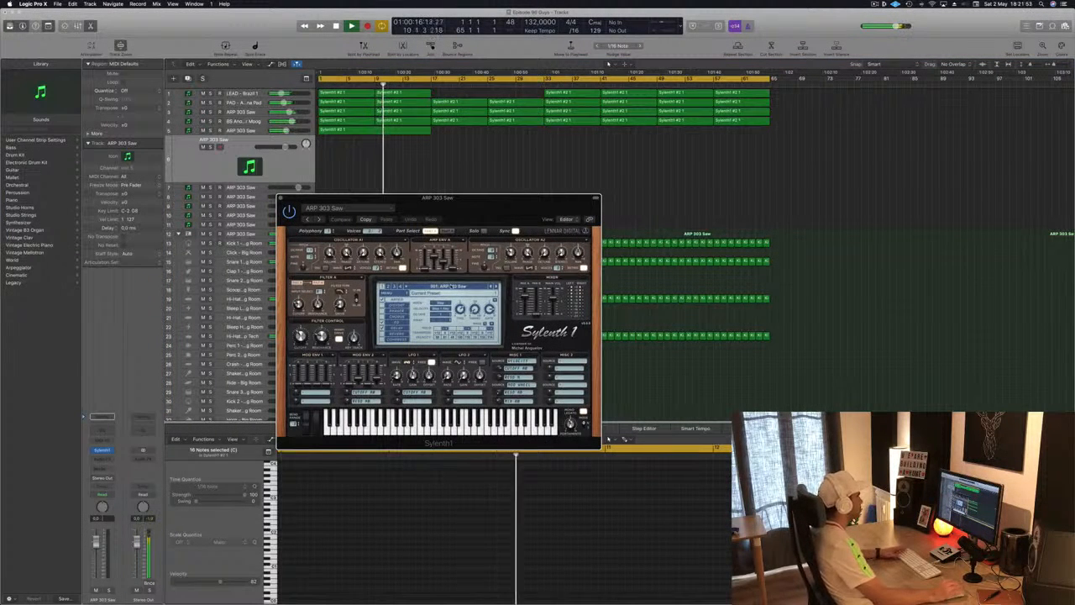
{"action": "left_click", "coordinate": [451, 287]}
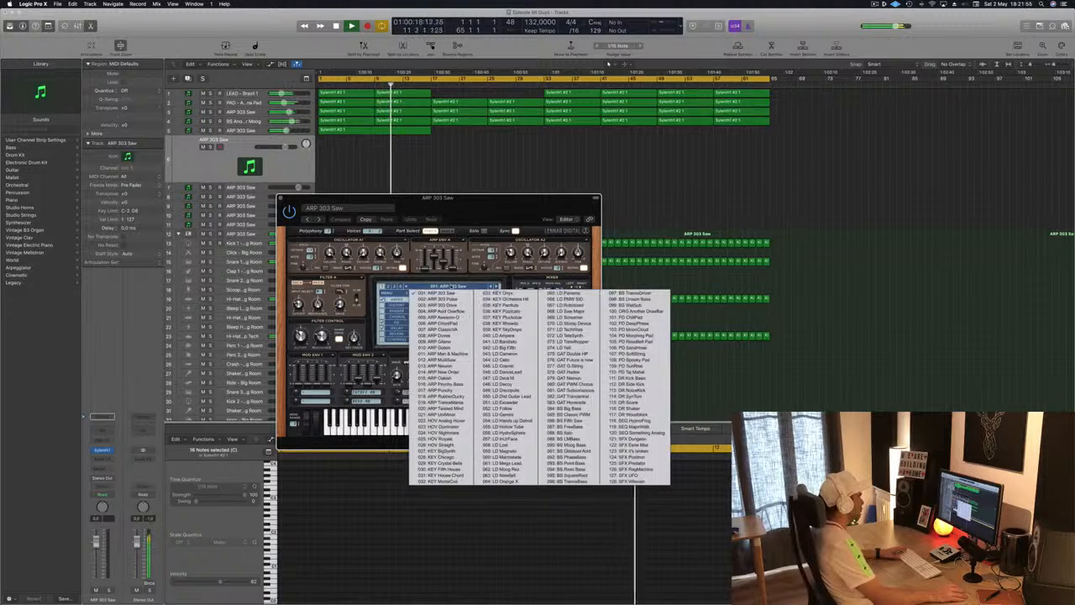
{"action": "left_click", "coordinate": [385, 294]}
{"action": "mouse_move", "coordinate": [397, 309]}
{"action": "mouse_move", "coordinate": [463, 309]}
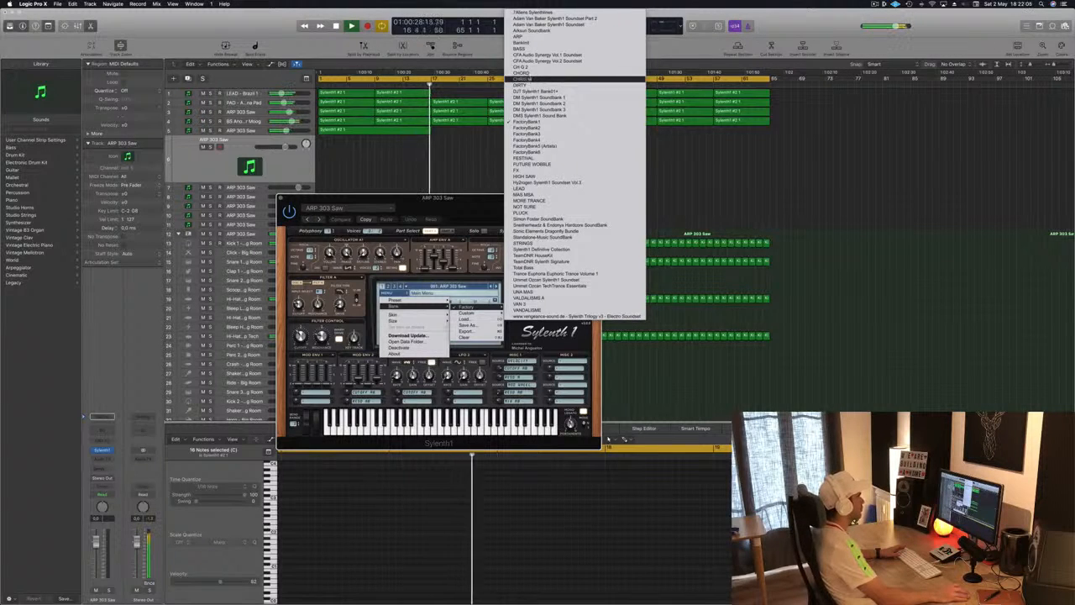
{"action": "left_click", "coordinate": [520, 78]}
{"action": "left_click_drag", "start_coordinate": [378, 198], "coordinate": [578, 168]}
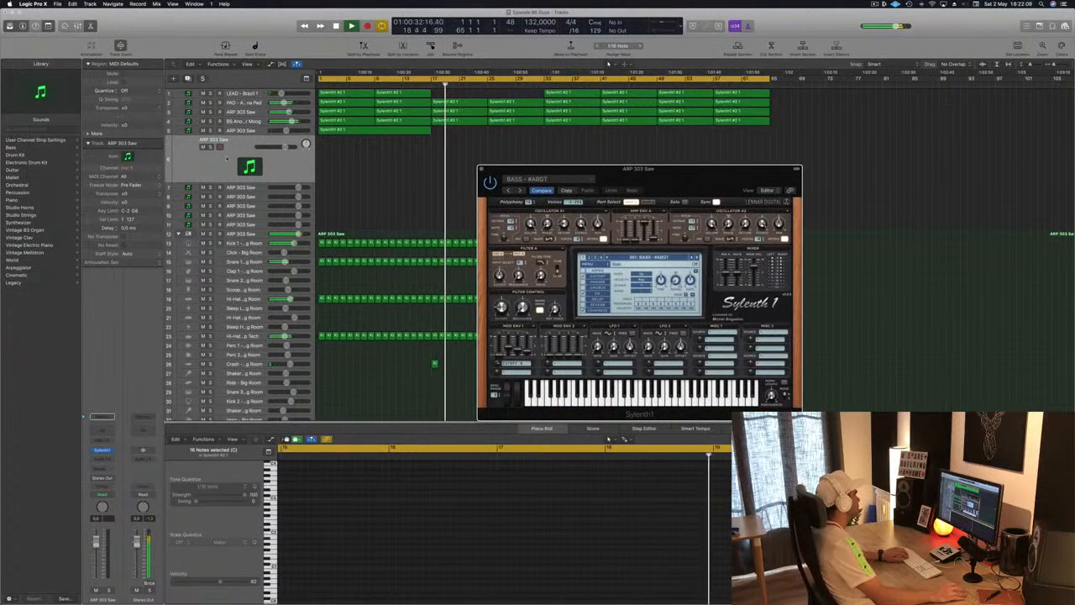
Turn on Musical Typing for ARP 303 Saw track 6 and place its keyboard clear of the synth window
{"action": "left_click", "coordinate": [236, 158]}
{"action": "key", "text": "h"}
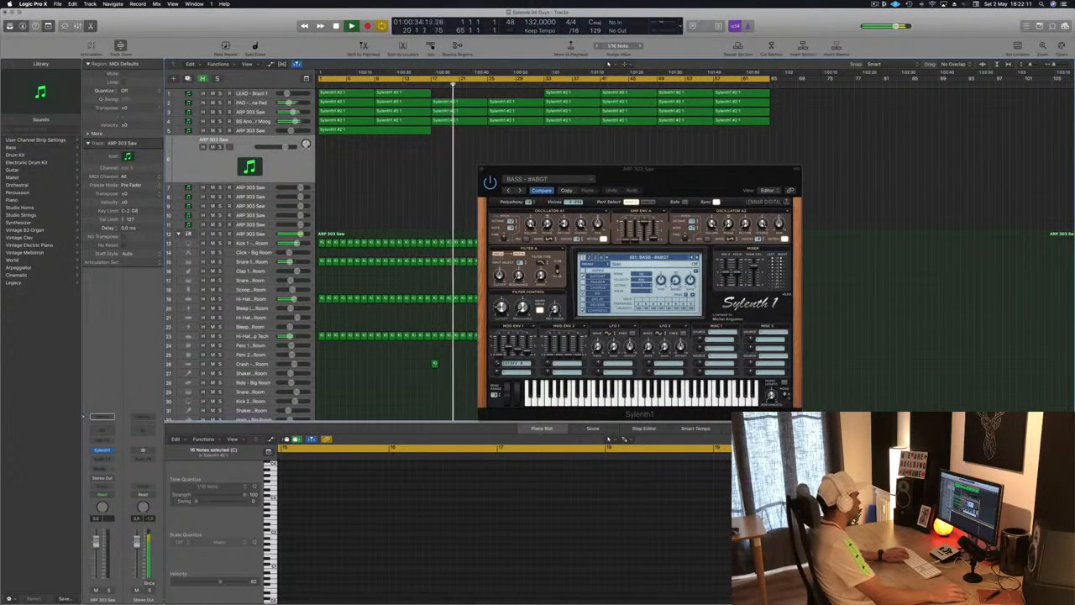
{"action": "key", "text": "f"}
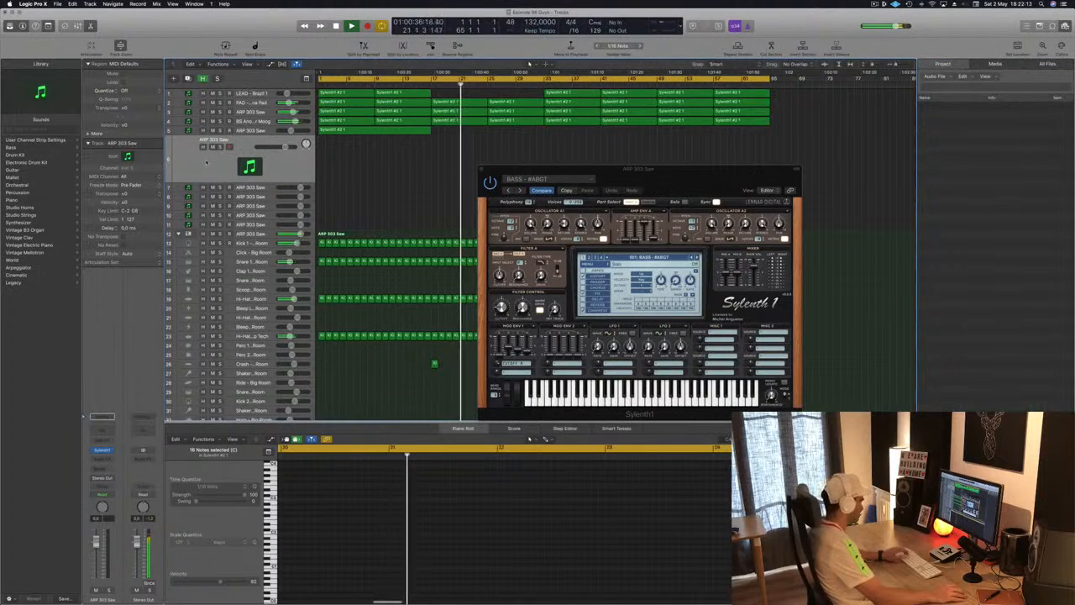
{"action": "key", "text": "super+k"}
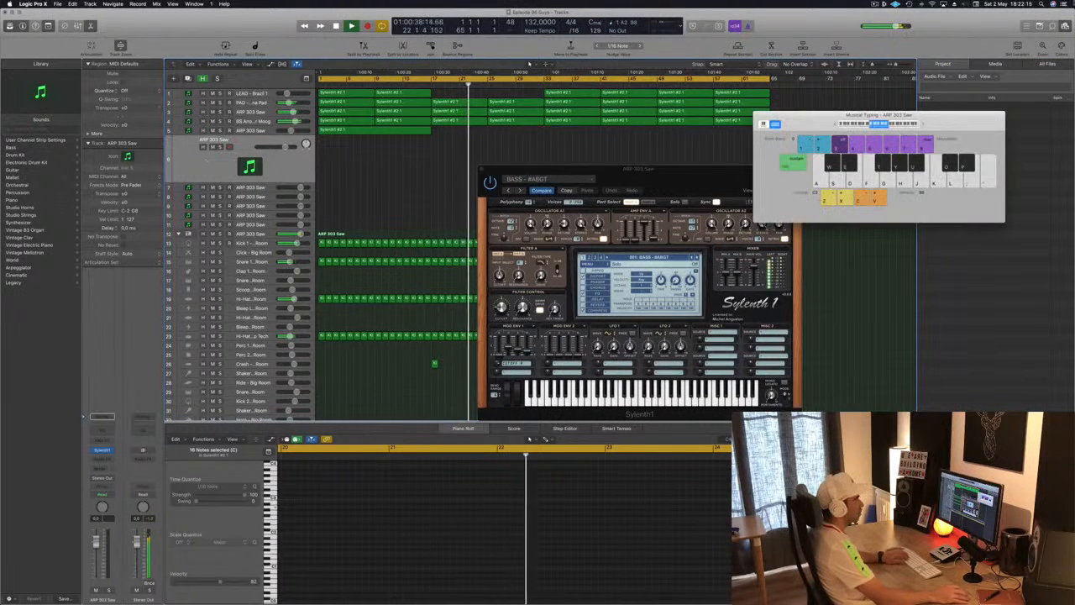
{"action": "key", "text": "f"}
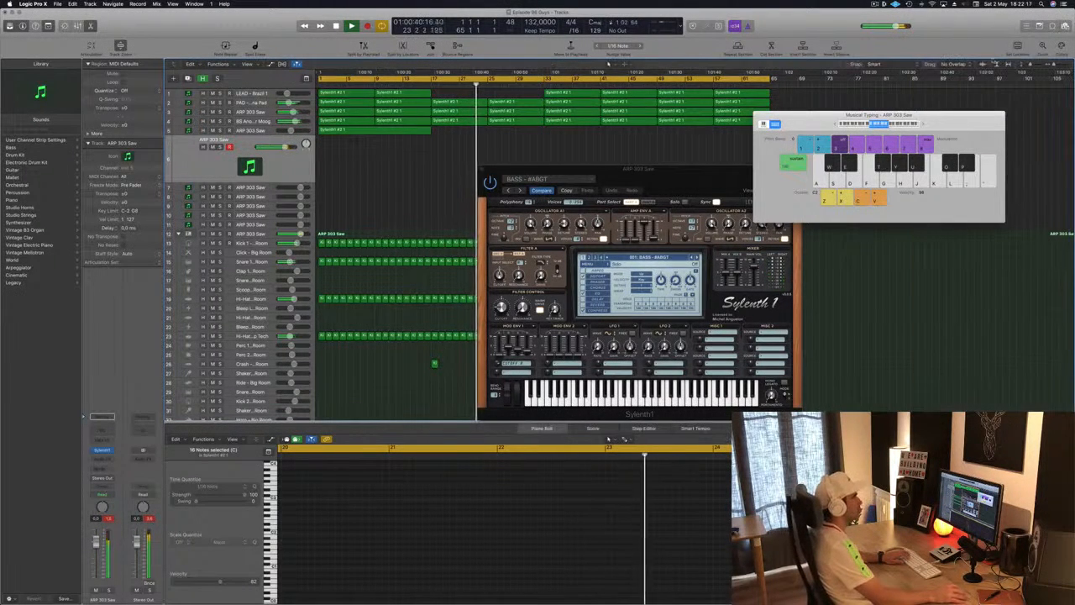
{"action": "left_click_drag", "start_coordinate": [879, 114], "coordinate": [919, 125]}
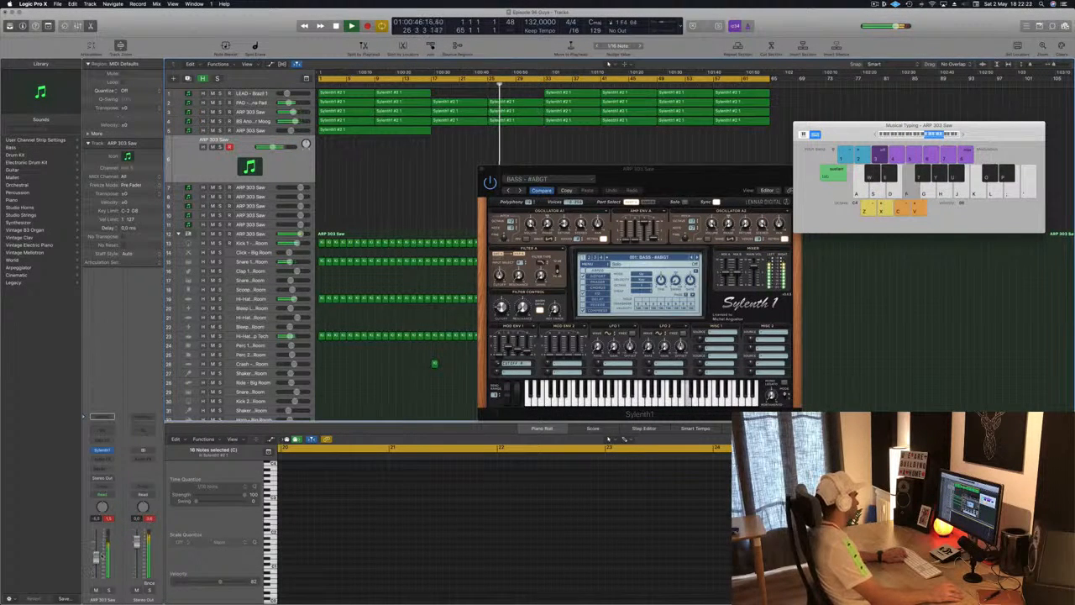
Try the BASS - #ABGT sound with a few notes and add a send to Bus 5 on the ARP 303 Saw track
{"action": "key", "text": "a"}
{"action": "key", "text": "d"}
{"action": "key", "text": "f"}
{"action": "key", "text": "d"}
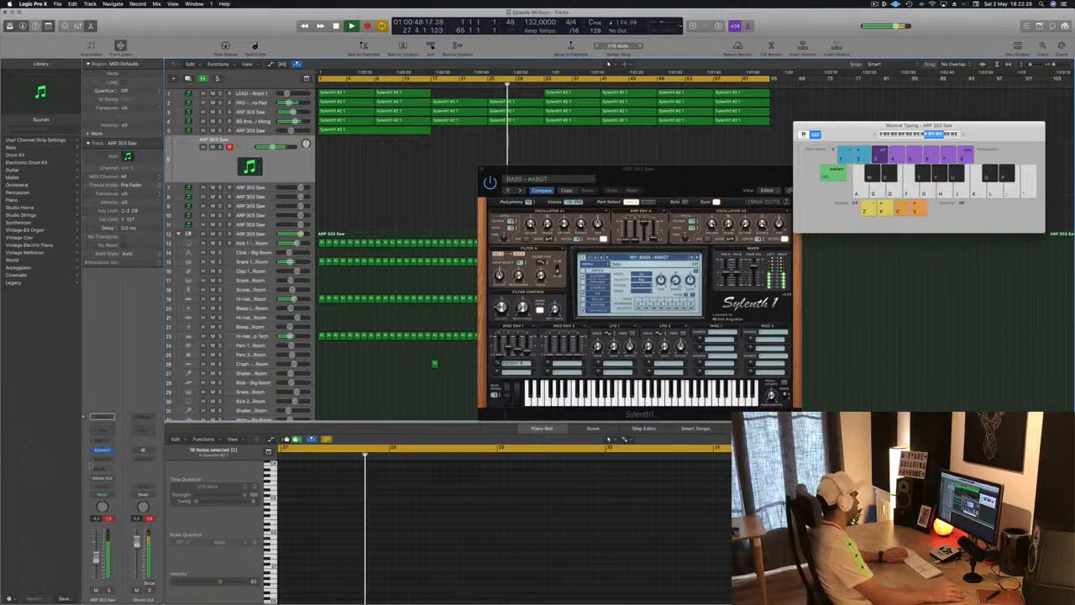
{"action": "left_click", "coordinate": [101, 468]}
{"action": "mouse_move", "coordinate": [99, 482]}
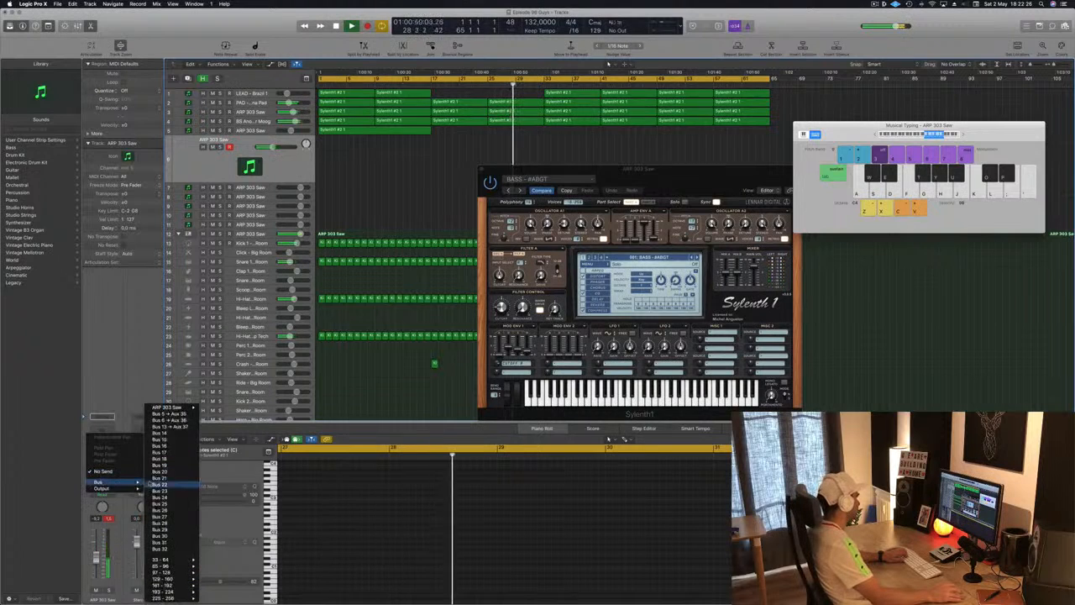
{"action": "left_click", "coordinate": [172, 419]}
{"action": "key", "text": "f"}
{"action": "key", "text": "f"}
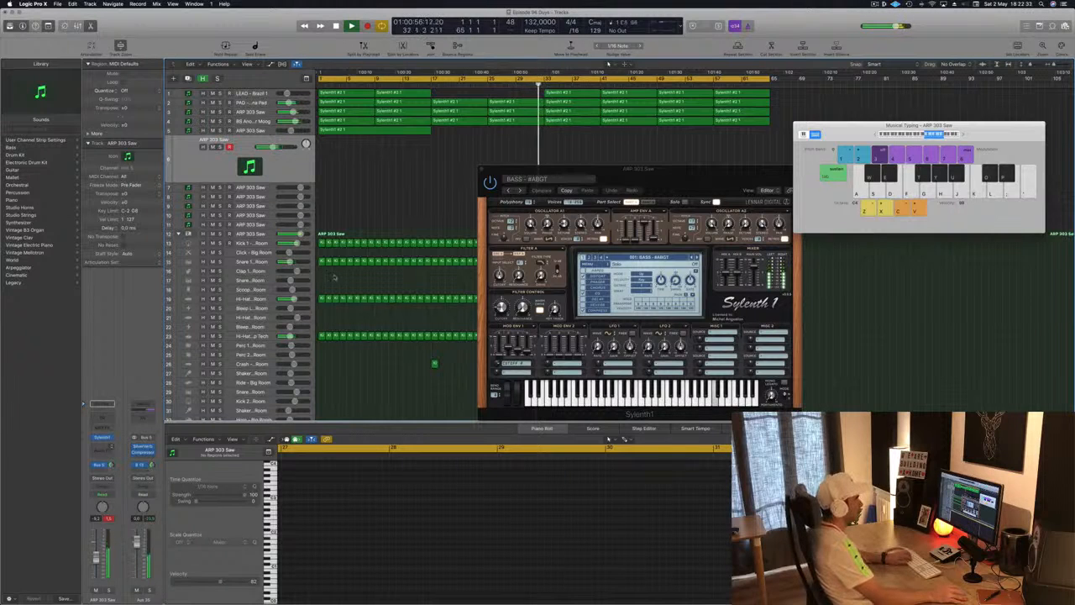
Restart playback from bar 1 and try out notes of the bass sound over the opening section
{"action": "left_click_drag", "start_coordinate": [706, 172], "coordinate": [549, 255]}
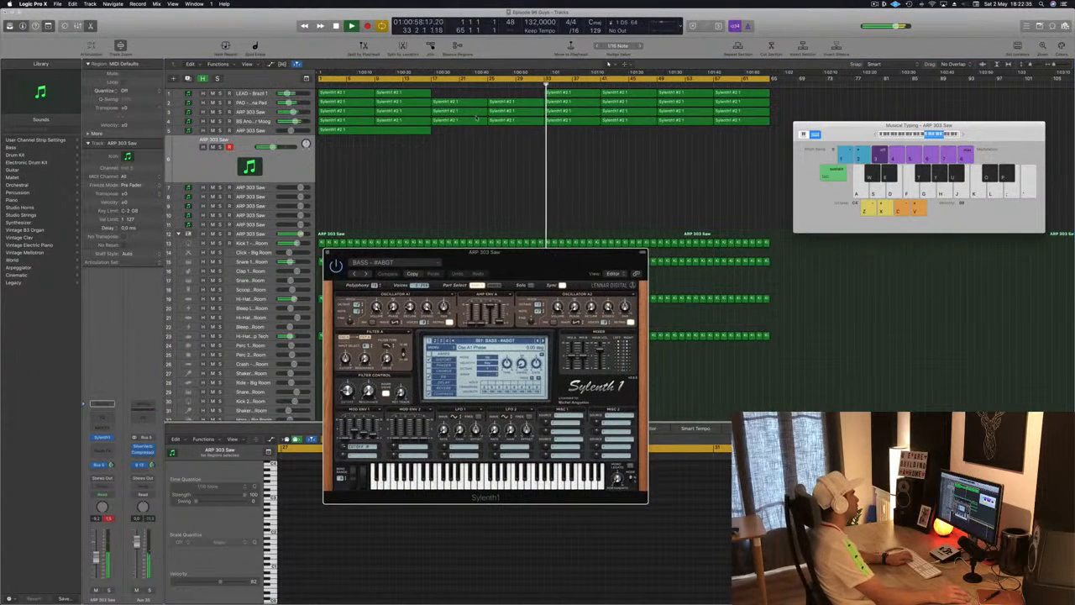
{"action": "key", "text": "Return"}
{"action": "key", "text": "space"}
{"action": "key", "text": "g"}
{"action": "key", "text": "h"}
{"action": "key", "text": "j"}
{"action": "key", "text": "d"}
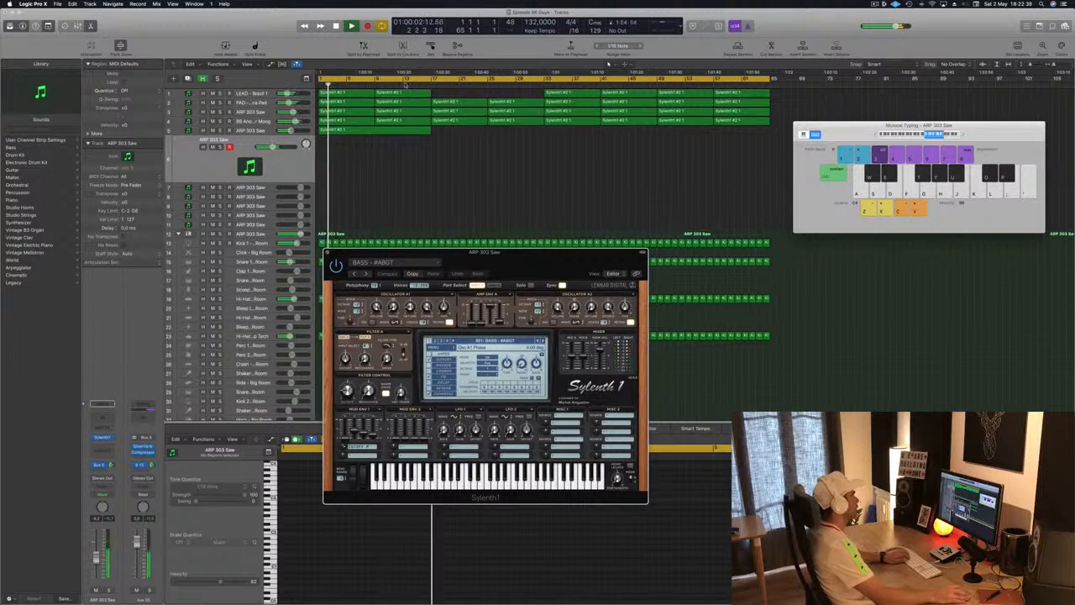
Move the start of the cycle range to bar 17 and restart playback from there
{"action": "left_click_drag", "start_coordinate": [322, 79], "coordinate": [433, 84]}
{"action": "key", "text": "space"}
{"action": "key", "text": "space"}
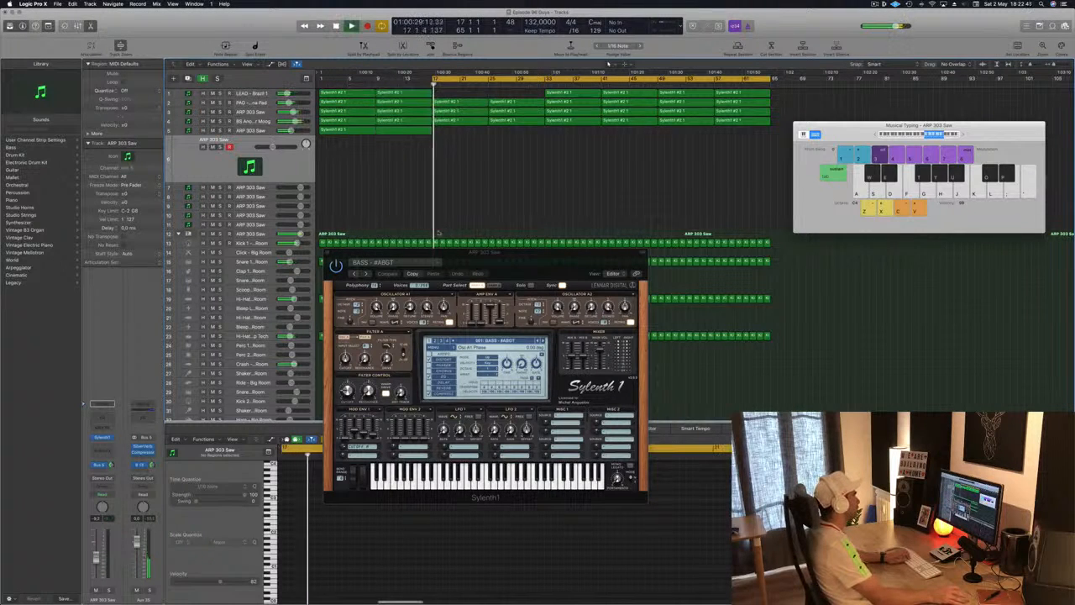
Play notes over the bar 17 section and lower the ARP 303 Saw track's volume to about -12.8 dB
{"action": "left_click_drag", "start_coordinate": [553, 263], "coordinate": [597, 235]}
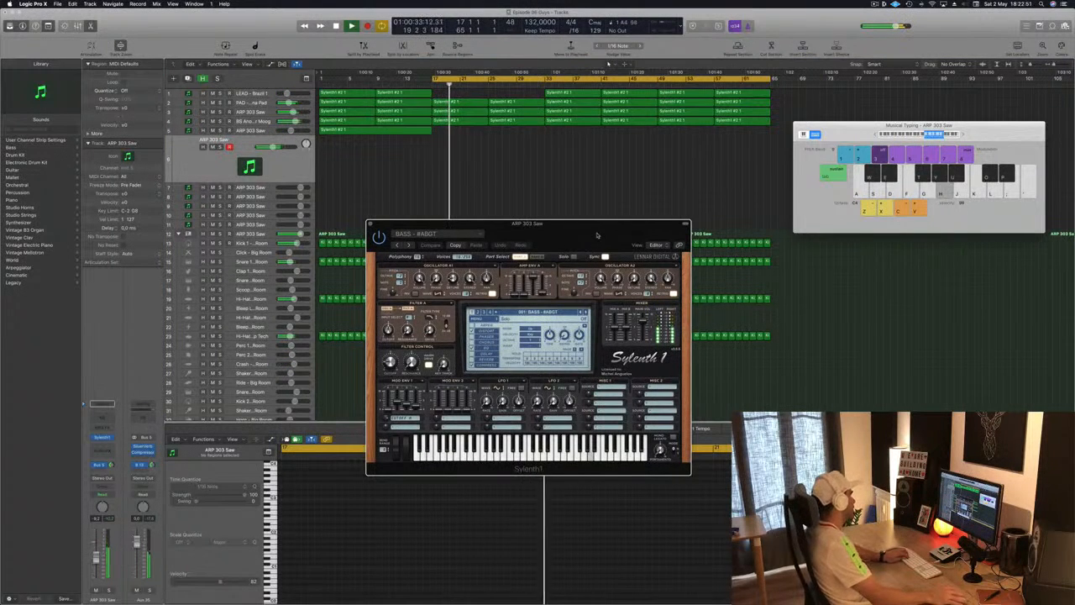
{"action": "key", "text": "f"}
{"action": "left_click_drag", "start_coordinate": [97, 560], "coordinate": [97, 564]}
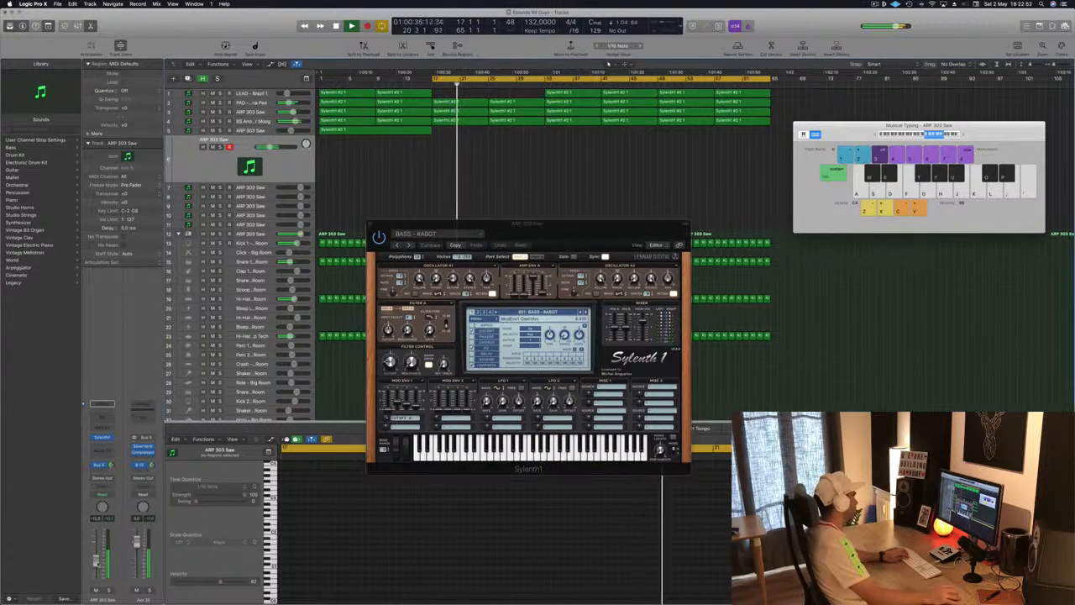
{"action": "key", "text": "f"}
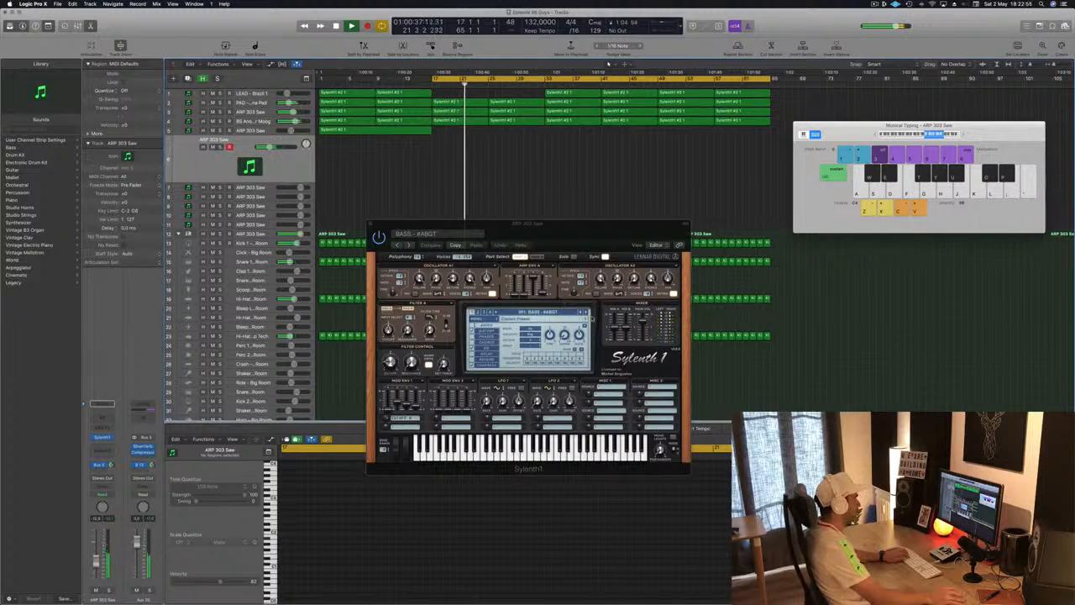
Step through the Sylenth1 bank to the BASS - Beam preset, trying each sound with a few notes
{"action": "left_click", "coordinate": [556, 312]}
{"action": "key", "text": "s"}
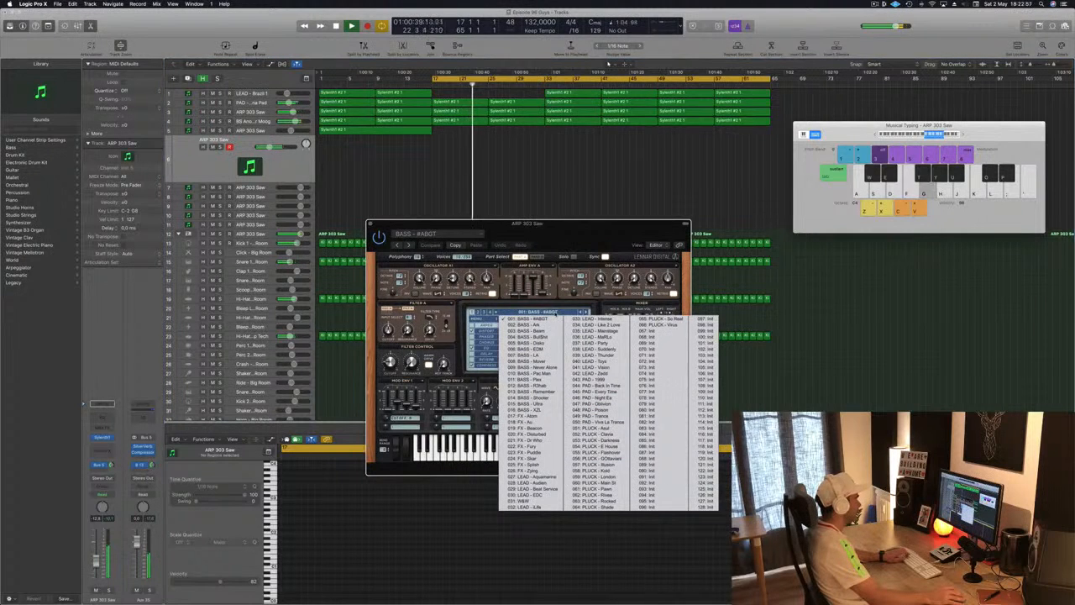
{"action": "key", "text": "f"}
{"action": "left_click", "coordinate": [587, 311]}
{"action": "left_click", "coordinate": [587, 312]}
{"action": "key", "text": "h"}
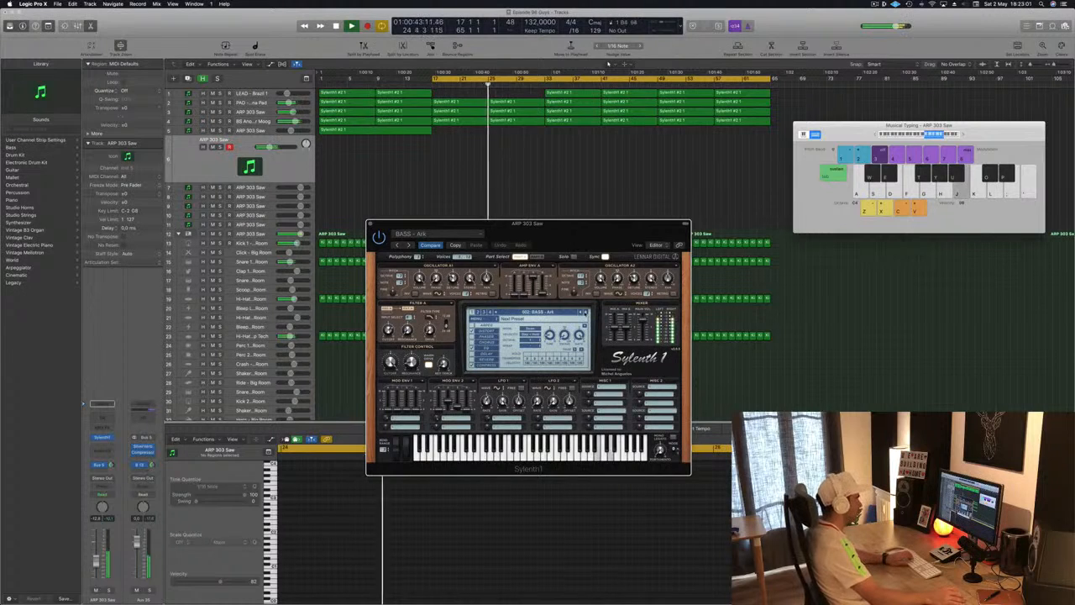
{"action": "left_click", "coordinate": [586, 311]}
{"action": "key", "text": "k"}
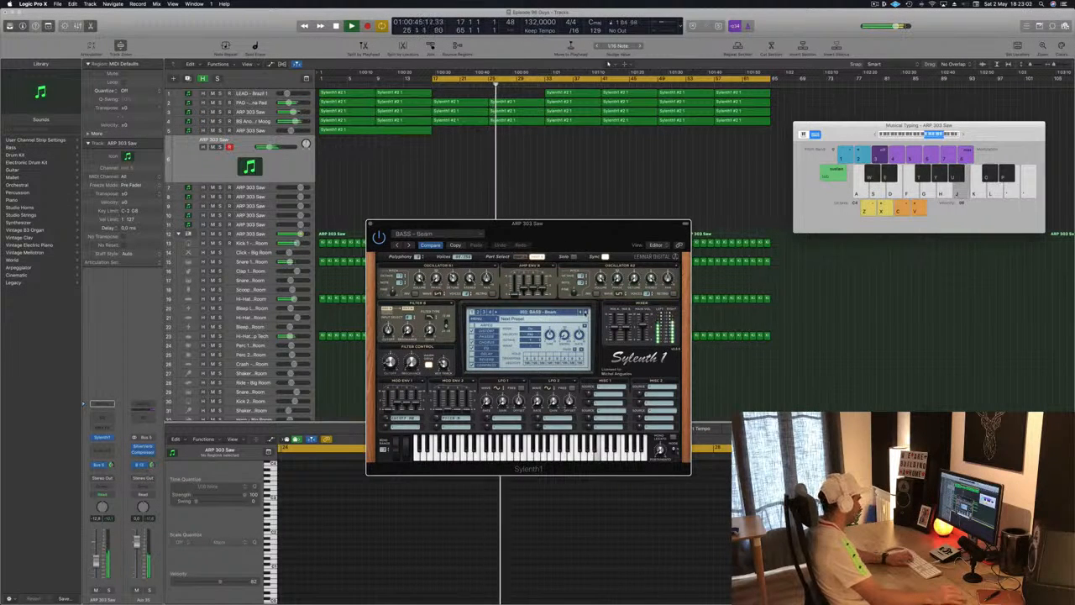
{"action": "key", "text": "k"}
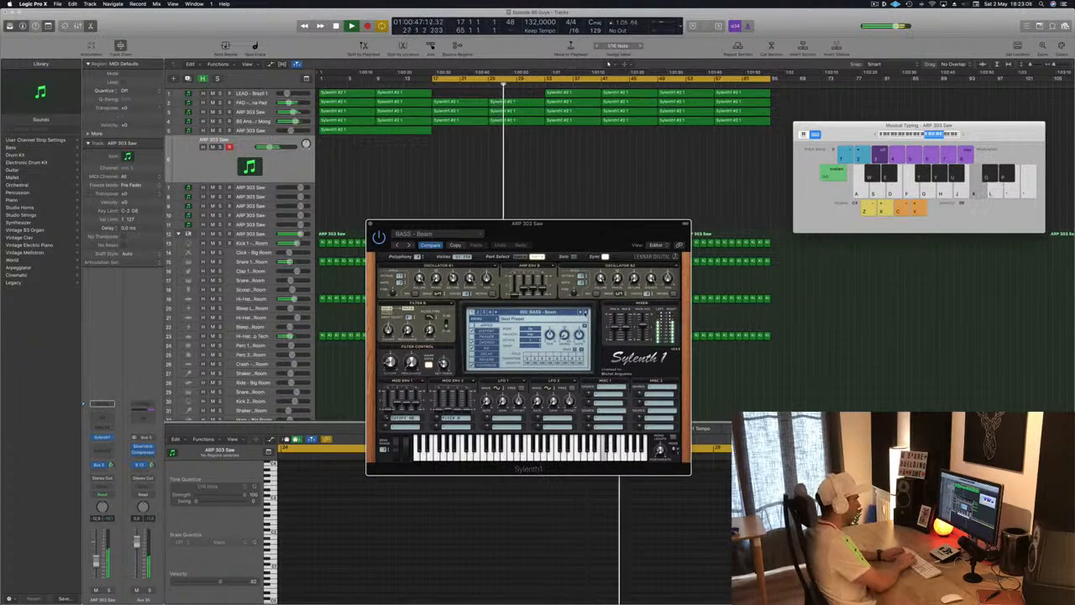
Rehearse a melody with BASS - Beam over the loop and record it on the ARP 303 Saw track up to about bar 32
{"action": "key", "text": "f"}
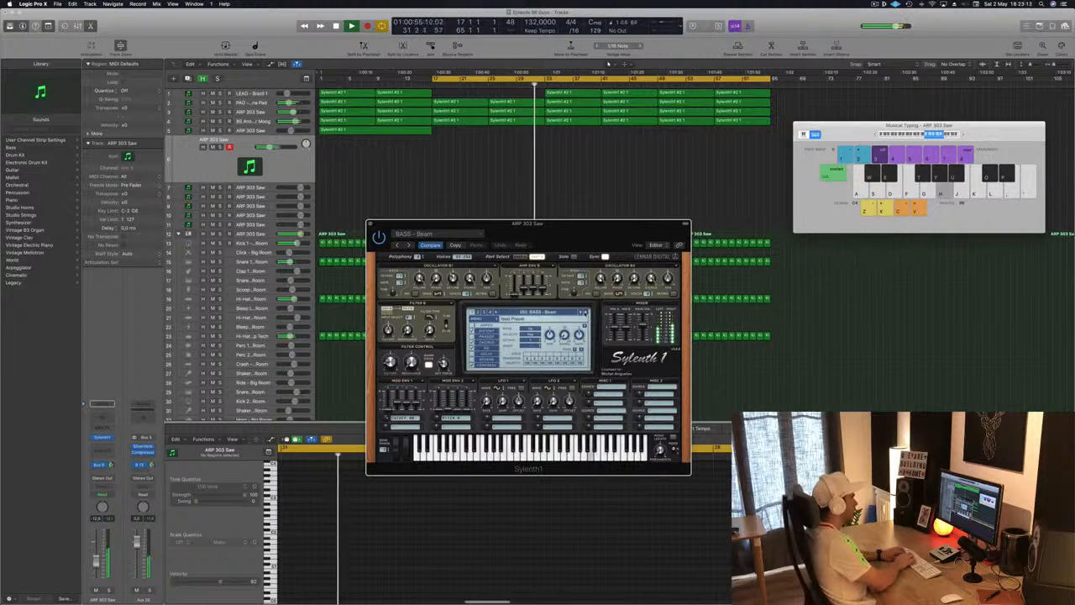
{"action": "key", "text": "h"}
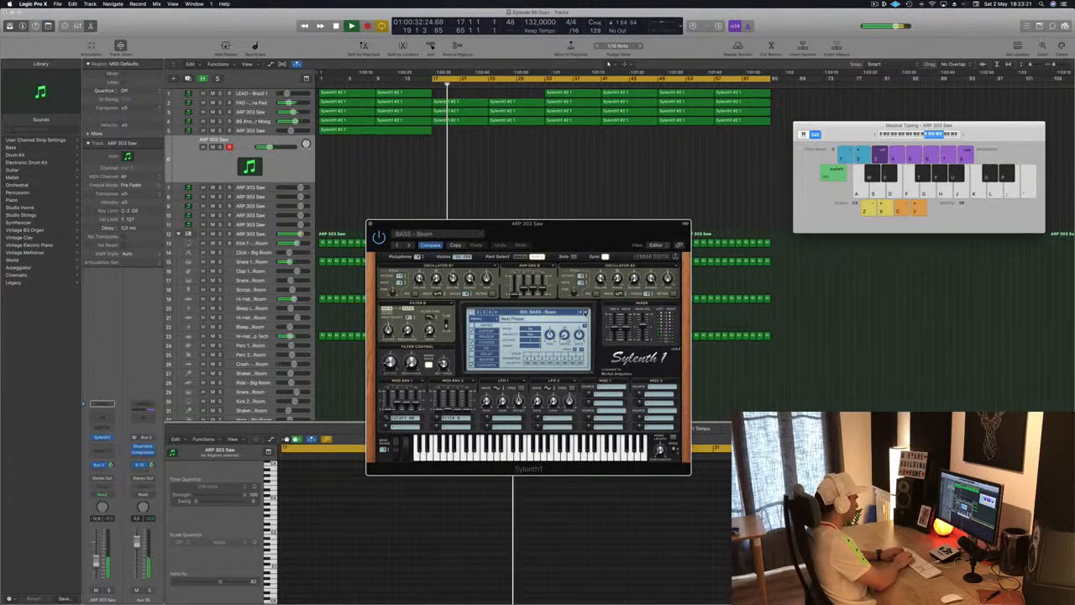
{"action": "key", "text": "r"}
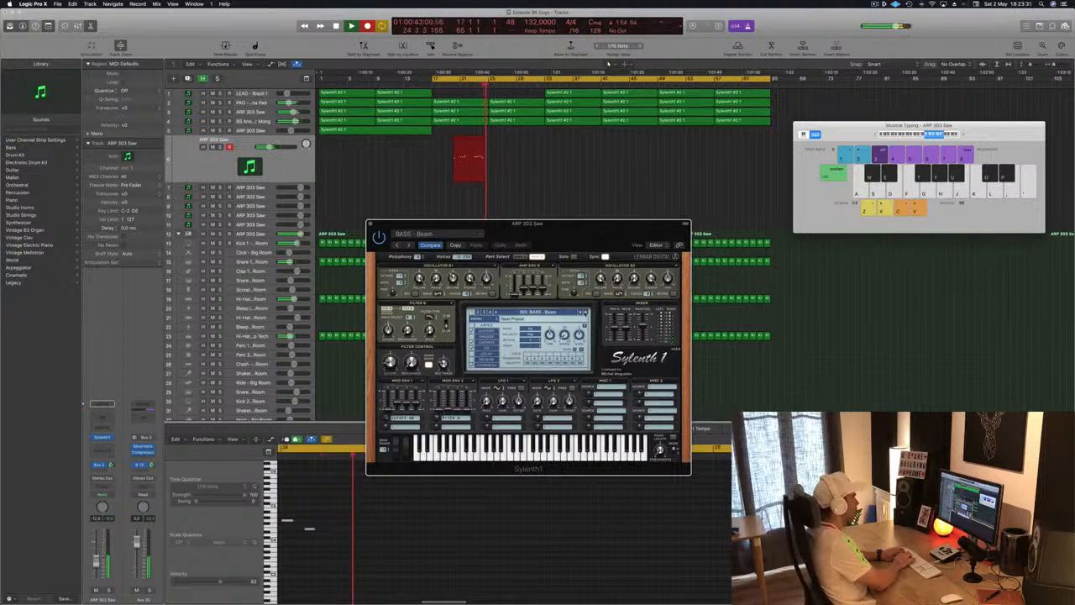
{"action": "key", "text": "h"}
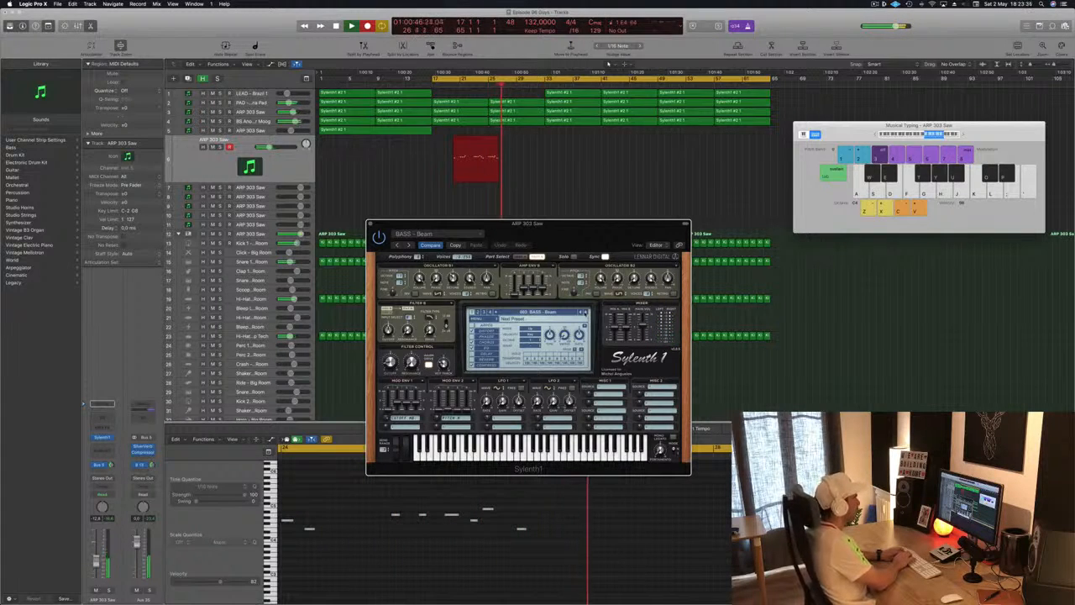
{"action": "key", "text": "g"}
{"action": "key", "text": "j"}
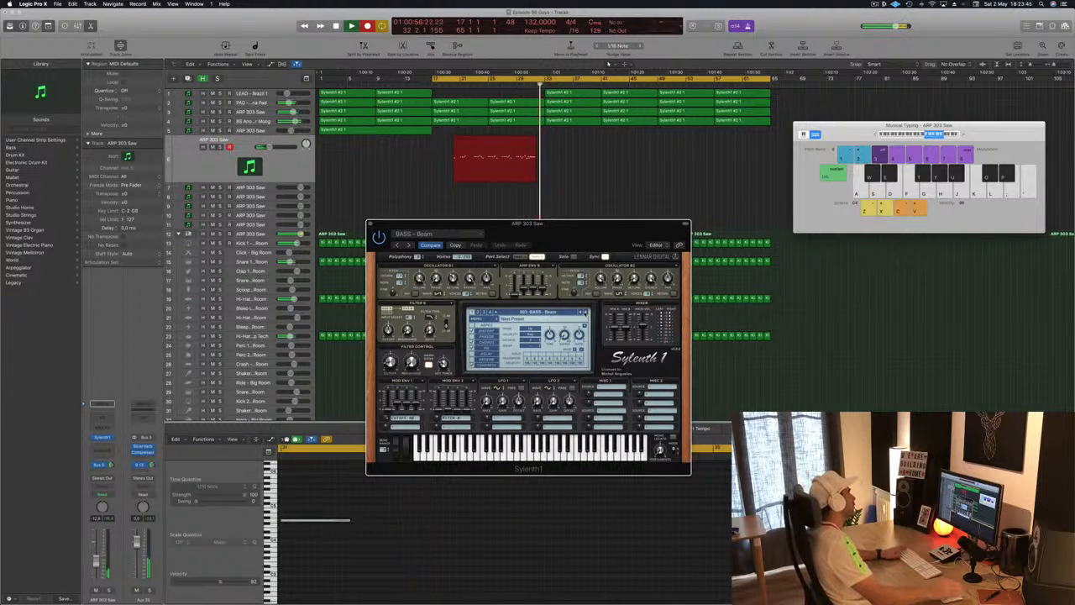
{"action": "key", "text": "space"}
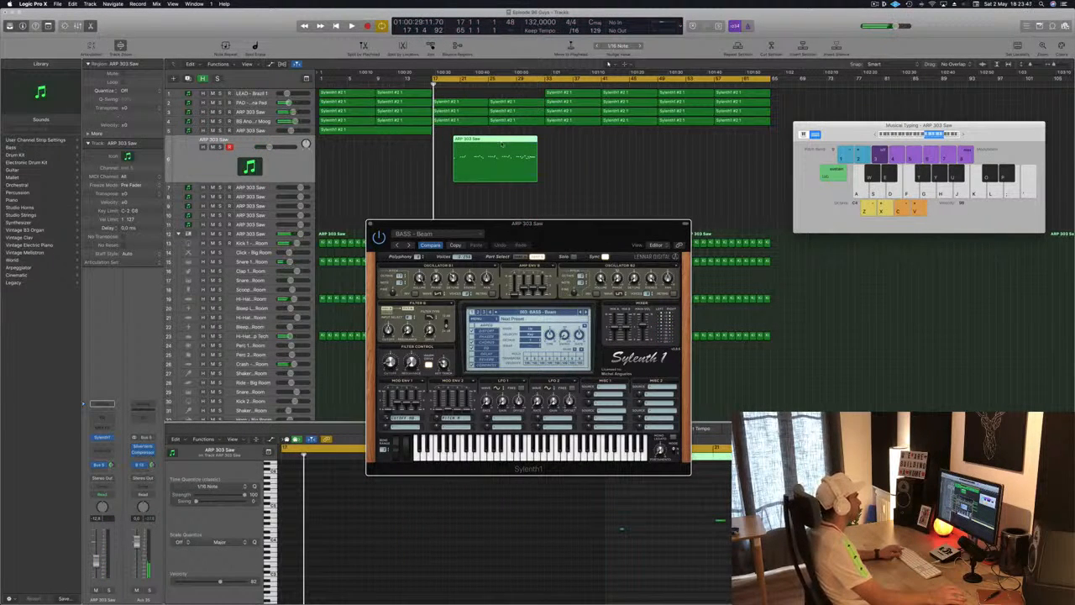
Split the recorded ARP 303 Saw region at bar 27, delete the first part and move the remaining part to bar 17
{"action": "left_click", "coordinate": [503, 143], "text": "super"}
{"action": "left_click", "coordinate": [503, 143]}
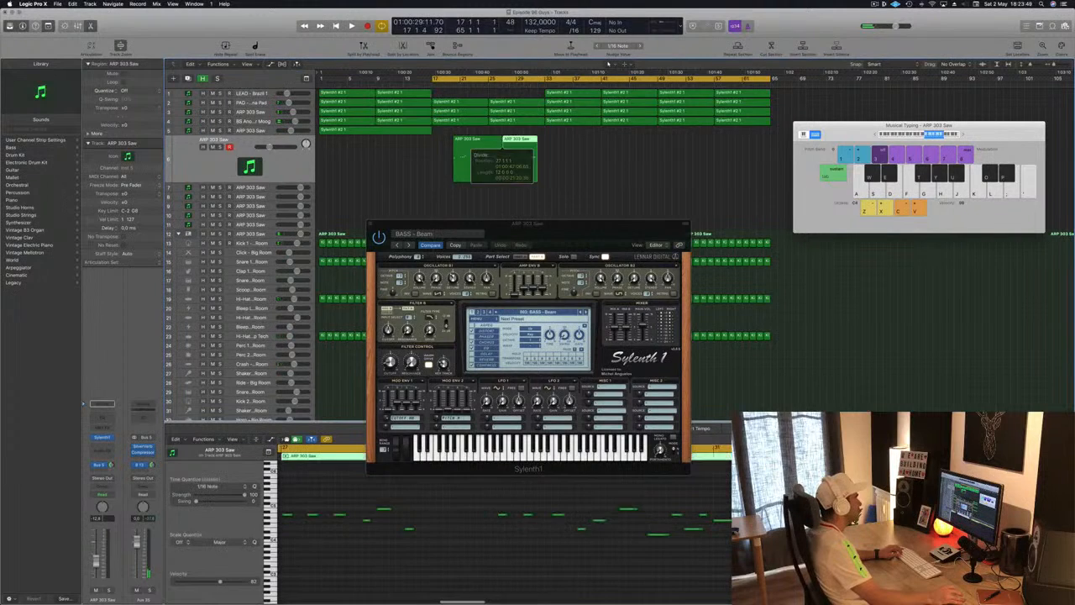
{"action": "left_click", "coordinate": [496, 144]}
{"action": "key", "text": "BackSpace"}
{"action": "left_click_drag", "start_coordinate": [524, 146], "coordinate": [455, 147]}
Play the moved ARP 303 Saw region from bar 17 and select all the notes inside it
{"action": "key", "text": "space"}
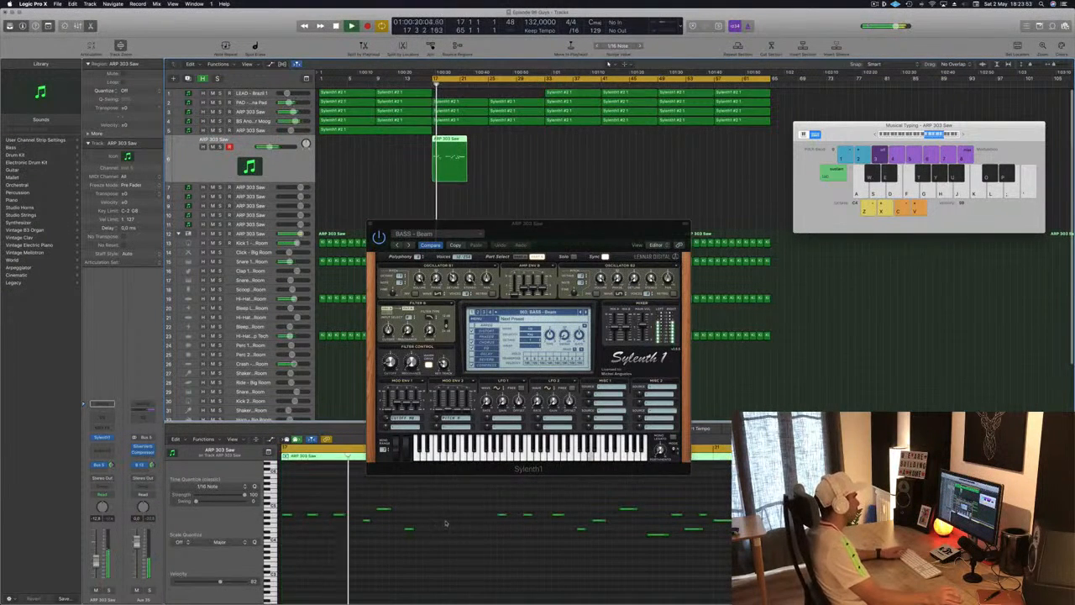
{"action": "key", "text": "super+a"}
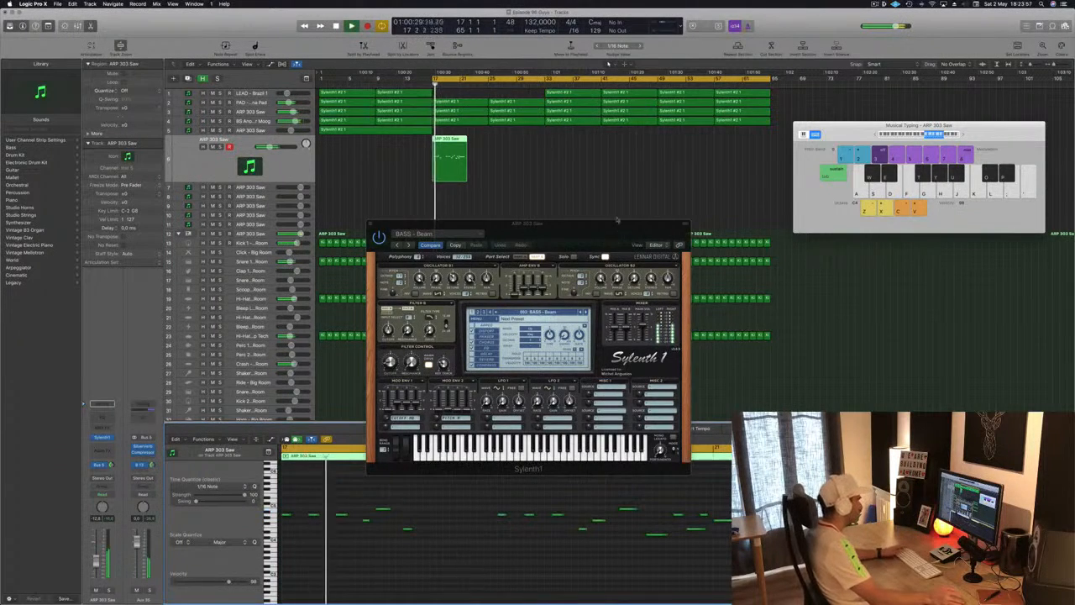
Copy the ARP 303 Saw melody region from bar 17 to bar 25 on the same track
{"action": "left_click_drag", "start_coordinate": [638, 224], "coordinate": [875, 109]}
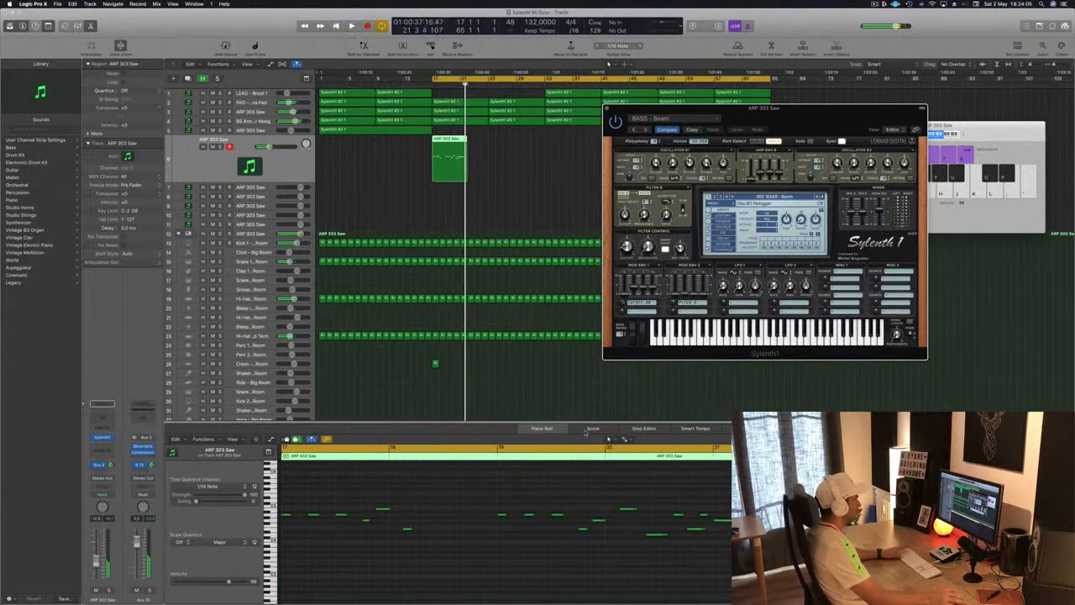
{"action": "left_click_drag", "start_coordinate": [820, 114], "coordinate": [759, 164]}
{"action": "left_click_drag", "start_coordinate": [767, 160], "coordinate": [767, 162]}
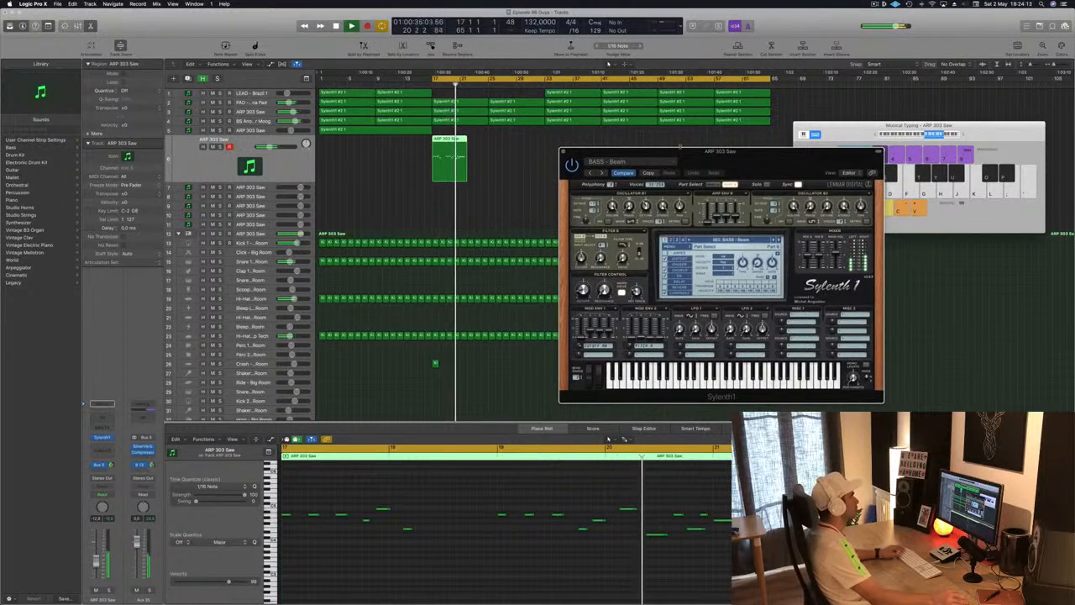
{"action": "left_click_drag", "start_coordinate": [608, 156], "coordinate": [660, 147]}
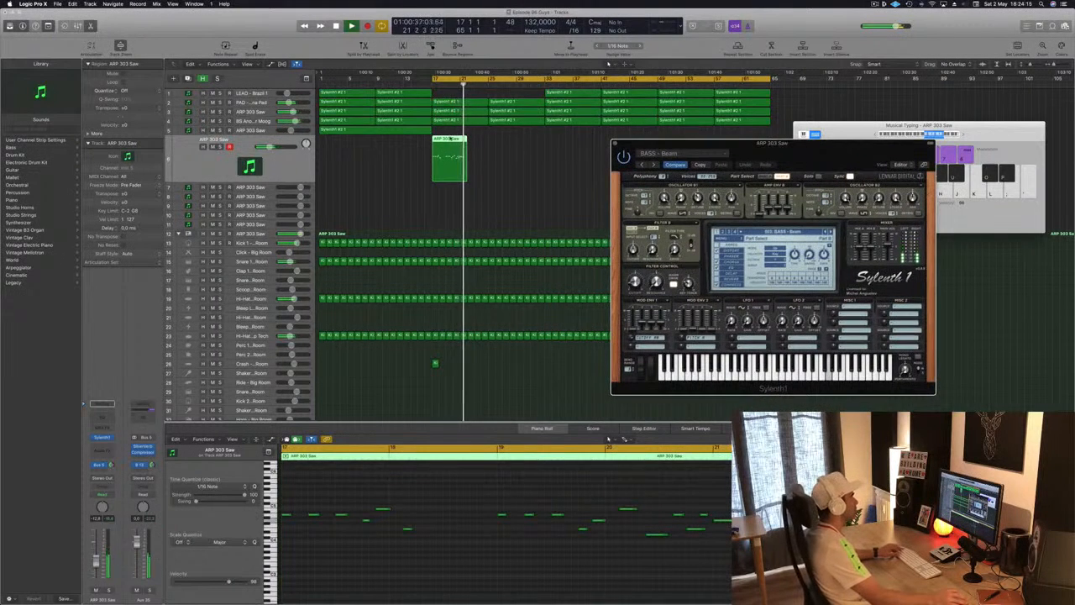
{"action": "left_click_drag", "start_coordinate": [447, 144], "coordinate": [504, 143]}
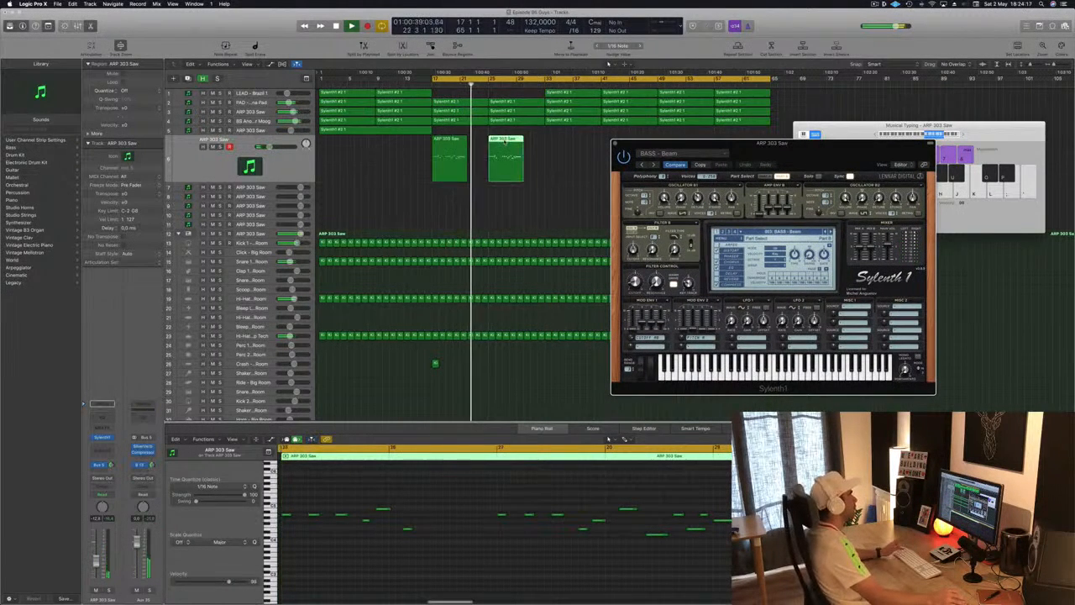
Shorten the cycle range to bars 17 through 33 and play it
{"action": "key", "text": "space"}
{"action": "left_click_drag", "start_coordinate": [771, 80], "coordinate": [541, 95]}
{"action": "left_click_drag", "start_coordinate": [779, 153], "coordinate": [803, 136]}
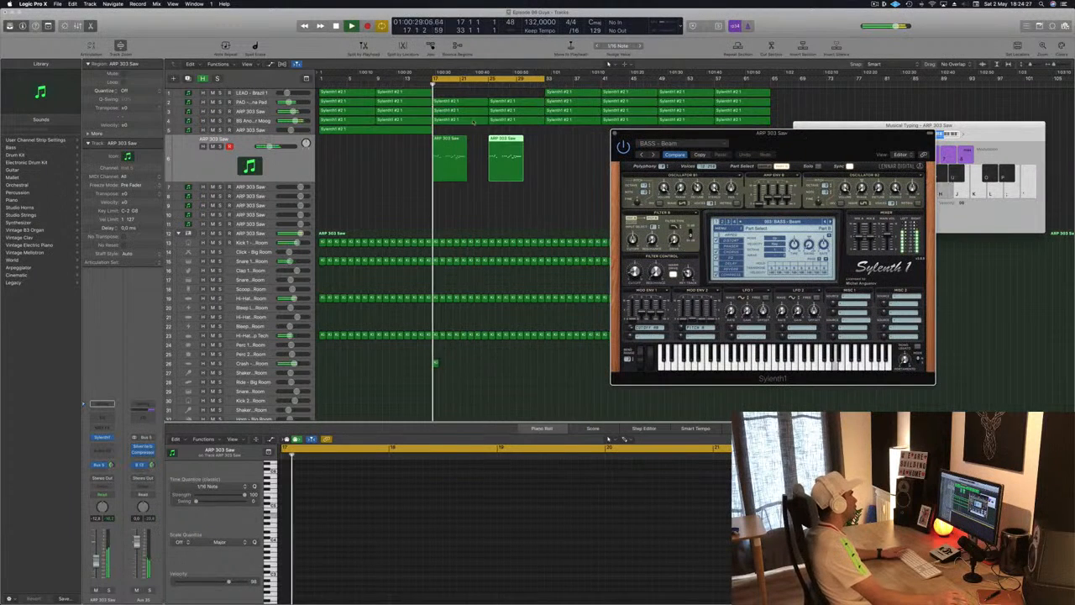
Lengthen the bar 17 melody region to eight bars so it reaches bar 25, and restart playback
{"action": "left_click", "coordinate": [449, 138]}
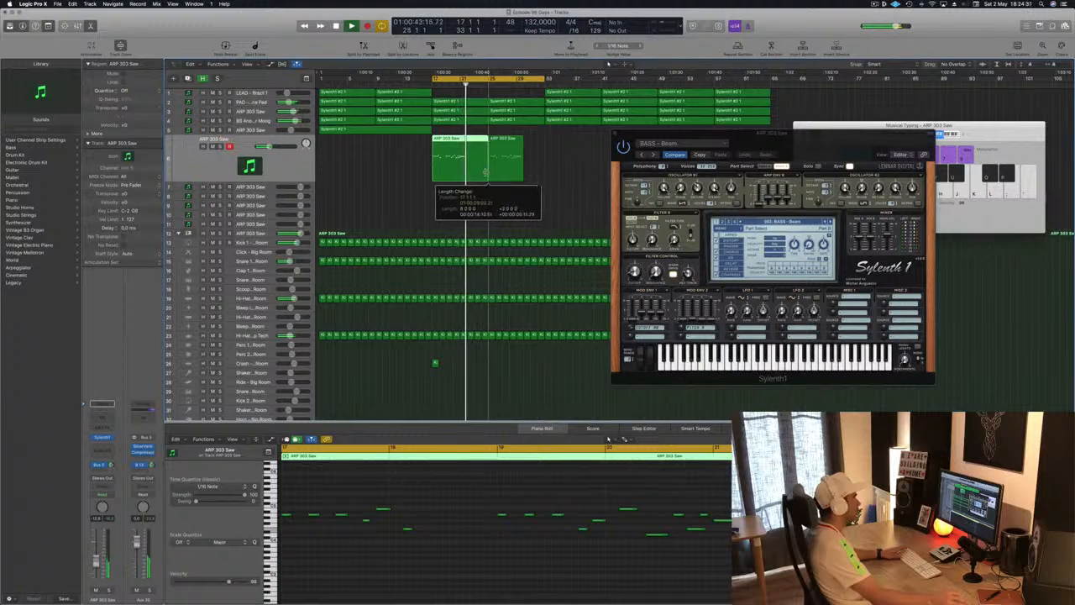
{"action": "key", "text": "Return"}
Move the notes from bar 19 onward to bar 21 and copy the first phrase at bar 17 to bar 19
{"action": "scroll", "coordinate": [429, 482], "scroll_direction": "down", "scroll_amount": 5}
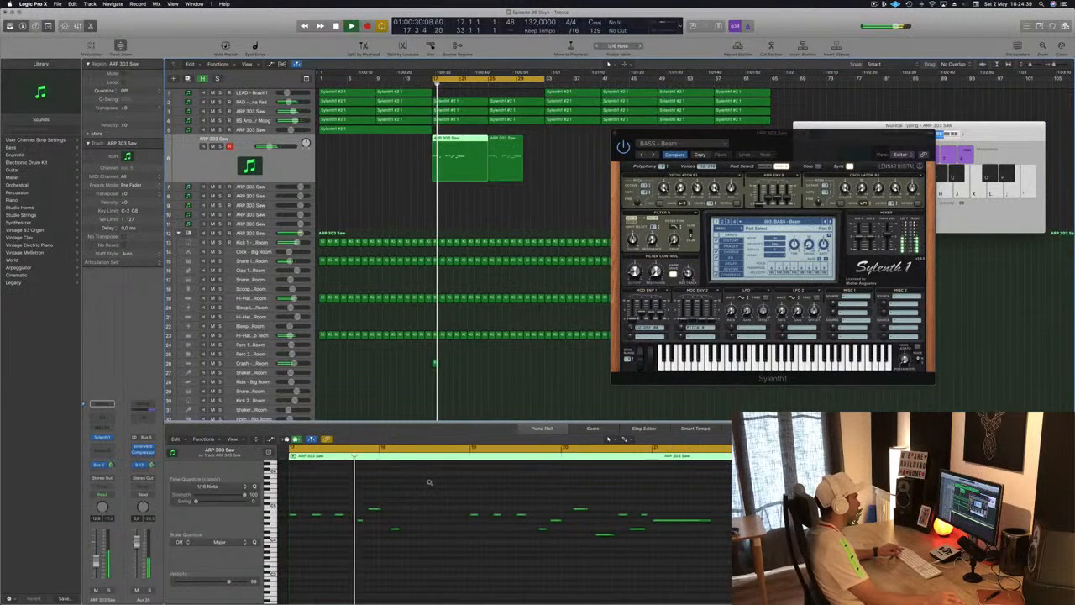
{"action": "scroll", "coordinate": [430, 483], "scroll_direction": "up", "scroll_amount": 3}
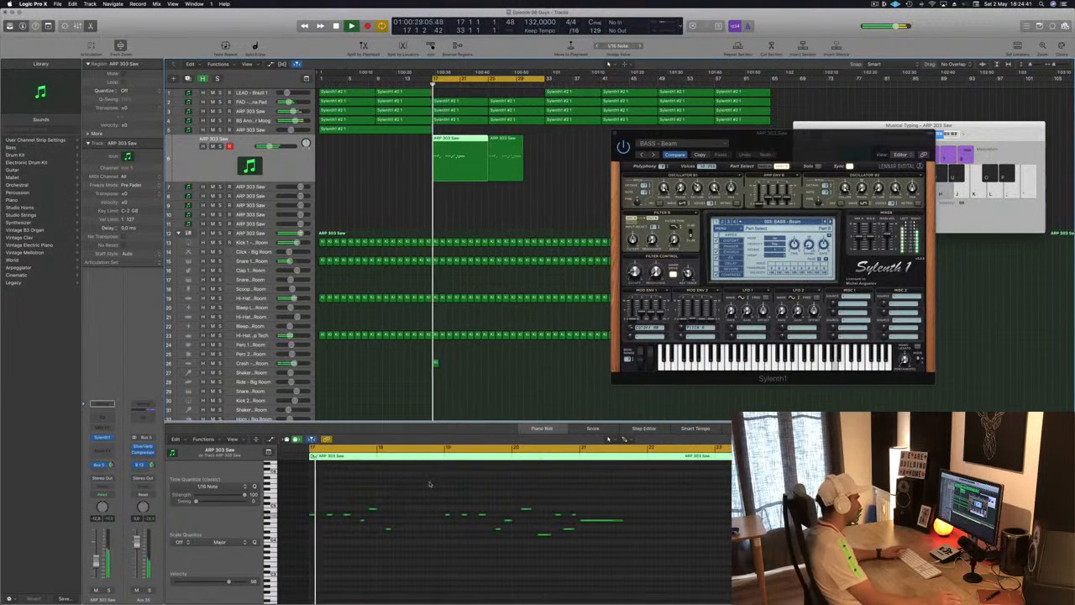
{"action": "left_click_drag", "start_coordinate": [430, 484], "coordinate": [660, 557]}
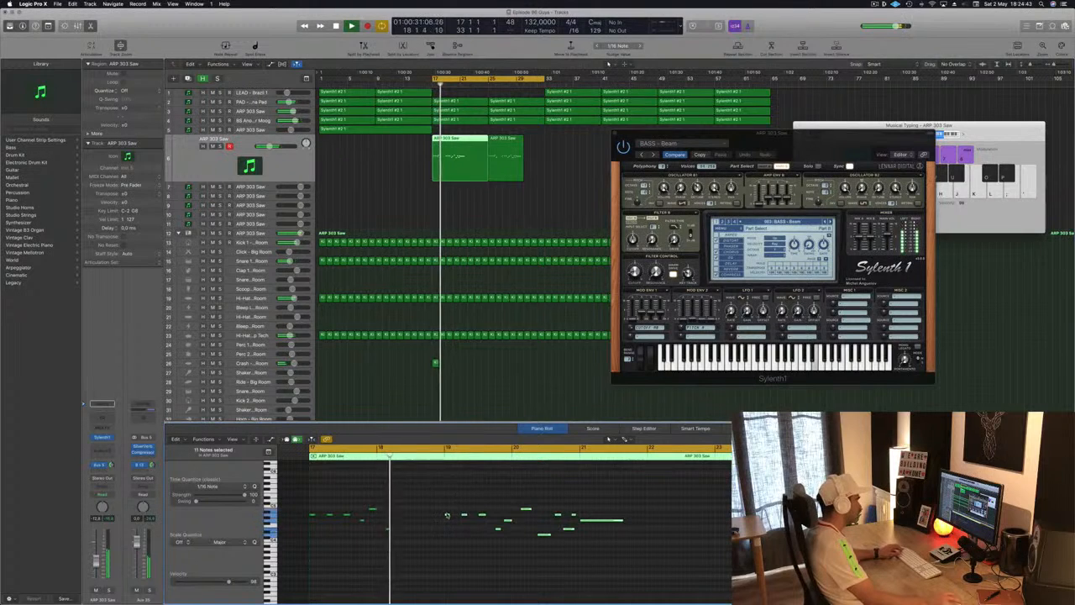
{"action": "left_click_drag", "start_coordinate": [447, 515], "coordinate": [582, 514]}
{"action": "left_click_drag", "start_coordinate": [432, 553], "coordinate": [414, 523]}
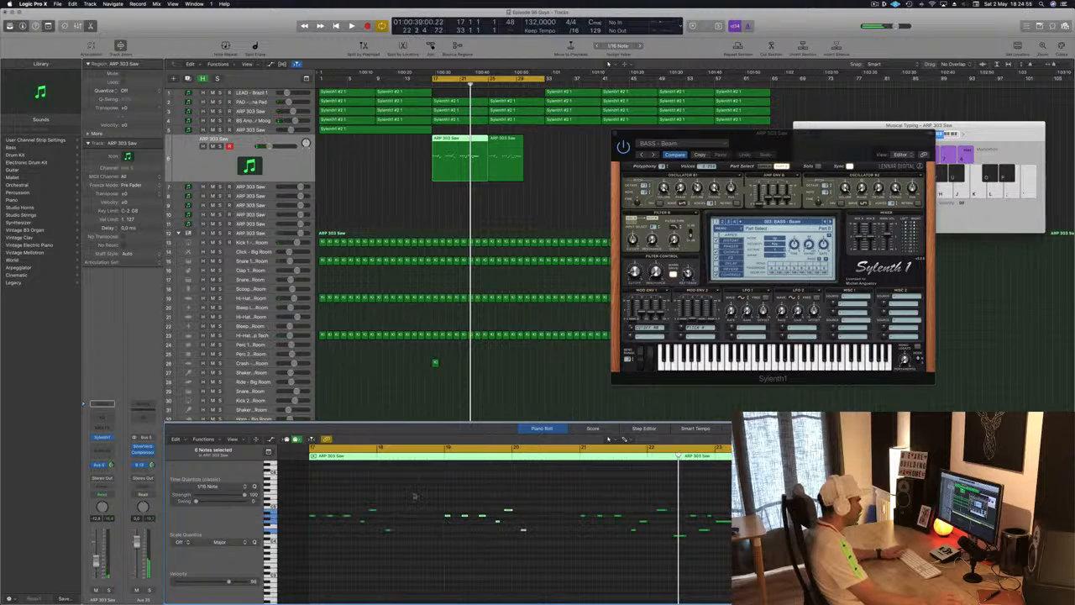
{"action": "key", "text": "space"}
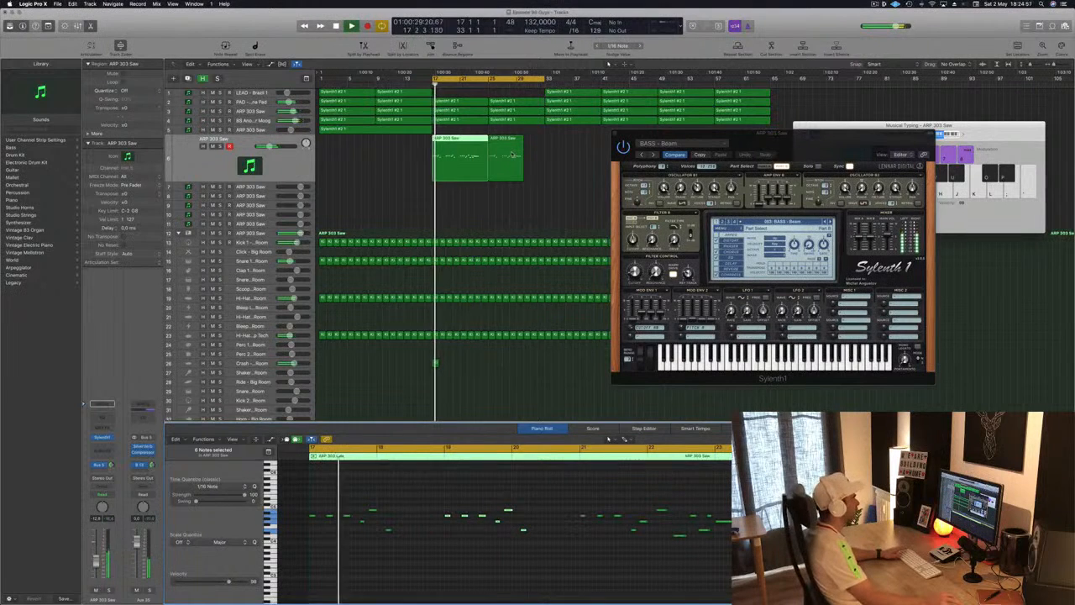
Replace the old region at bar 25 with a copy of the edited eight-bar melody region
{"action": "left_click", "coordinate": [505, 158]}
{"action": "key", "text": "Delete"}
{"action": "left_click_drag", "start_coordinate": [459, 158], "coordinate": [515, 157]}
{"action": "left_click", "coordinate": [466, 167]}
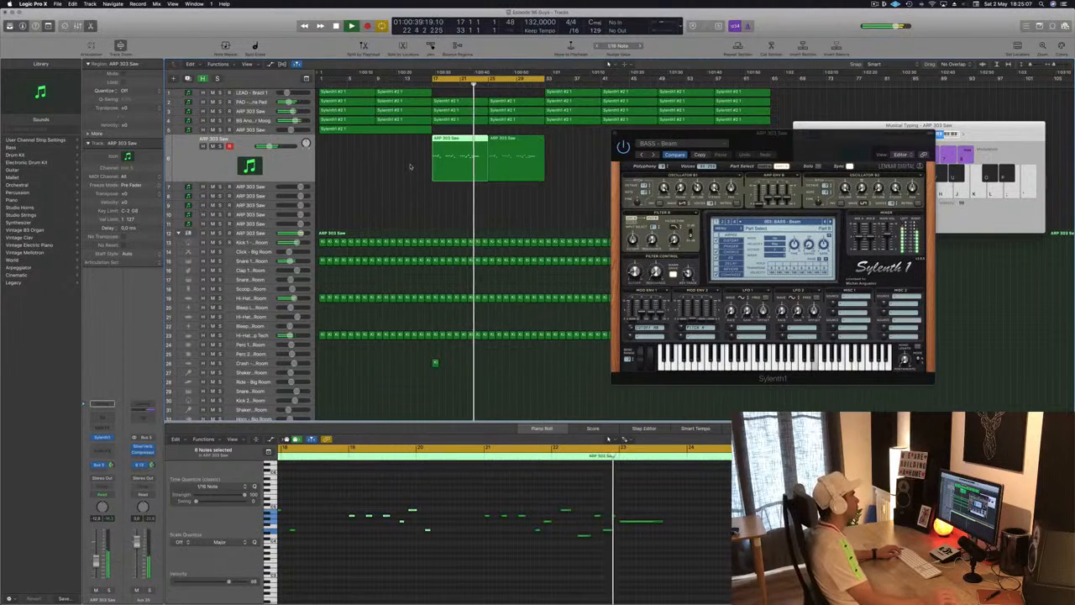
{"action": "left_click", "coordinate": [516, 166]}
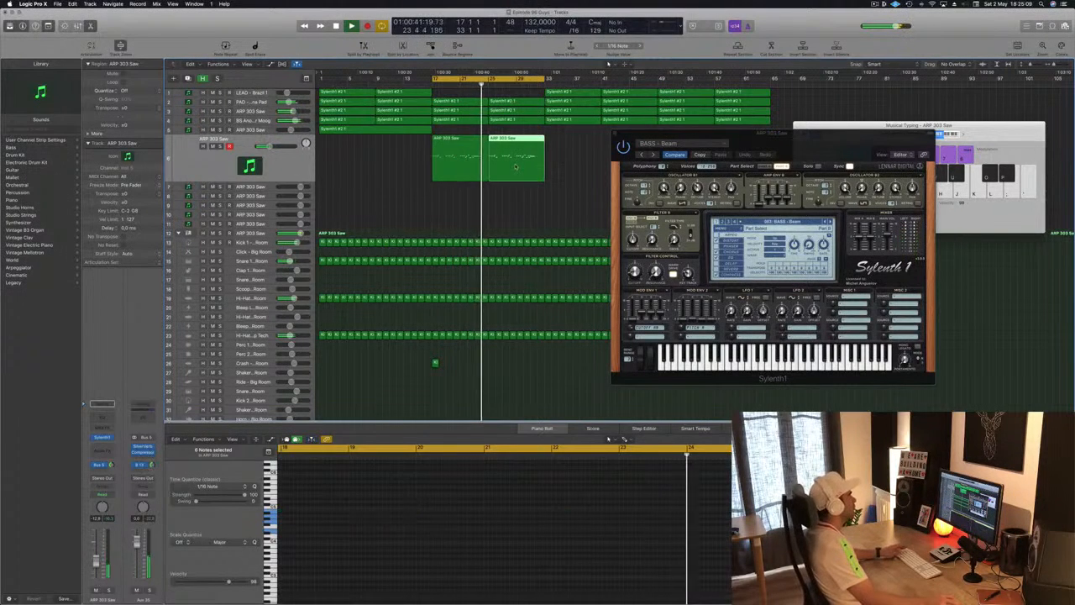
Copy the bar 17 melody region onto the ARP 303 Saw track directly below
{"action": "left_click", "coordinate": [465, 161]}
{"action": "key", "text": "space"}
{"action": "key", "text": "space"}
{"action": "key", "text": "space"}
{"action": "left_click_drag", "start_coordinate": [465, 161], "coordinate": [469, 190]}
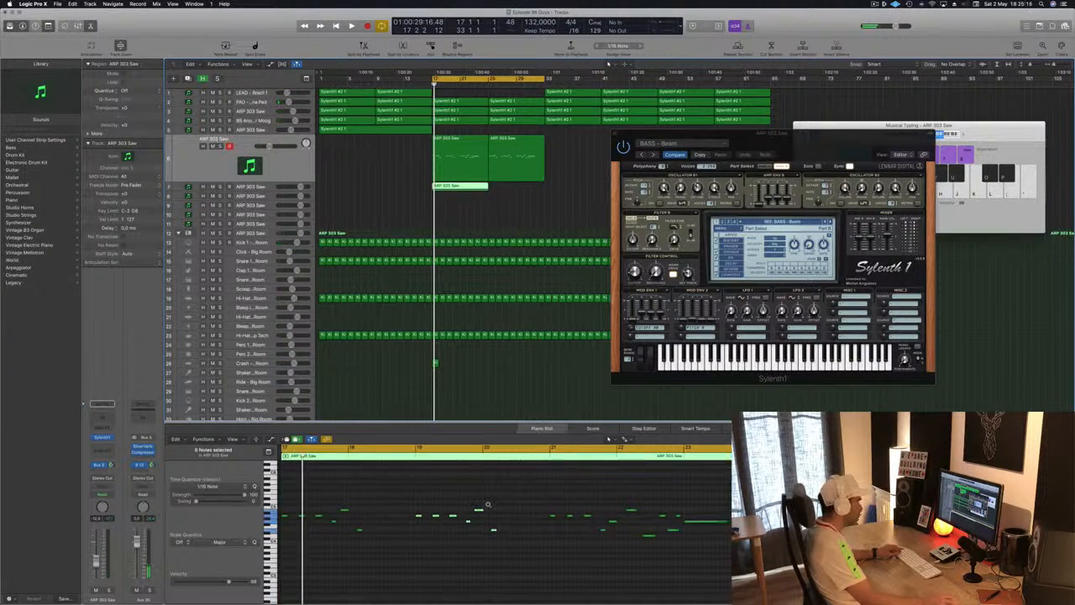
Delete all notes in the copied region except the long note at bar 23
{"action": "scroll", "coordinate": [488, 505], "scroll_direction": "left", "scroll_amount": 2}
{"action": "left_click_drag", "start_coordinate": [598, 500], "coordinate": [315, 563]}
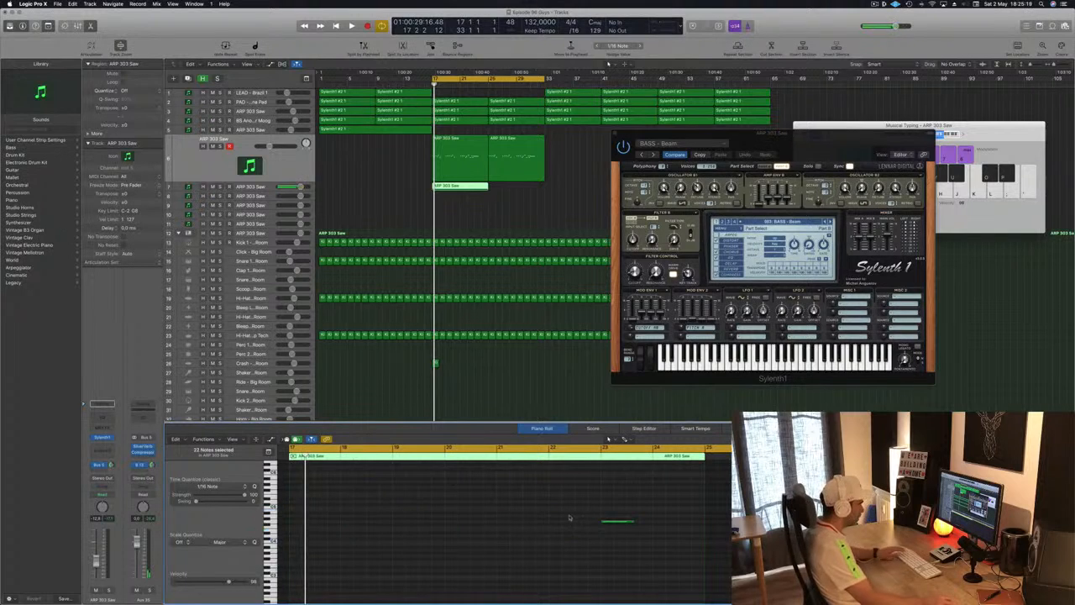
{"action": "key", "text": "space"}
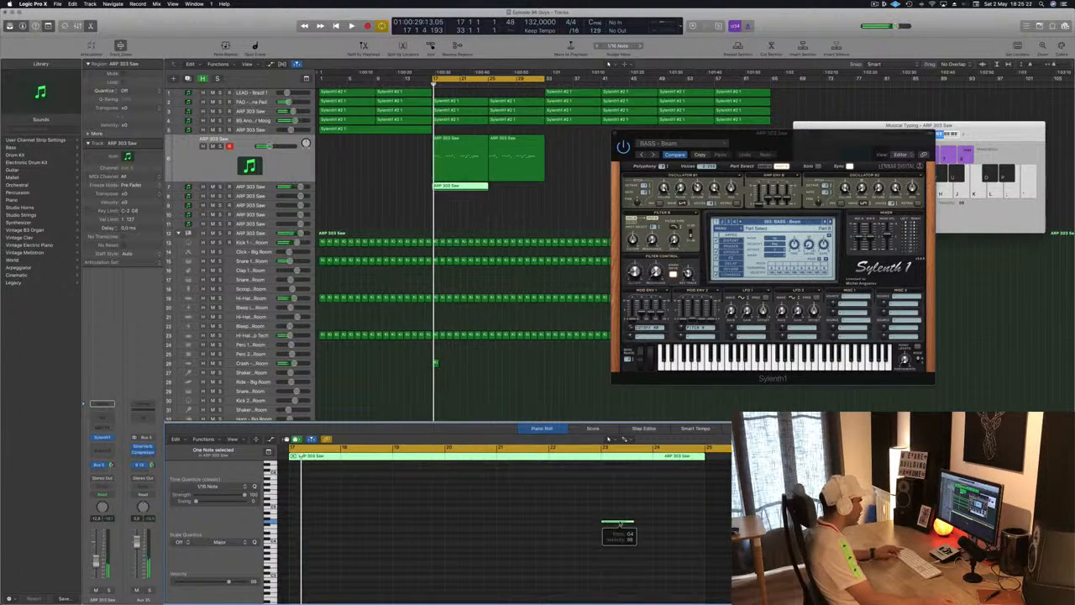
Move the remaining long note to bar 24 and copy its region to bar 25
{"action": "left_click_drag", "start_coordinate": [640, 522], "coordinate": [666, 521]}
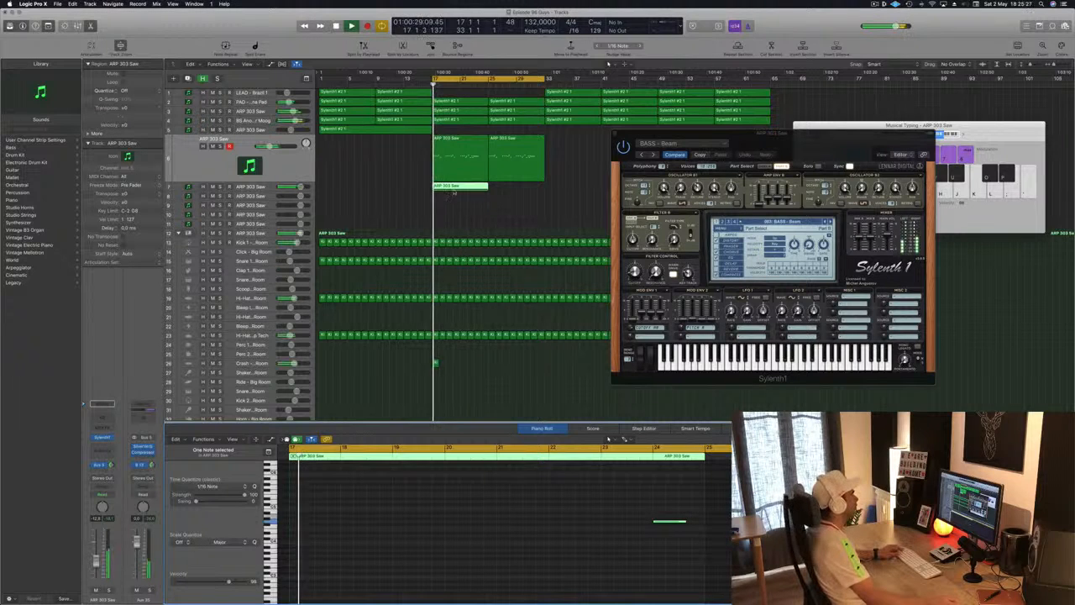
{"action": "left_click_drag", "start_coordinate": [460, 186], "coordinate": [517, 191]}
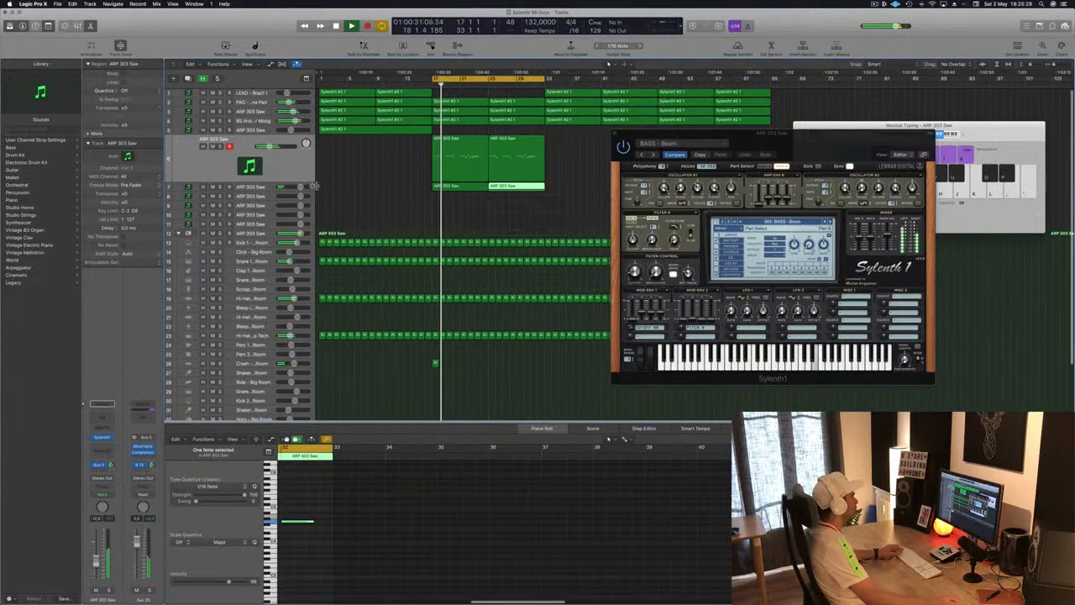
Duplicate the melody track with its settings and move the two single-note regions onto the new track
{"action": "left_click", "coordinate": [267, 188]}
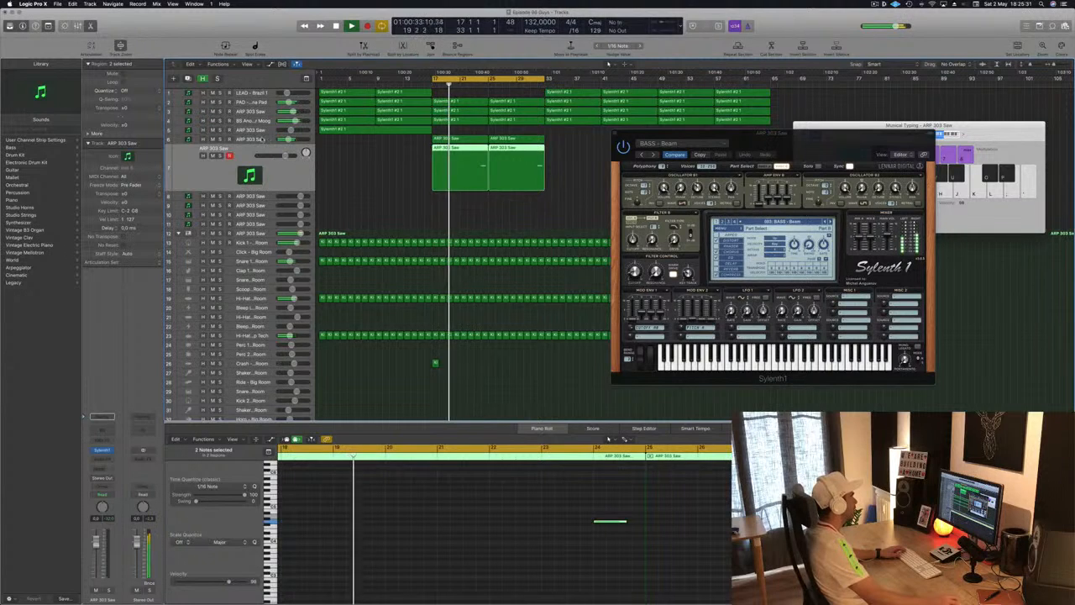
{"action": "left_click", "coordinate": [267, 141]}
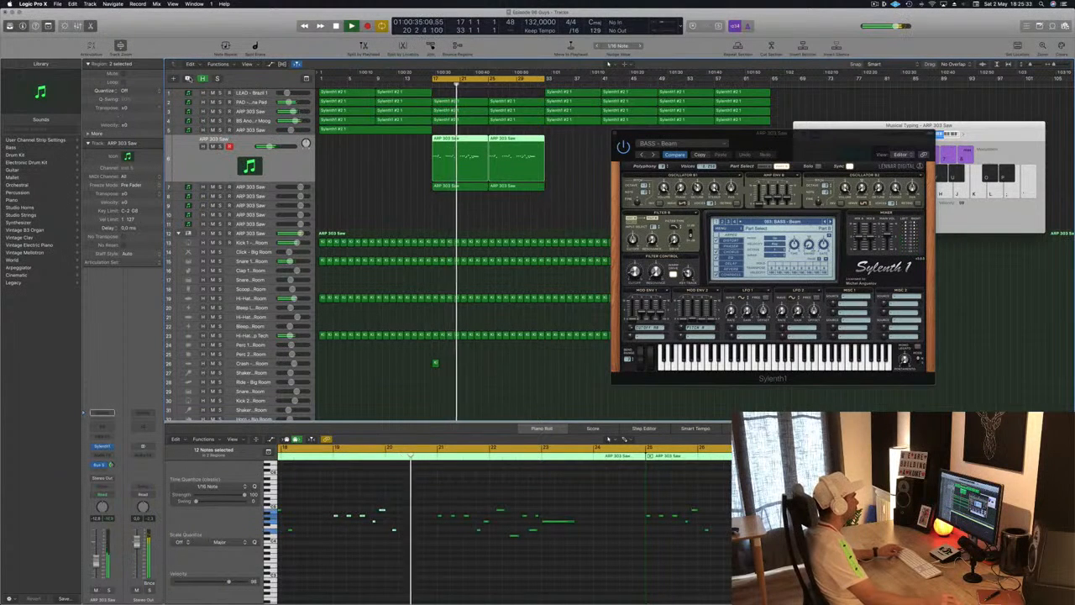
{"action": "left_click_drag", "start_coordinate": [439, 211], "coordinate": [572, 186]}
{"action": "left_click_drag", "start_coordinate": [477, 186], "coordinate": [477, 179]}
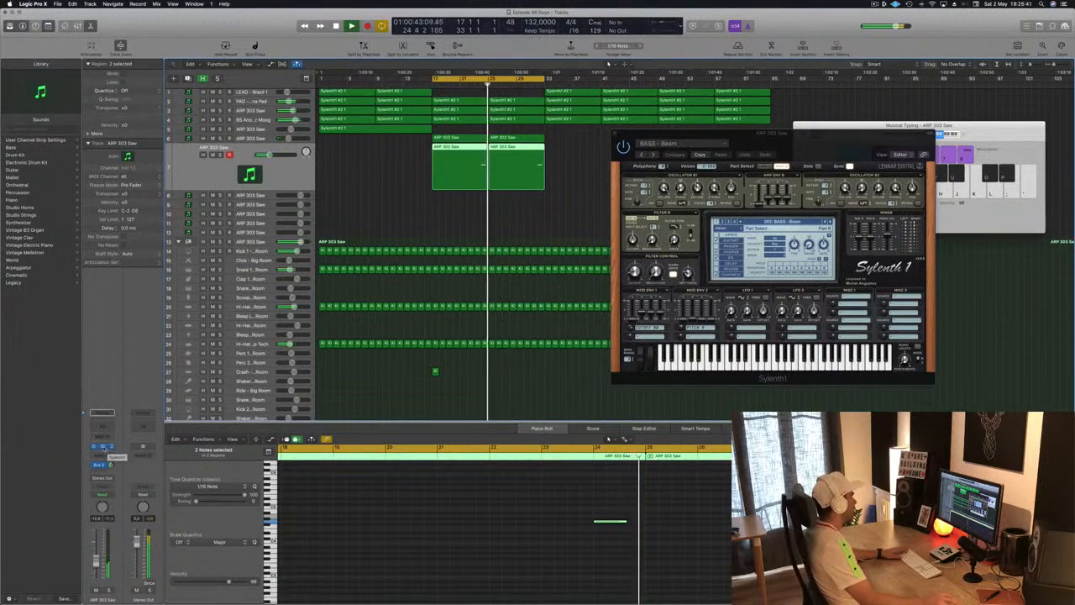
Open Sylenth1 on the new track and load the PAD - Back In Time preset
{"action": "left_click", "coordinate": [100, 446]}
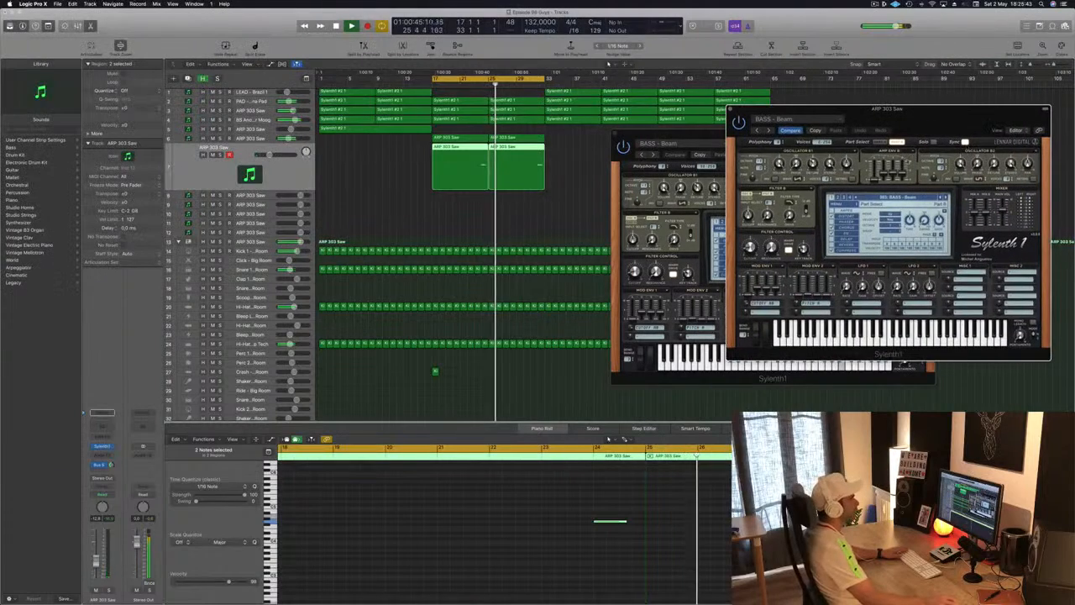
{"action": "left_click", "coordinate": [898, 197]}
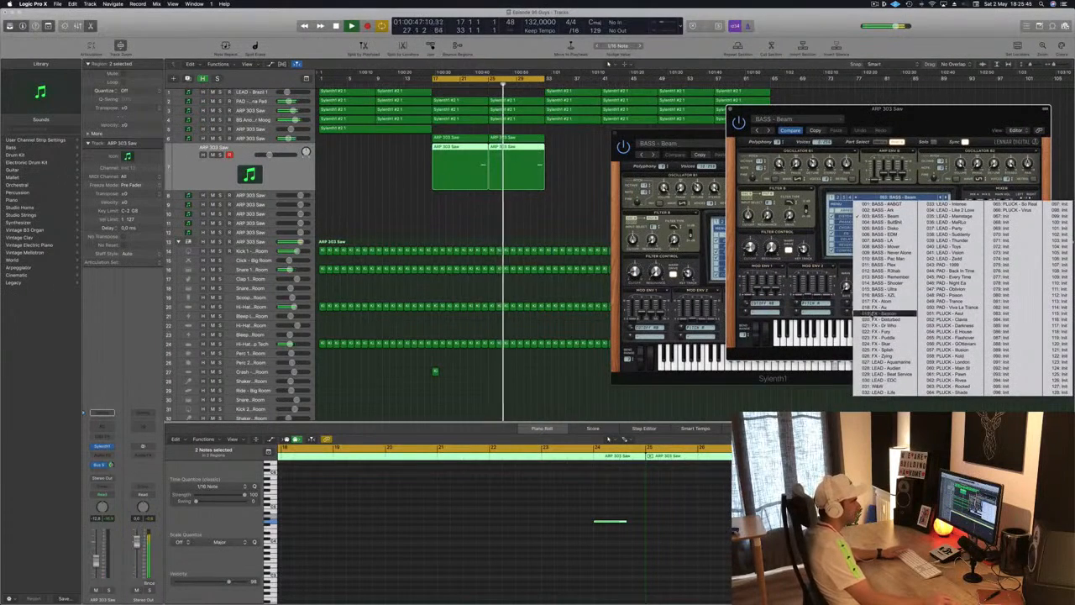
{"action": "left_click", "coordinate": [957, 270]}
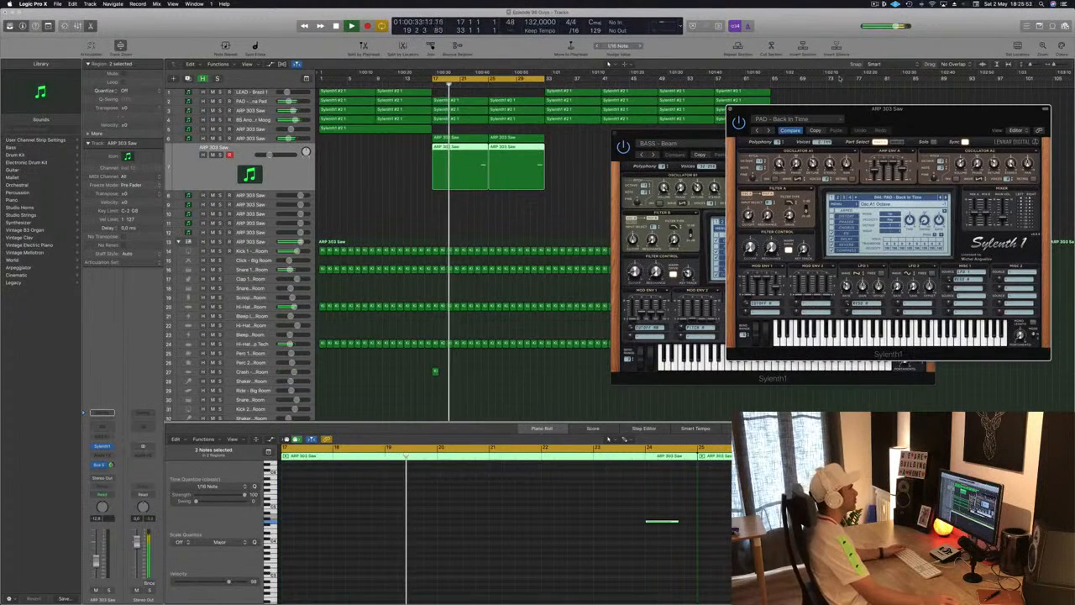
{"action": "left_click_drag", "start_coordinate": [781, 110], "coordinate": [753, 146]}
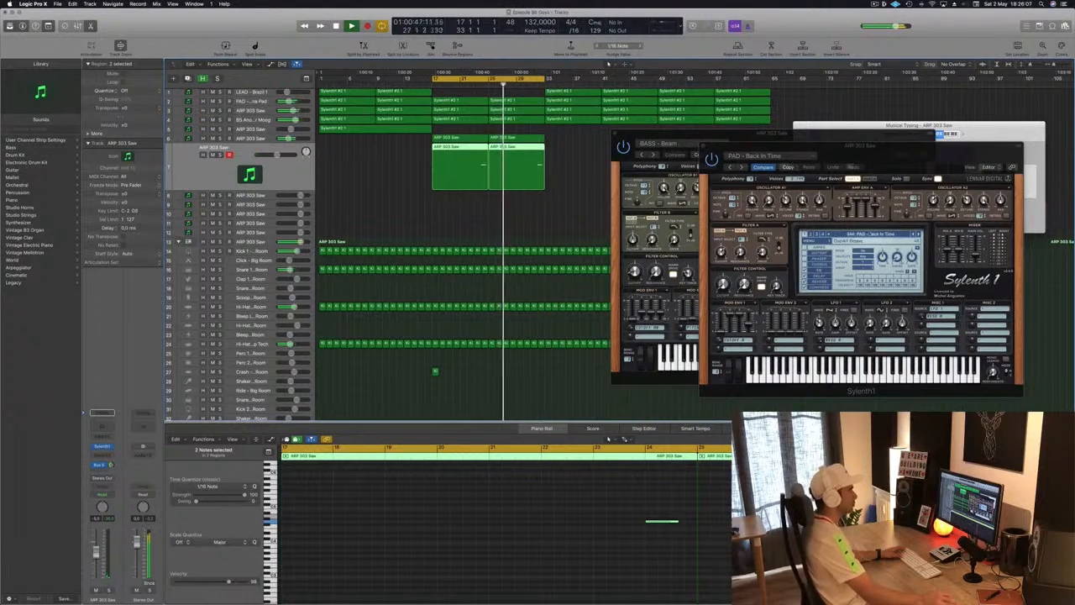
{"action": "left_click_drag", "start_coordinate": [888, 154], "coordinate": [827, 155]}
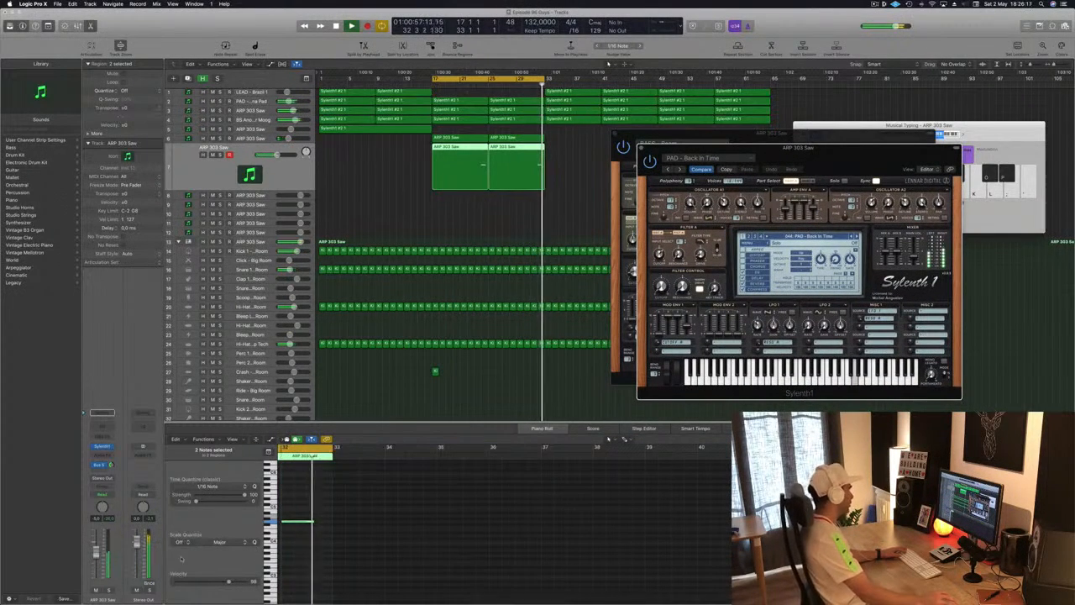
Transpose the long notes in both single-note regions down about an octave
{"action": "left_click", "coordinate": [610, 580]}
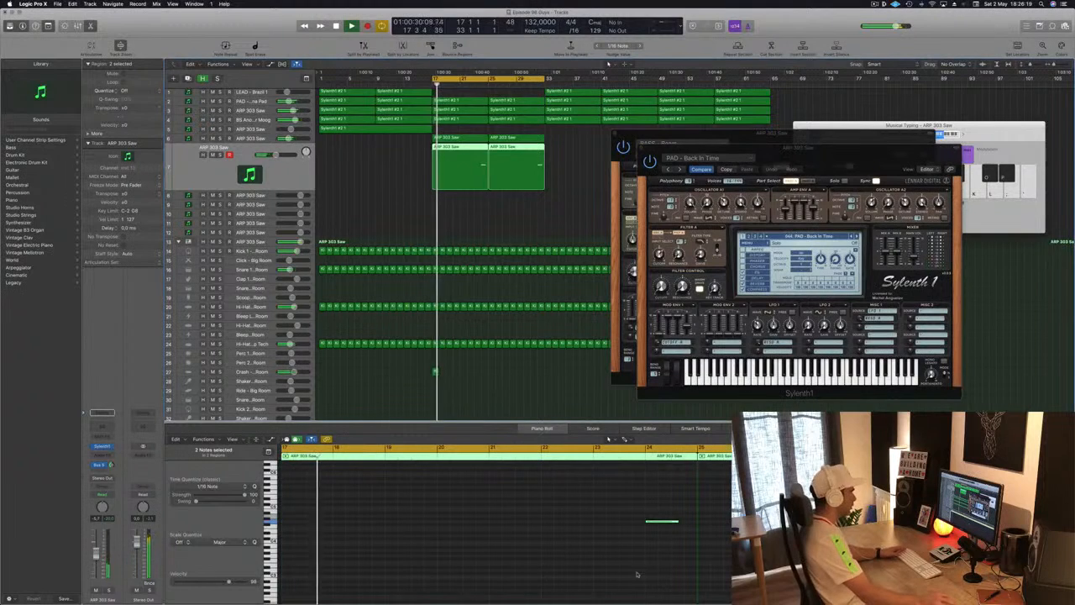
{"action": "left_click", "coordinate": [611, 600]}
{"action": "key", "text": "super+a"}
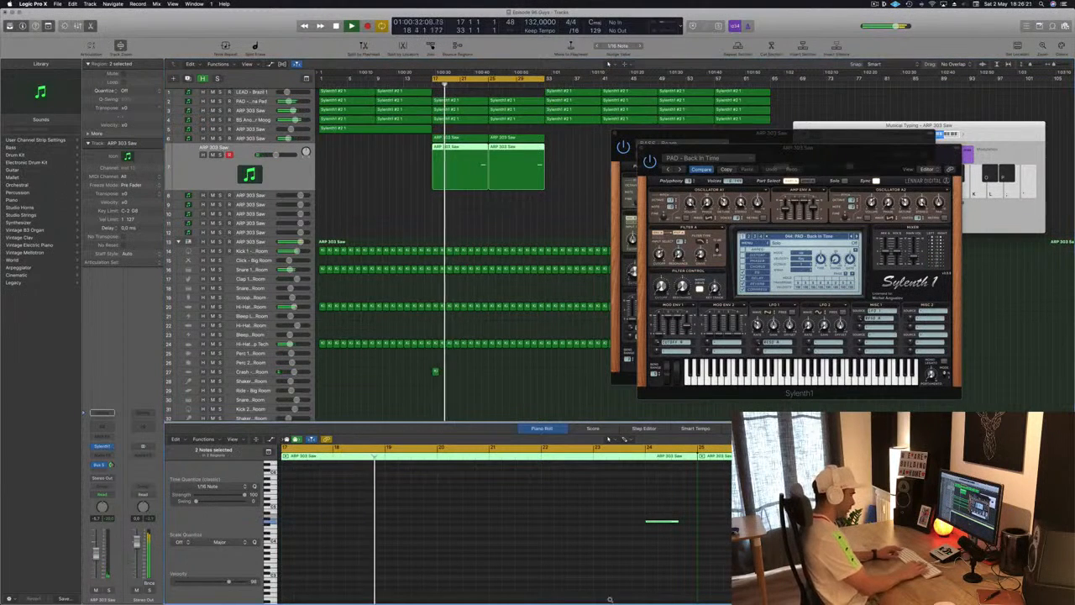
{"action": "key", "text": "alt+shift+Down"}
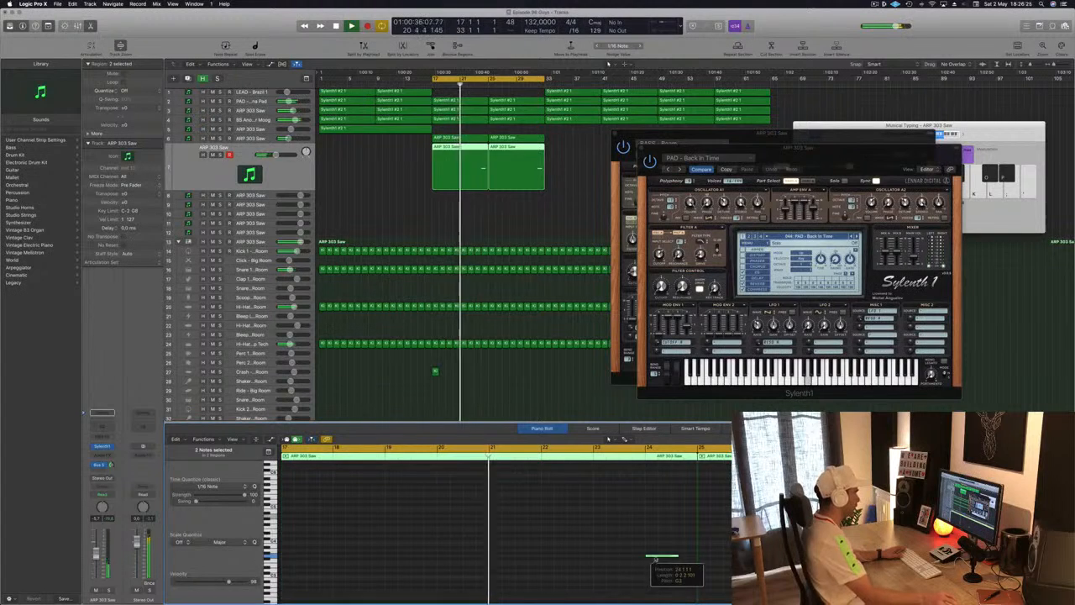
{"action": "left_click_drag", "start_coordinate": [656, 556], "coordinate": [656, 559]}
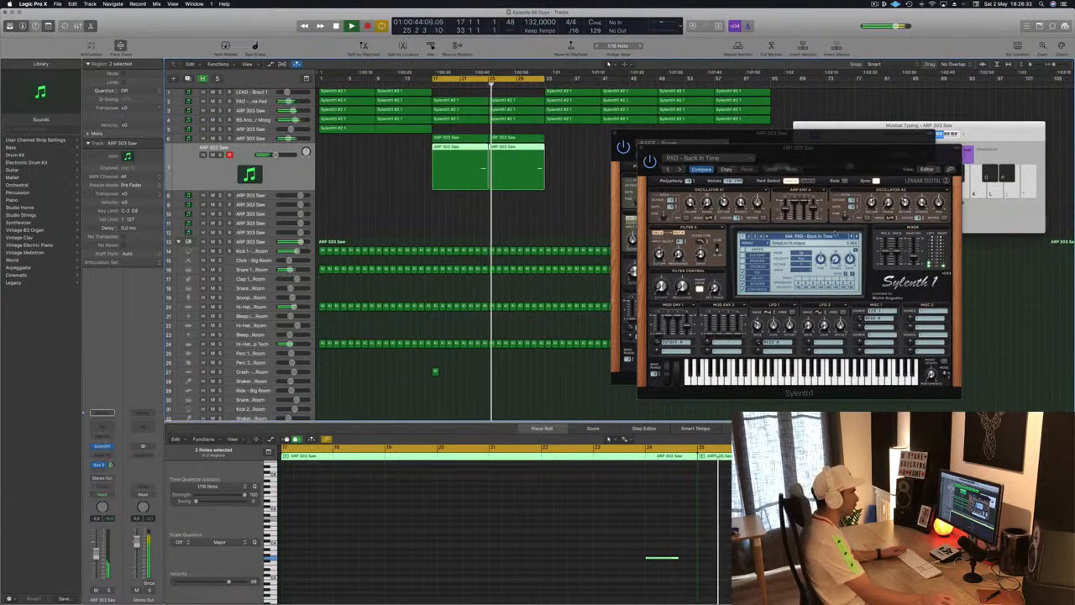
Step through PAD - Every Time and PAD - Night Ea to PAD - Oblivion, auditioning each preset on the long notes
{"action": "left_click", "coordinate": [857, 237]}
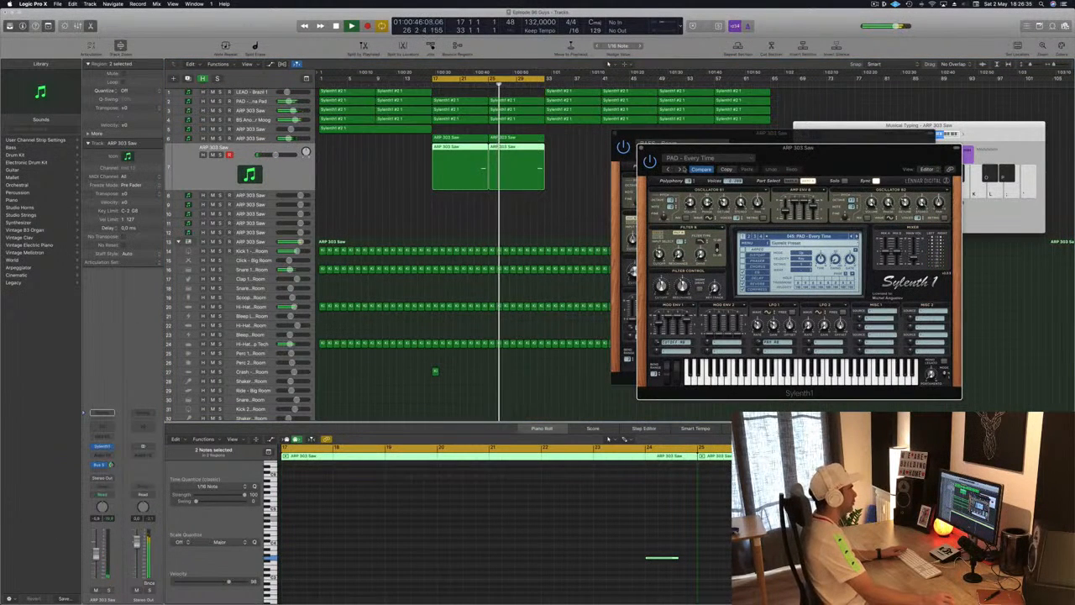
{"action": "left_click", "coordinate": [534, 87]}
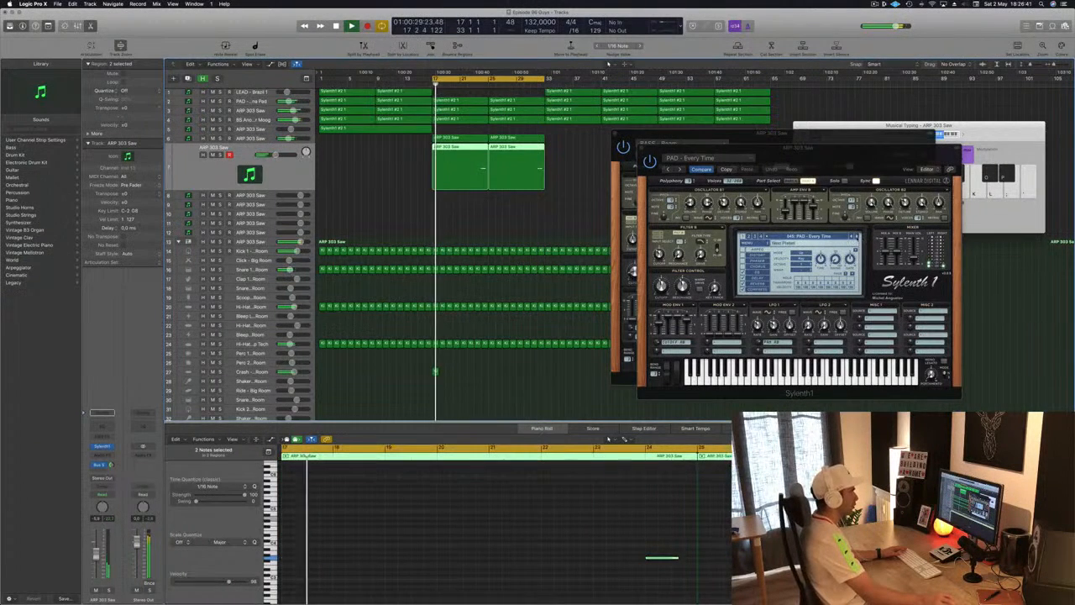
{"action": "left_click", "coordinate": [857, 237]}
{"action": "left_click", "coordinate": [480, 86]}
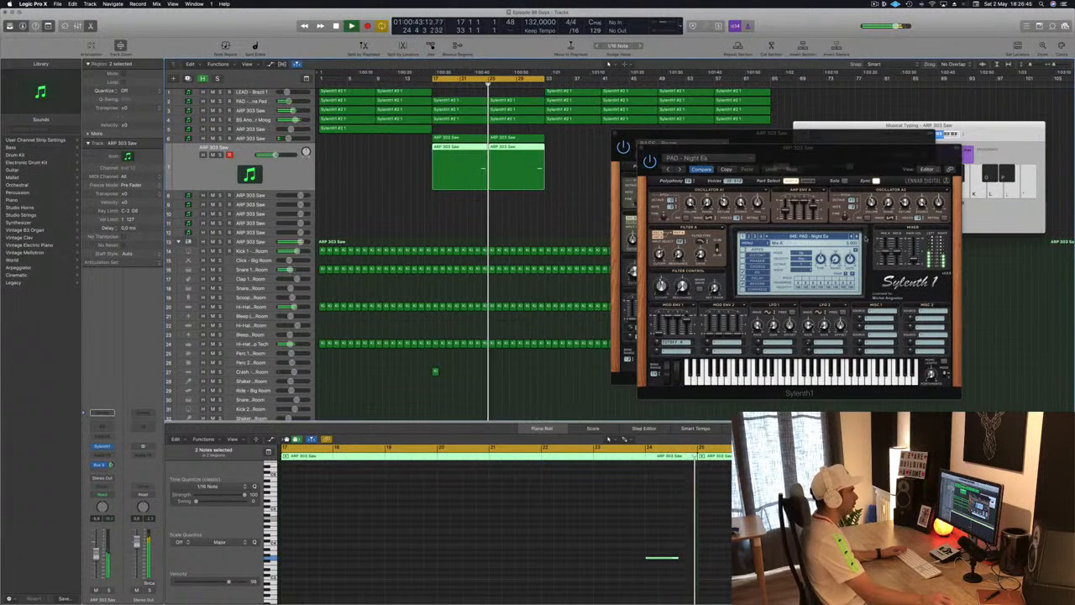
{"action": "left_click", "coordinate": [857, 237]}
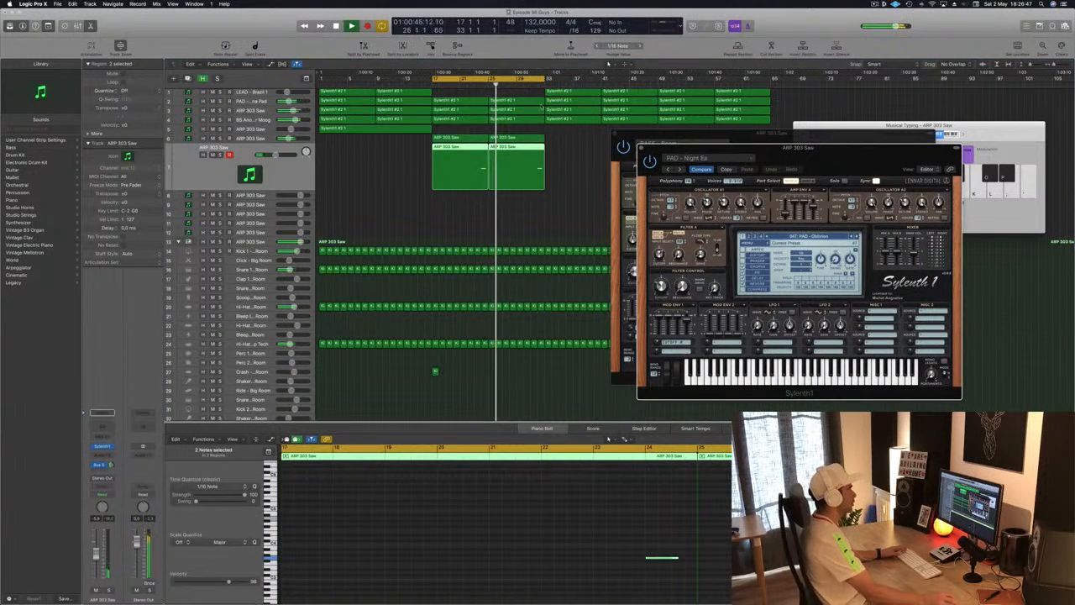
{"action": "left_click", "coordinate": [532, 86]}
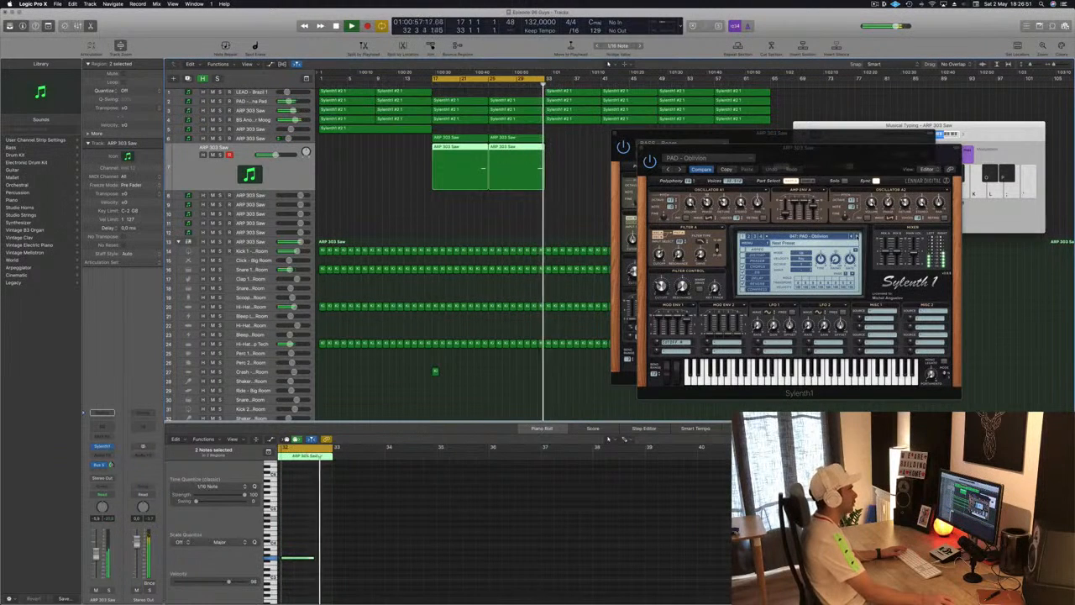
Step through PAD - Poison to PAD - Trance and try different filter cutoff amounts while auditioning the long notes
{"action": "left_click", "coordinate": [856, 237]}
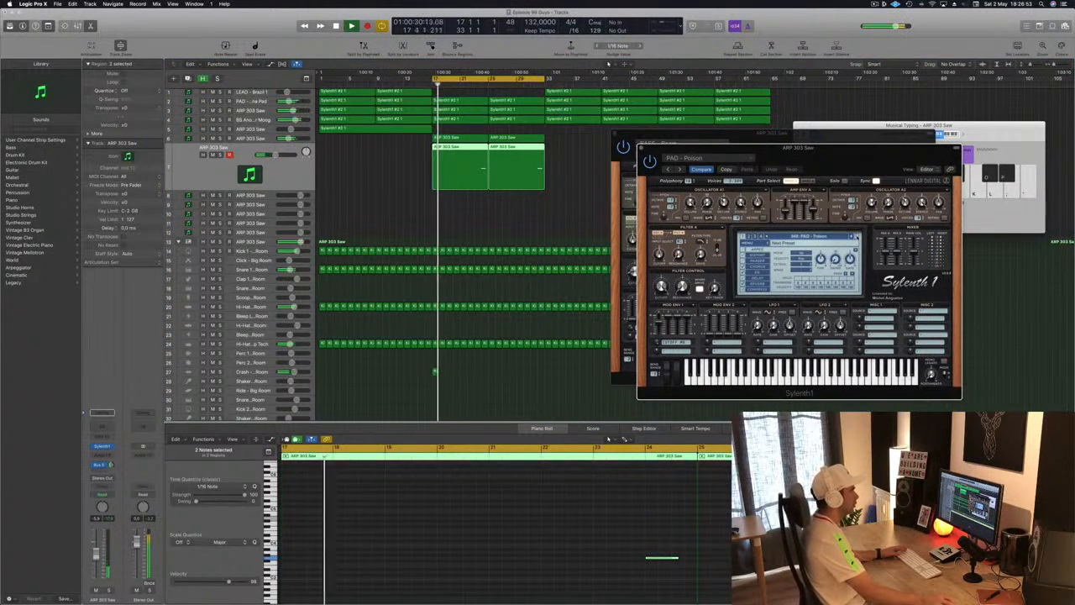
{"action": "left_click", "coordinate": [538, 85]}
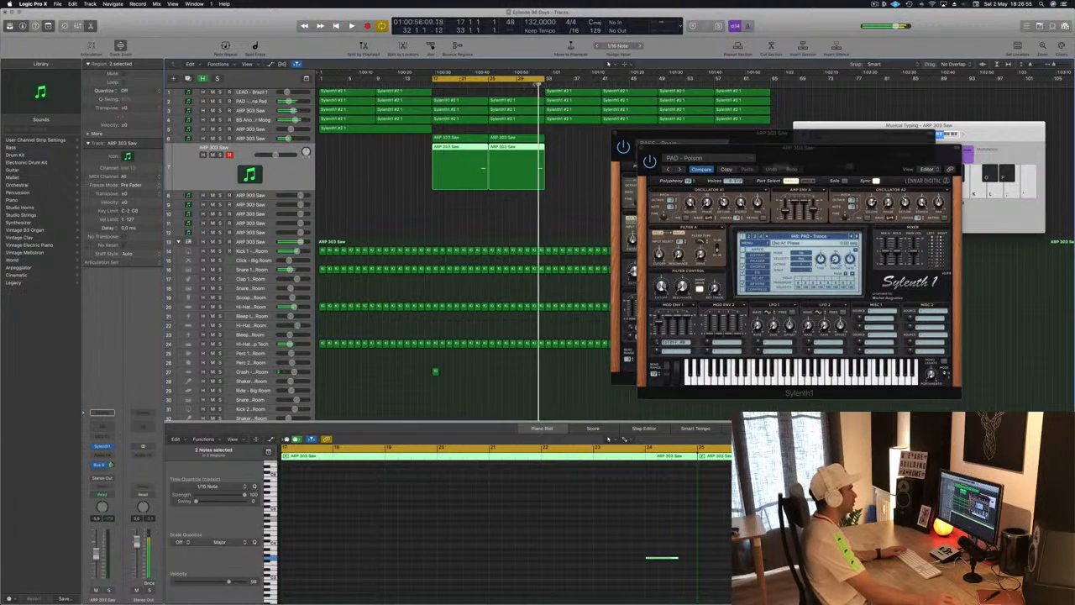
{"action": "left_click_drag", "start_coordinate": [661, 287], "coordinate": [672, 333]}
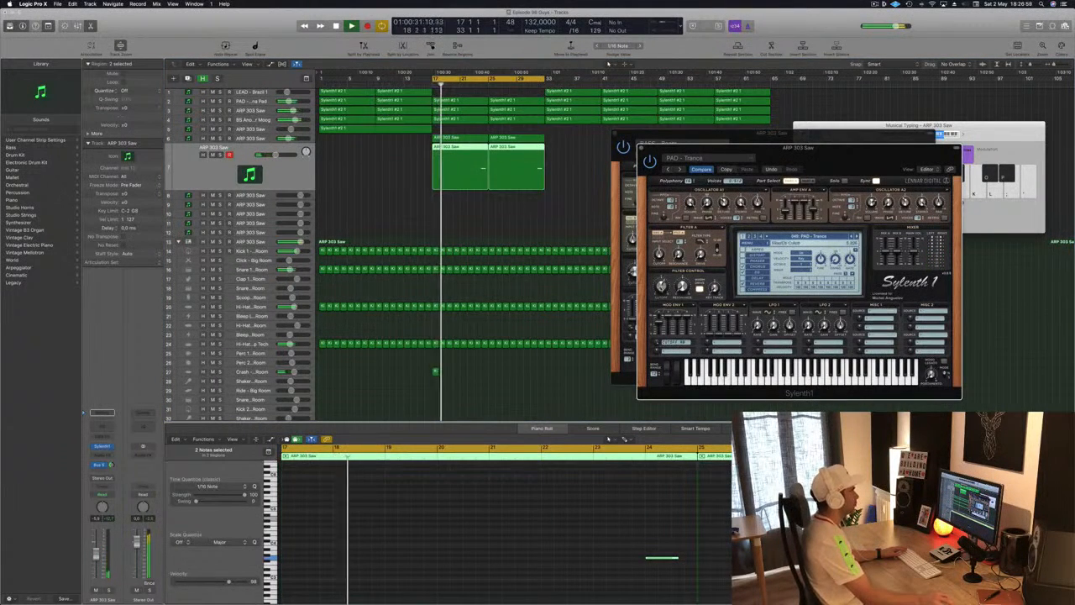
{"action": "left_click", "coordinate": [475, 85]}
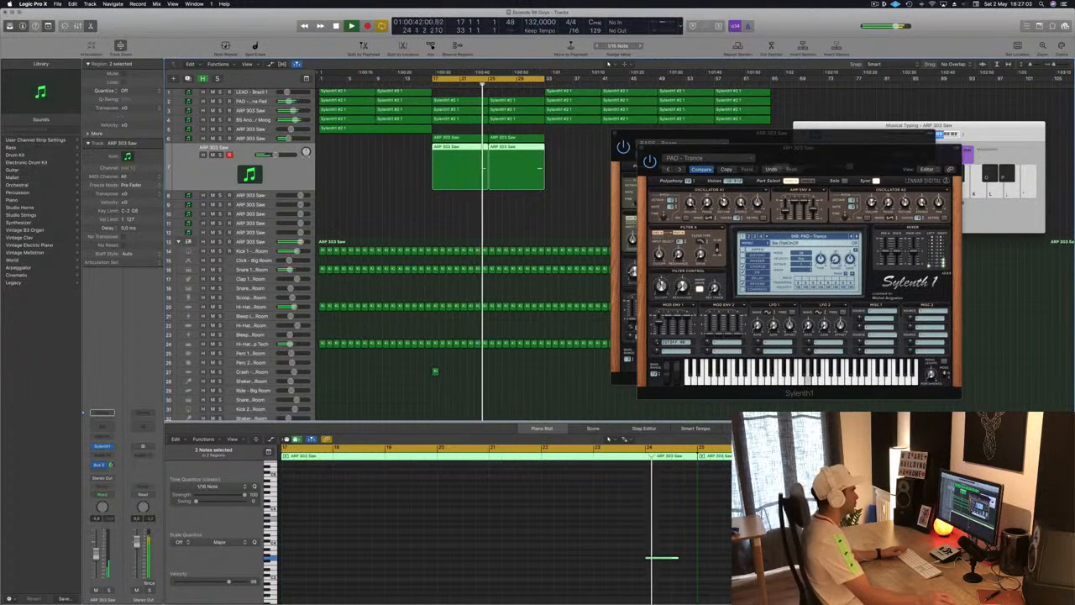
{"action": "left_click_drag", "start_coordinate": [661, 287], "coordinate": [661, 313]}
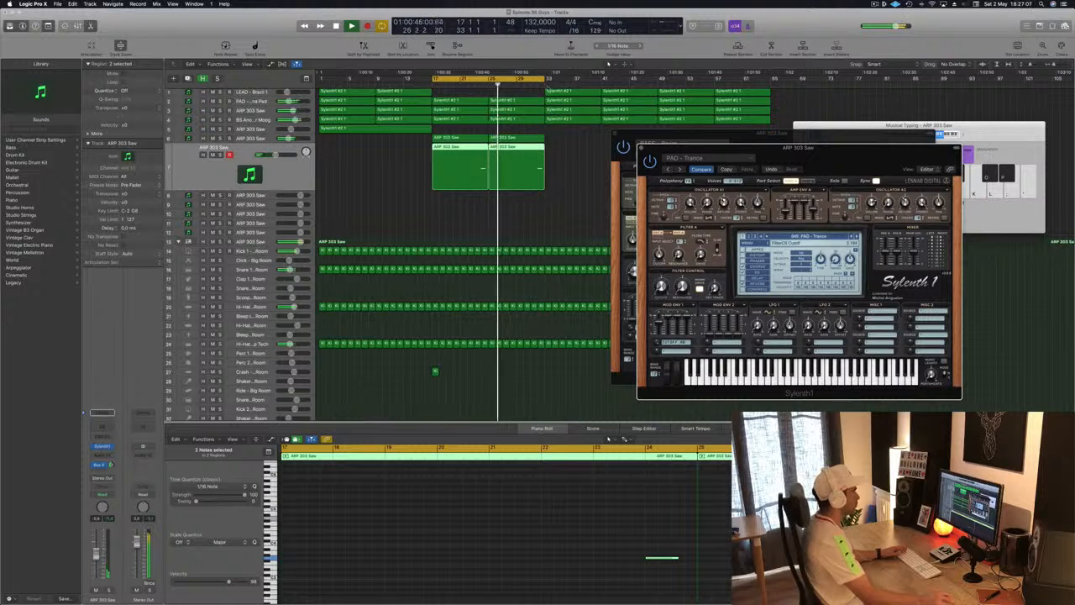
{"action": "left_click", "coordinate": [535, 85]}
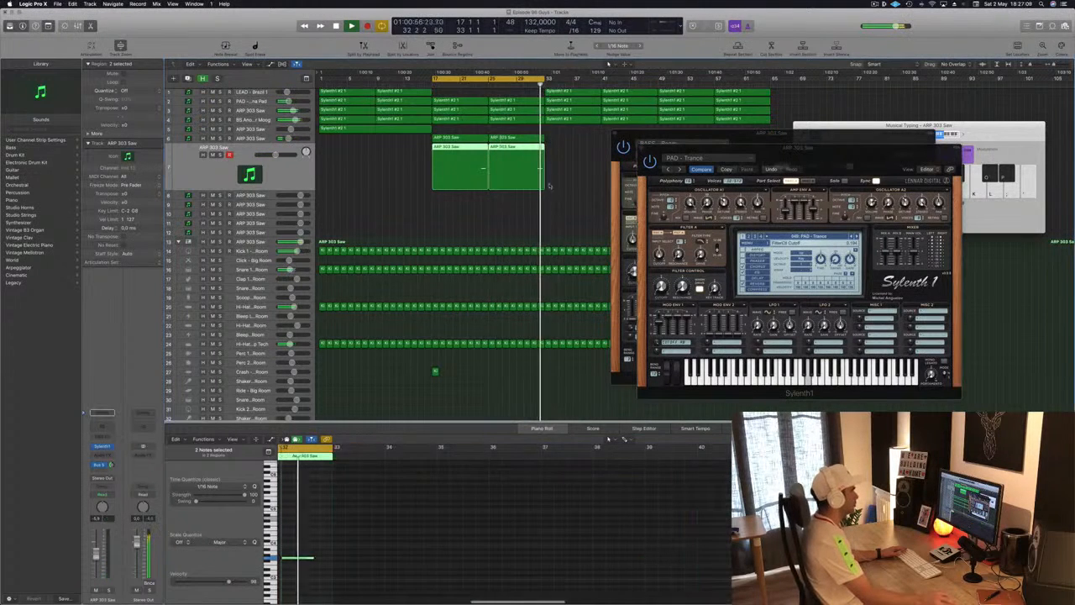
{"action": "left_click_drag", "start_coordinate": [661, 288], "coordinate": [661, 285]}
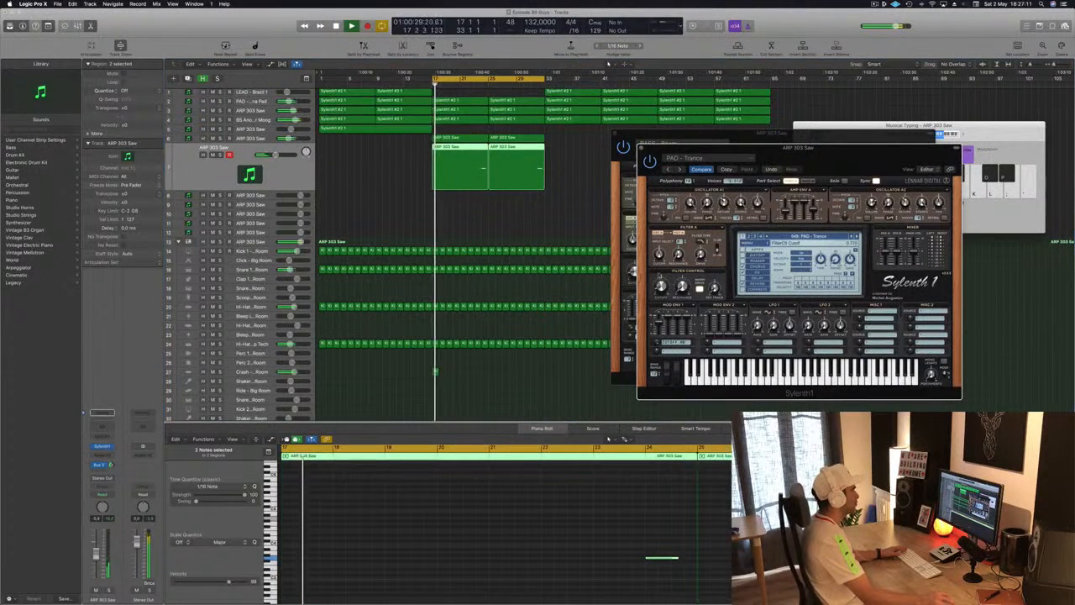
{"action": "left_click", "coordinate": [531, 85]}
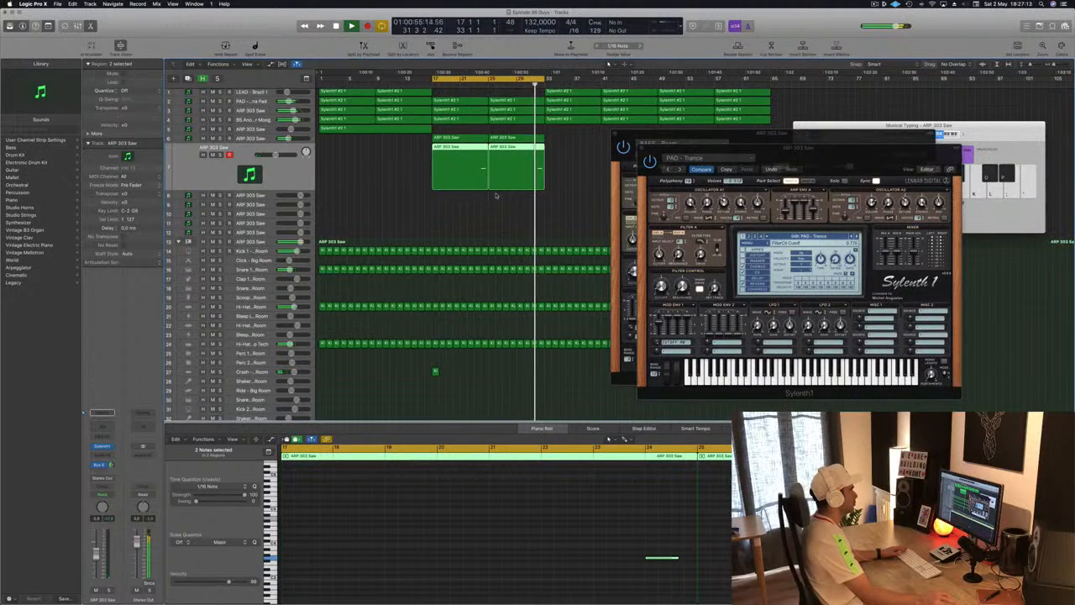
Step past PAD - Viva La Trance to PLUCK - Clavia, audition it on the long notes and close its plug-in window
{"action": "left_click_drag", "start_coordinate": [661, 288], "coordinate": [661, 284]}
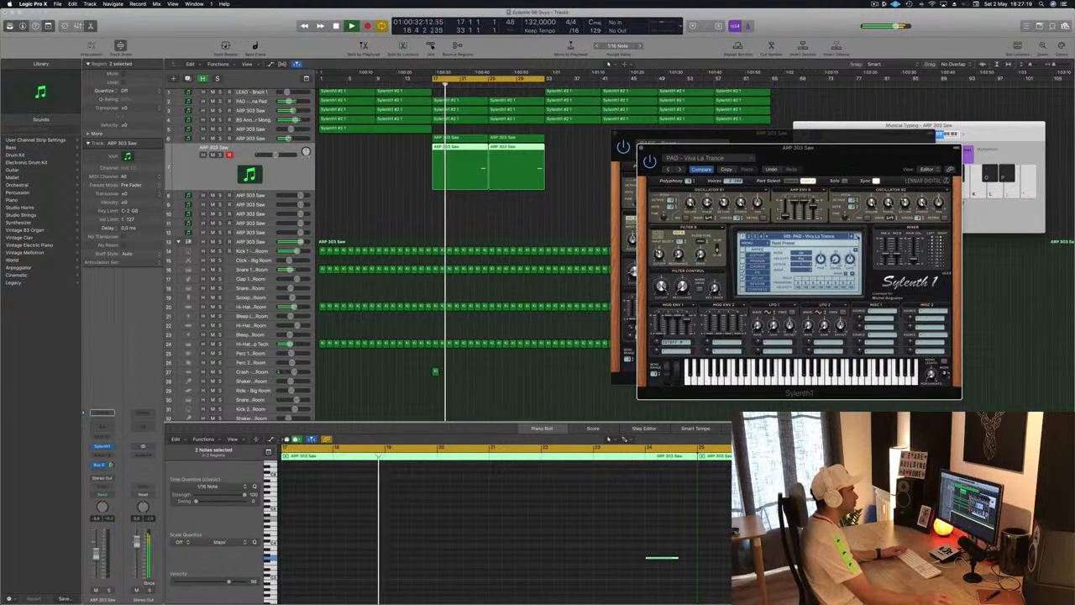
{"action": "left_click", "coordinate": [533, 84]}
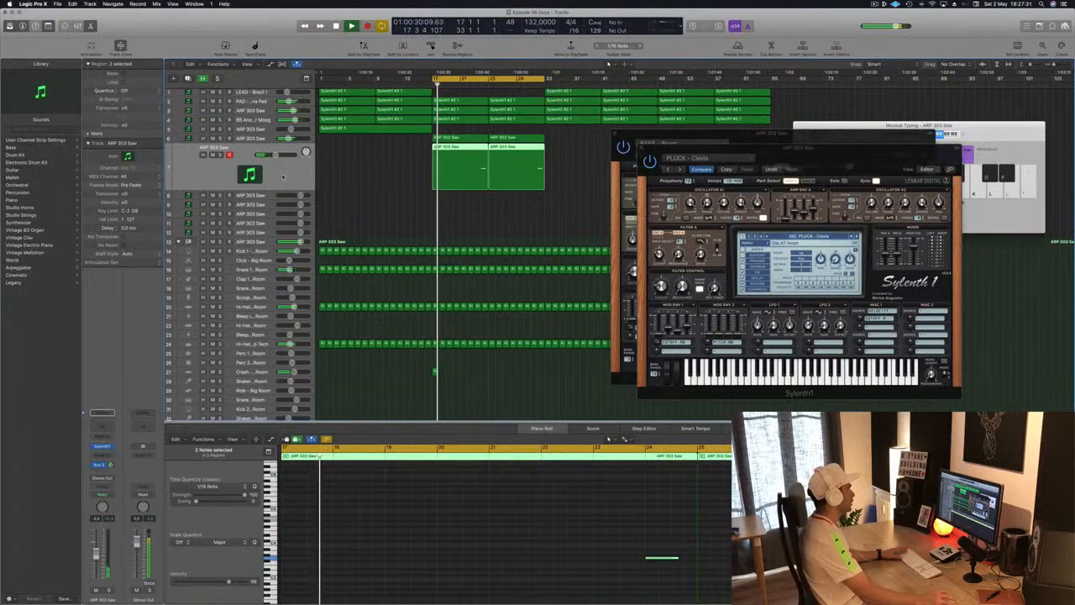
{"action": "left_click_drag", "start_coordinate": [672, 150], "coordinate": [787, 150]}
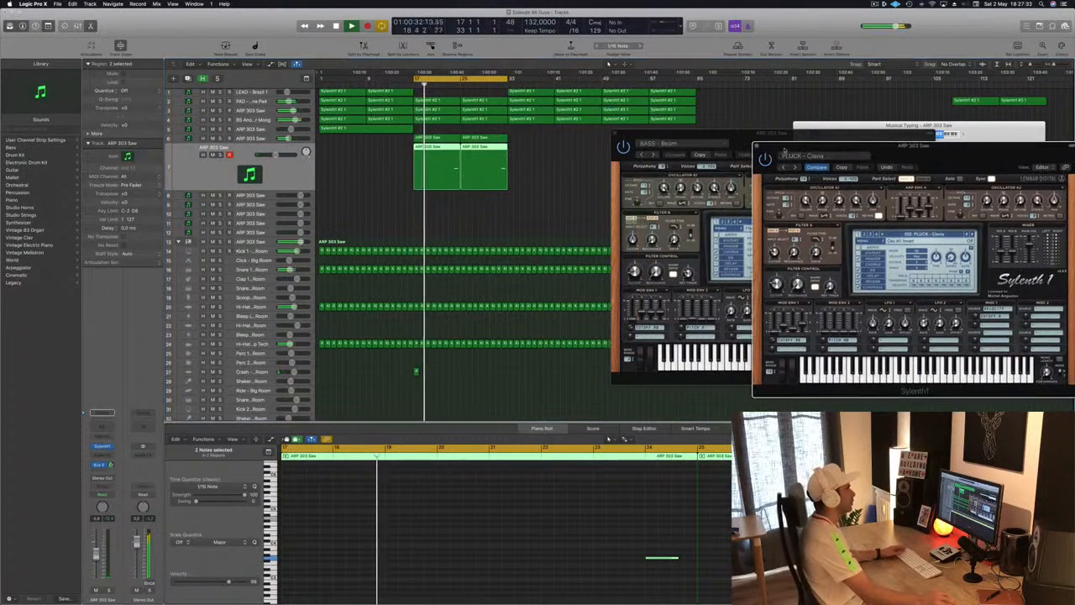
{"action": "left_click", "coordinate": [757, 146]}
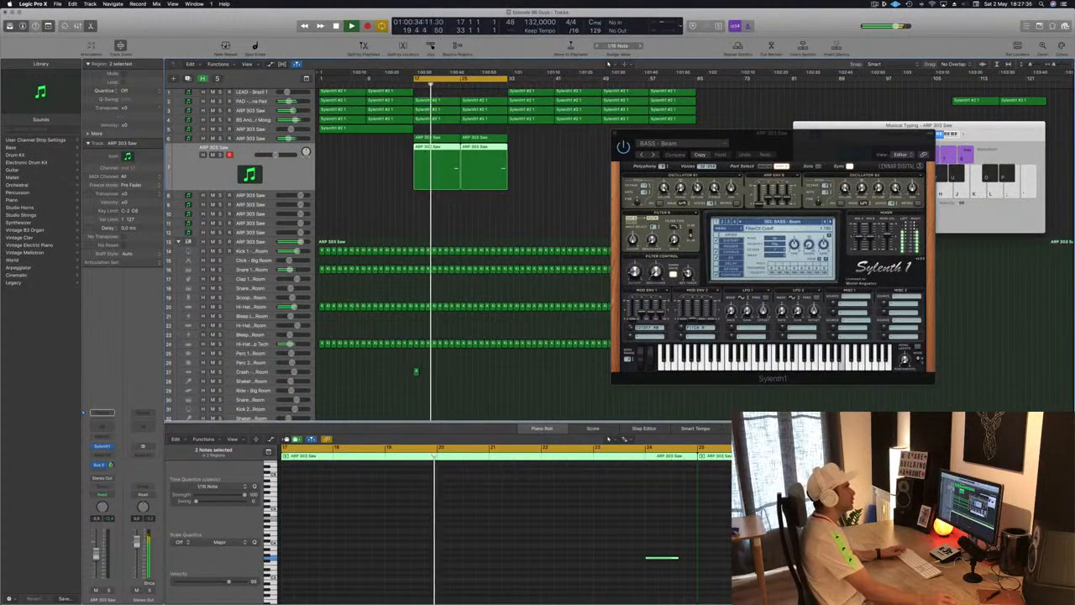
Move the BASS - Beam plug-in window clear of the regions and select the melody track above the long-note track
{"action": "left_click", "coordinate": [874, 4]}
{"action": "left_click", "coordinate": [823, 23]}
{"action": "left_click_drag", "start_coordinate": [762, 135], "coordinate": [835, 144]}
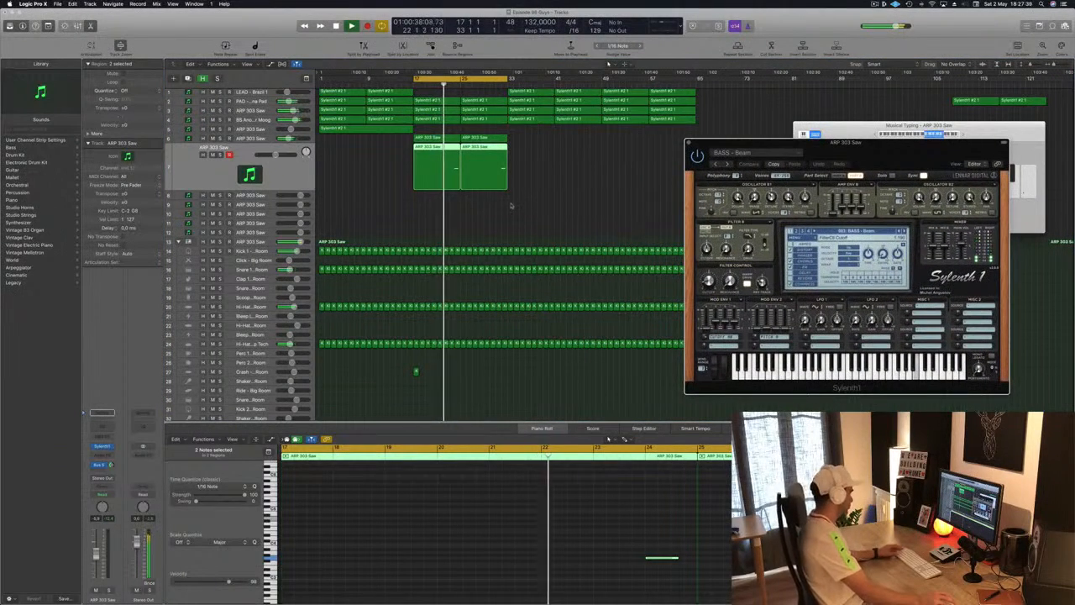
{"action": "key", "text": "super+Up"}
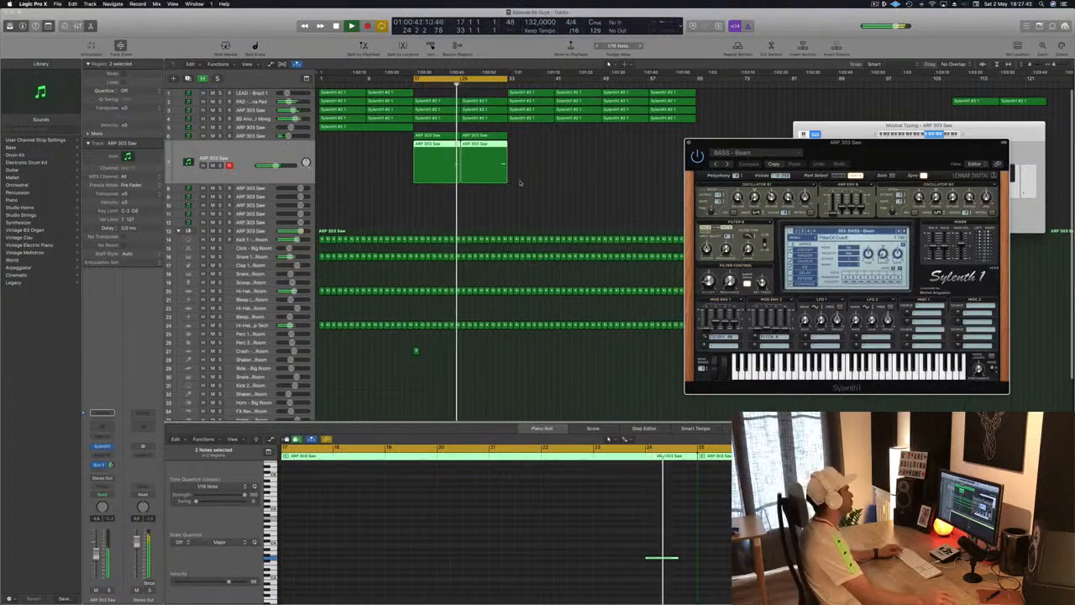
{"action": "left_click", "coordinate": [220, 152]}
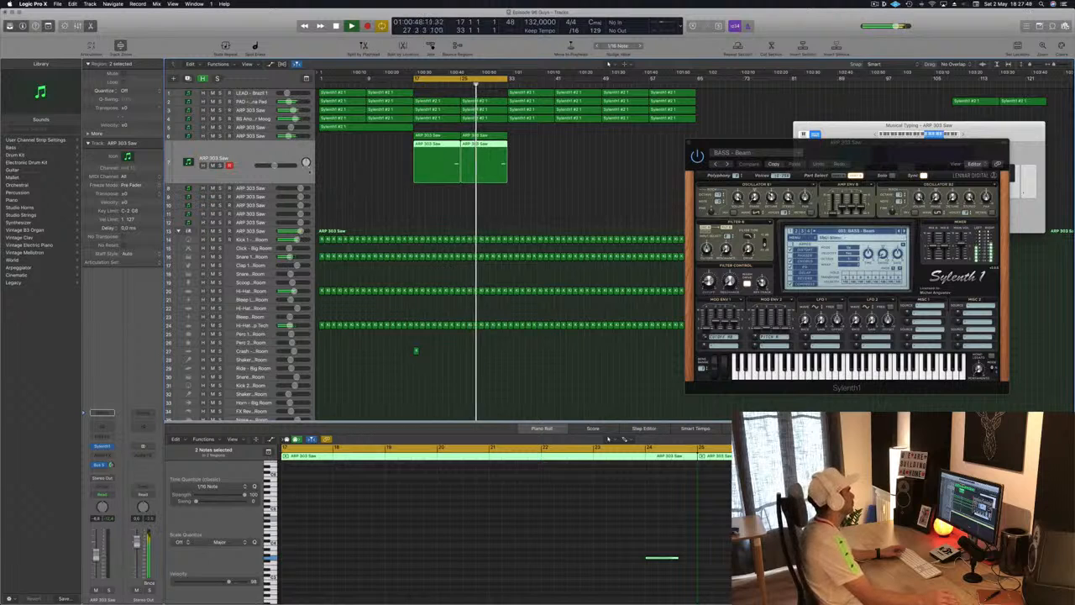
{"action": "left_click", "coordinate": [366, 181]}
{"action": "left_click", "coordinate": [306, 137]}
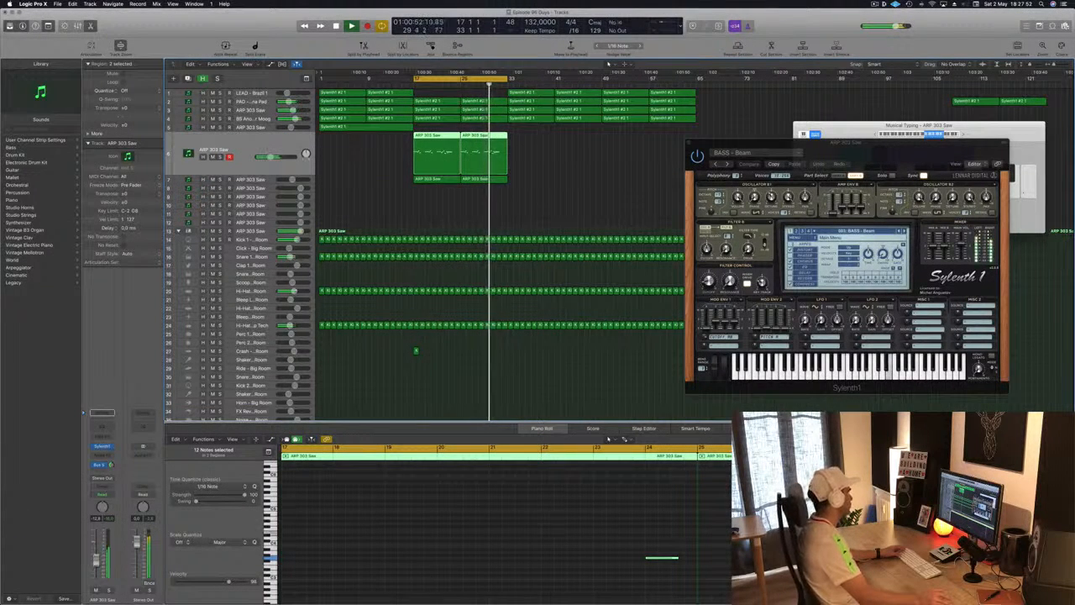
{"action": "left_click", "coordinate": [561, 184]}
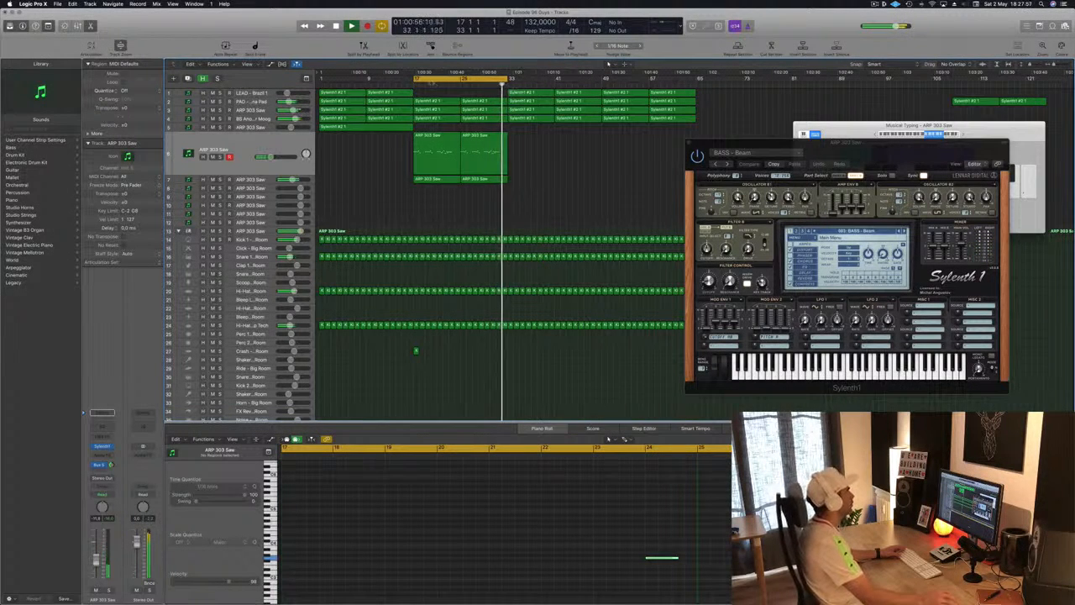
Stop playback, extend the cycle range back to bar 1 and open Sylenth1 on the LEAD - Brazil 1 track
{"action": "left_click", "coordinate": [251, 94]}
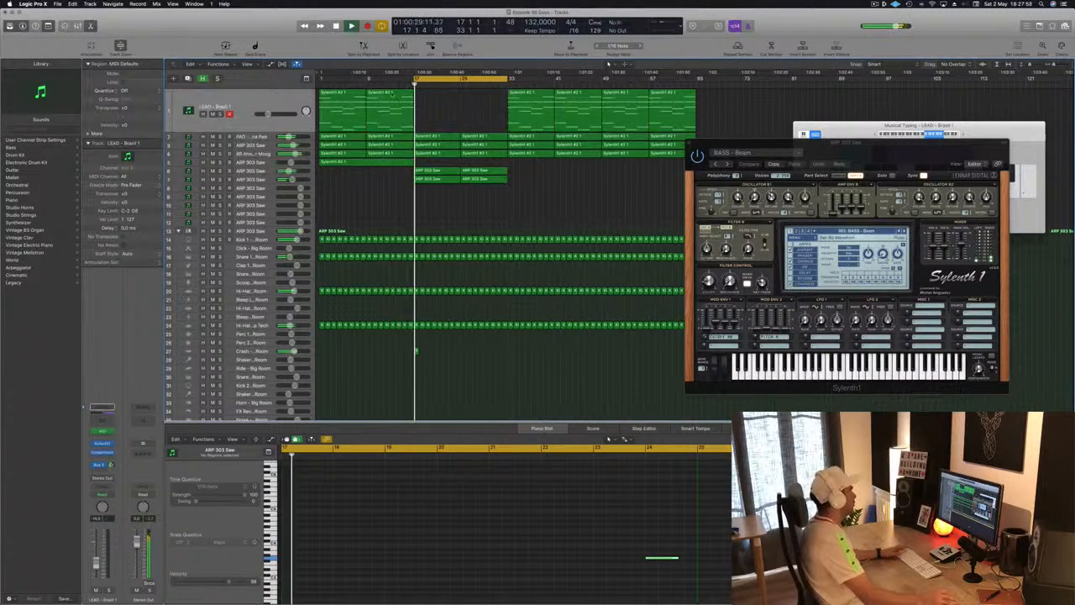
{"action": "key", "text": "space"}
{"action": "left_click_drag", "start_coordinate": [415, 79], "coordinate": [319, 79]}
{"action": "left_click", "coordinate": [252, 97]}
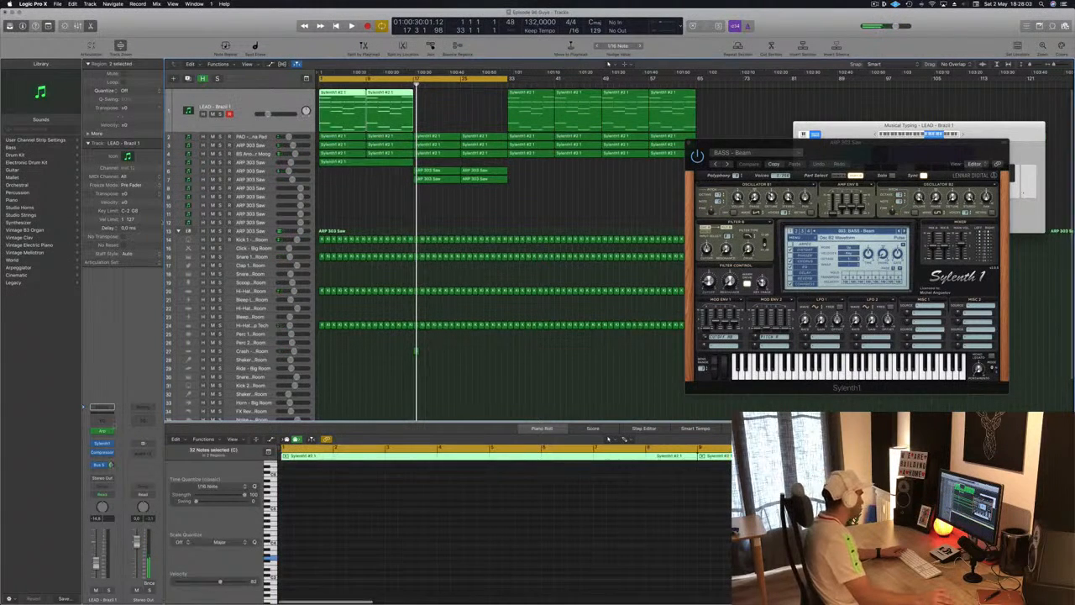
{"action": "left_click", "coordinate": [103, 443]}
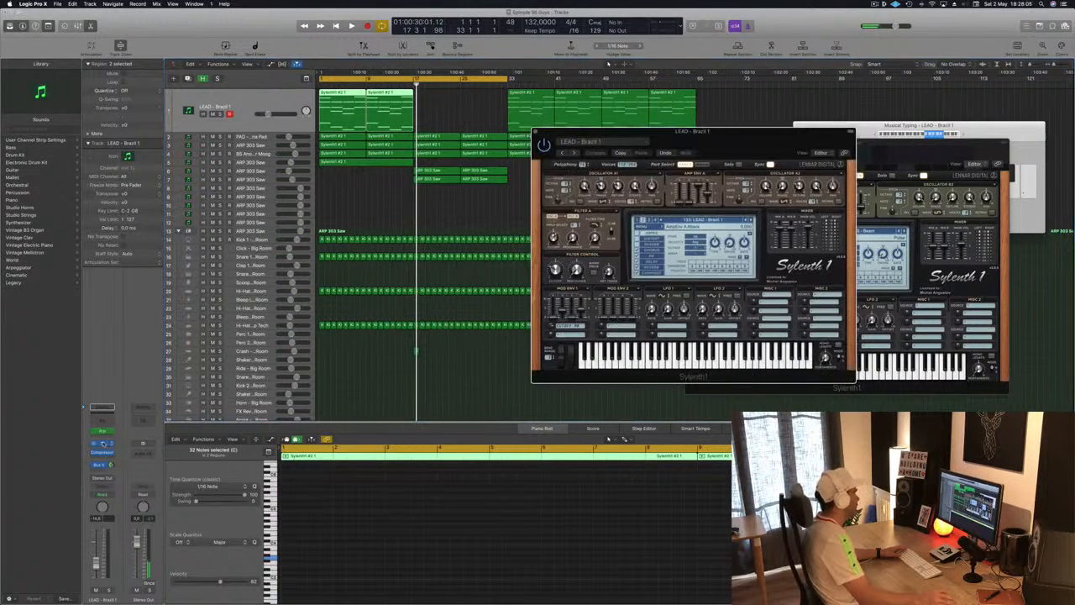
{"action": "left_click_drag", "start_coordinate": [738, 131], "coordinate": [845, 87]}
Record a filter cutoff movement on LEAD - Brazil 1 in Touch mode and show the FilterCtl Cutoff automation lane
{"action": "key", "text": "space"}
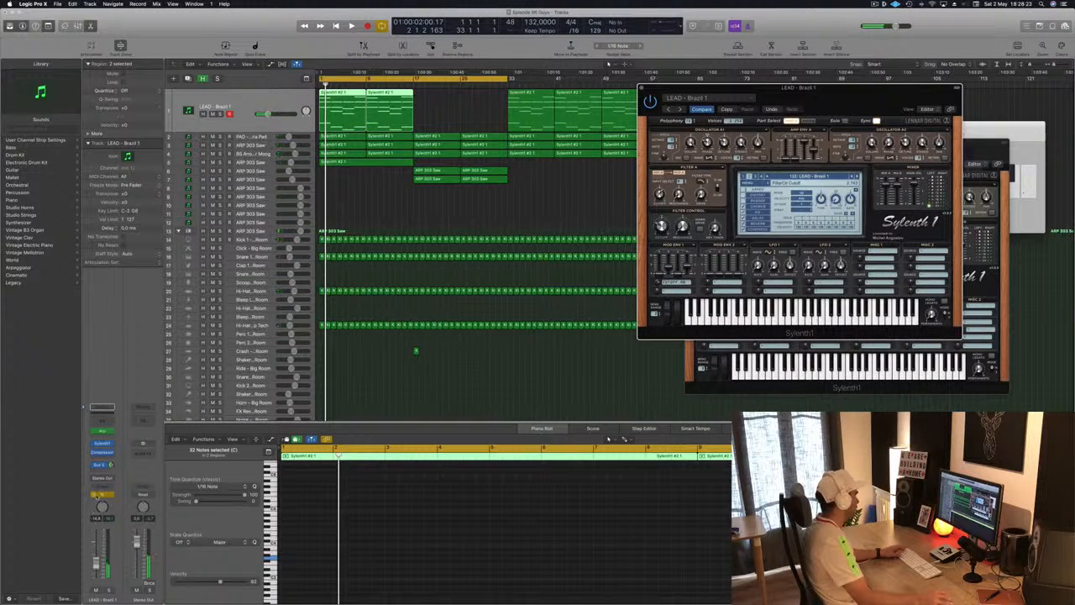
{"action": "key", "text": "Return"}
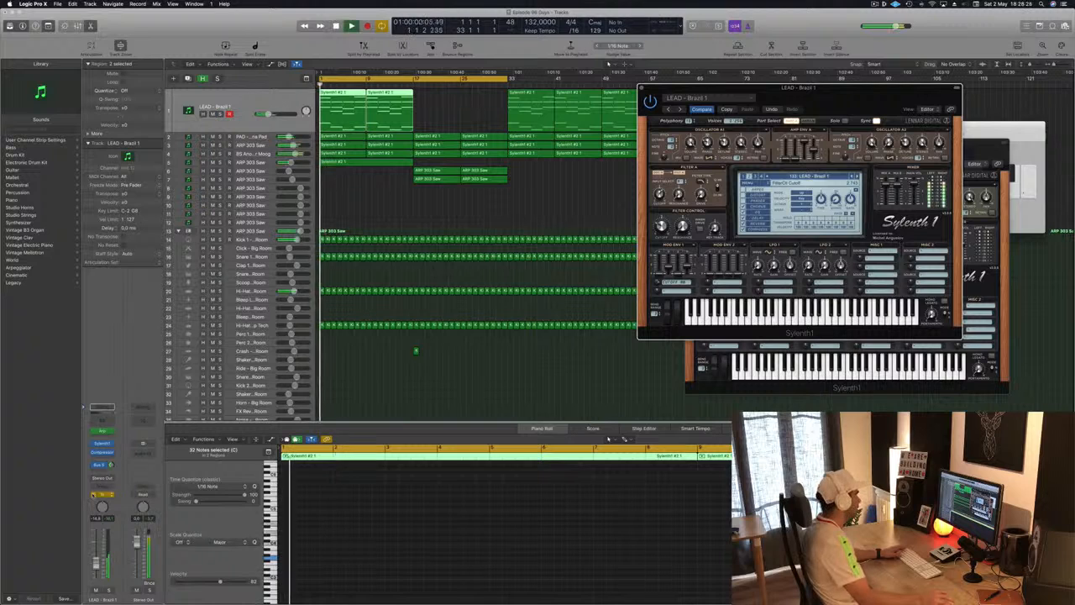
{"action": "left_click", "coordinate": [248, 106]}
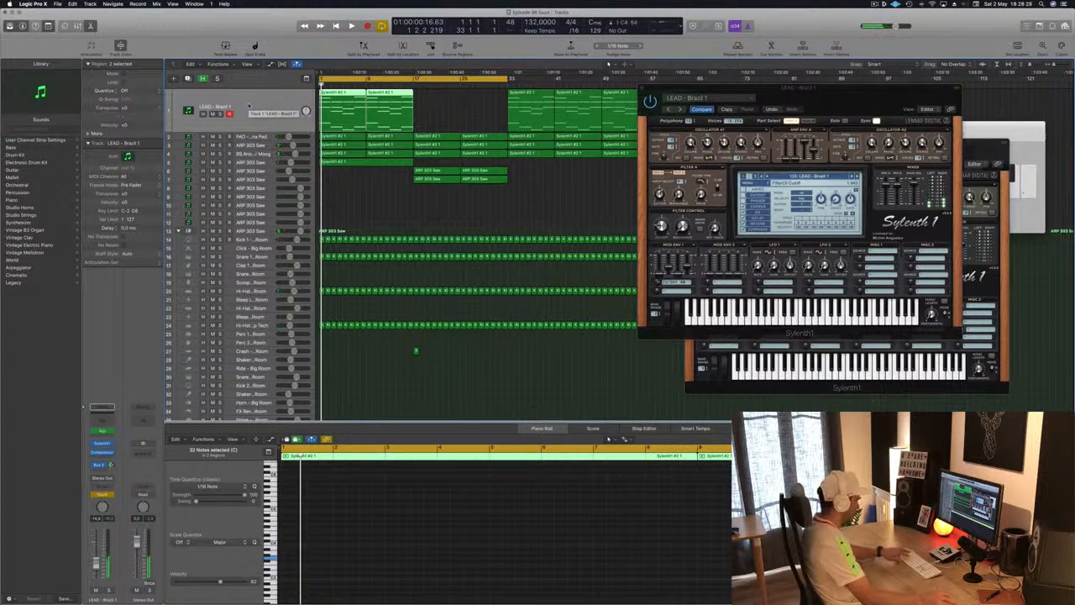
{"action": "key", "text": "super+k"}
{"action": "key", "text": "a"}
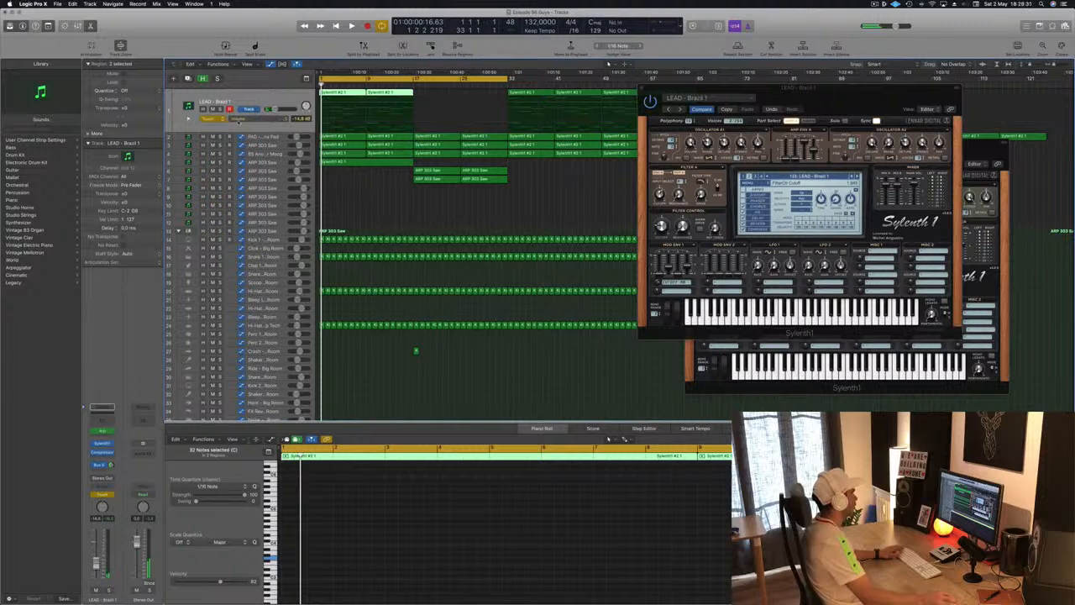
{"action": "left_click", "coordinate": [243, 119]}
{"action": "left_click", "coordinate": [257, 205]}
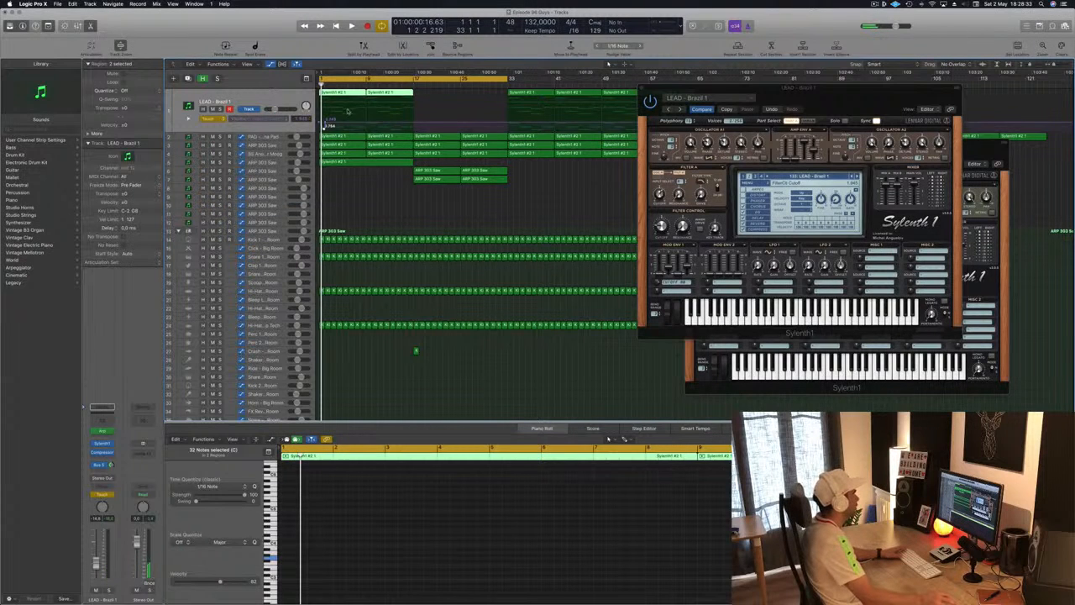
Place rising FilterCtl Cutoff points at bars 1 and 9 and switch the lead track's automation to Read
{"action": "left_click", "coordinate": [330, 123]}
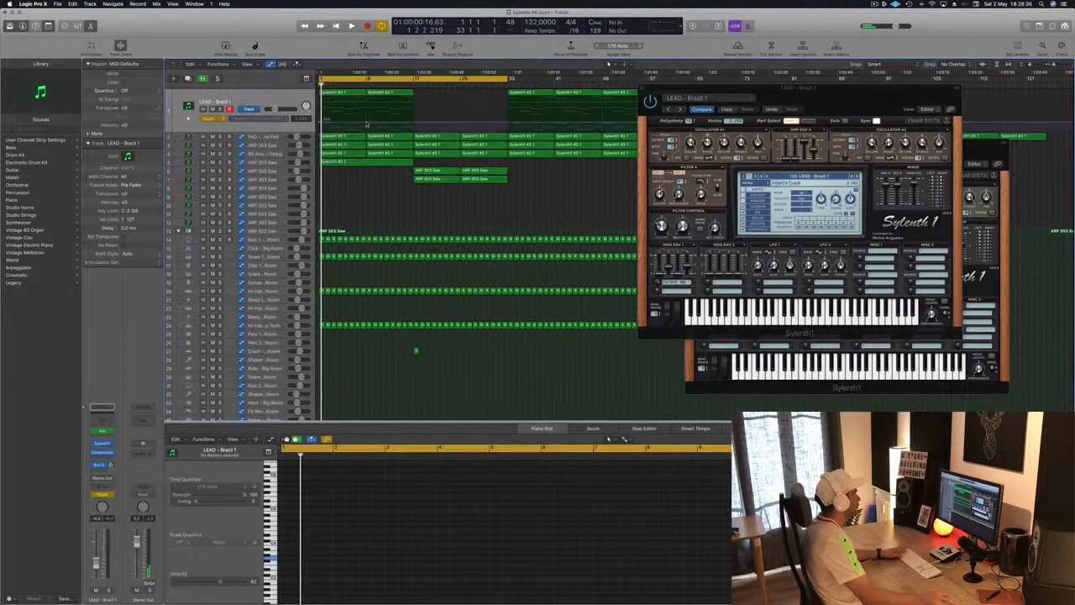
{"action": "left_click", "coordinate": [322, 126]}
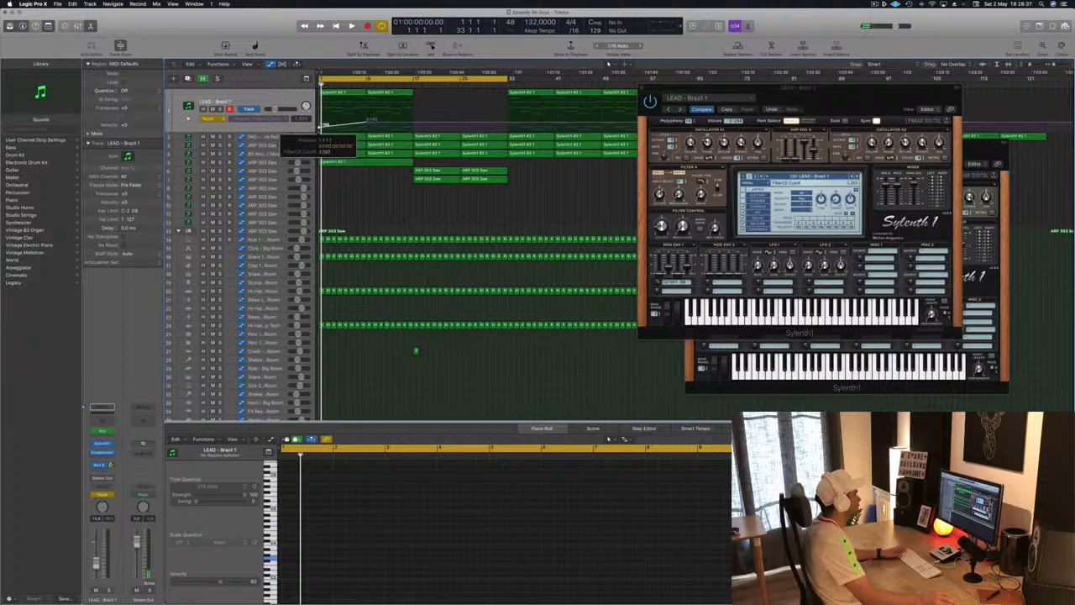
{"action": "left_click", "coordinate": [207, 118]}
{"action": "left_click", "coordinate": [212, 112]}
Fine-tune the cutoff ramp's bar 9 point during playback and continue the rise to about 2.66 at bar 17
{"action": "key", "text": "space"}
{"action": "left_click_drag", "start_coordinate": [321, 127], "coordinate": [366, 125]}
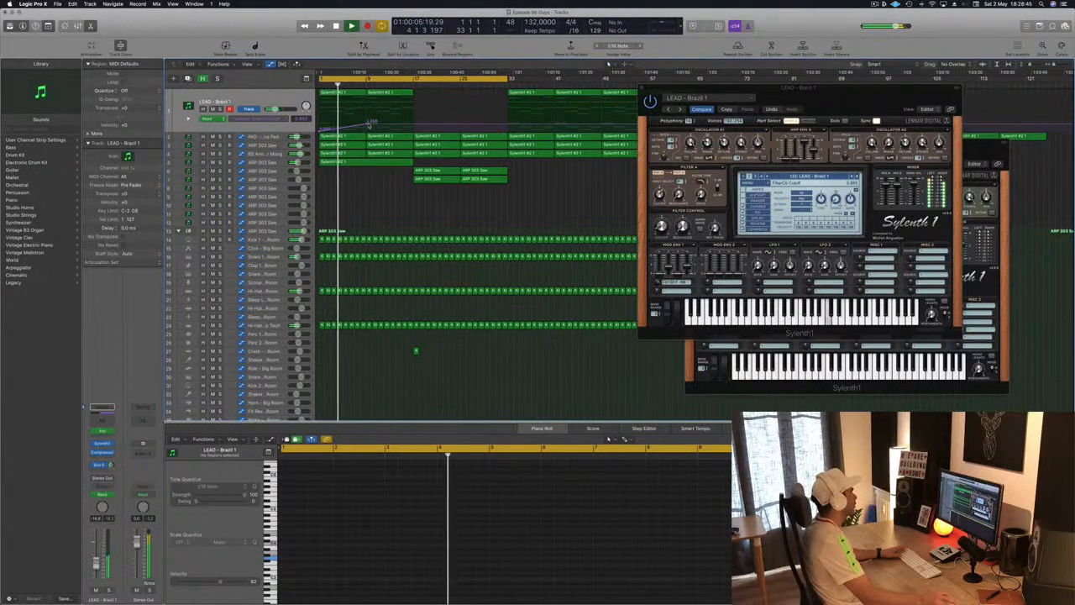
{"action": "left_click_drag", "start_coordinate": [369, 125], "coordinate": [369, 127]}
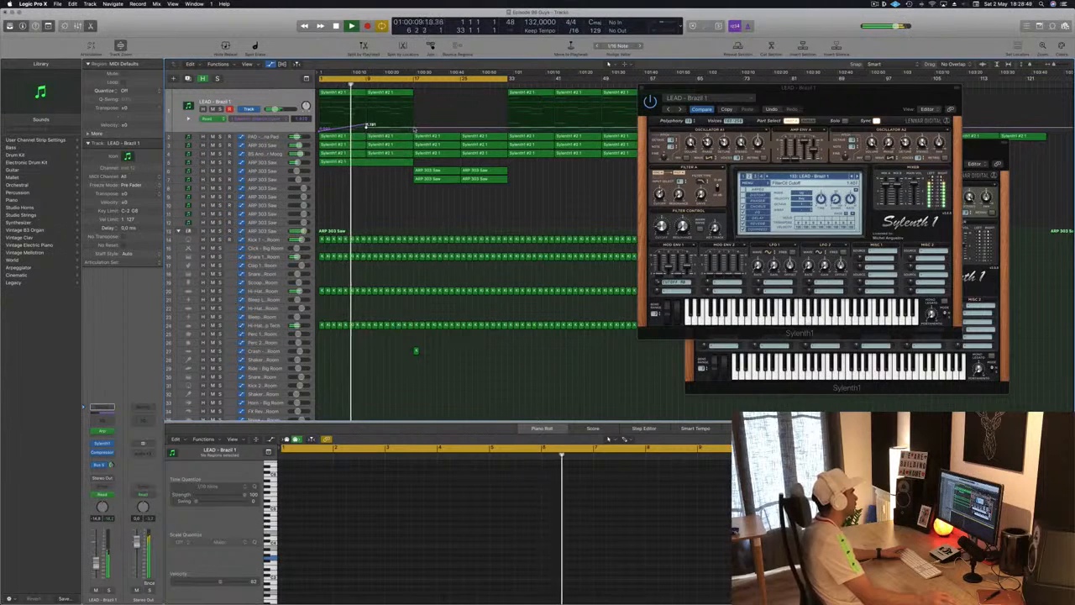
{"action": "left_click_drag", "start_coordinate": [415, 130], "coordinate": [415, 121]}
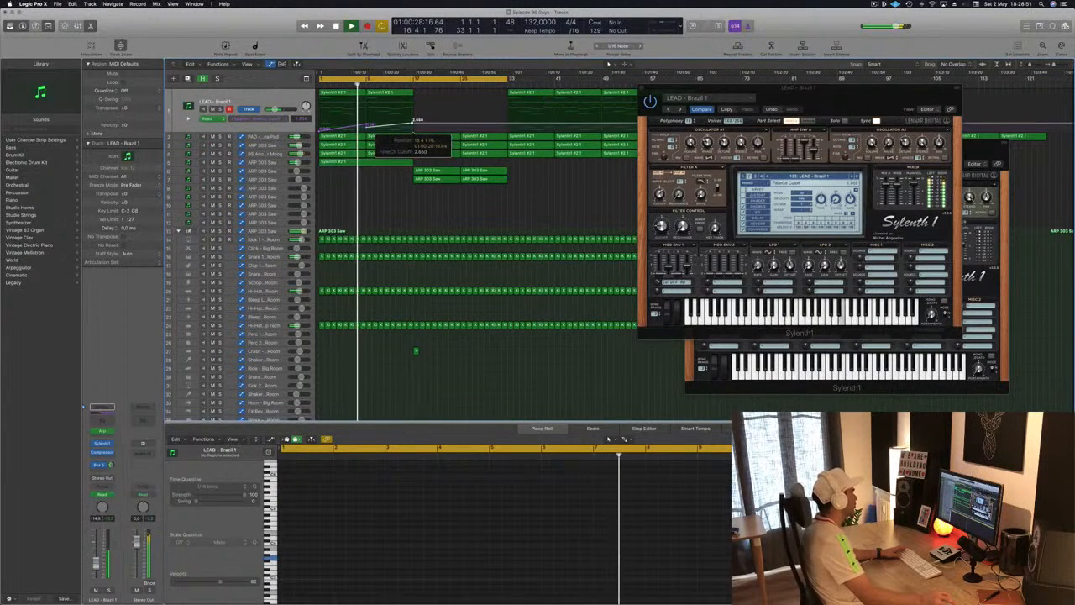
Lower the Mega Saw Riser track's volume to -12.8 dB and move the lead's plug-in window off the regions
{"action": "left_click", "coordinate": [262, 162]}
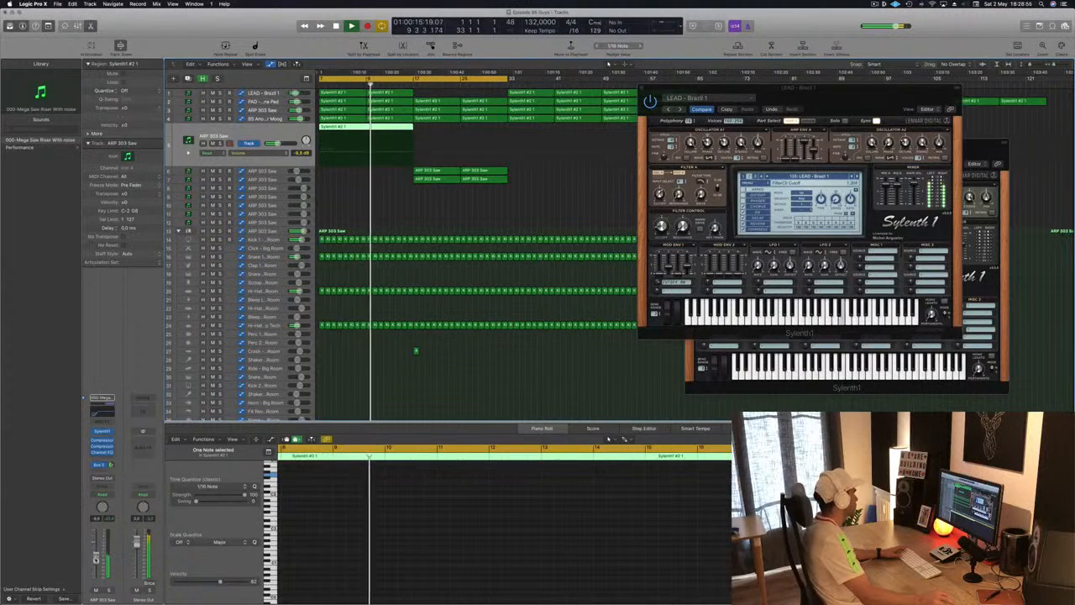
{"action": "left_click", "coordinate": [399, 220]}
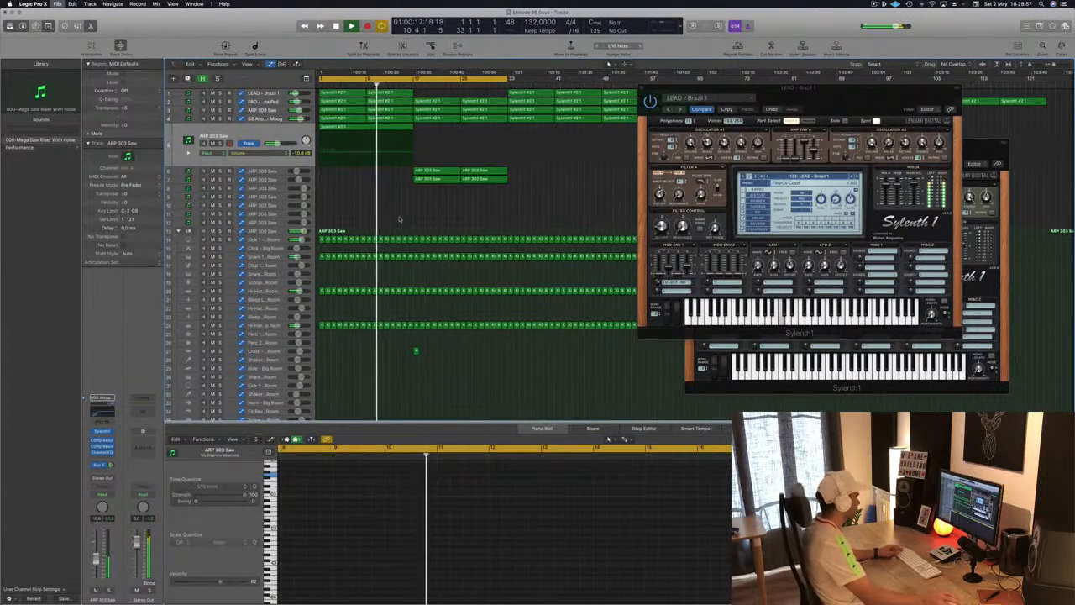
{"action": "left_click_drag", "start_coordinate": [813, 101], "coordinate": [941, 127]}
{"action": "left_click", "coordinate": [353, 203]}
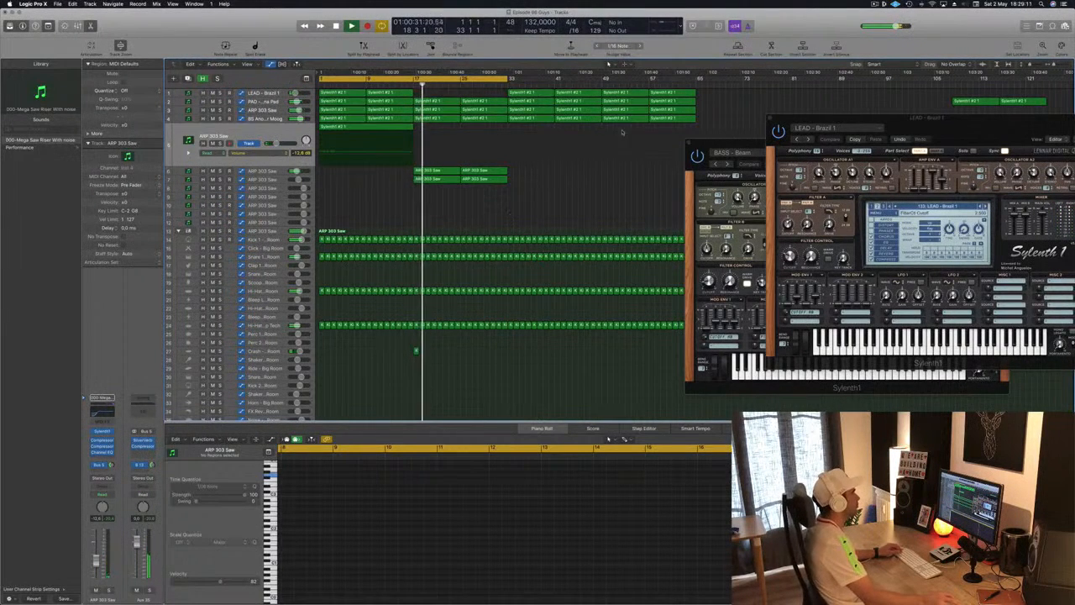
Close the LEAD - Brazil 1 plug-in window and move the BASS - Beam window over to the arrangement
{"action": "left_click_drag", "start_coordinate": [911, 121], "coordinate": [615, 147]}
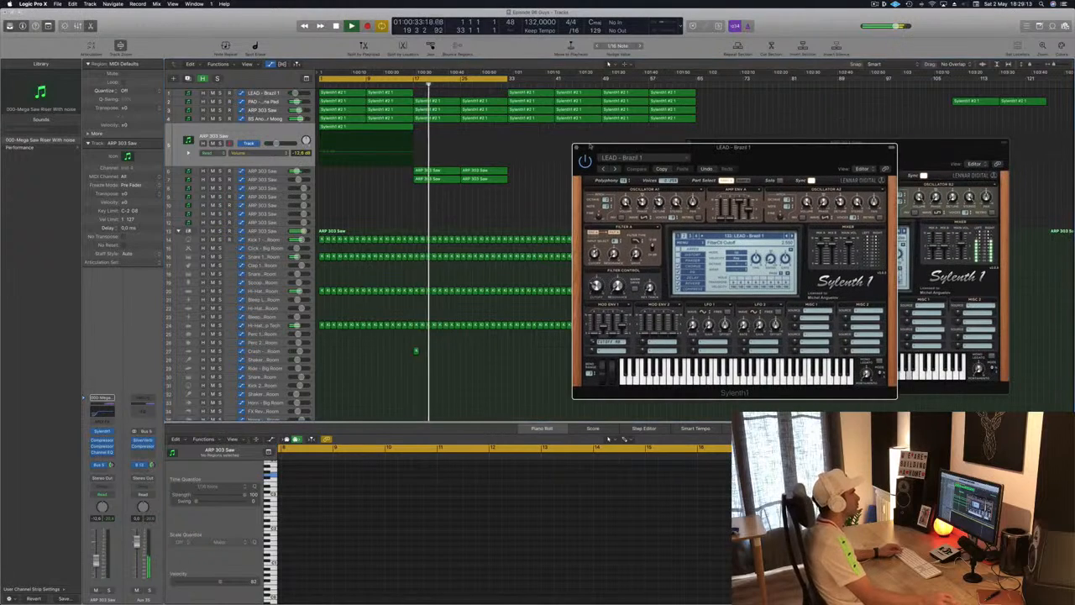
{"action": "left_click", "coordinate": [576, 147]}
{"action": "left_click_drag", "start_coordinate": [811, 144], "coordinate": [570, 176]}
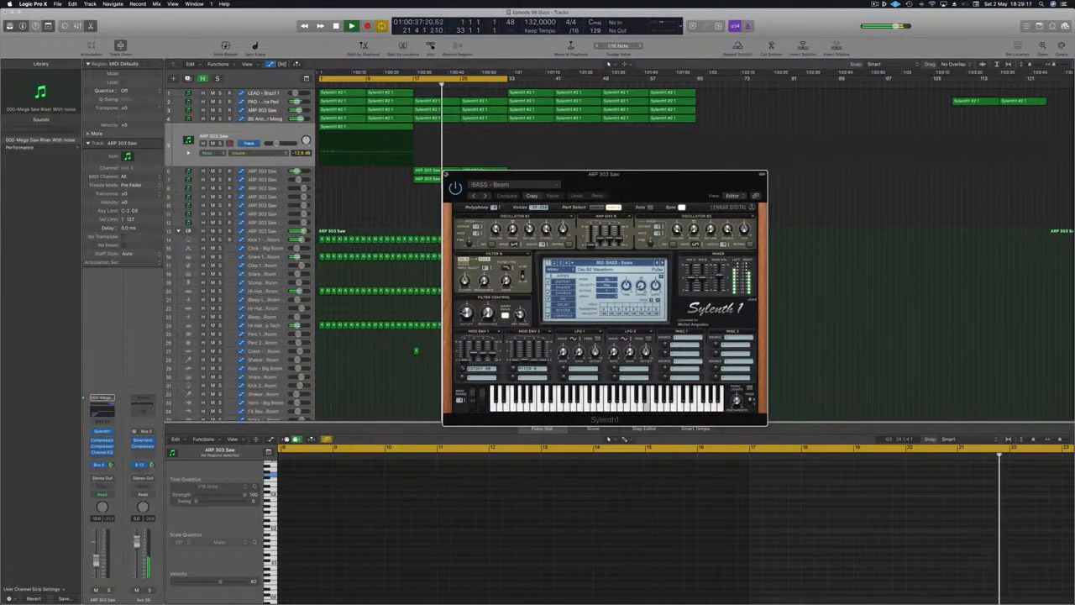
Close the BASS - Beam plug-in window and set the PAD - Anjuna Pad track's automation mode to Touch
{"action": "left_click", "coordinate": [446, 175]}
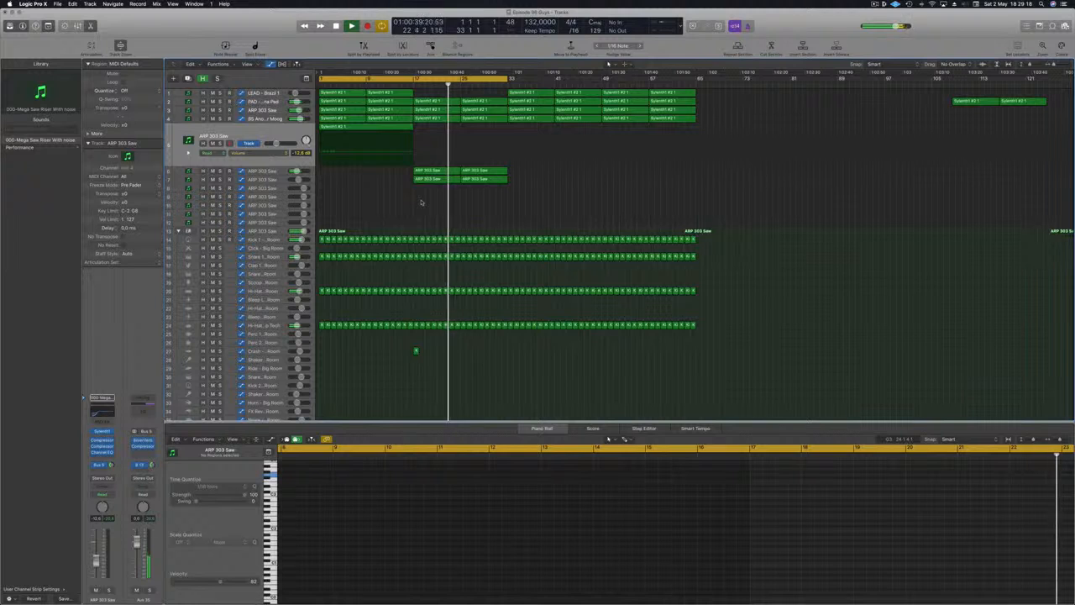
{"action": "left_click", "coordinate": [263, 101]}
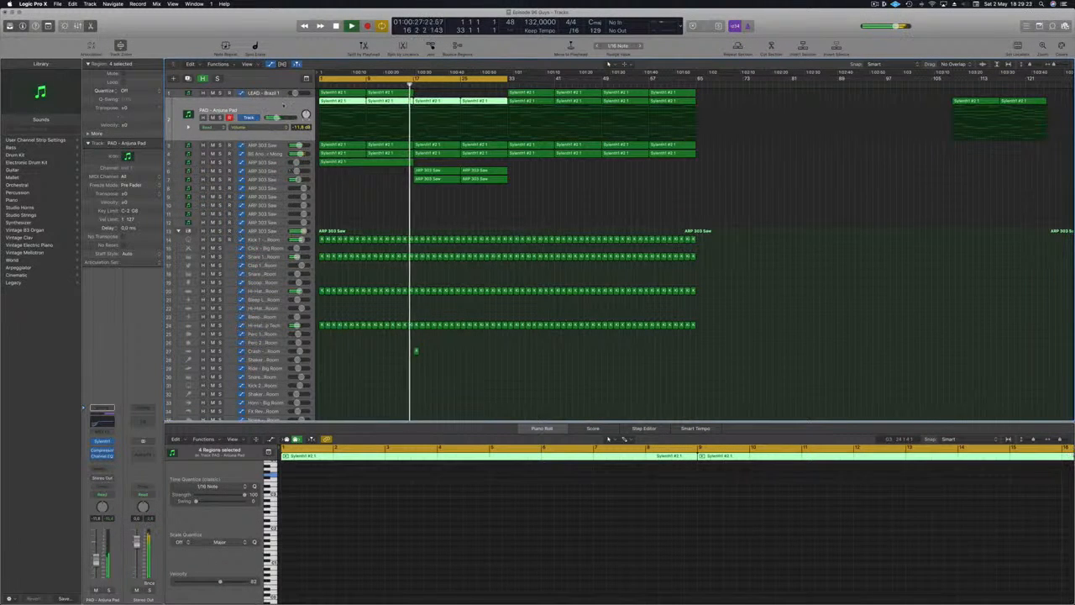
{"action": "left_click", "coordinate": [109, 499]}
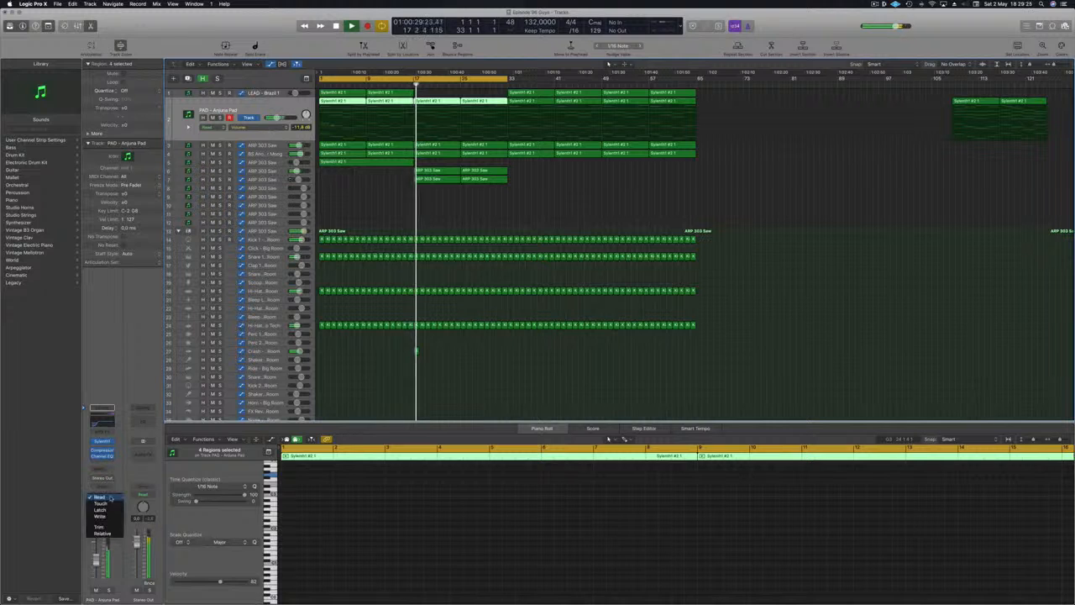
{"action": "left_click", "coordinate": [105, 503]}
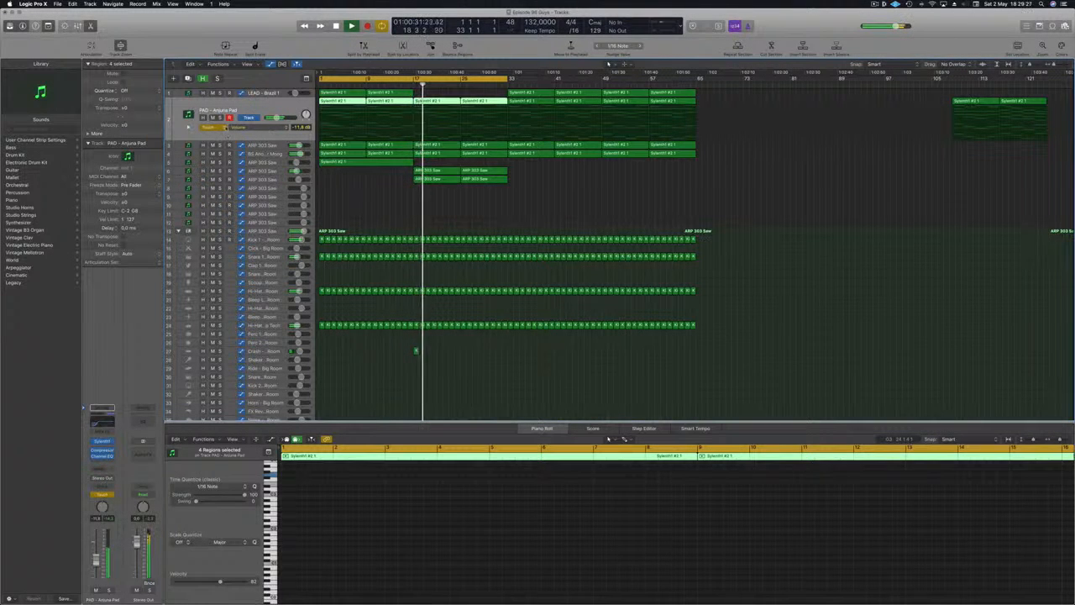
Nudge the filter cutoff in the pad's Sylenth1 to write its automation, close the plug-in, and move the automation point to bar 17
{"action": "left_click", "coordinate": [101, 442]}
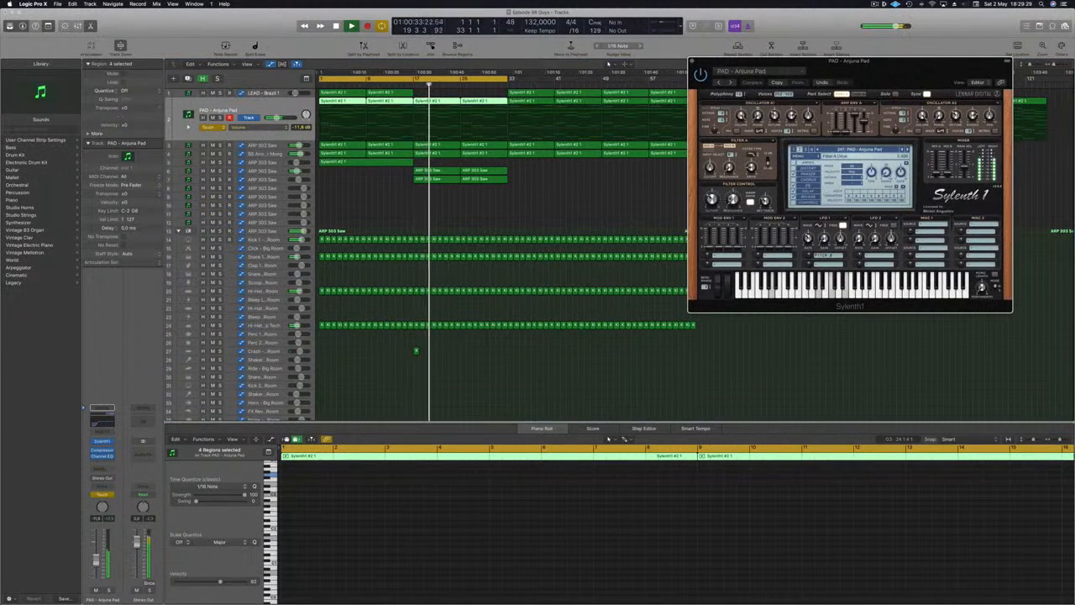
{"action": "left_click_drag", "start_coordinate": [712, 200], "coordinate": [712, 195]}
{"action": "left_click", "coordinate": [692, 60]}
{"action": "key", "text": "space"}
{"action": "key", "text": "space"}
{"action": "left_click_drag", "start_coordinate": [433, 130], "coordinate": [413, 130]}
Fine-tune the LEAD - Brazil 1 track's cutoff point at bar 1 and briefly solo the track to hear it
{"action": "left_click", "coordinate": [265, 94]}
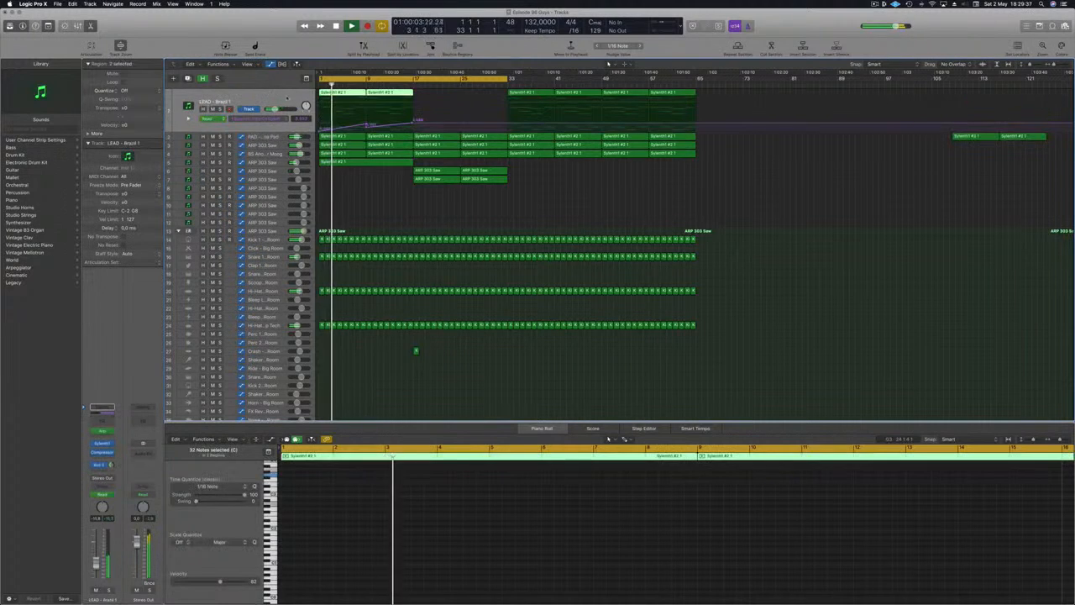
{"action": "left_click_drag", "start_coordinate": [321, 131], "coordinate": [322, 129]}
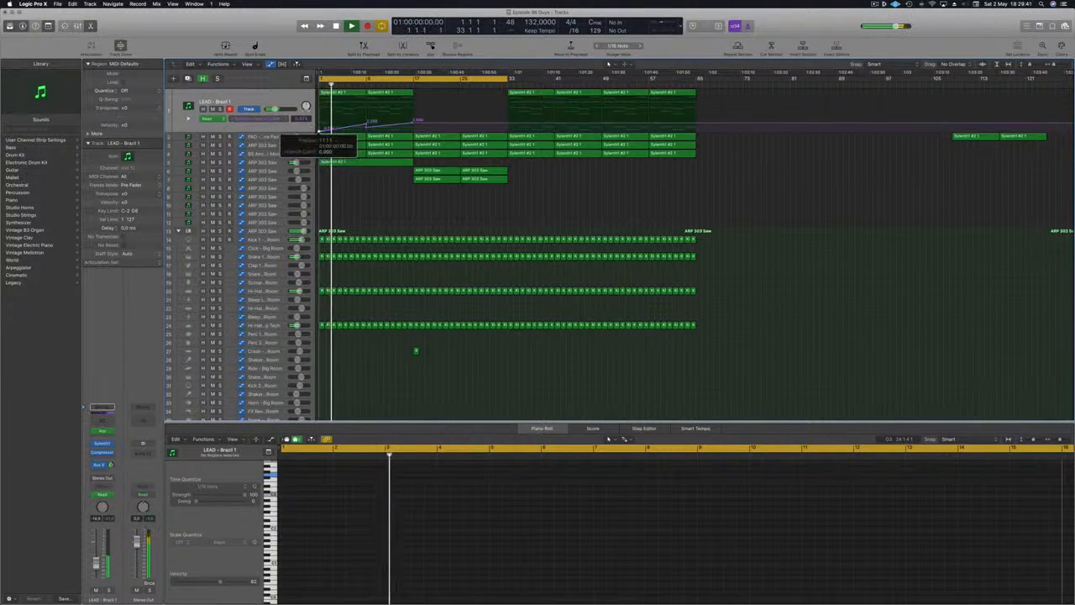
{"action": "left_click", "coordinate": [221, 110]}
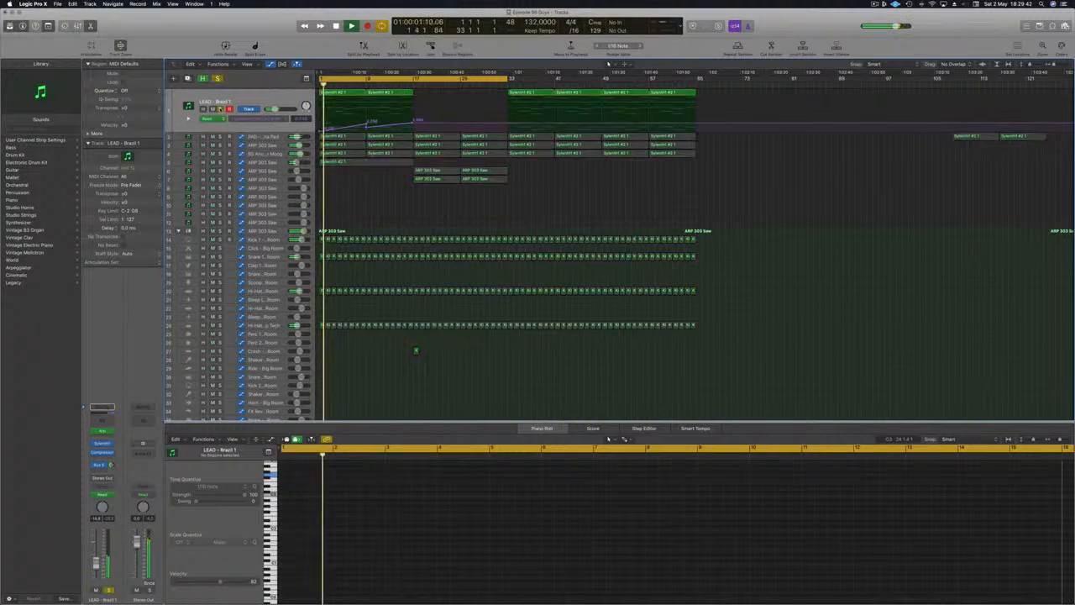
{"action": "left_click", "coordinate": [221, 110]}
{"action": "left_click", "coordinate": [276, 97]}
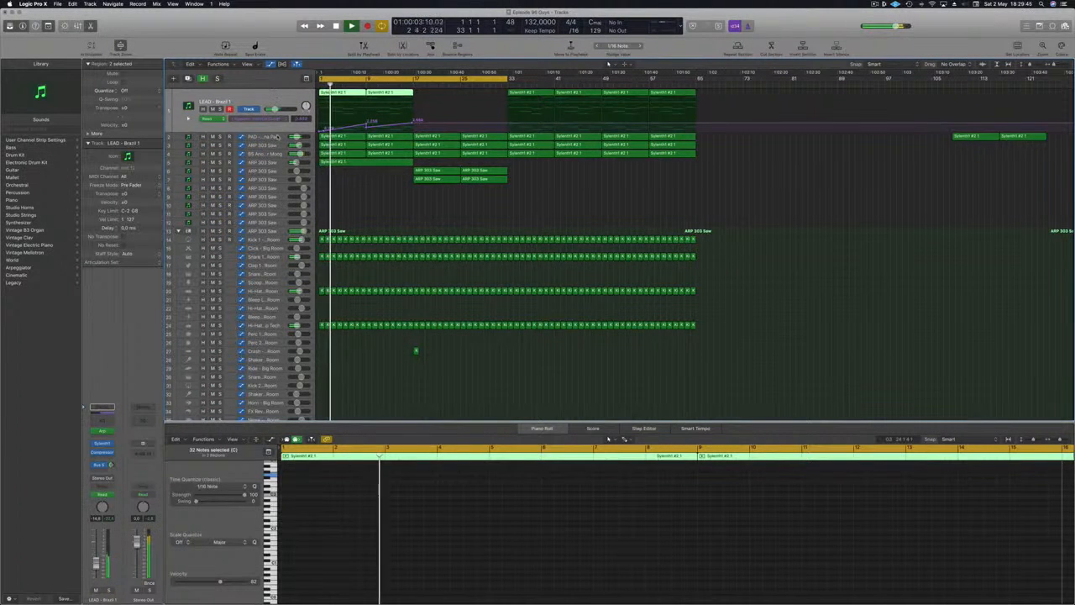
Switch the PAD - Anjuna Pad track's automation to Read and shape a short cutoff rise that peaks at bar 9
{"action": "left_click", "coordinate": [276, 137]}
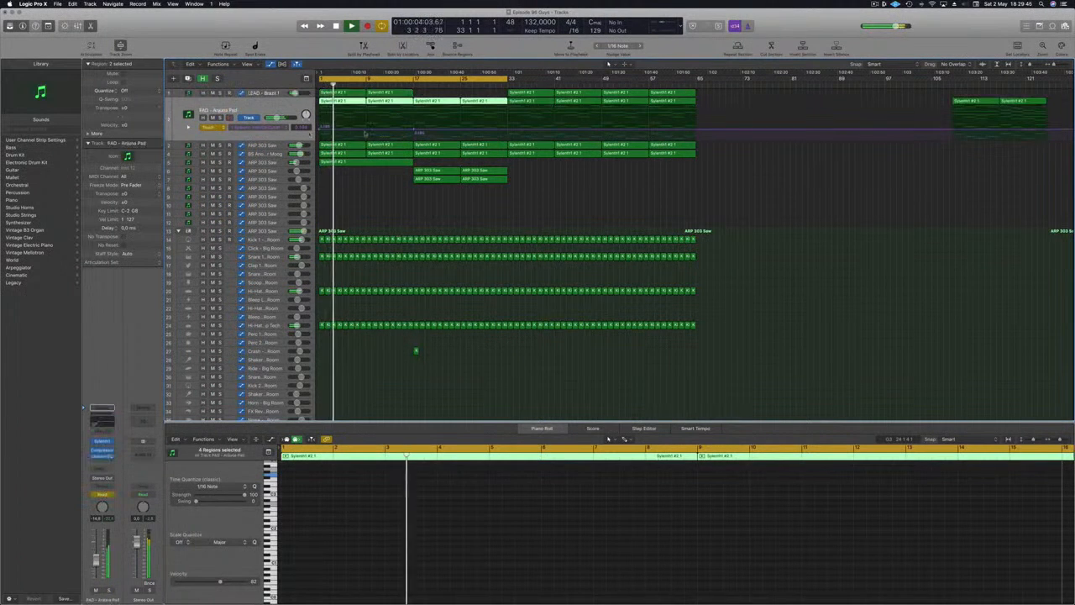
{"action": "left_click", "coordinate": [207, 126]}
{"action": "left_click", "coordinate": [212, 118]}
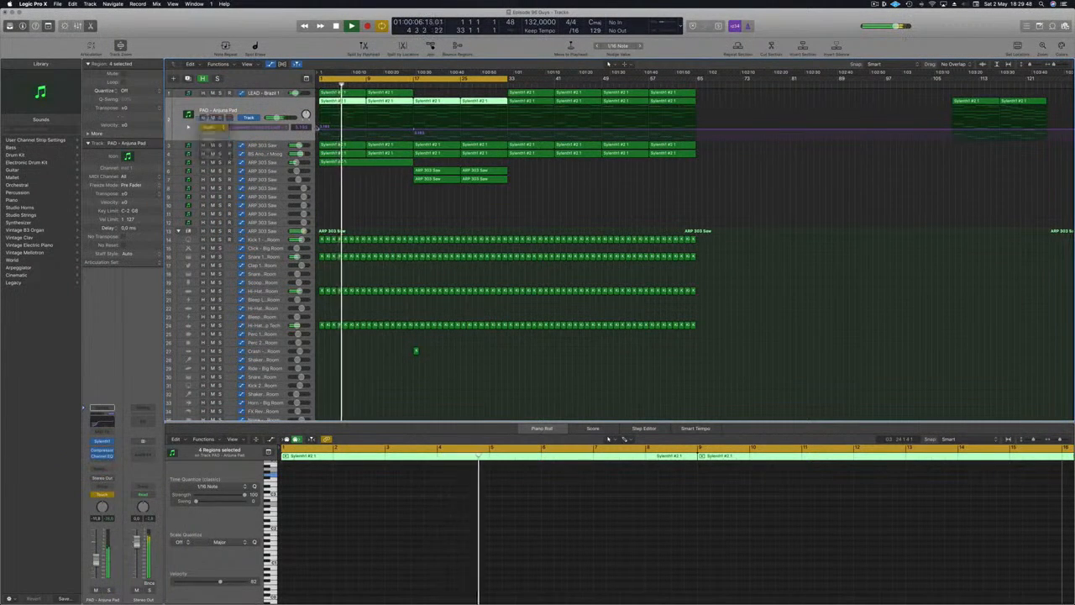
{"action": "left_click", "coordinate": [357, 131]}
{"action": "left_click", "coordinate": [372, 129]}
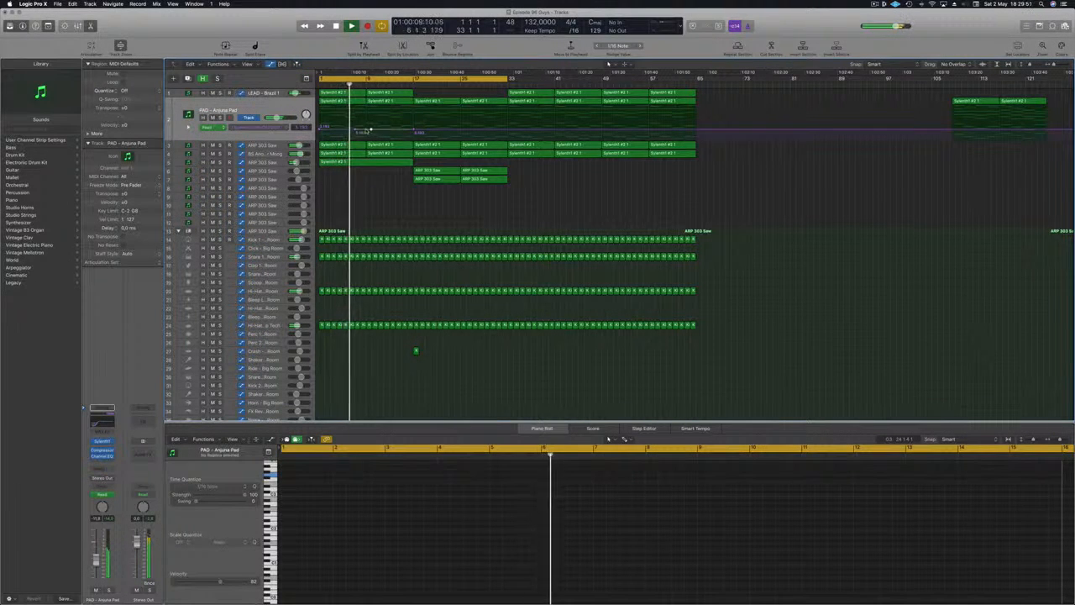
{"action": "left_click_drag", "start_coordinate": [365, 129], "coordinate": [365, 118]}
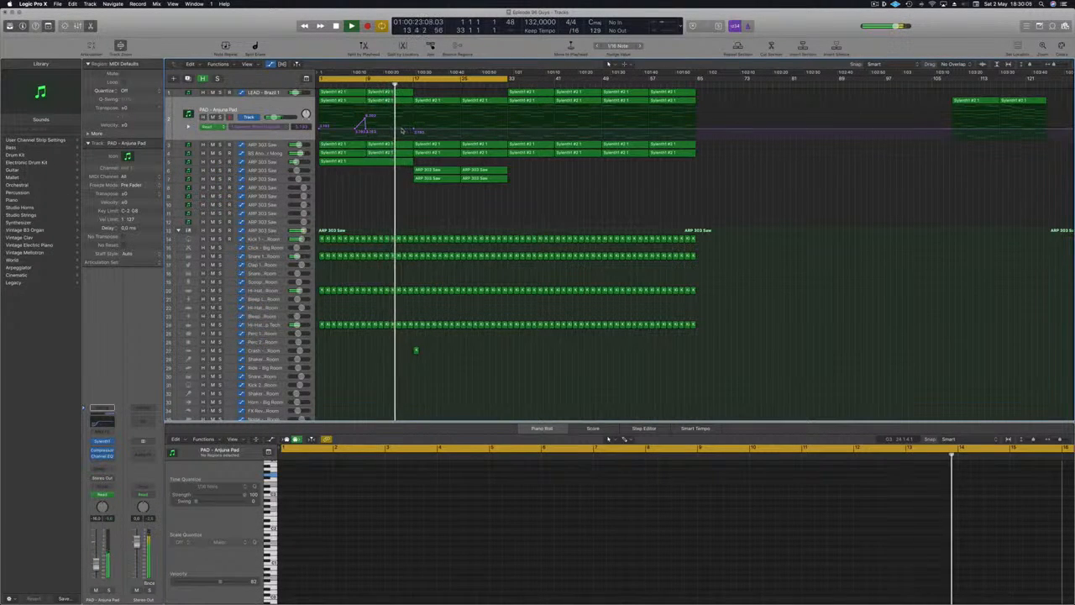
Shape matching cutoff rises into bars 17 and 25 on the pad track and replay from about bar 16
{"action": "left_click_drag", "start_coordinate": [414, 128], "coordinate": [460, 131]}
{"action": "left_click", "coordinate": [415, 118]}
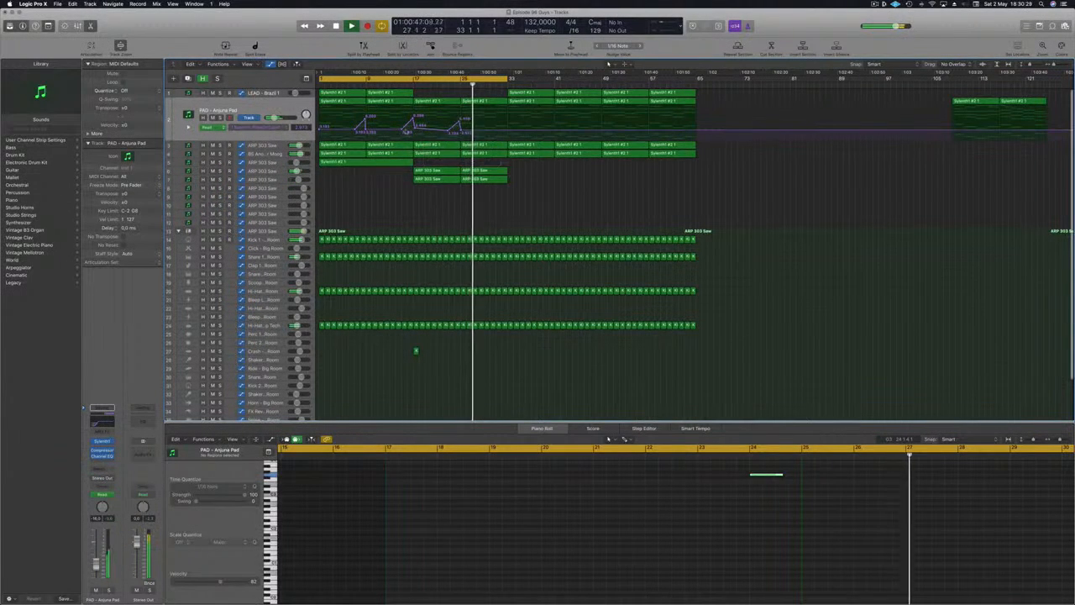
{"action": "key", "text": "Return"}
{"action": "left_click", "coordinate": [408, 86]}
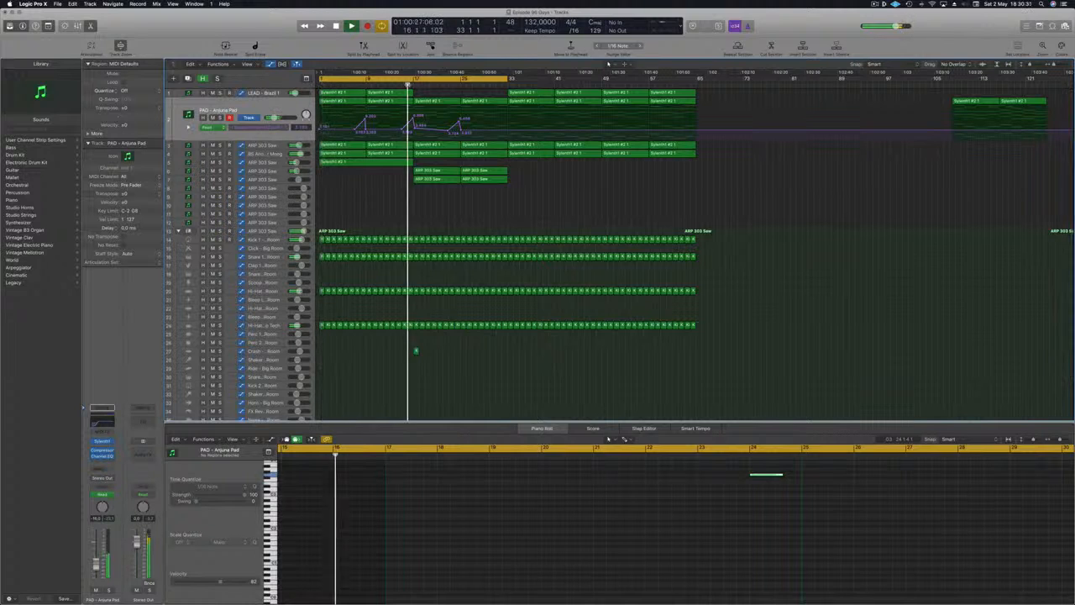
Check the Sylenth1 patch on the ARP 303 Saw track 6 during playback, then close its window
{"action": "left_click", "coordinate": [272, 170]}
{"action": "left_click", "coordinate": [387, 199]}
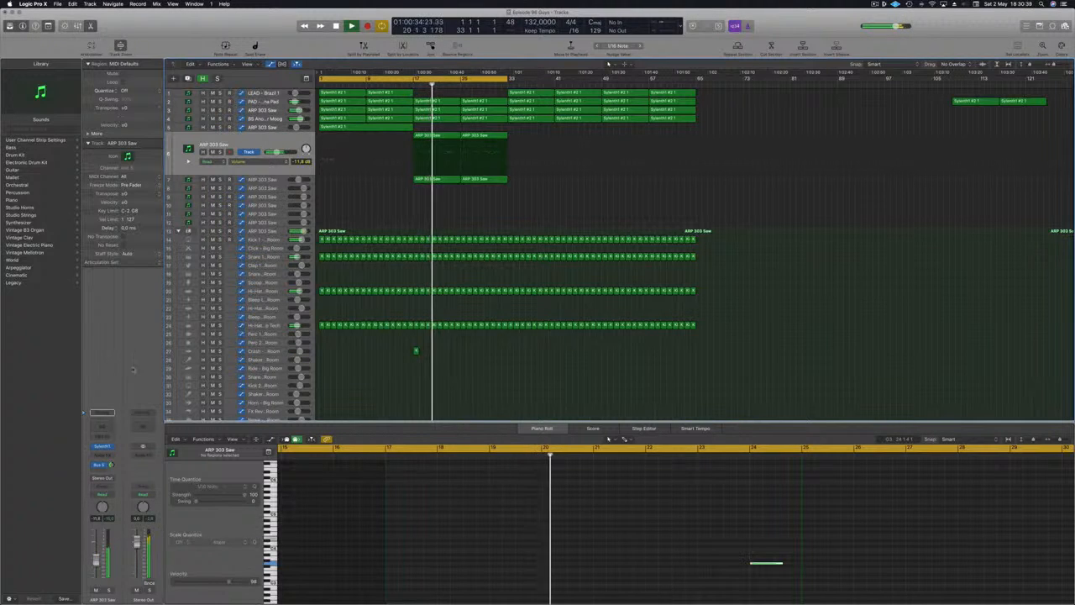
{"action": "left_click", "coordinate": [101, 446]}
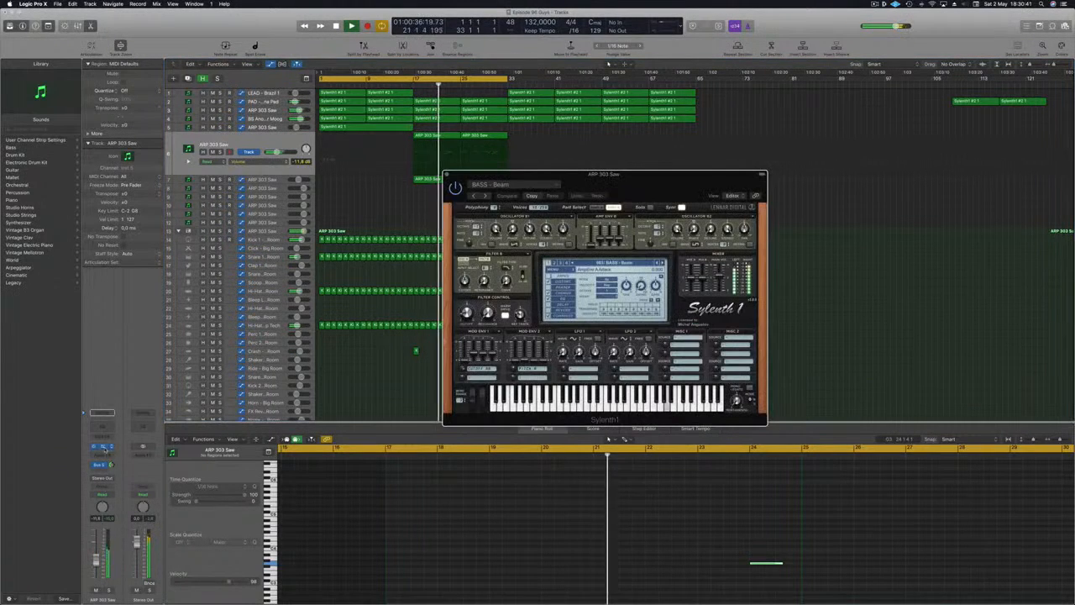
{"action": "left_click_drag", "start_coordinate": [649, 192], "coordinate": [655, 194]}
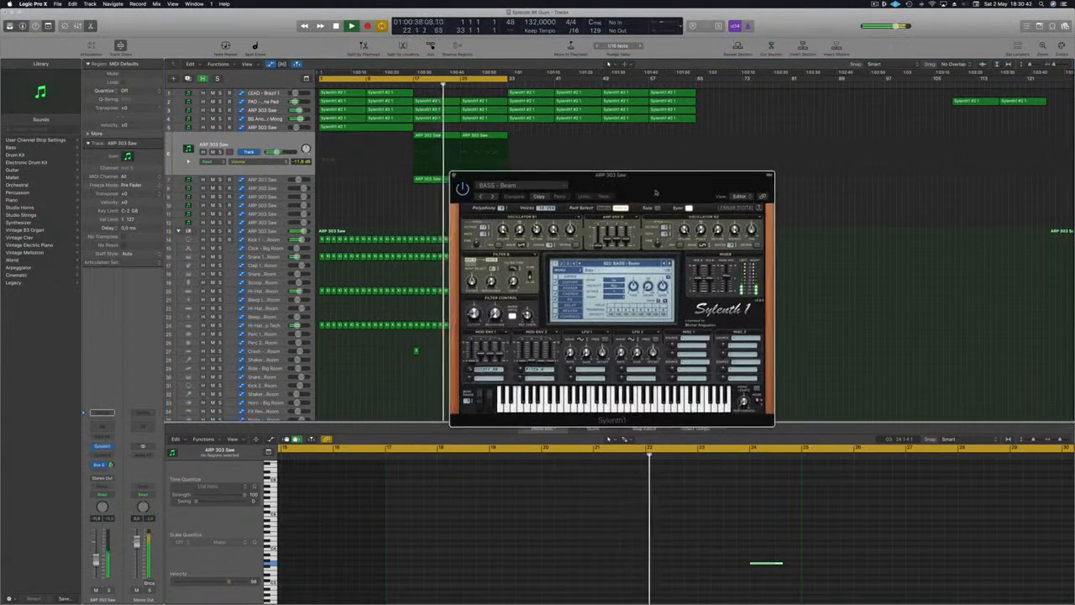
{"action": "left_click", "coordinate": [453, 177]}
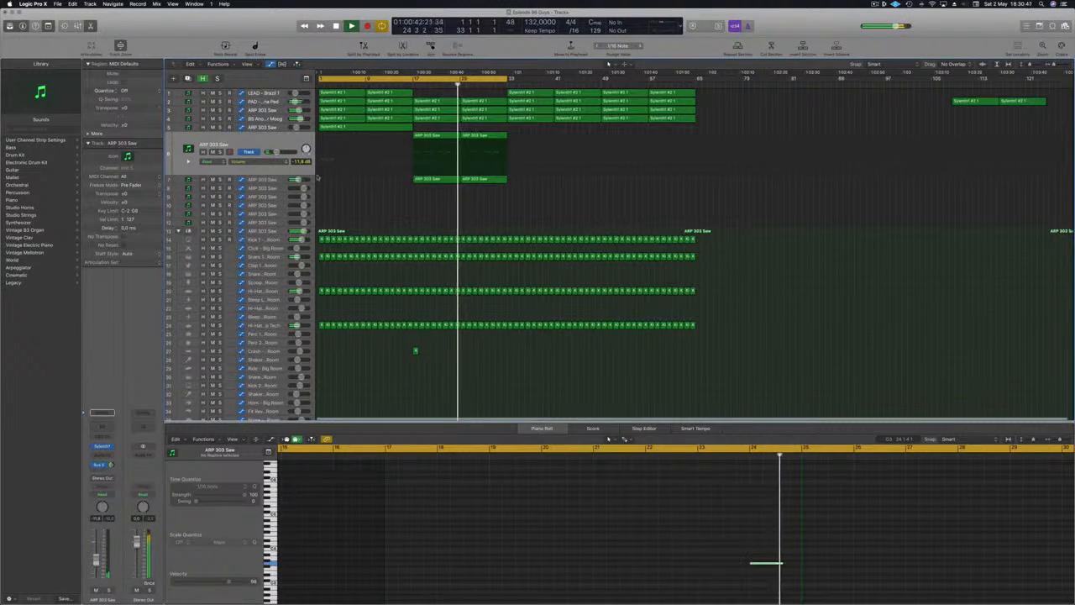
Select the notes at bars 24 and 32 on ARP 303 Saw track 7 and transpose them down in octaves
{"action": "left_click", "coordinate": [269, 180]}
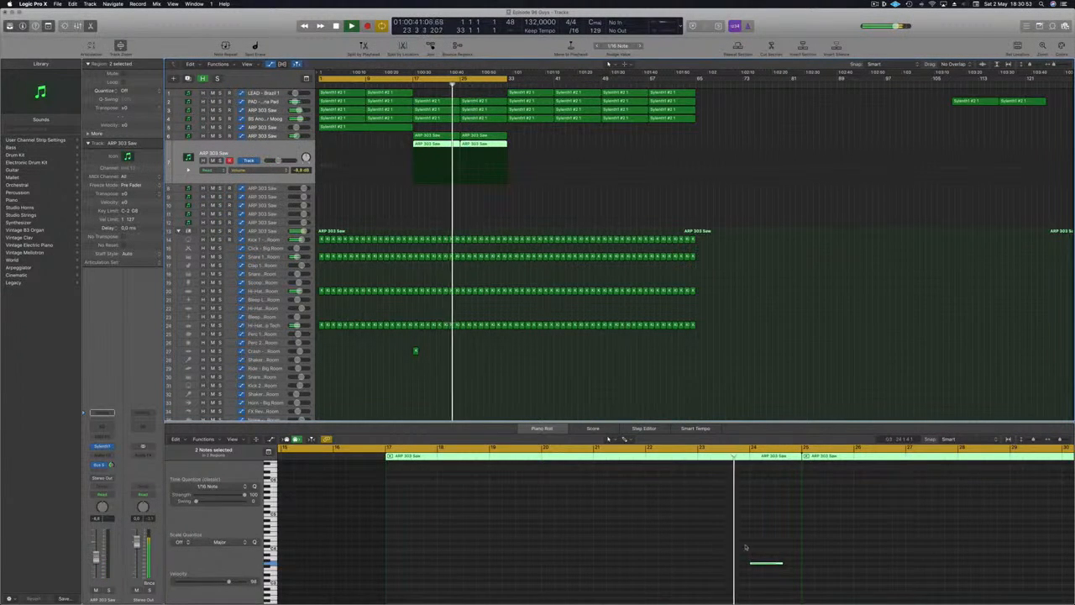
{"action": "scroll", "coordinate": [714, 512], "scroll_direction": "down", "scroll_amount": 3}
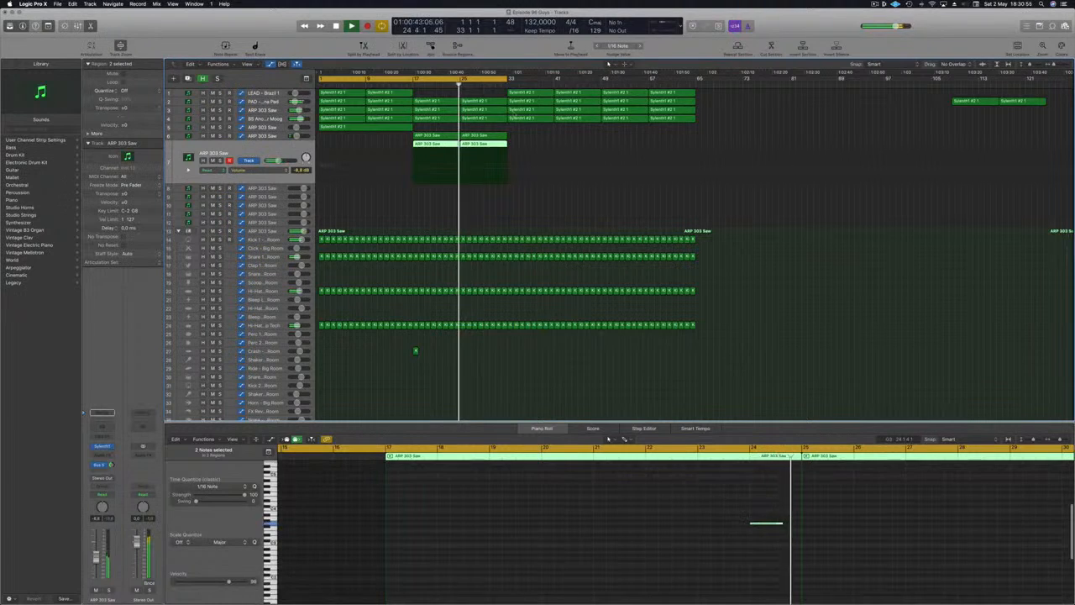
{"action": "scroll", "coordinate": [708, 553], "scroll_direction": "left", "scroll_amount": 4}
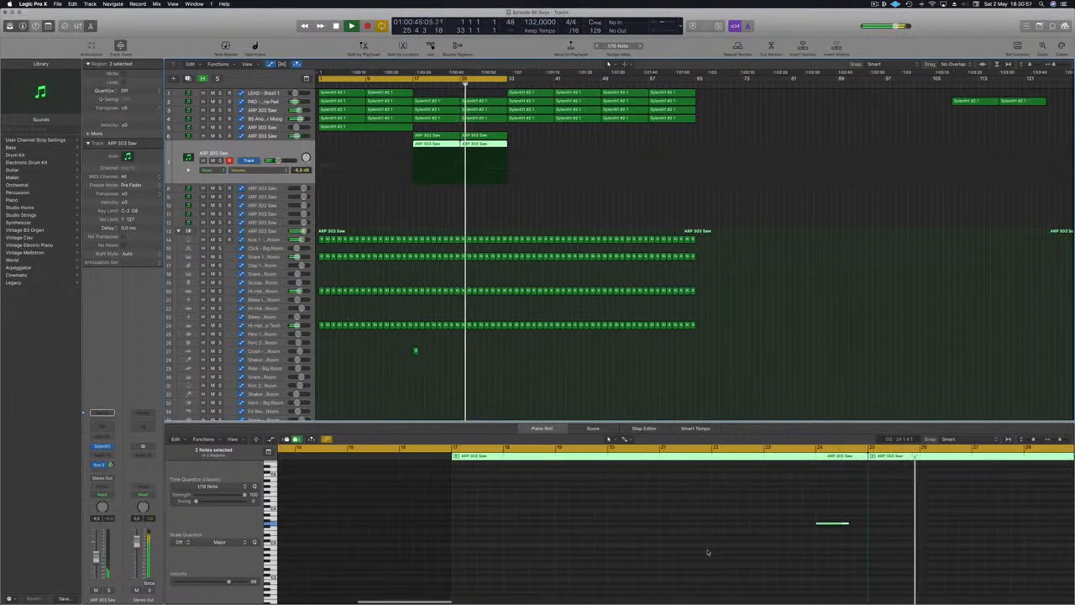
{"action": "scroll", "coordinate": [708, 553], "scroll_direction": "right", "scroll_amount": 10}
{"action": "scroll", "coordinate": [708, 554], "scroll_direction": "left", "scroll_amount": 2}
{"action": "left_click_drag", "start_coordinate": [590, 477], "coordinate": [1060, 561]}
{"action": "scroll", "coordinate": [1060, 563], "scroll_direction": "up", "scroll_amount": 3}
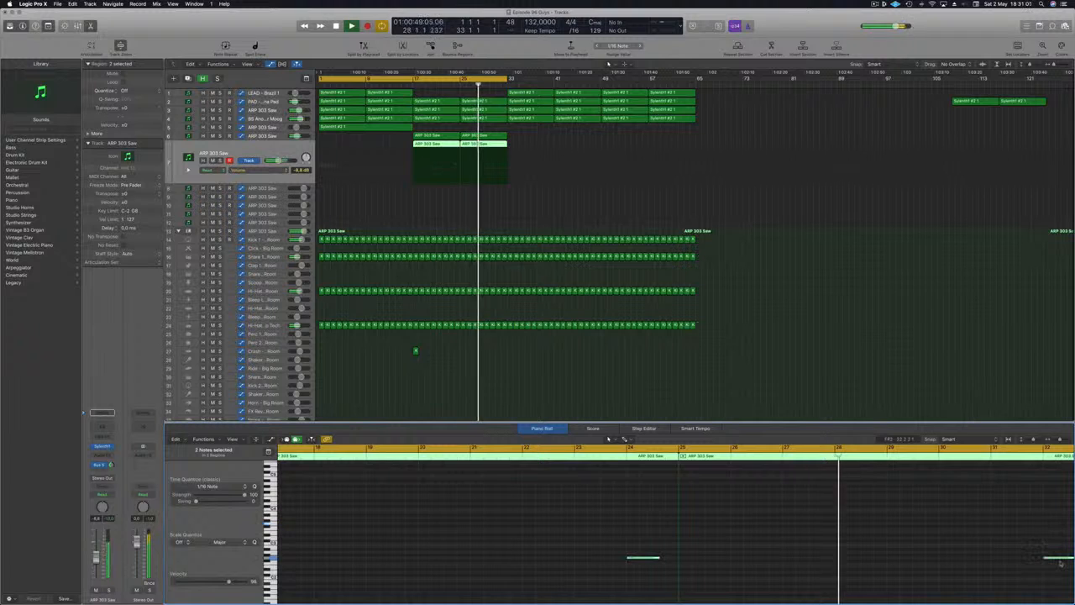
{"action": "scroll", "coordinate": [1060, 562], "scroll_direction": "up", "scroll_amount": 3}
{"action": "scroll", "coordinate": [1060, 563], "scroll_direction": "down", "scroll_amount": 3}
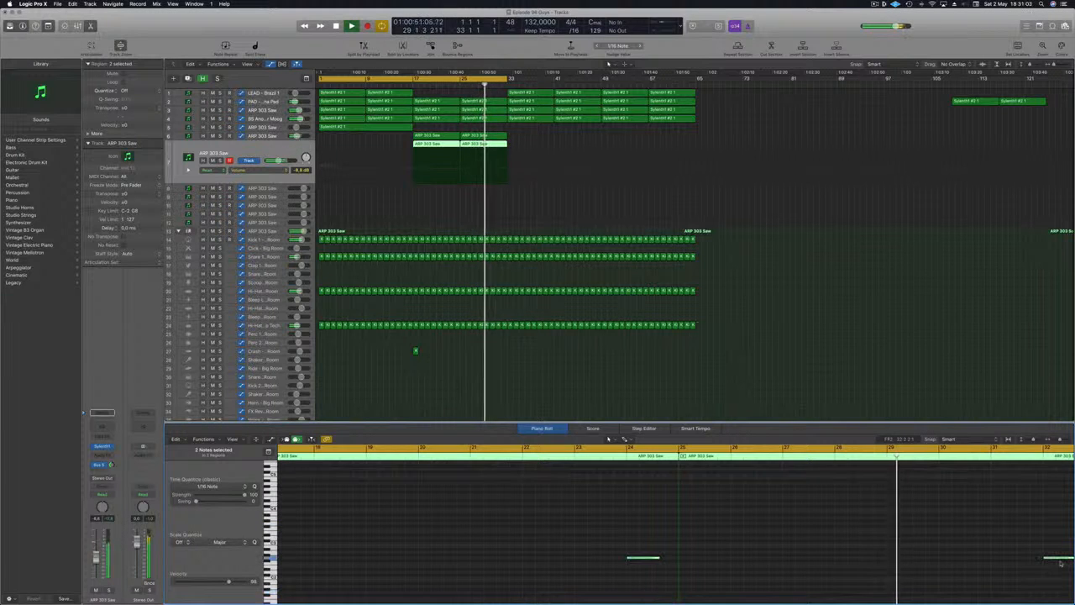
{"action": "scroll", "coordinate": [1059, 563], "scroll_direction": "up", "scroll_amount": 3}
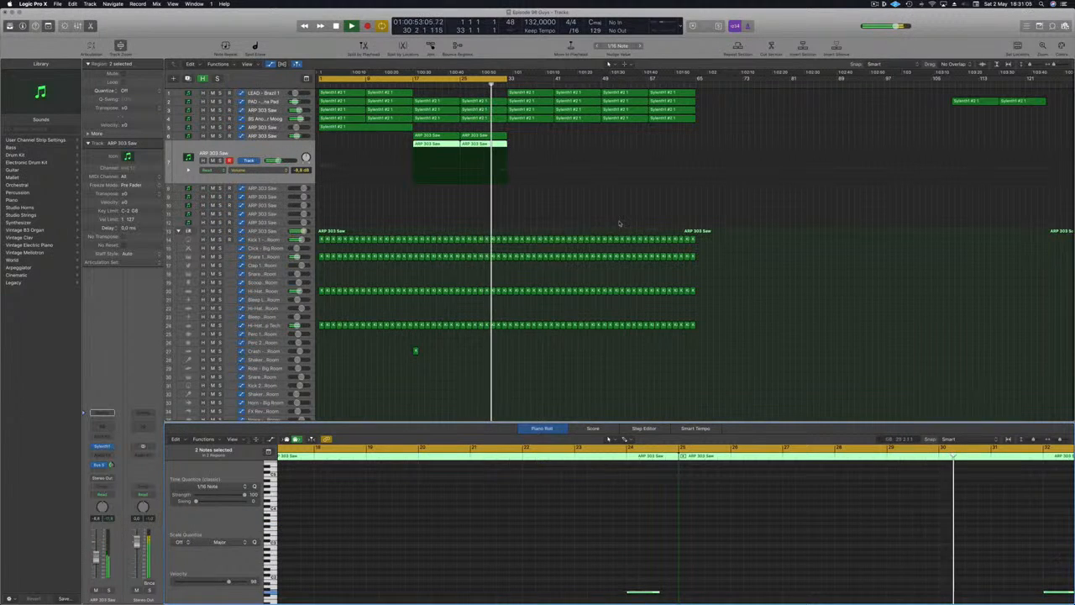
Load the BASS - #ABGT preset in track 7's Sylenth1 and audition it from about bar 22
{"action": "left_click", "coordinate": [103, 447]}
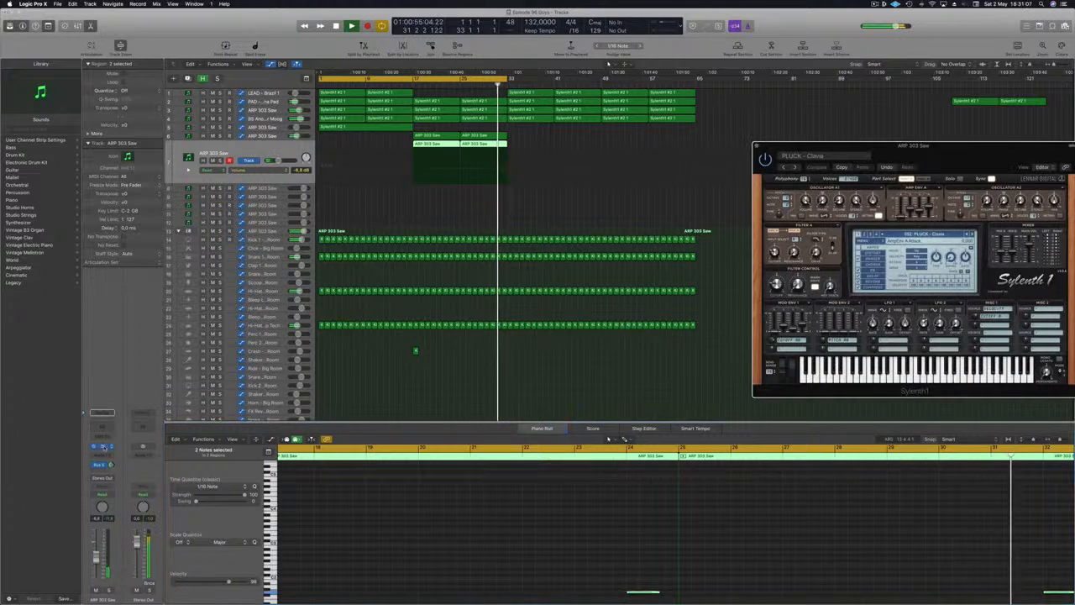
{"action": "left_click", "coordinate": [930, 234]}
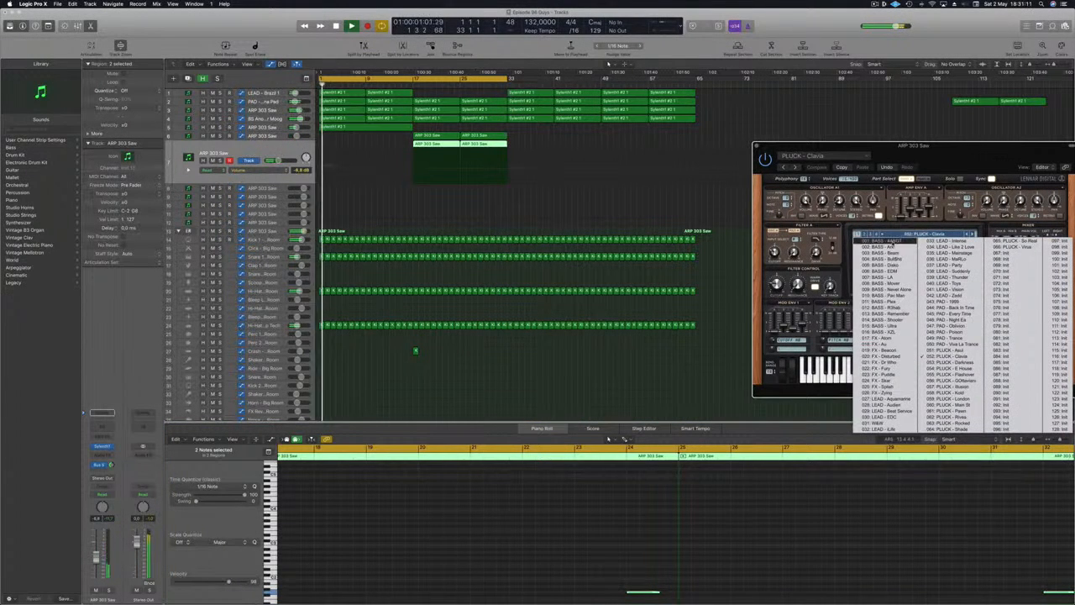
{"action": "left_click", "coordinate": [889, 241]}
{"action": "left_click", "coordinate": [442, 85]}
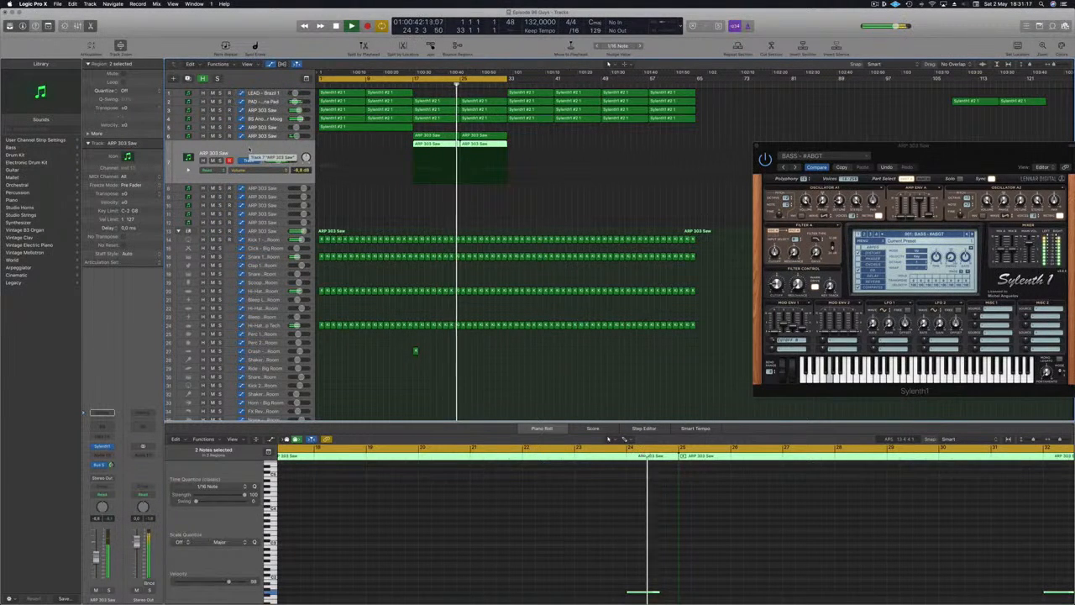
Audition the bass presets from BASS - Ark to the one after BASS - Beam, raising track 7's volume to -5.2 dB
{"action": "left_click", "coordinate": [972, 234]}
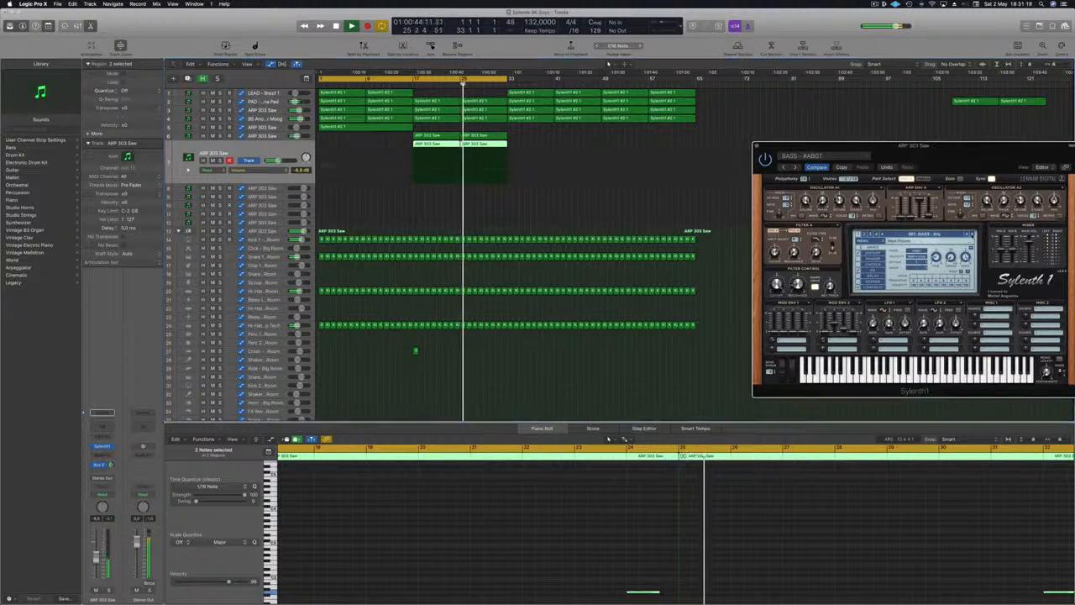
{"action": "left_click", "coordinate": [496, 86]}
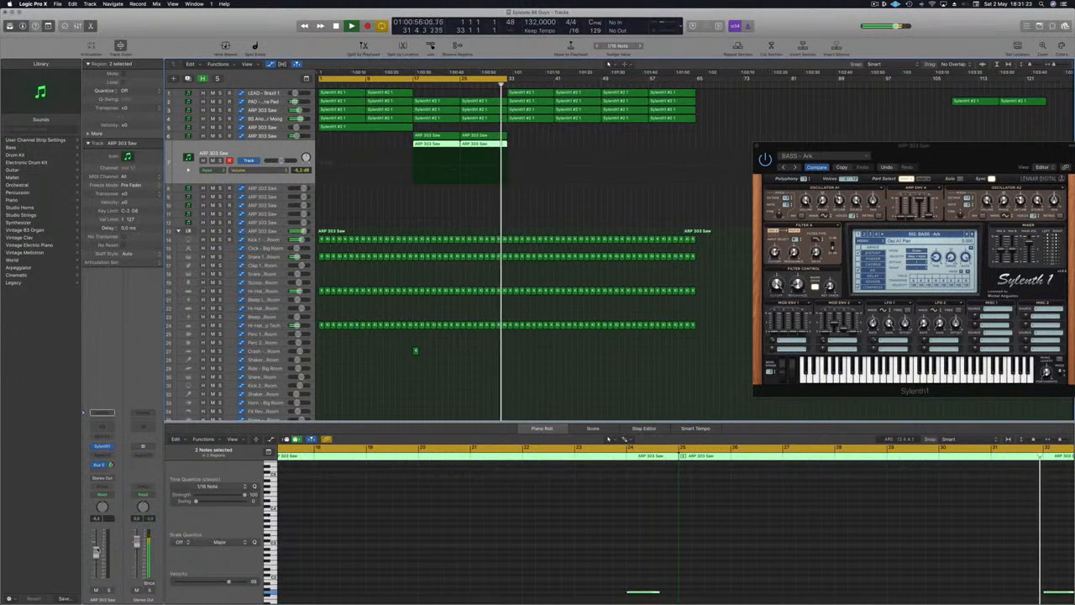
{"action": "left_click", "coordinate": [973, 235]}
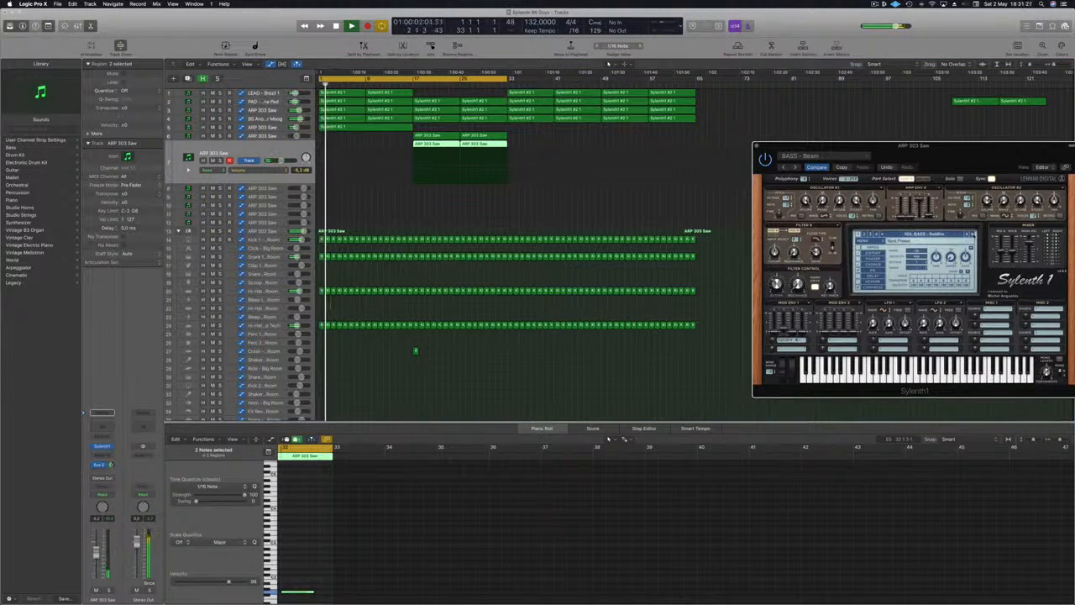
{"action": "left_click_drag", "start_coordinate": [913, 145], "coordinate": [761, 130]}
{"action": "left_click", "coordinate": [500, 85]}
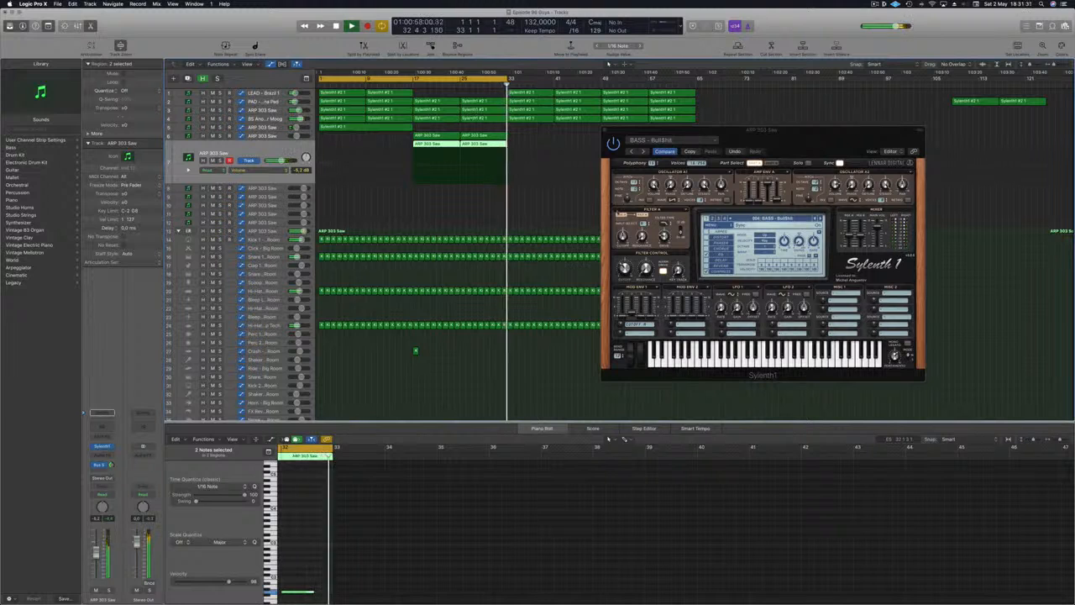
Try a different filter cutoff on the current bass preset, replay the bar 24 note, and advance to BASS - Disko
{"action": "left_click_drag", "start_coordinate": [625, 268], "coordinate": [629, 238]}
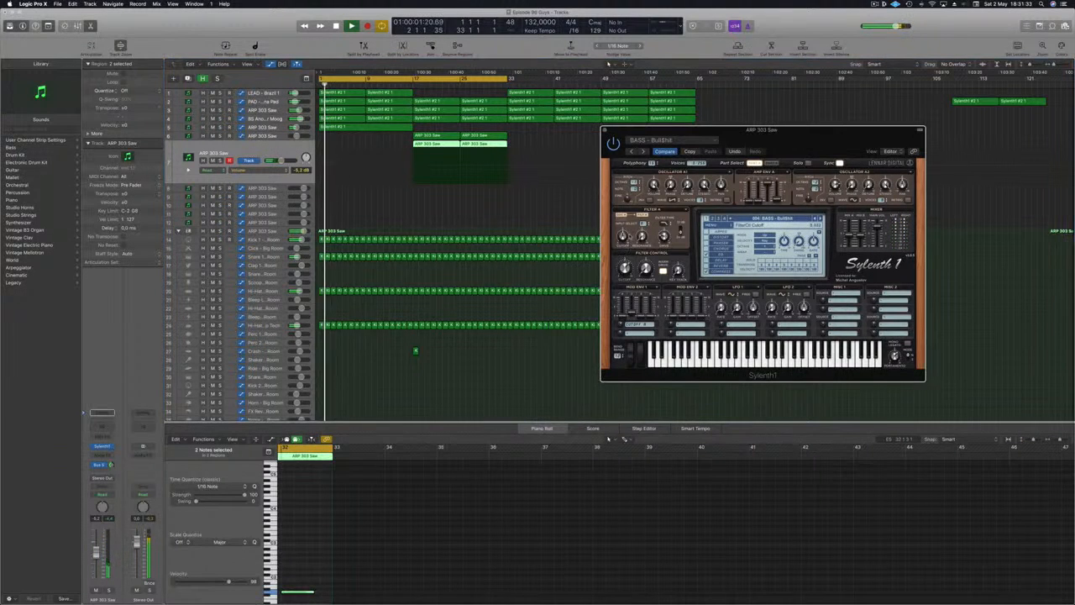
{"action": "left_click", "coordinate": [448, 86]}
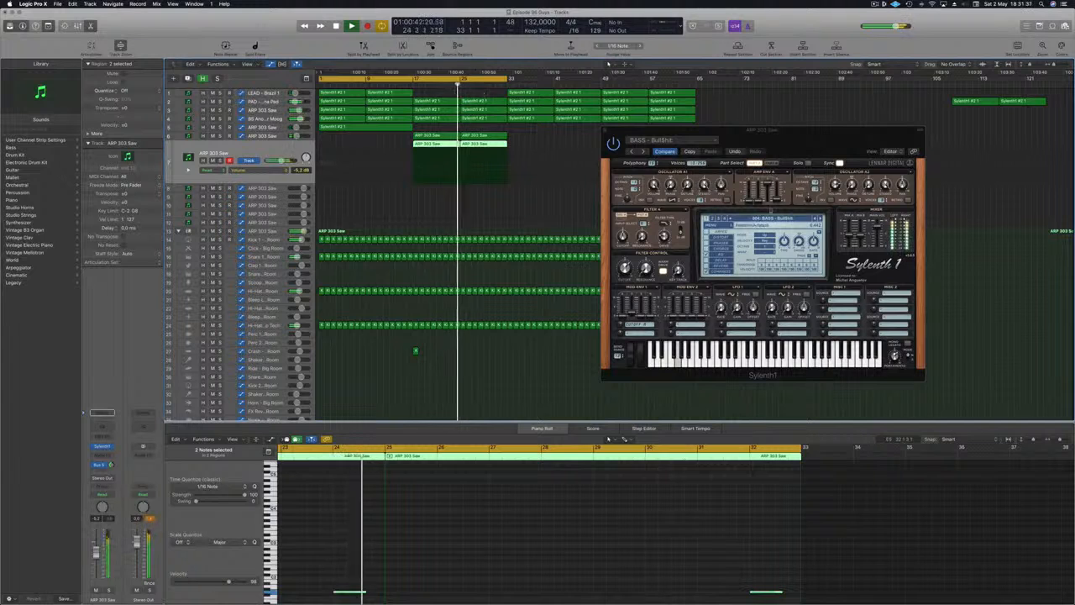
{"action": "left_click", "coordinate": [821, 219]}
{"action": "left_click", "coordinate": [820, 218]}
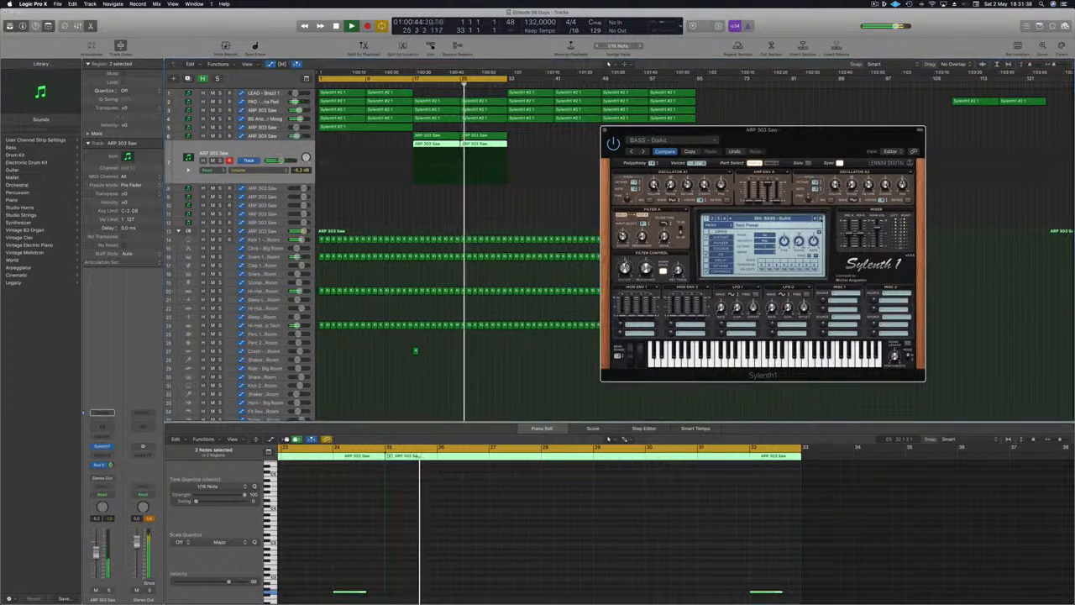
Transpose track 7's two accent notes up an octave, load the BASS - Bull$hit preset and lower its filter cutoff
{"action": "left_click", "coordinate": [502, 86]}
{"action": "left_click", "coordinate": [510, 526]}
{"action": "key", "text": "alt+shift+Up"}
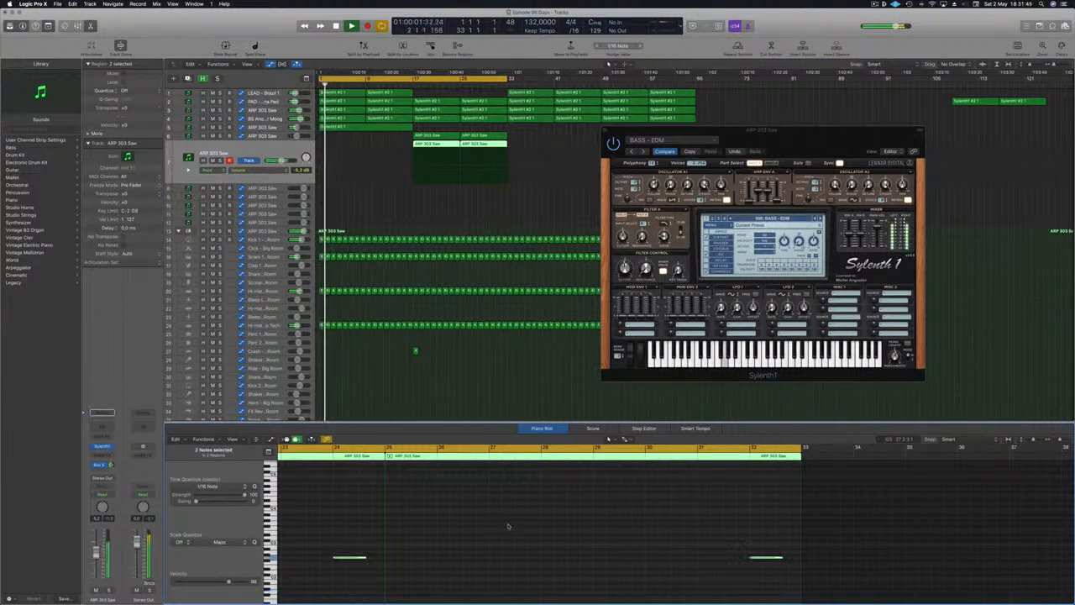
{"action": "key", "text": "alt+shift+Down"}
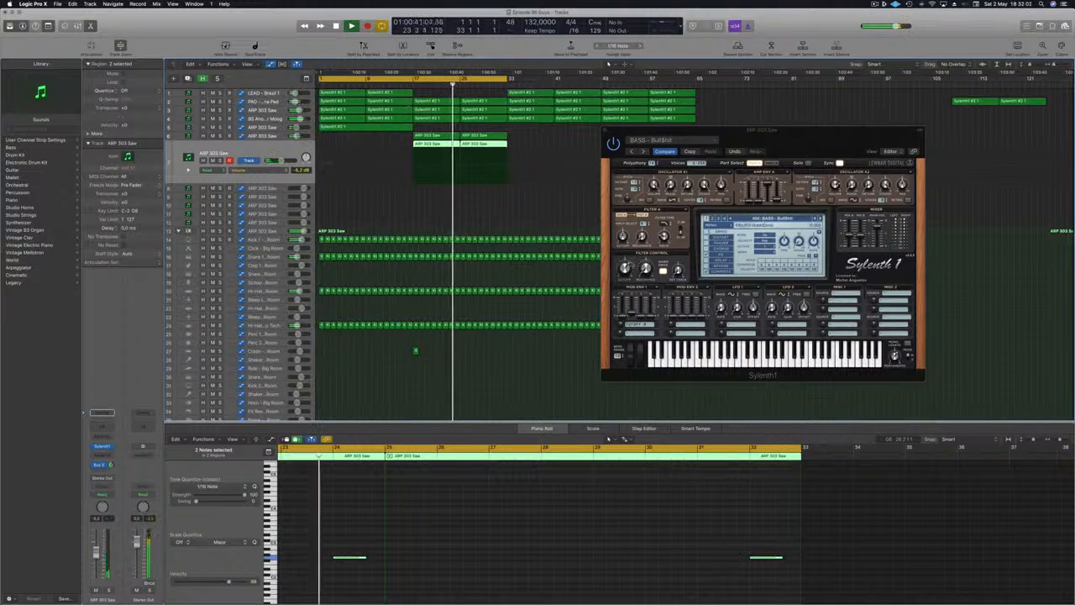
{"action": "left_click_drag", "start_coordinate": [625, 271], "coordinate": [626, 282]}
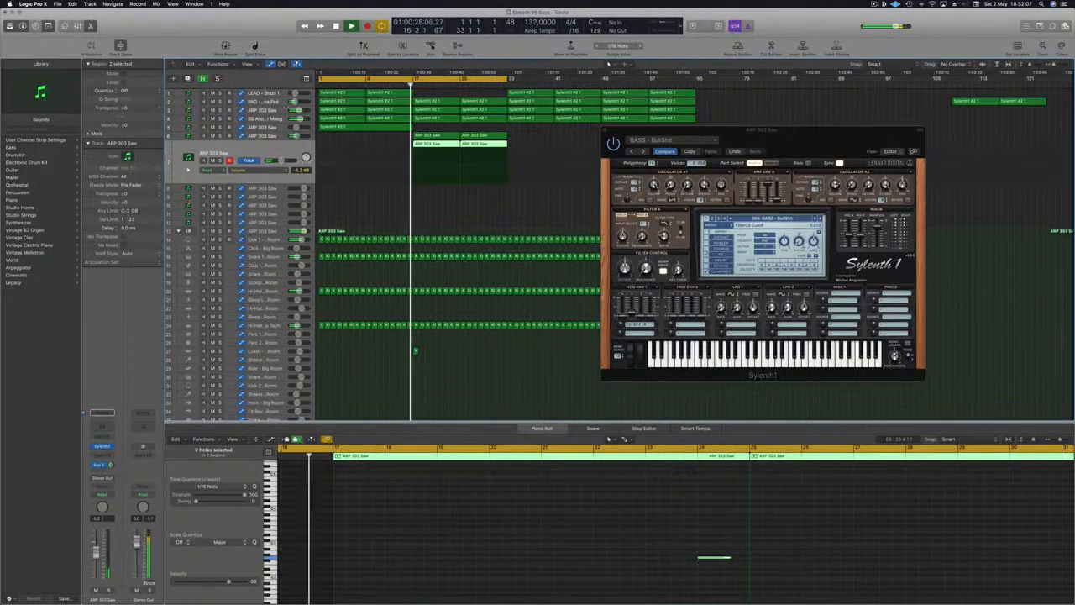
Add another filter cutoff rise to the PAD - Anjuna Pad automation, peaking just before bar 33, and move the Sylenth1 window aside
{"action": "left_click", "coordinate": [275, 104]}
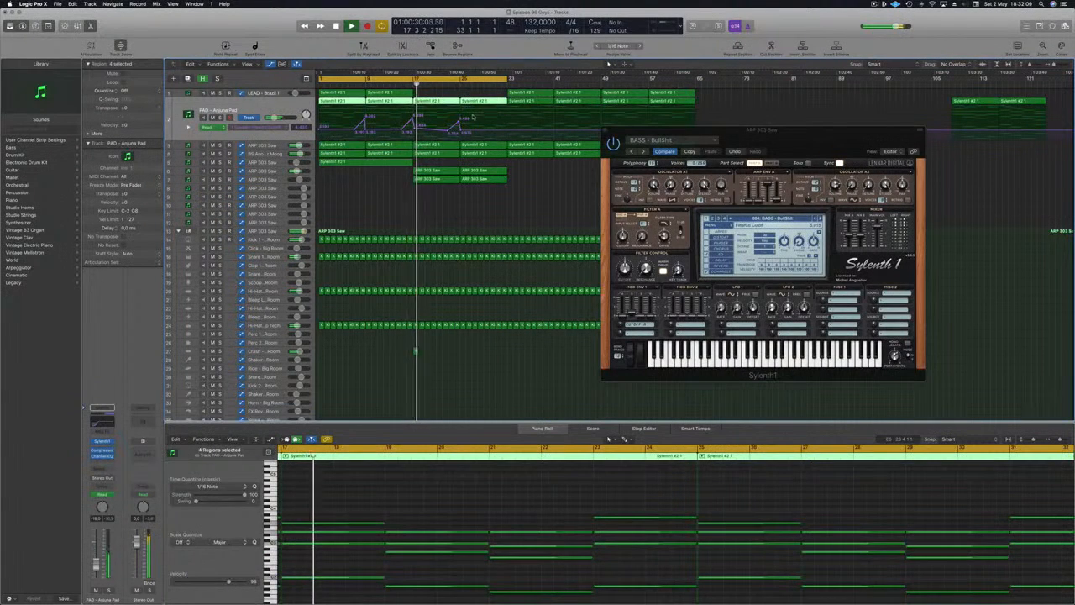
{"action": "left_click", "coordinate": [452, 130]}
{"action": "left_click_drag", "start_coordinate": [449, 137], "coordinate": [506, 129]}
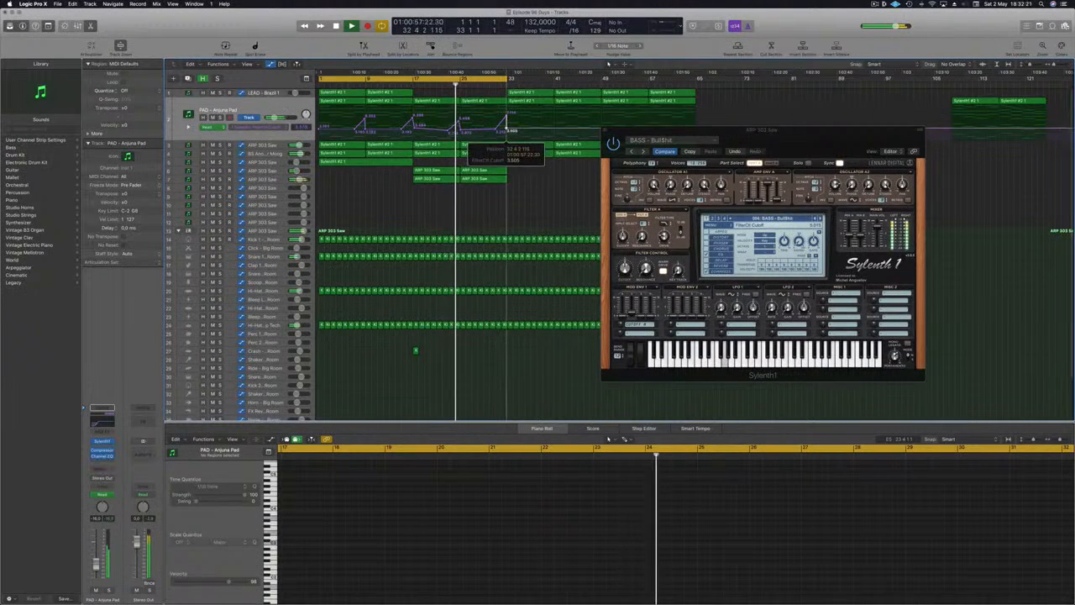
{"action": "left_click_drag", "start_coordinate": [672, 130], "coordinate": [779, 149]}
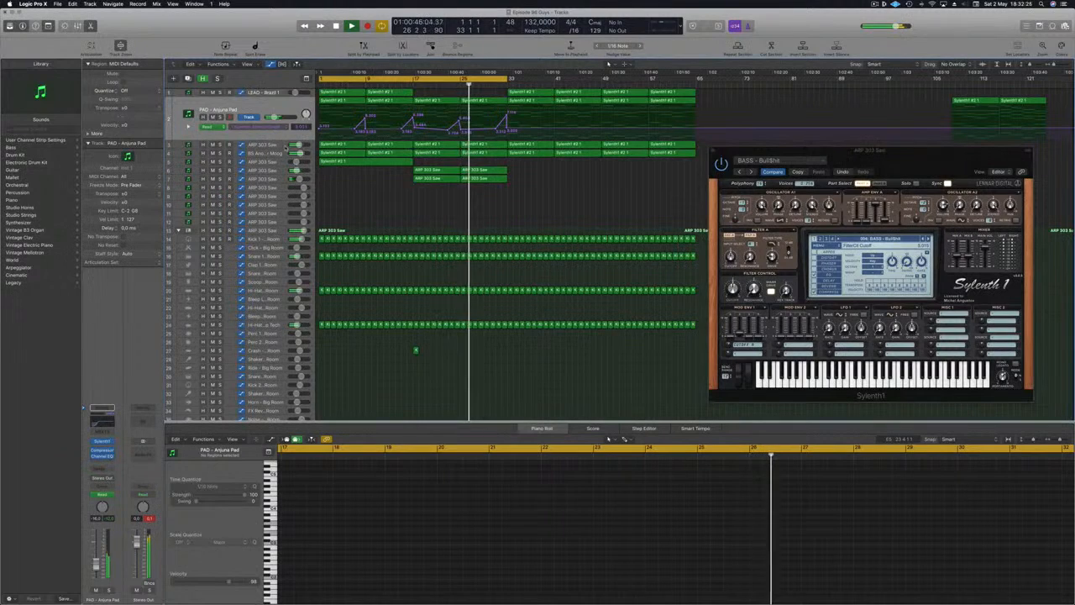
Delete the LEAD and PAD regions from bar 33 to bar 65 and extend the cycle range to bar 49
{"action": "left_click", "coordinate": [271, 146]}
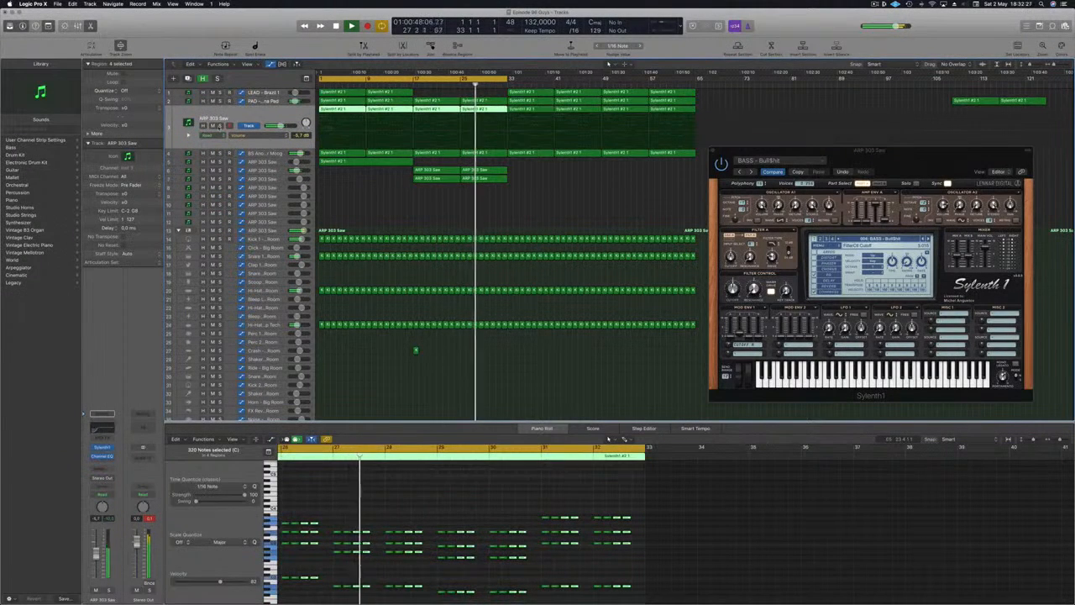
{"action": "left_click", "coordinate": [221, 126]}
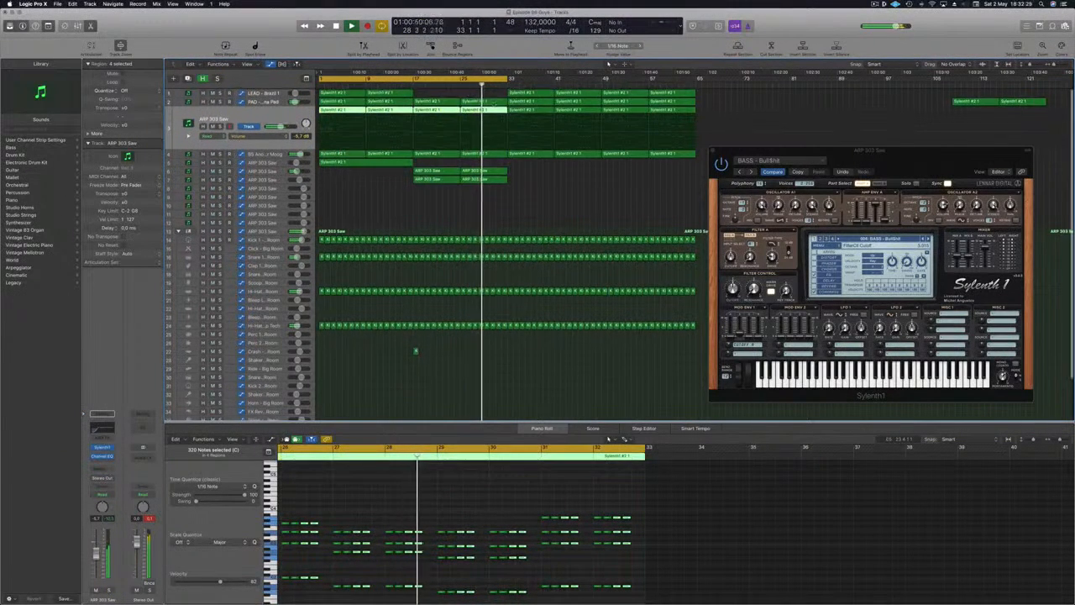
{"action": "left_click_drag", "start_coordinate": [709, 95], "coordinate": [531, 101]}
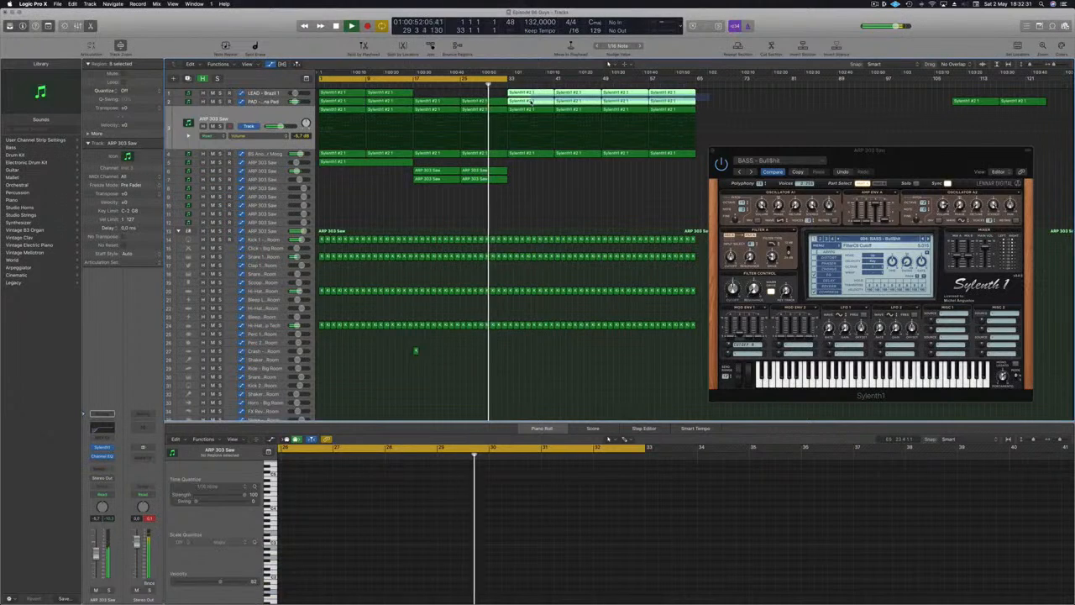
{"action": "key", "text": "Delete"}
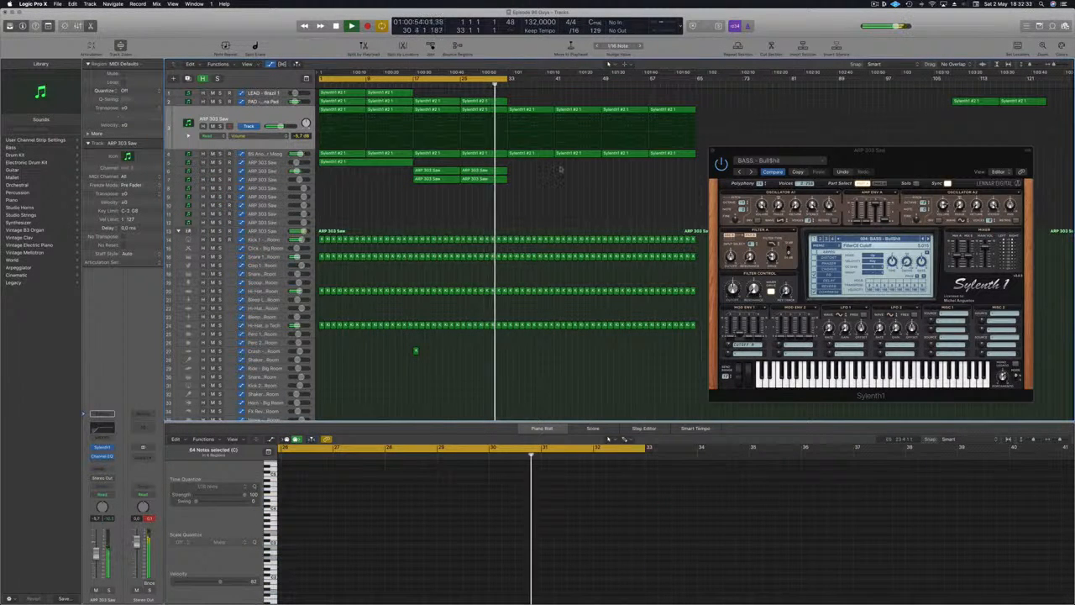
{"action": "left_click_drag", "start_coordinate": [511, 78], "coordinate": [603, 79]}
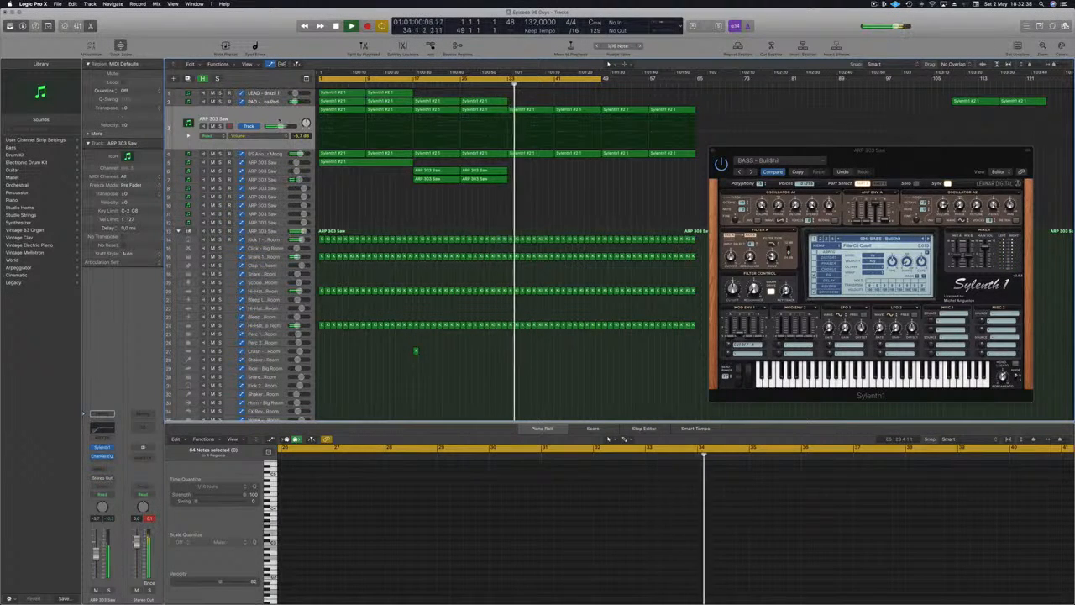
Set ARP 303 Saw track 3's automation mode to Touch and record a small filter cutoff move in its Sylenth1
{"action": "left_click", "coordinate": [244, 118]}
{"action": "left_click", "coordinate": [475, 203]}
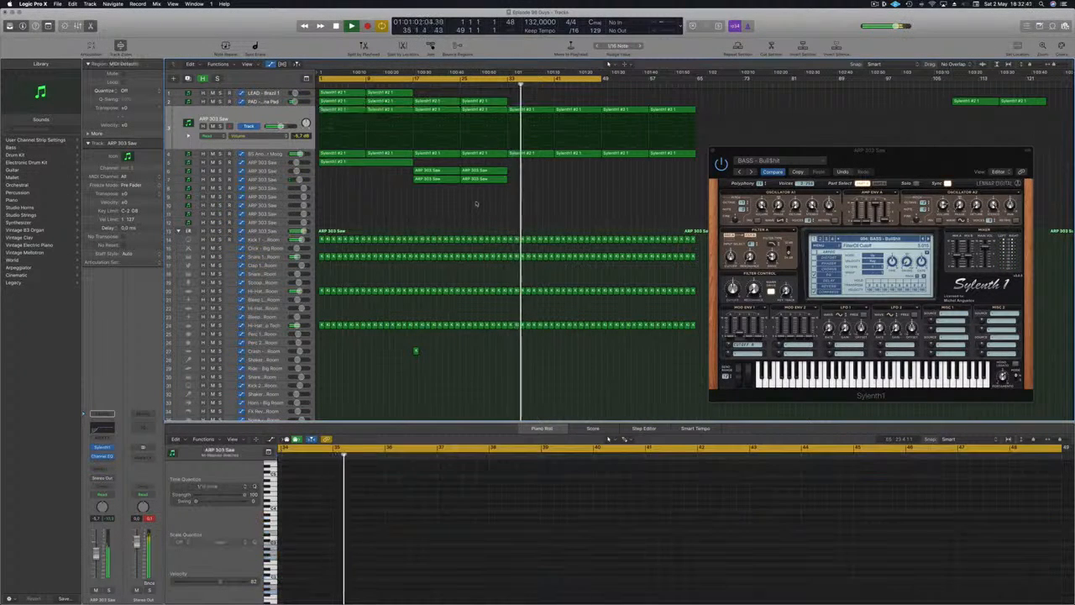
{"action": "left_click", "coordinate": [289, 118]}
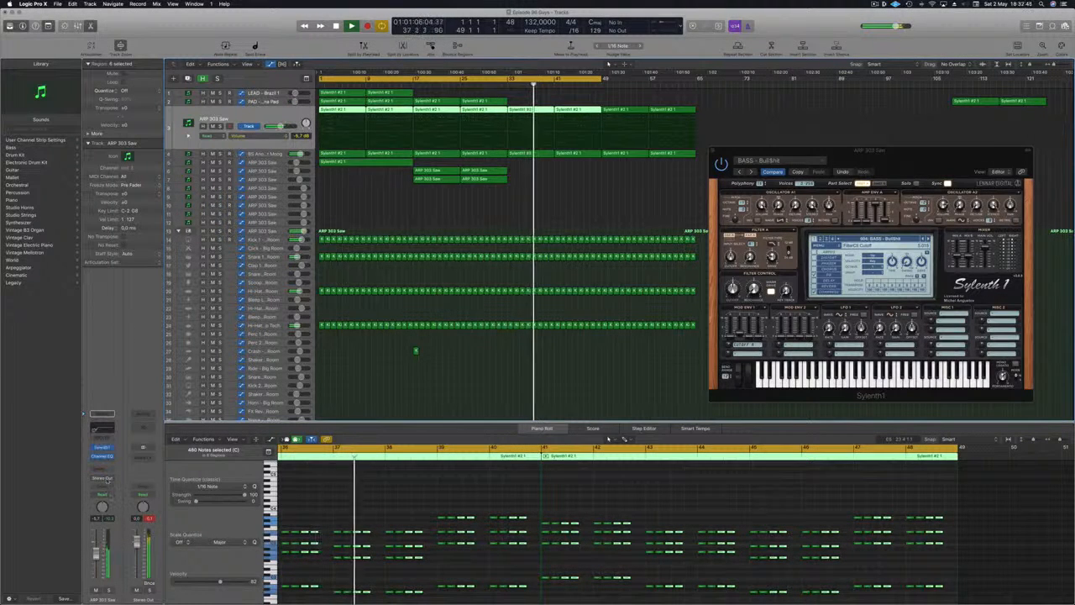
{"action": "left_click", "coordinate": [105, 497]}
{"action": "left_click", "coordinate": [103, 503]}
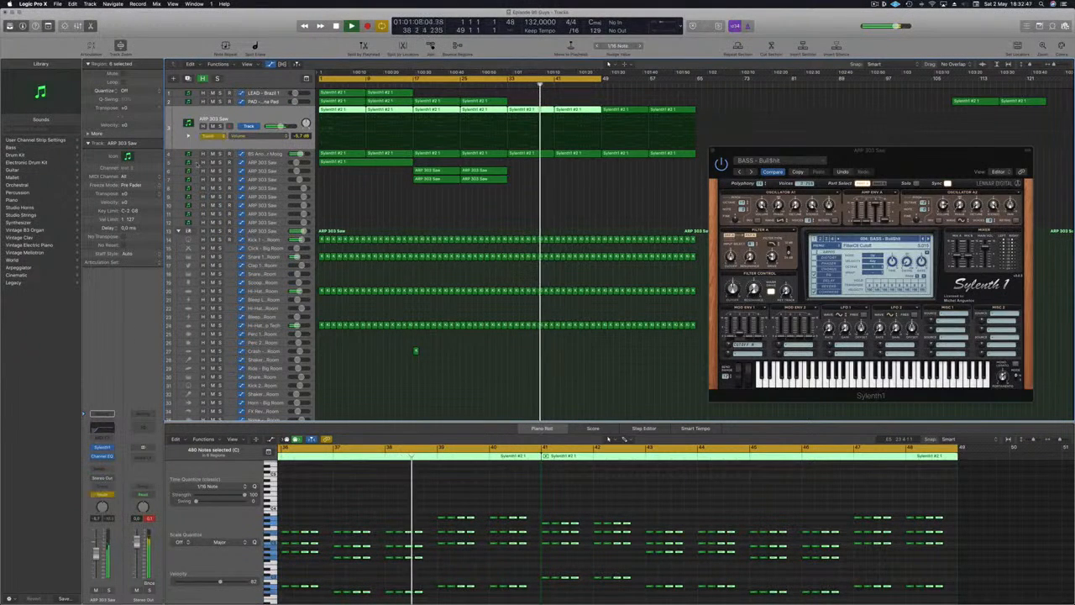
{"action": "left_click", "coordinate": [101, 448]}
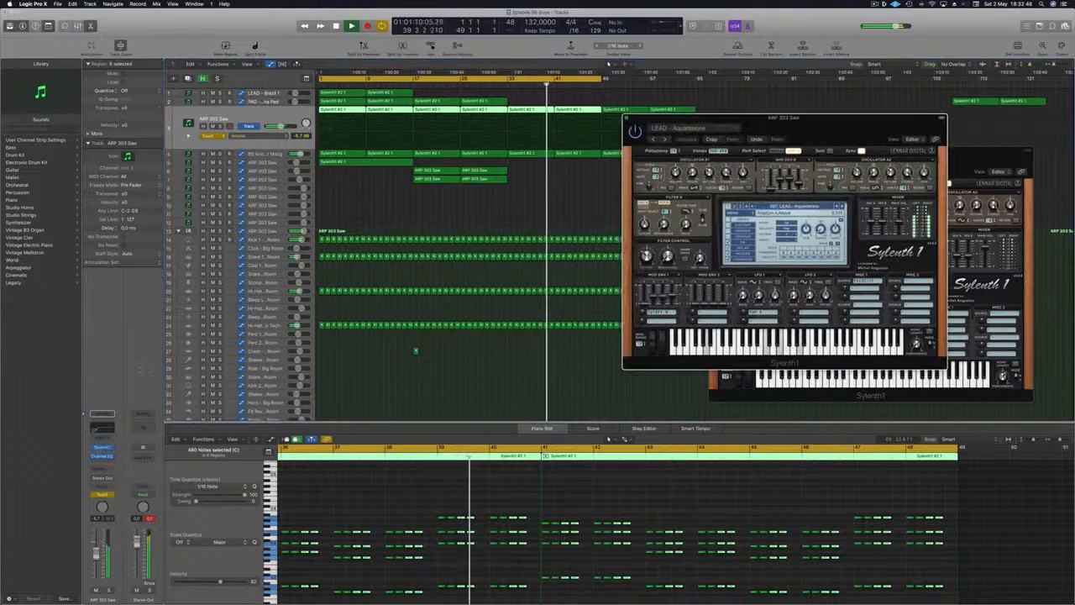
{"action": "left_click_drag", "start_coordinate": [646, 259], "coordinate": [646, 257]}
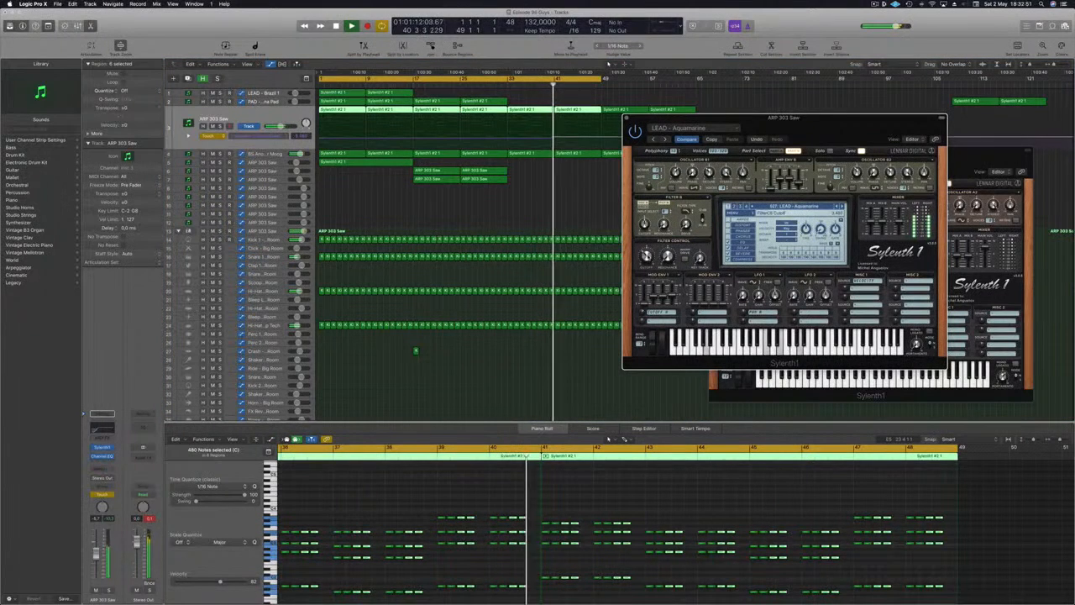
{"action": "left_click", "coordinate": [626, 118]}
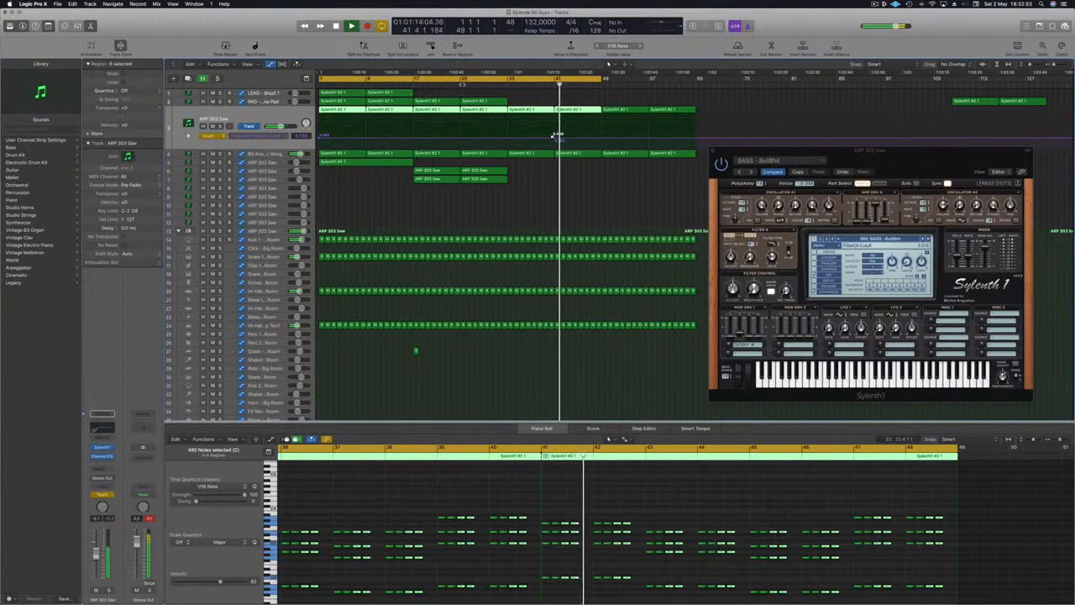
Add a filter cutoff automation point at bar 25 on track 3 and lower track 7's volume to -11.6 dB
{"action": "left_click", "coordinate": [454, 85]}
{"action": "left_click", "coordinate": [460, 139]}
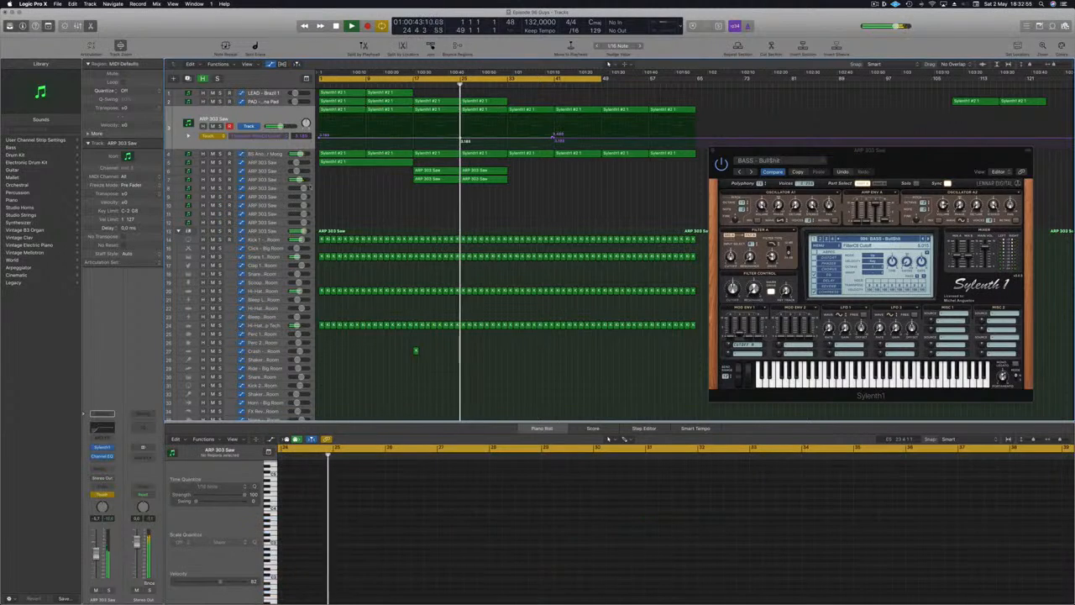
{"action": "left_click", "coordinate": [262, 179]}
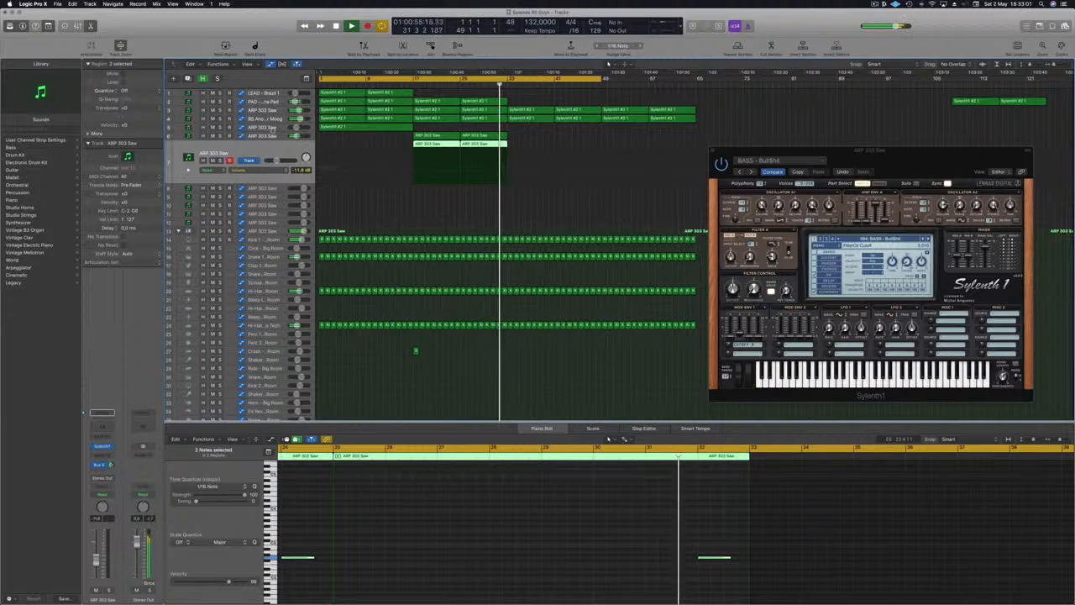
Shape track 3's filter cutoff automation to dip at bar 33 and rise through bar 41 to bar 49
{"action": "left_click", "coordinate": [274, 119]}
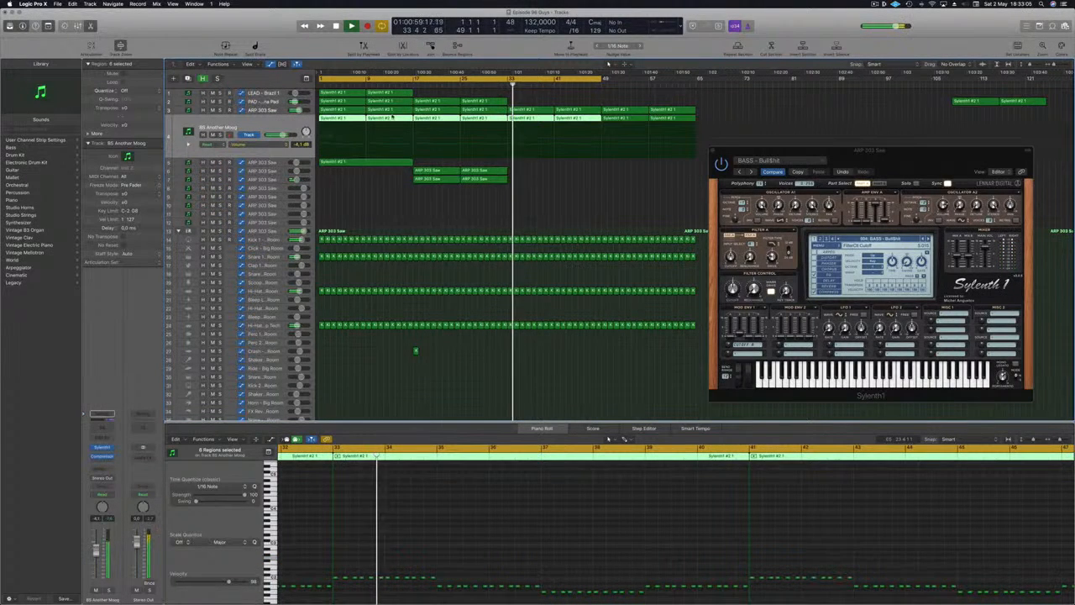
{"action": "left_click", "coordinate": [281, 109]}
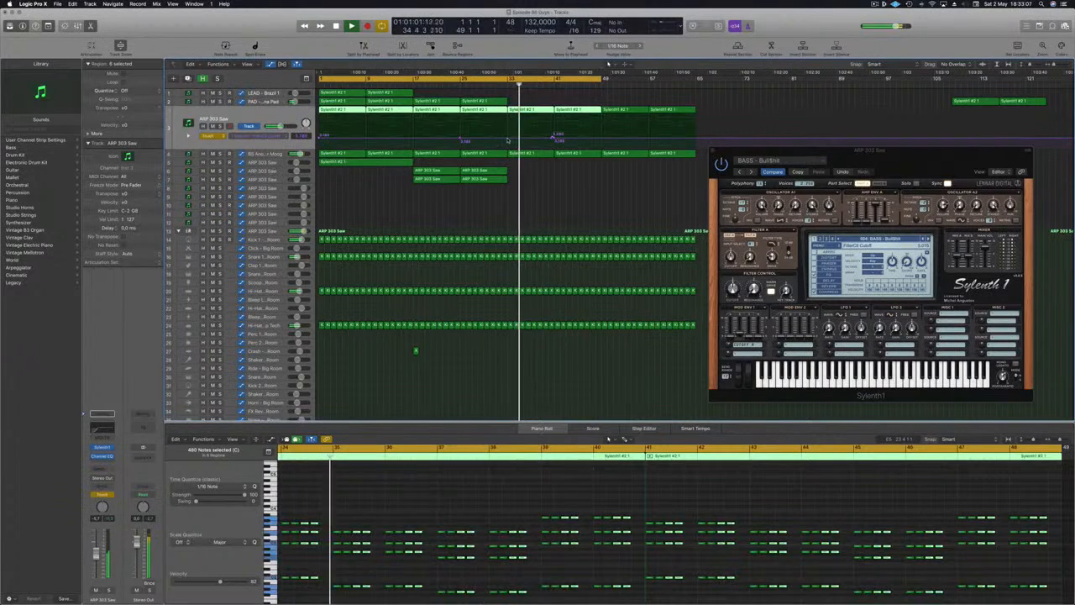
{"action": "left_click", "coordinate": [508, 139]}
{"action": "left_click_drag", "start_coordinate": [507, 140], "coordinate": [605, 126]}
{"action": "left_click", "coordinate": [230, 126]}
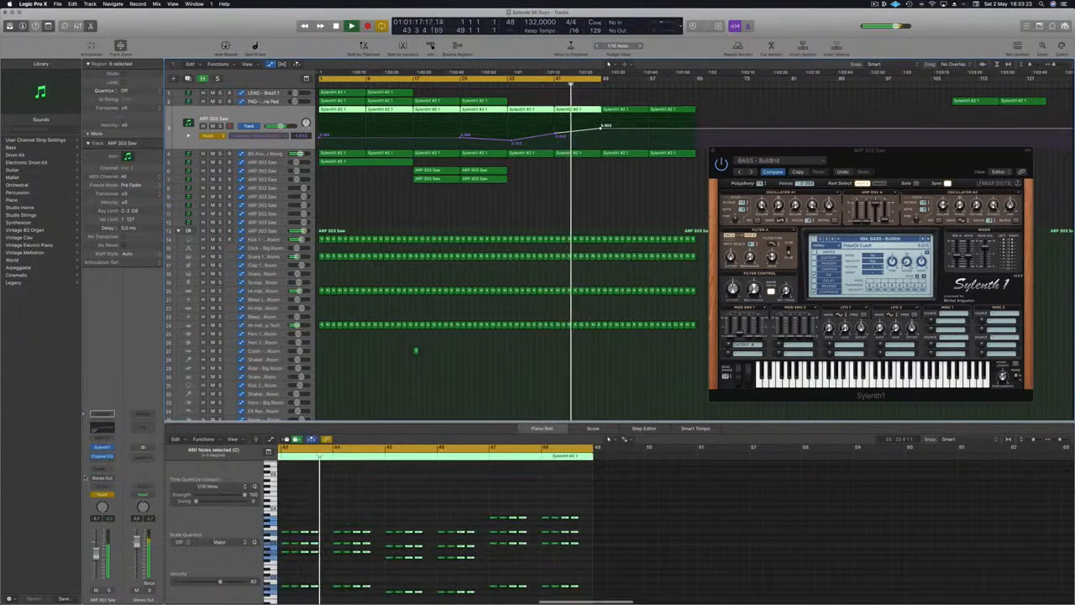
Add a send to Bus 5 (Aux 35) on track 3 and nudge its level to record send automation
{"action": "left_click", "coordinate": [102, 469]}
{"action": "mouse_move", "coordinate": [106, 482]}
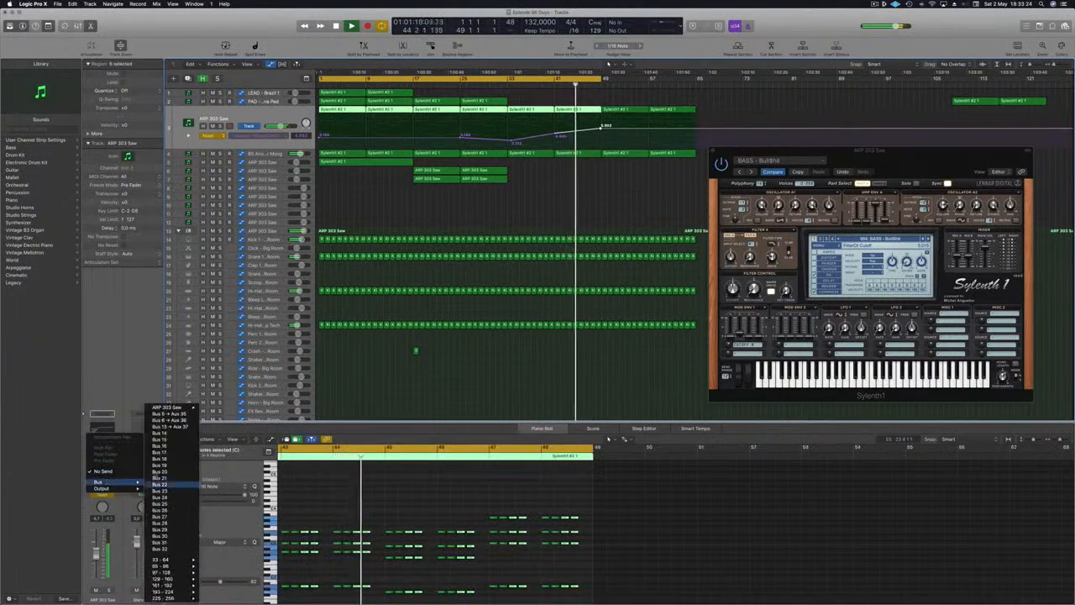
{"action": "left_click", "coordinate": [168, 414]}
{"action": "left_click_drag", "start_coordinate": [113, 465], "coordinate": [113, 466]}
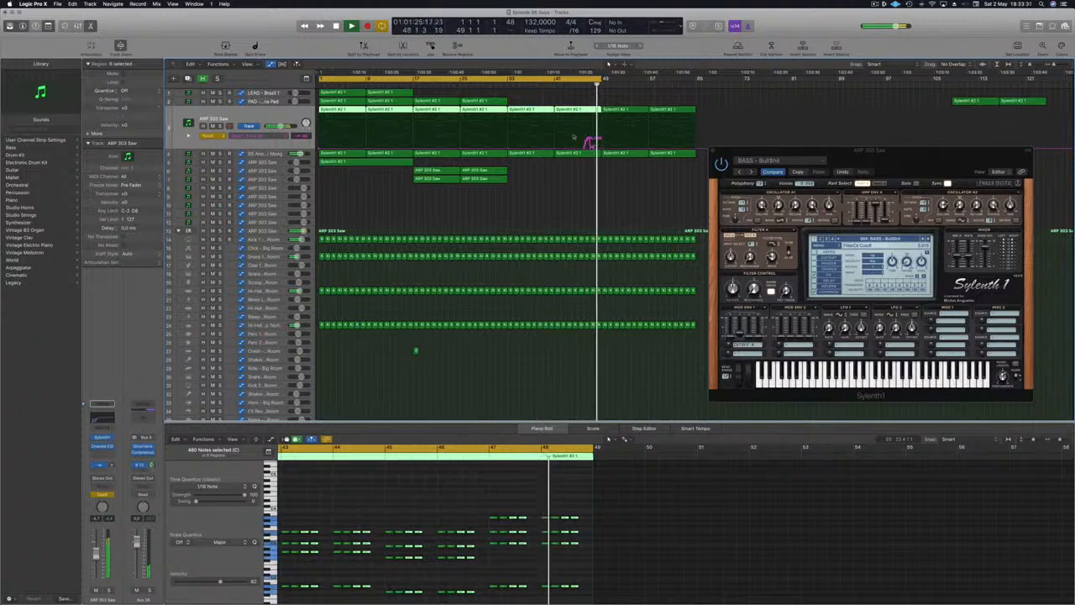
Flatten the recorded send level moves near bar 48 on track 3 and set its automation mode to Read
{"action": "left_click_drag", "start_coordinate": [594, 148], "coordinate": [507, 150]}
{"action": "left_click", "coordinate": [210, 135]}
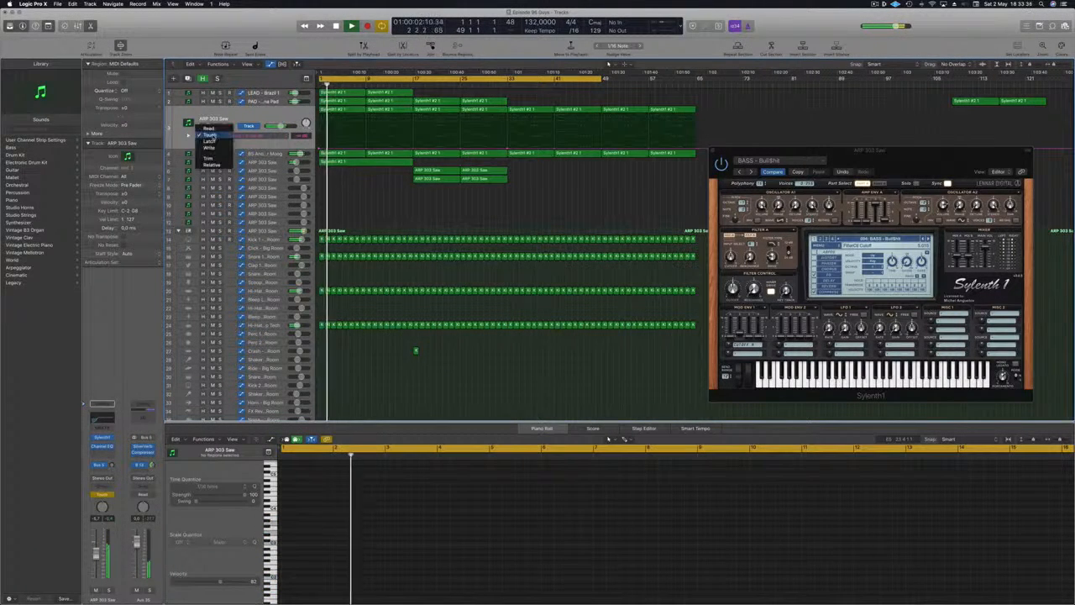
{"action": "left_click", "coordinate": [207, 127]}
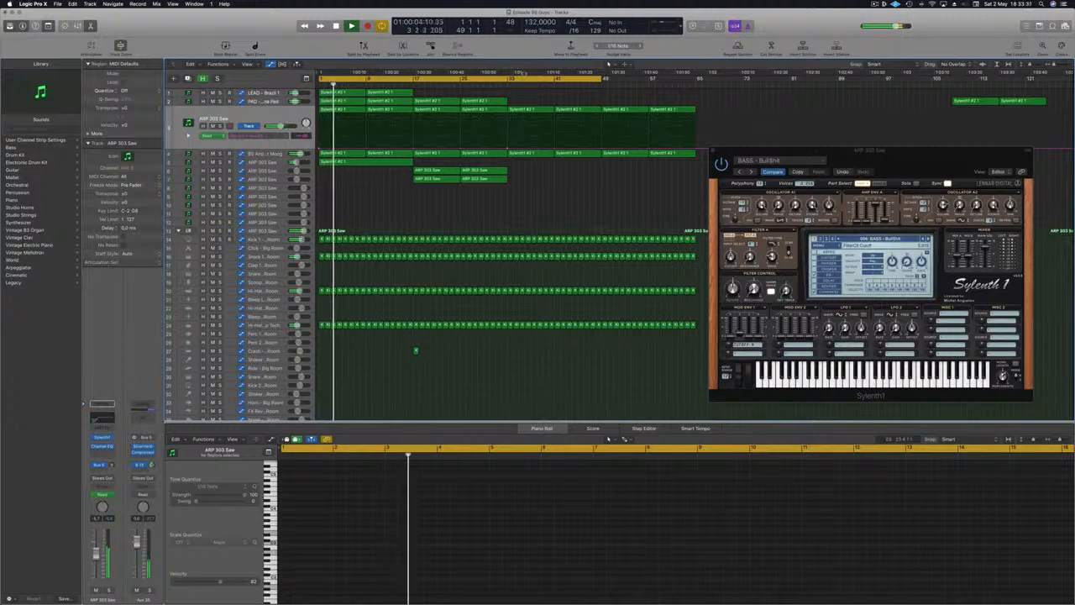
Ramp track 3's send level automation up from bar 33 to bar 41, and display the Sylenth1 filter cutoff automation again
{"action": "left_click", "coordinate": [502, 80]}
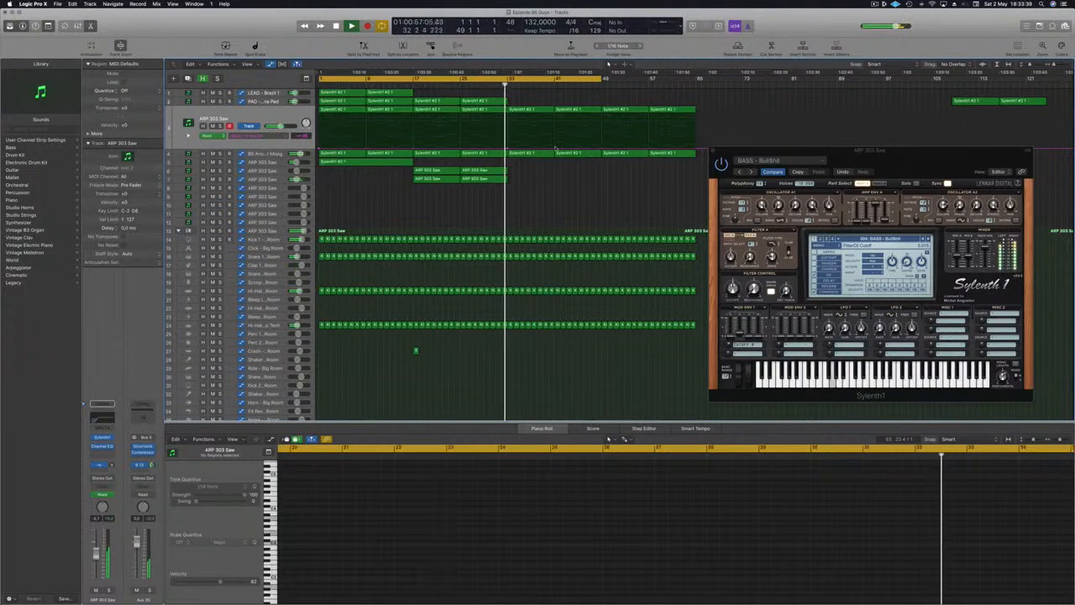
{"action": "left_click_drag", "start_coordinate": [555, 150], "coordinate": [554, 140]}
{"action": "left_click", "coordinate": [270, 134]}
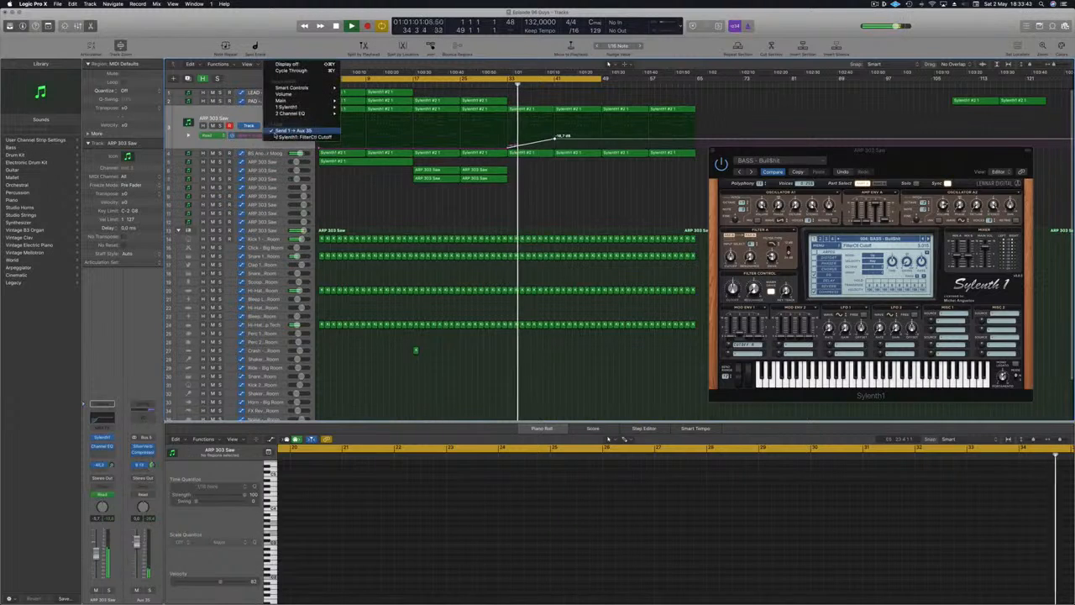
{"action": "left_click", "coordinate": [302, 136]}
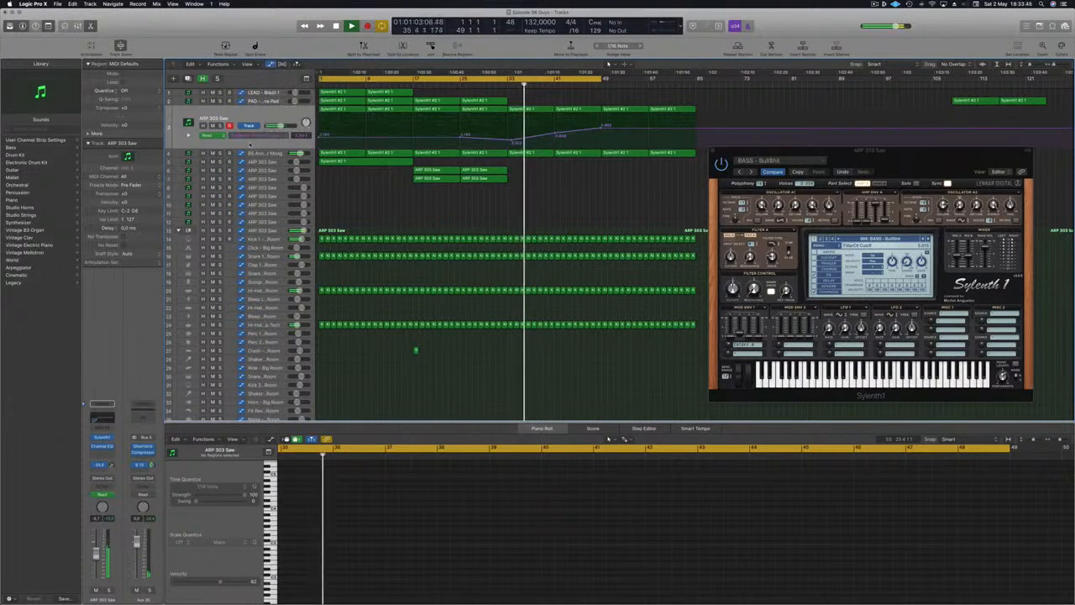
Show track 3's send level in a second automation lane and extend its rise to a higher point at bar 49
{"action": "left_click", "coordinate": [265, 154]}
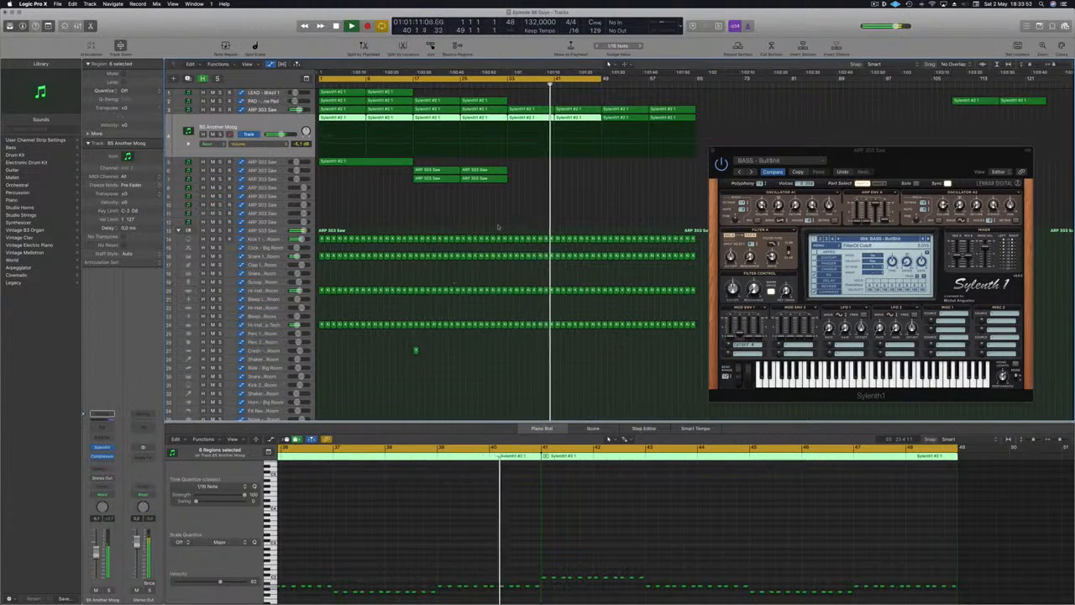
{"action": "key", "text": "Up"}
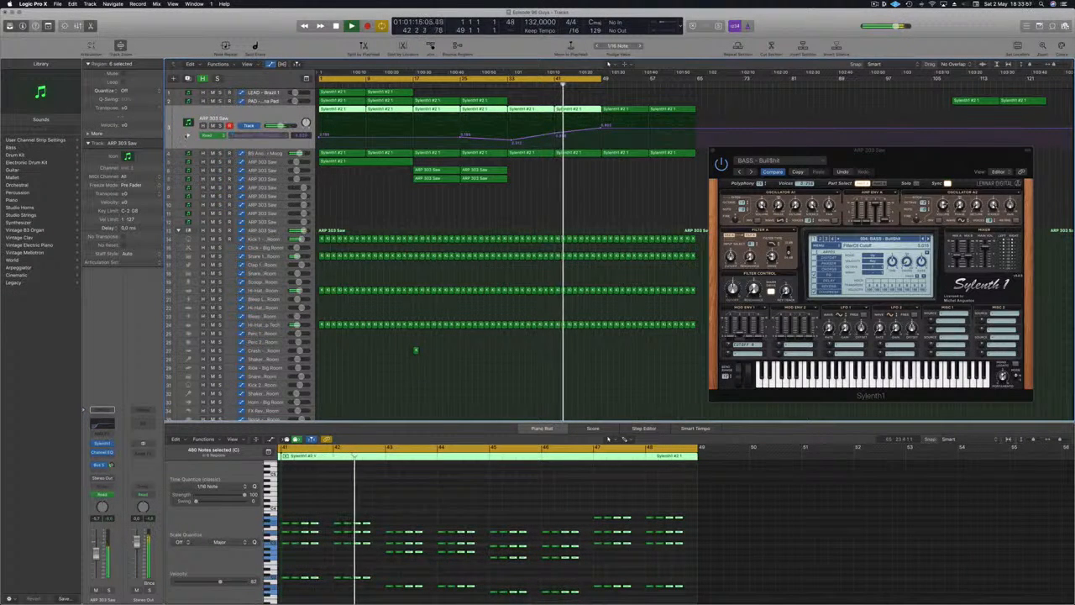
{"action": "left_click", "coordinate": [189, 136]}
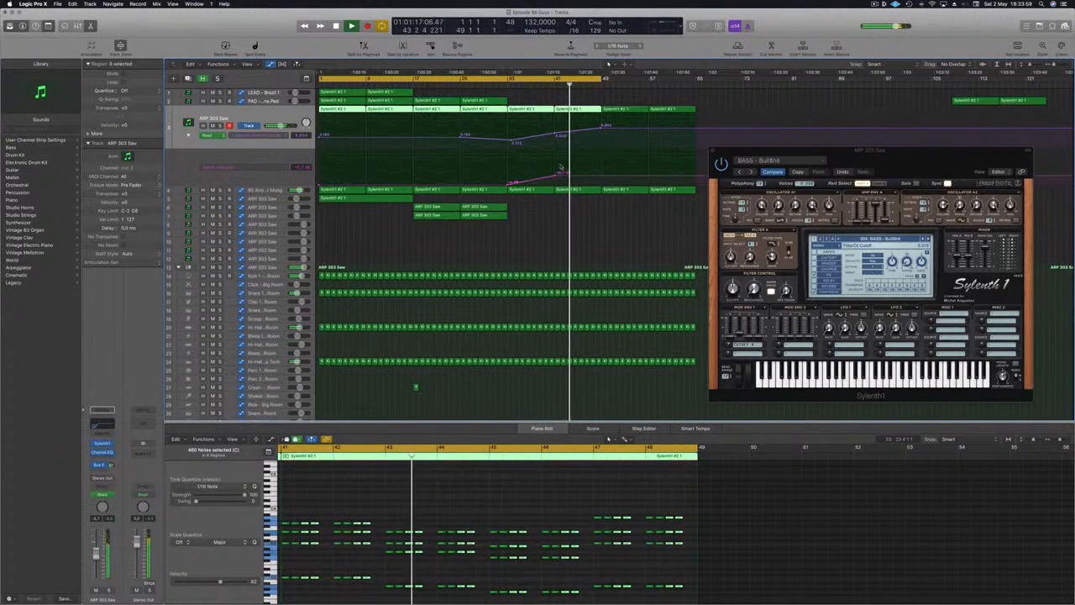
{"action": "left_click", "coordinate": [602, 177]}
{"action": "left_click_drag", "start_coordinate": [601, 177], "coordinate": [602, 168]}
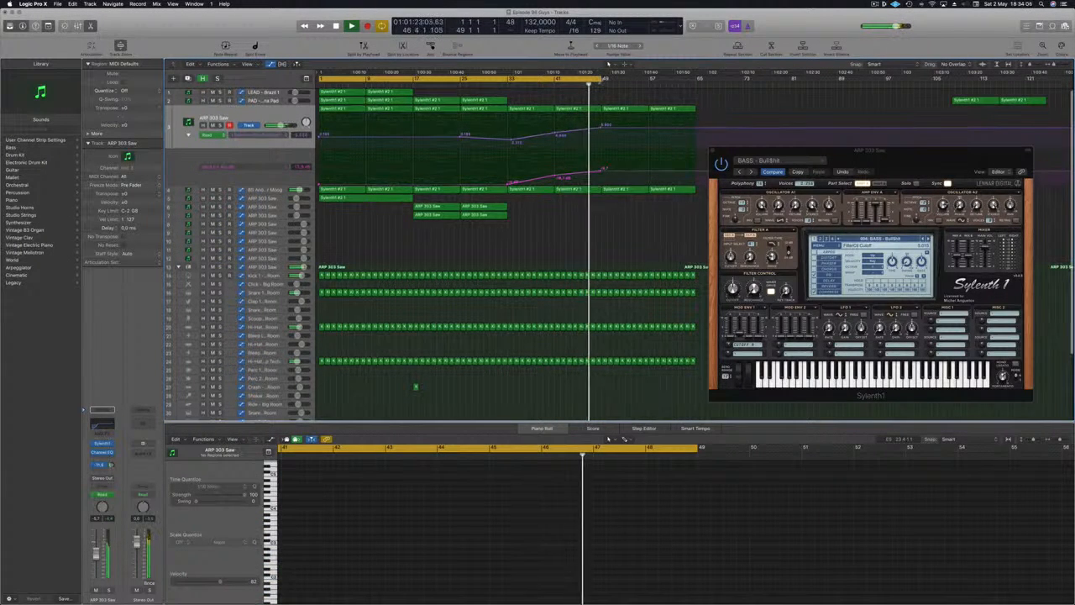
Move the Sylenth1 window aside and copy track 5's opening 16-bar region to bars 49 through 64
{"action": "left_click_drag", "start_coordinate": [803, 150], "coordinate": [1007, 149]}
{"action": "left_click_drag", "start_coordinate": [380, 198], "coordinate": [616, 203]}
{"action": "left_click_drag", "start_coordinate": [666, 202], "coordinate": [648, 203]}
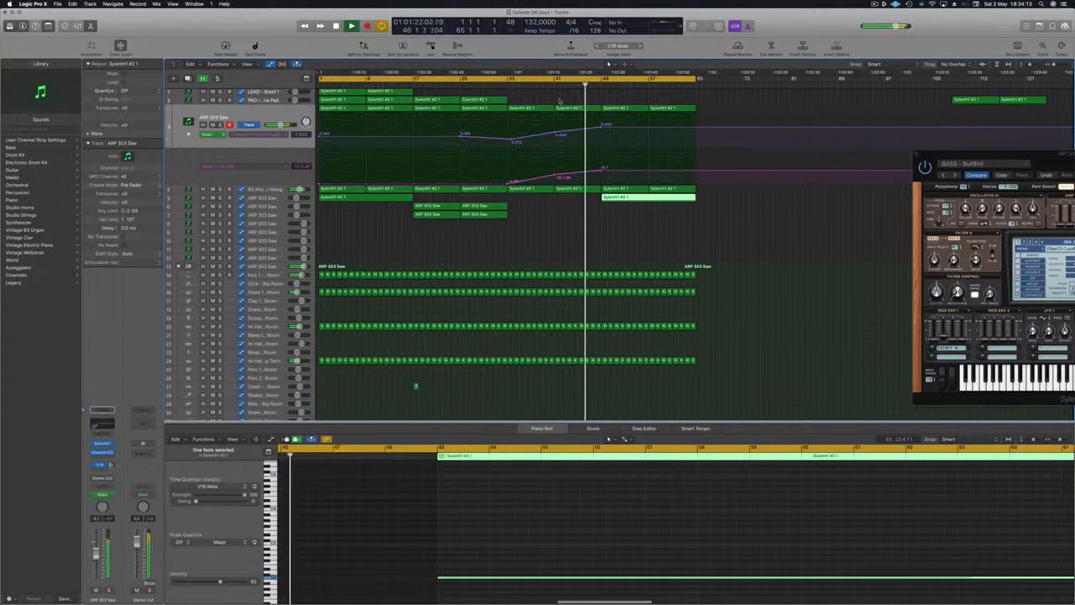
Add points at bar 65 on track 3 that continue the filter cutoff and send level rises
{"action": "left_click", "coordinate": [696, 130]}
{"action": "left_click_drag", "start_coordinate": [695, 129], "coordinate": [695, 124]}
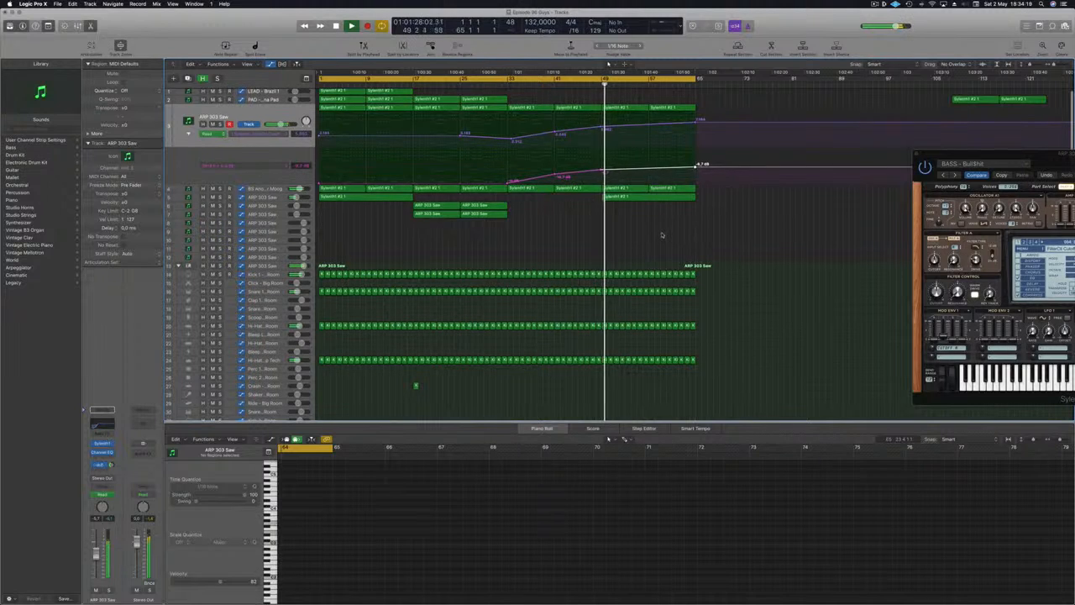
Adjust track 3's filter cutoff automation slightly at bar 49
{"action": "left_click", "coordinate": [693, 274]}
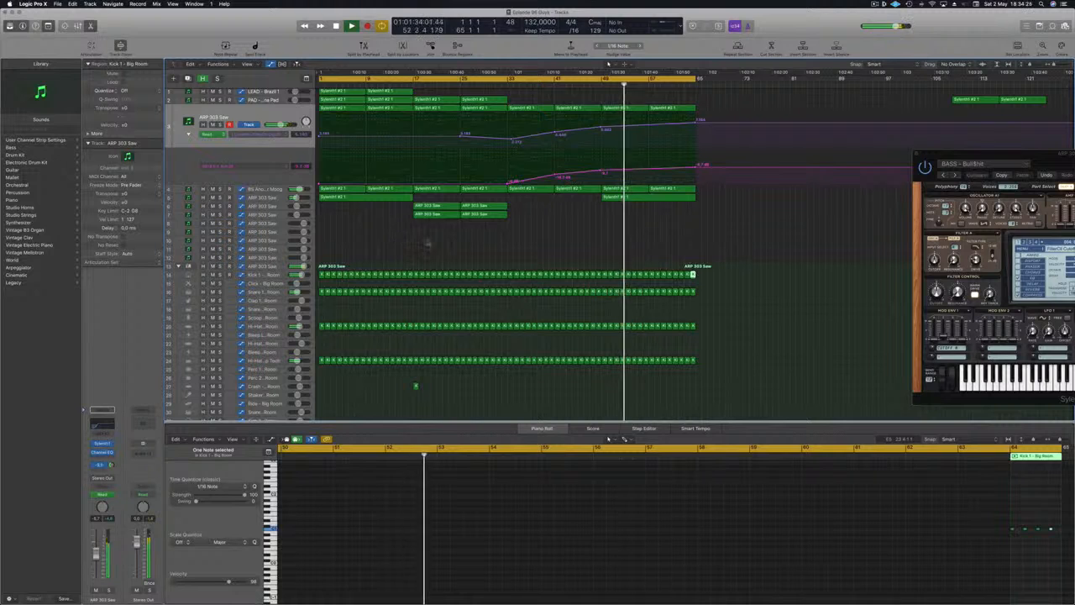
{"action": "left_click", "coordinate": [599, 126]}
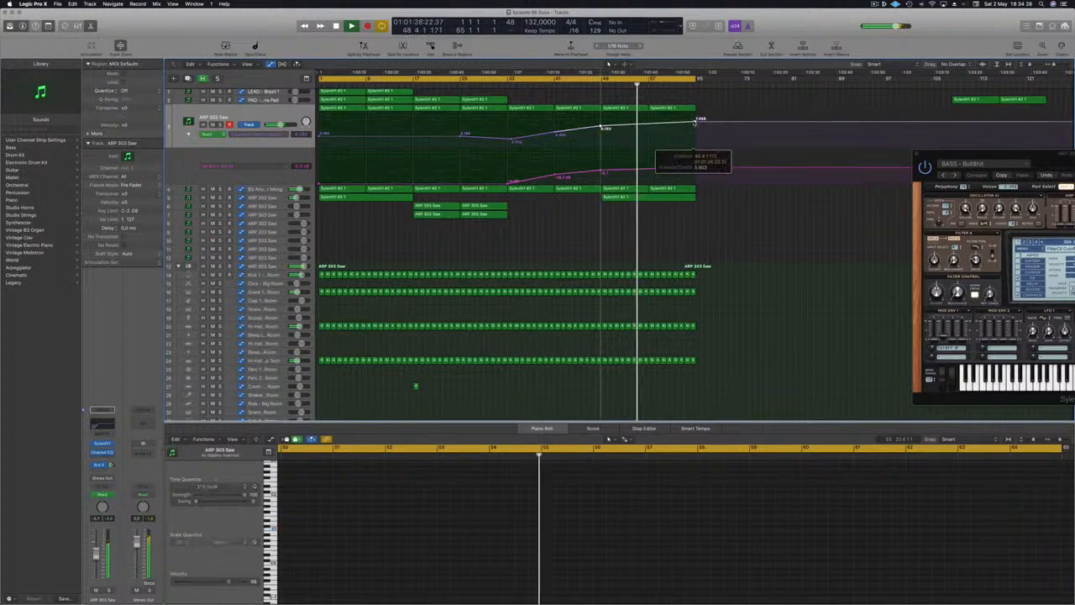
{"action": "scroll", "coordinate": [418, 92], "scroll_direction": "up", "scroll_amount": 1}
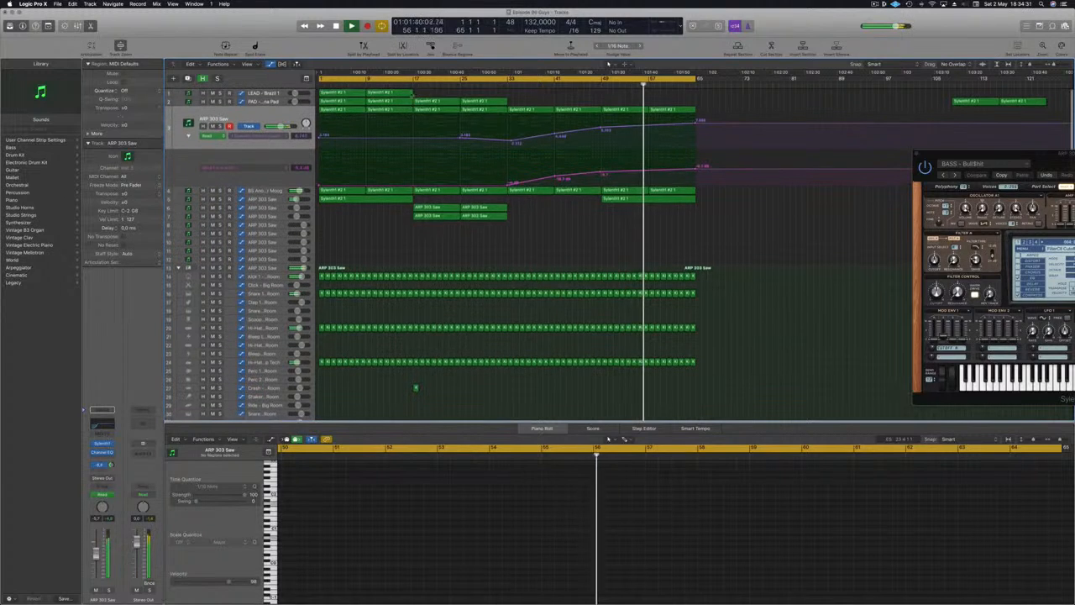
Copy the pad track's two regions from bars 17 through 32, with their automation, to bars 49 through 64
{"action": "left_click", "coordinate": [484, 101]}
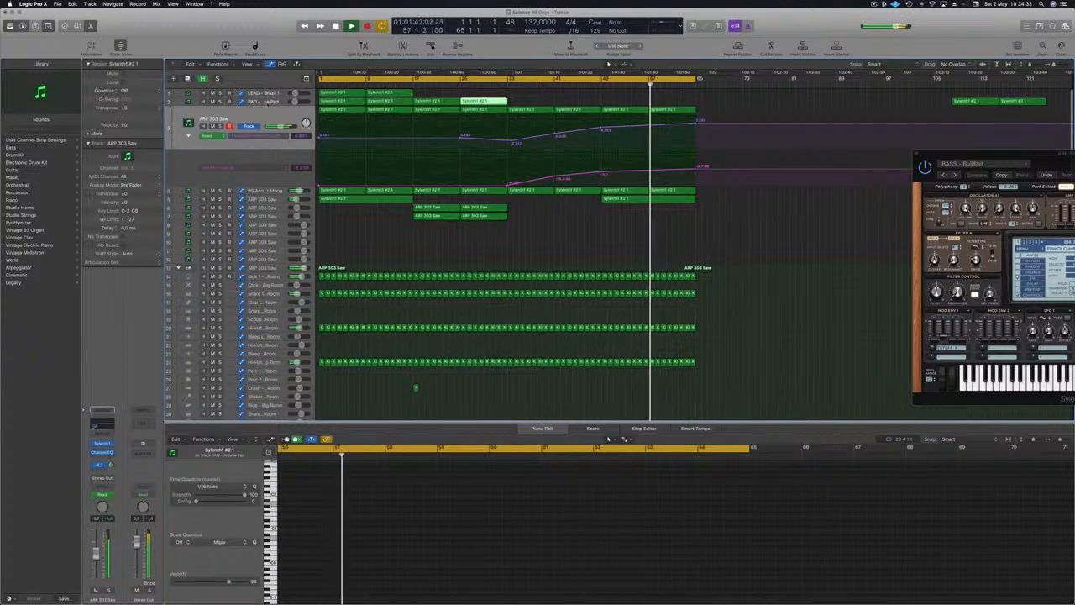
{"action": "left_click", "coordinate": [265, 102]}
{"action": "left_click", "coordinate": [527, 98]}
{"action": "left_click_drag", "start_coordinate": [535, 98], "coordinate": [633, 108]}
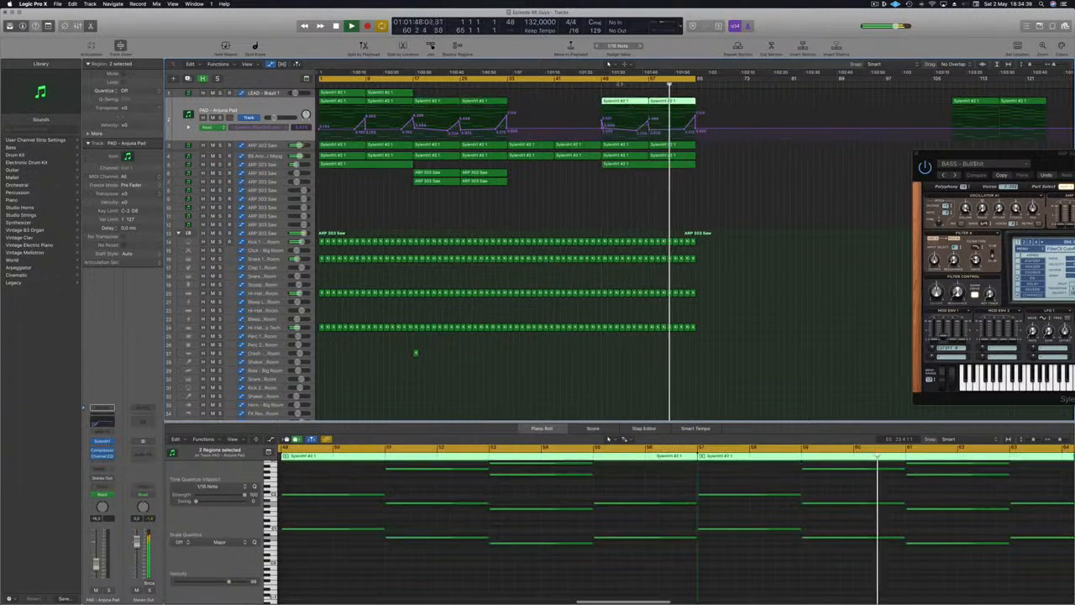
{"action": "left_click", "coordinate": [575, 91]}
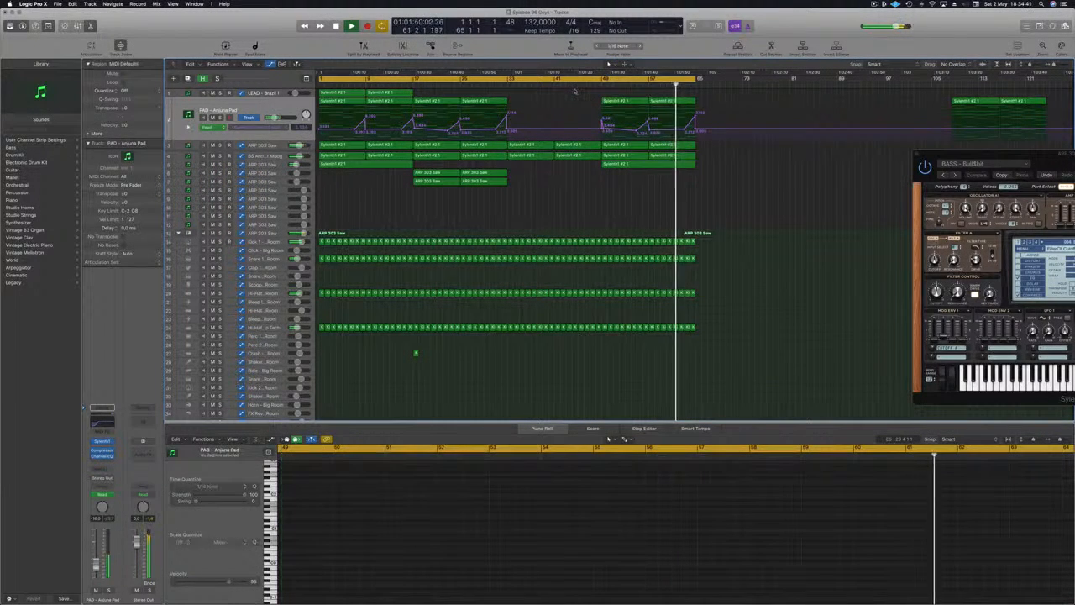
Extend the cycle range to bar 73 and play the arrangement from the start, checking track 6's regions at bars 17 through 32
{"action": "left_click_drag", "start_coordinate": [695, 80], "coordinate": [744, 83]}
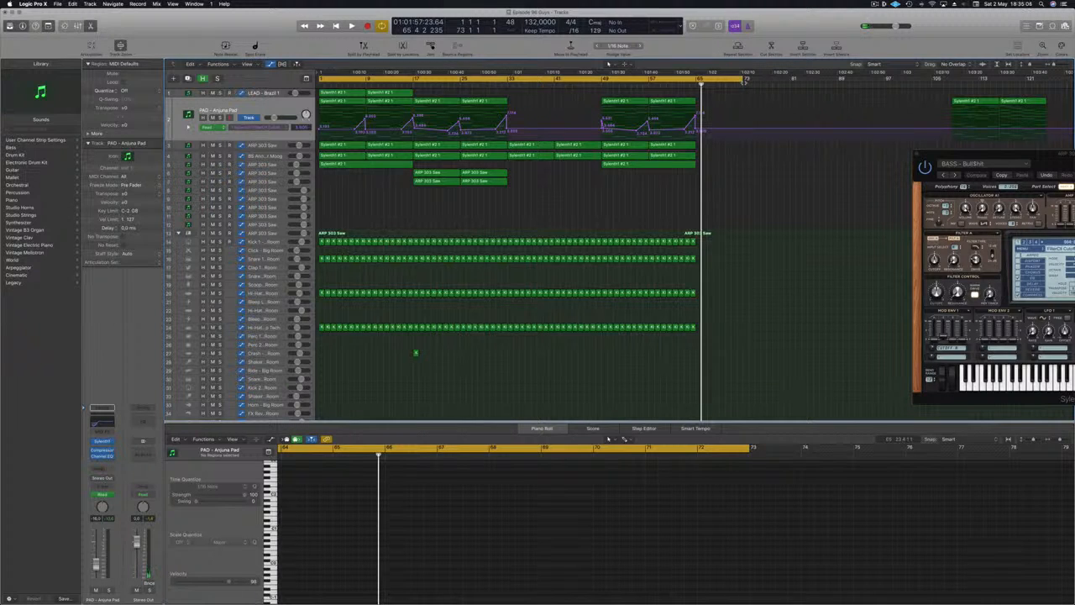
{"action": "key", "text": "Return"}
{"action": "key", "text": "space"}
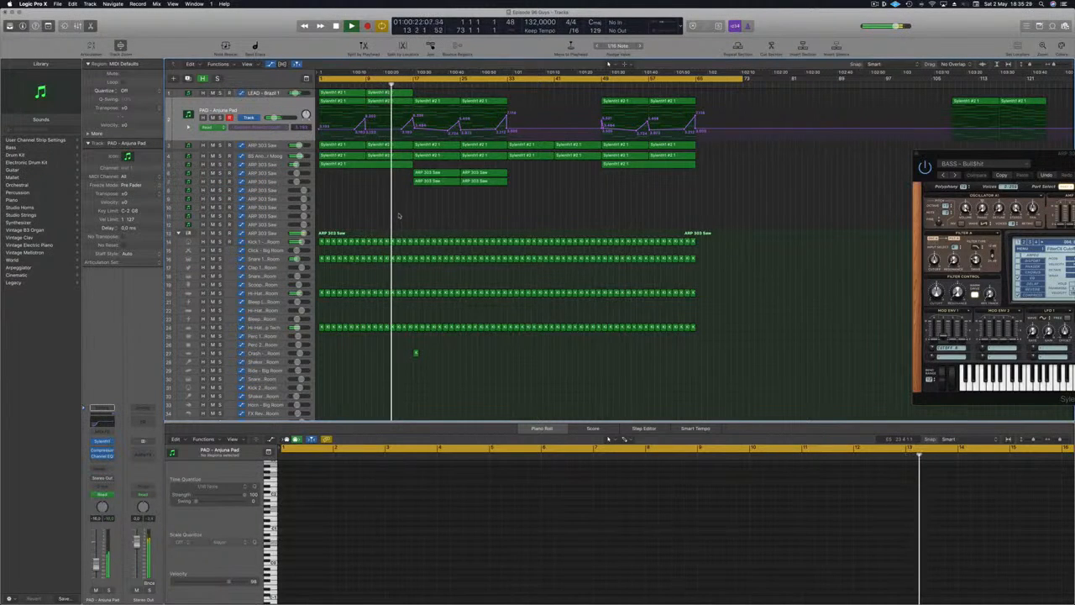
{"action": "left_click", "coordinate": [460, 174]}
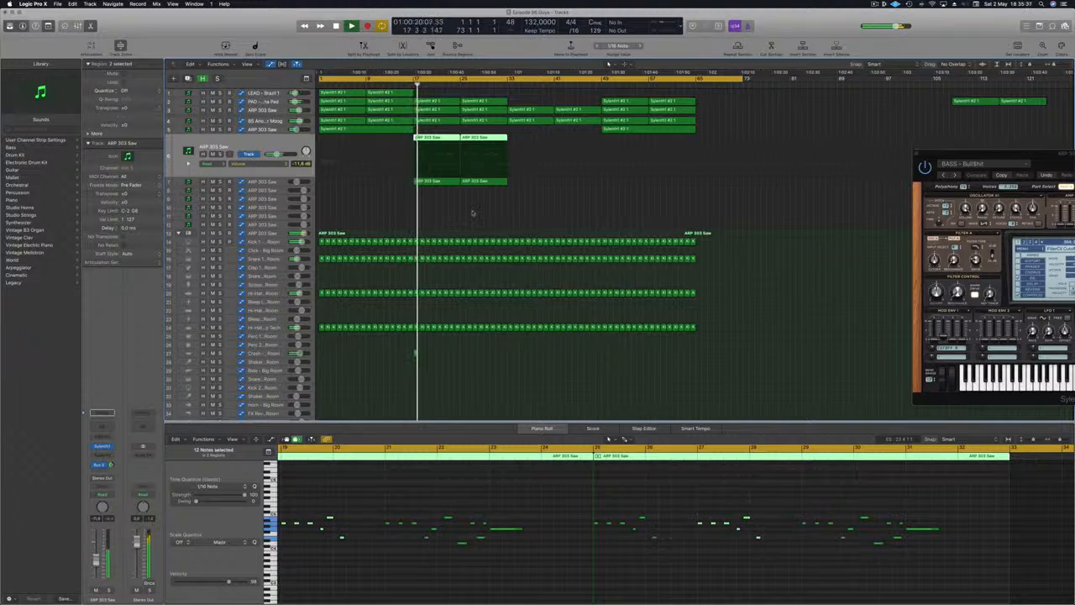
{"action": "left_click", "coordinate": [472, 213]}
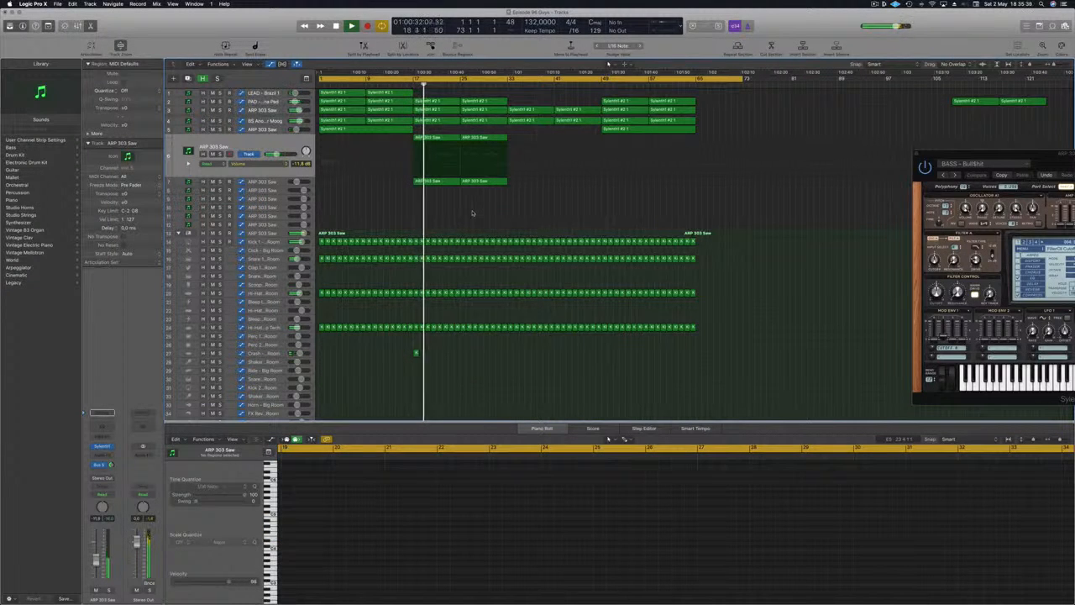